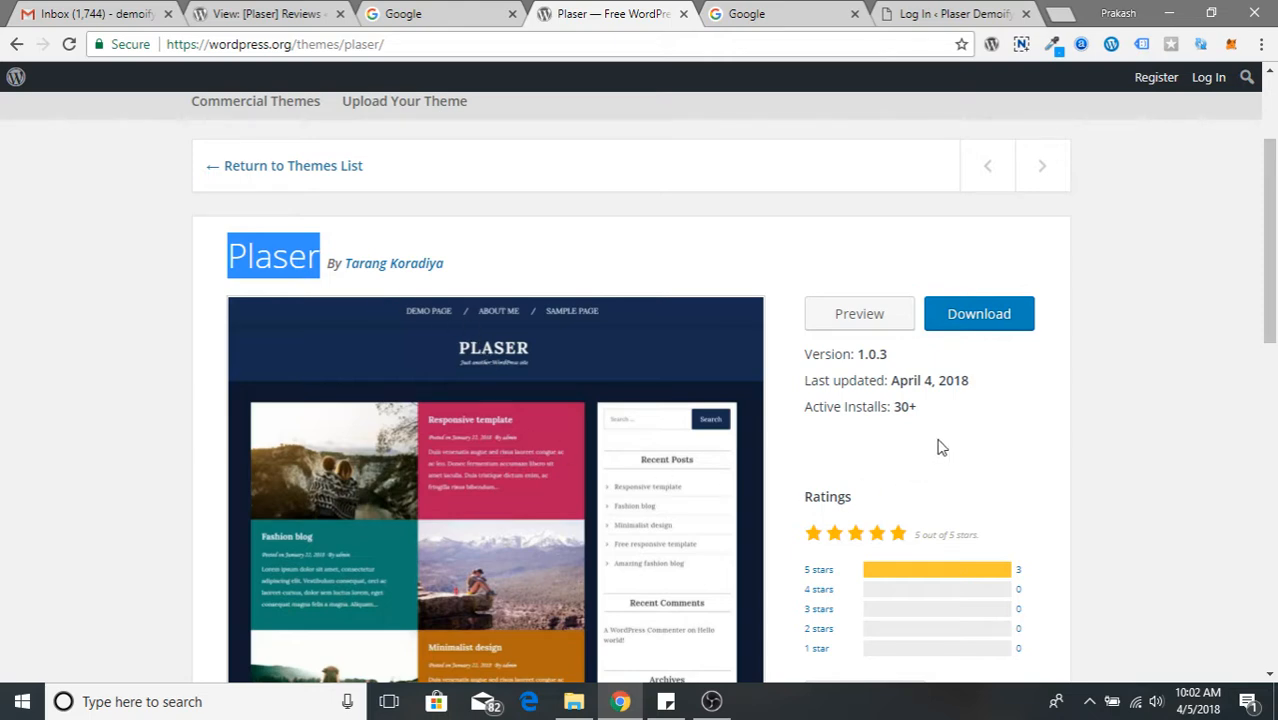
# - Examine the Plaser theme's WordPress.org page, including its screenshot, version number, description and daily downloads chart
pyautogui.scroll(-2, 940, 447)
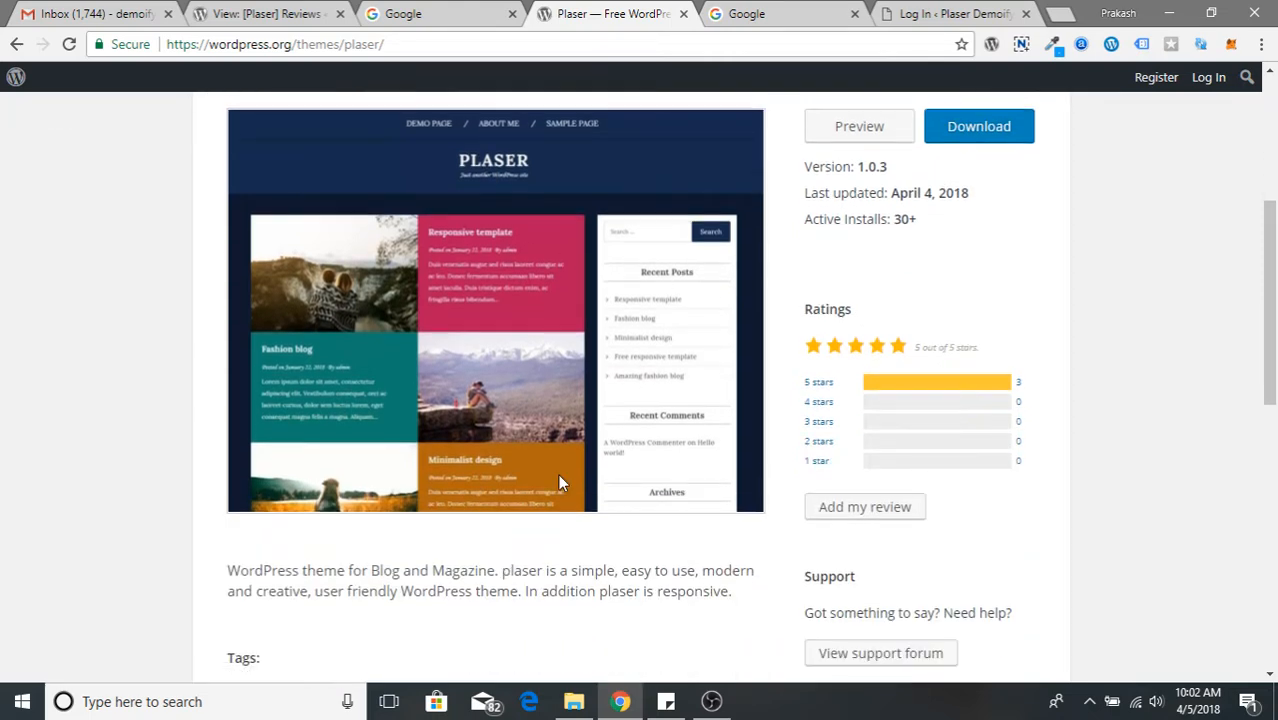
pyautogui.scroll(2, 558, 483)
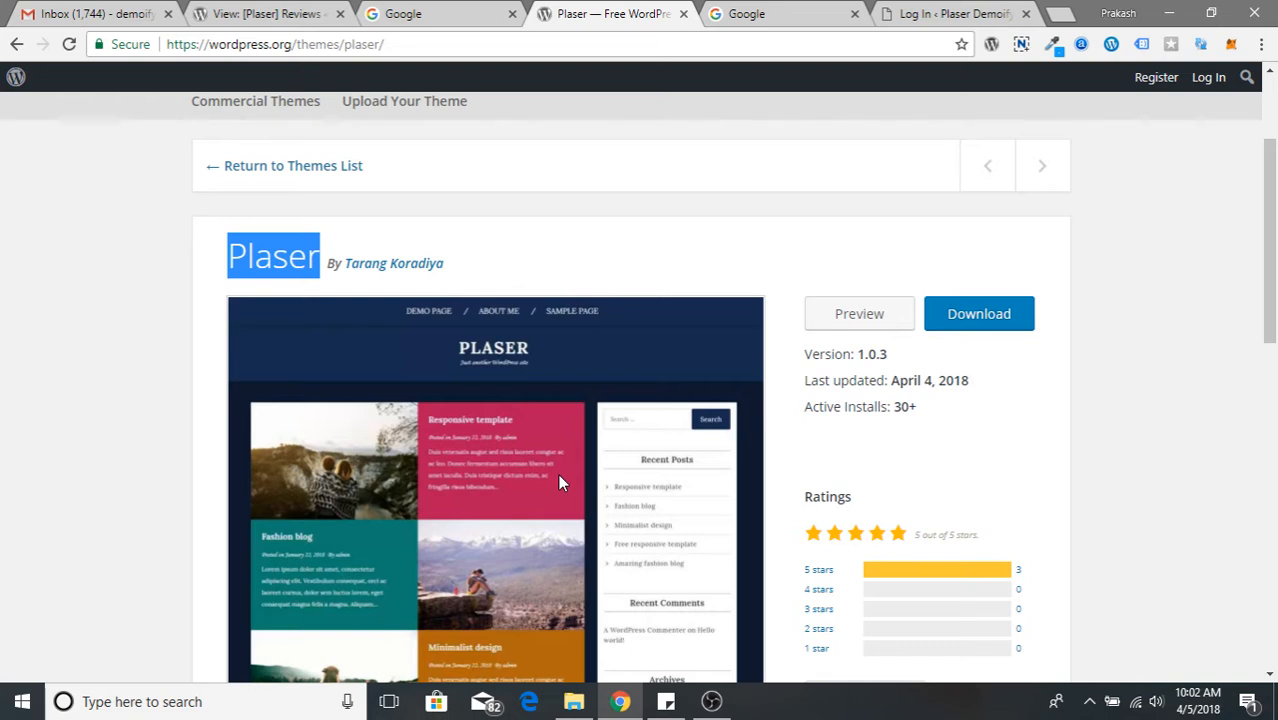
pyautogui.scroll(-2, 558, 483)
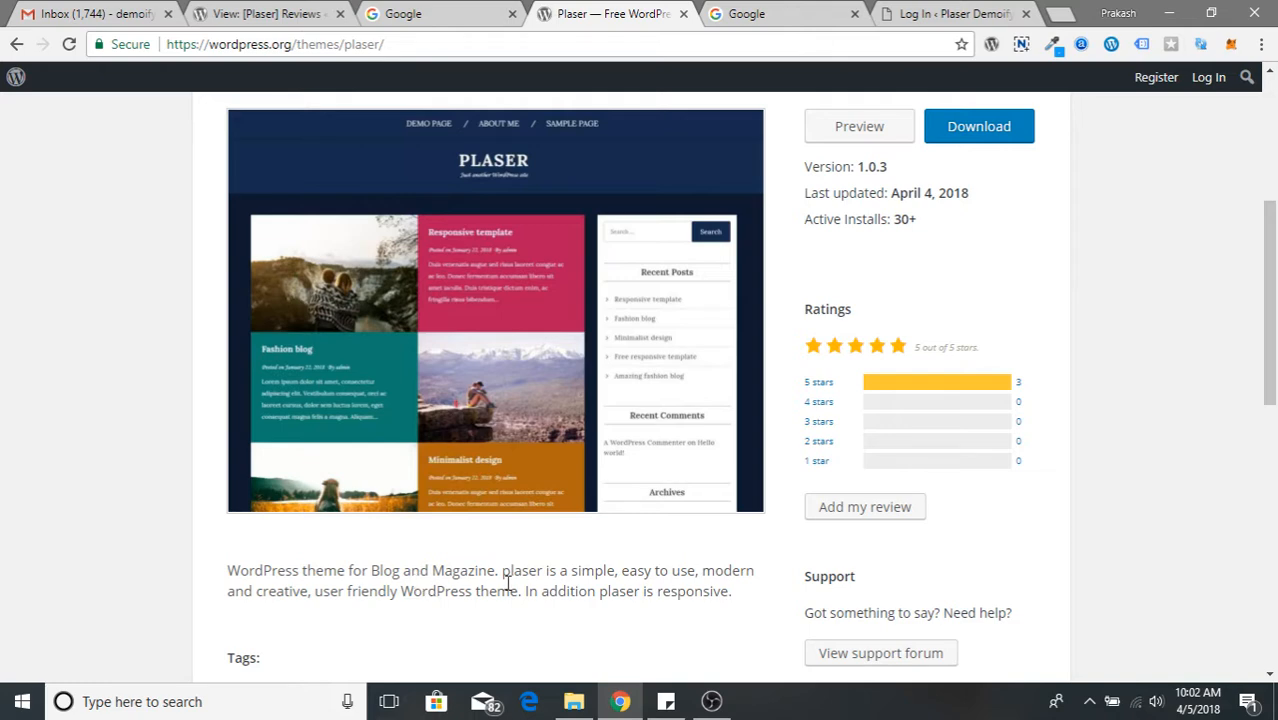
pyautogui.scroll(1, 655, 360)
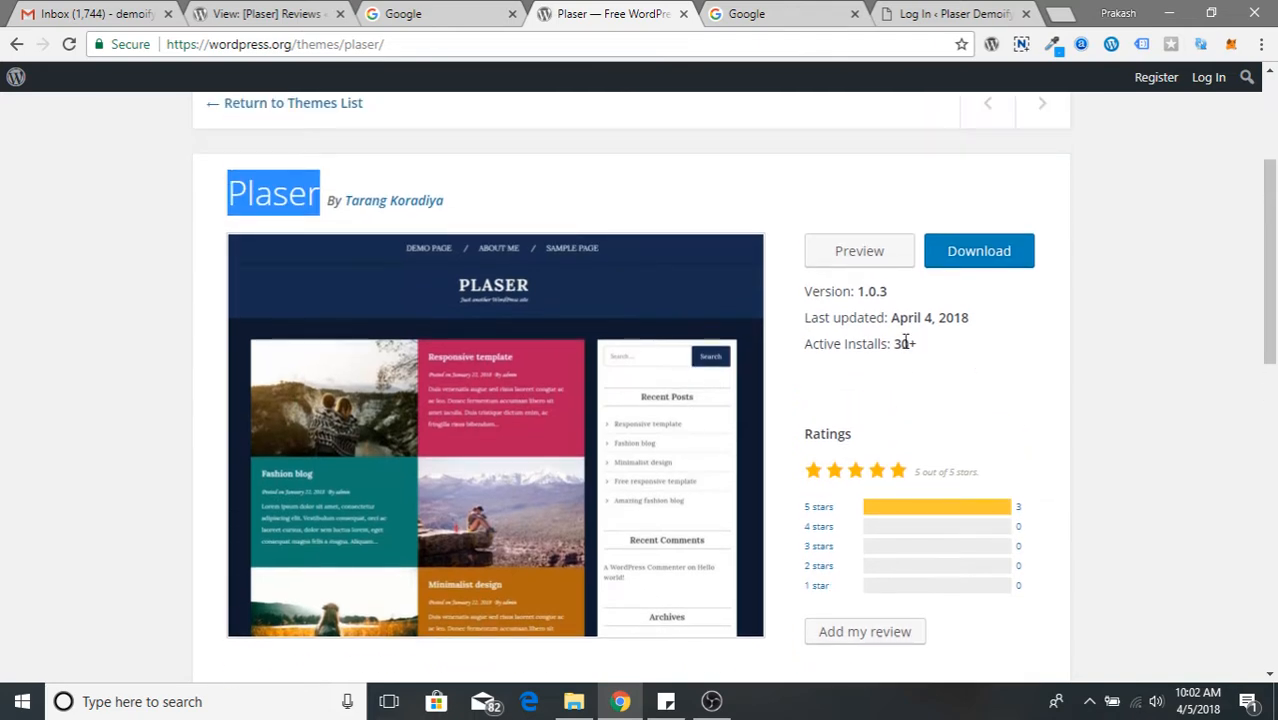
pyautogui.moveTo(859, 290); pyautogui.dragTo(884, 295)
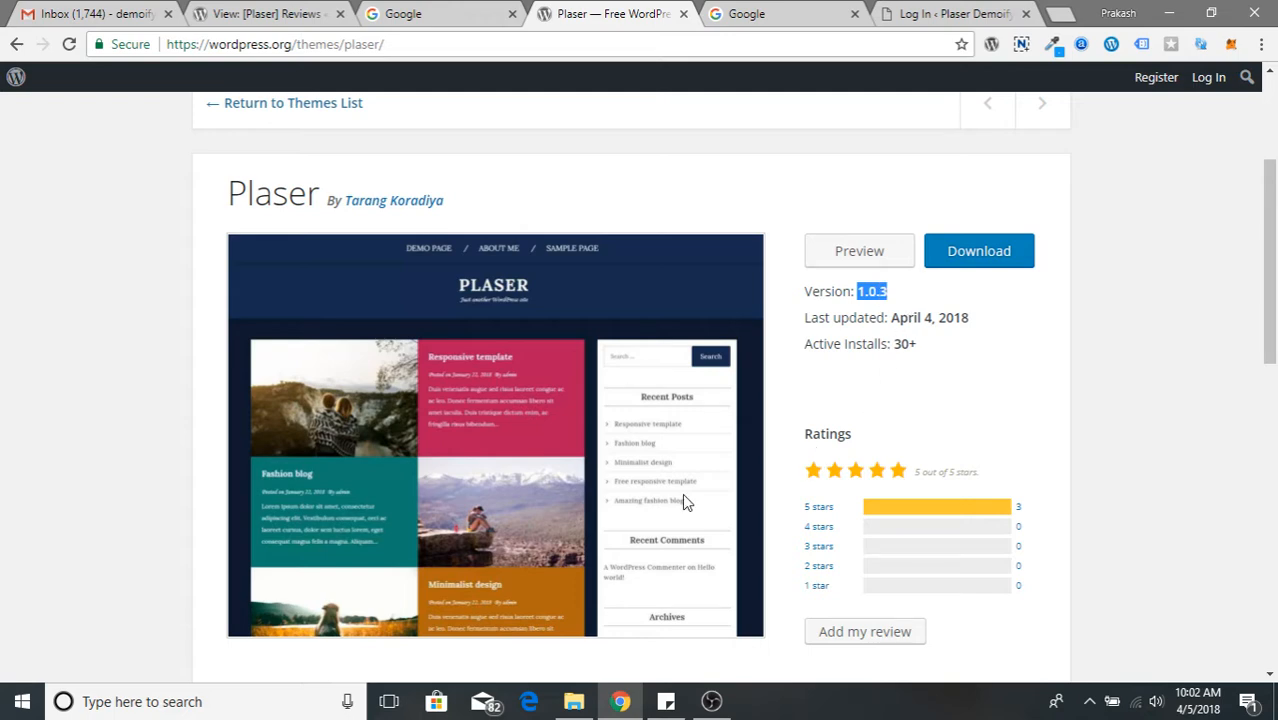
pyautogui.scroll(-2, 684, 502)
pyautogui.scroll(-5, 682, 493)
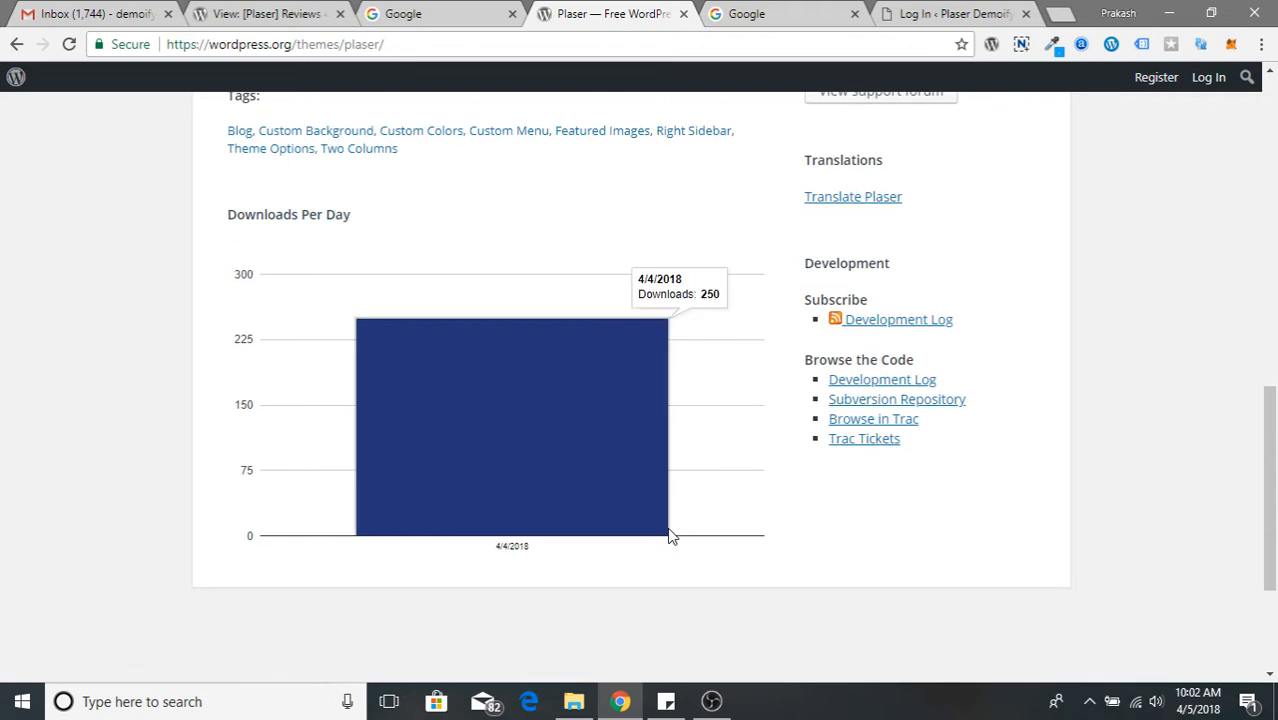
pyautogui.scroll(8, 670, 537)
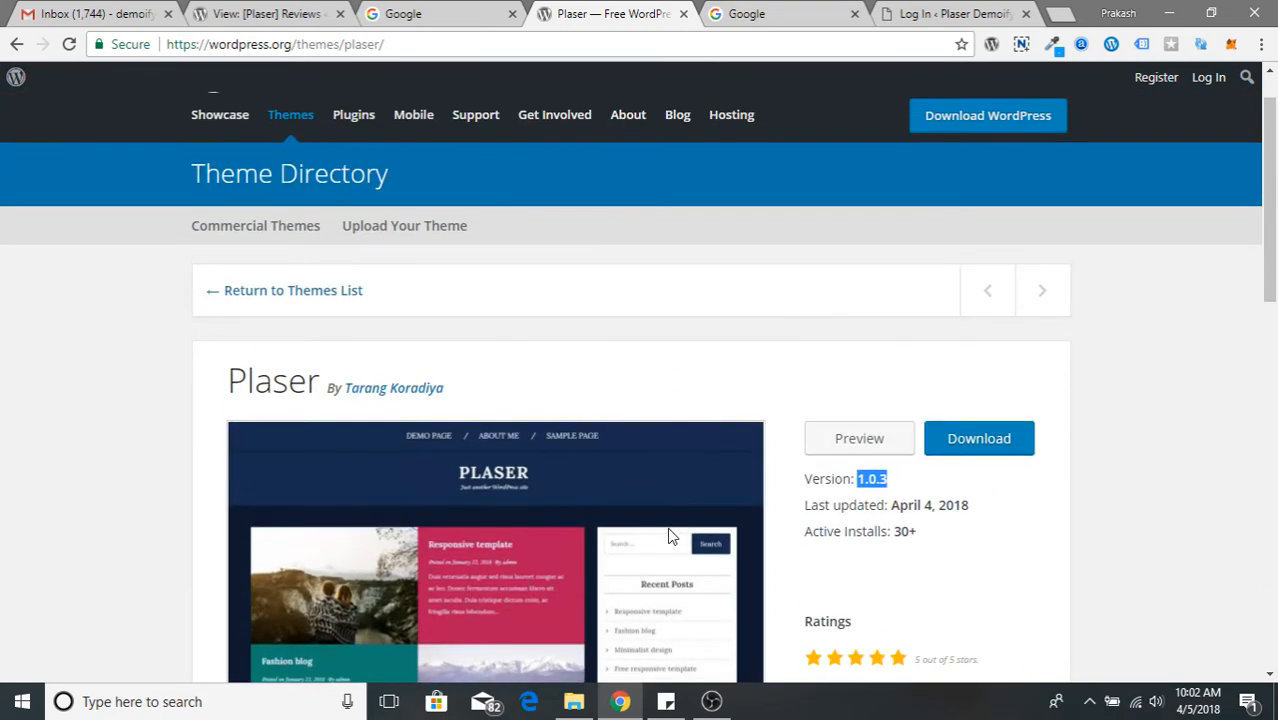
# - Log in to the local Plaser Demoify site with the prefilled credentials and open the page for adding new themes
pyautogui.click(912, 12)
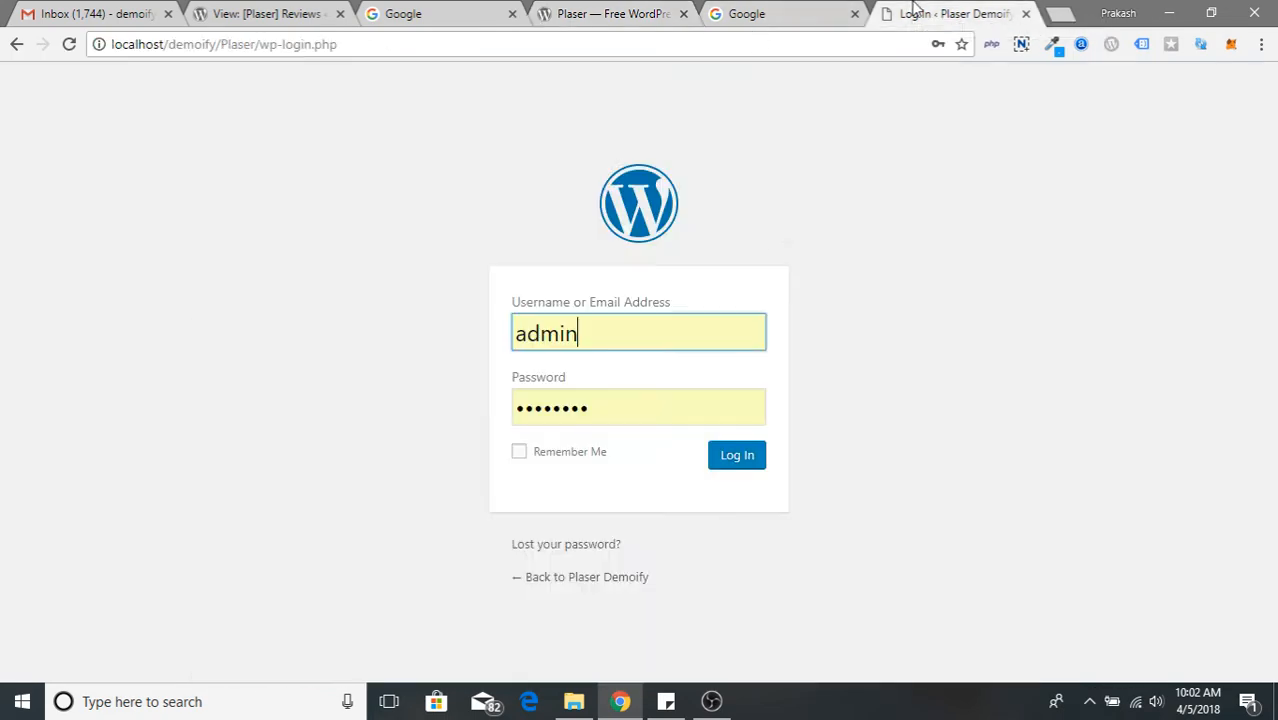
pyautogui.click(737, 458)
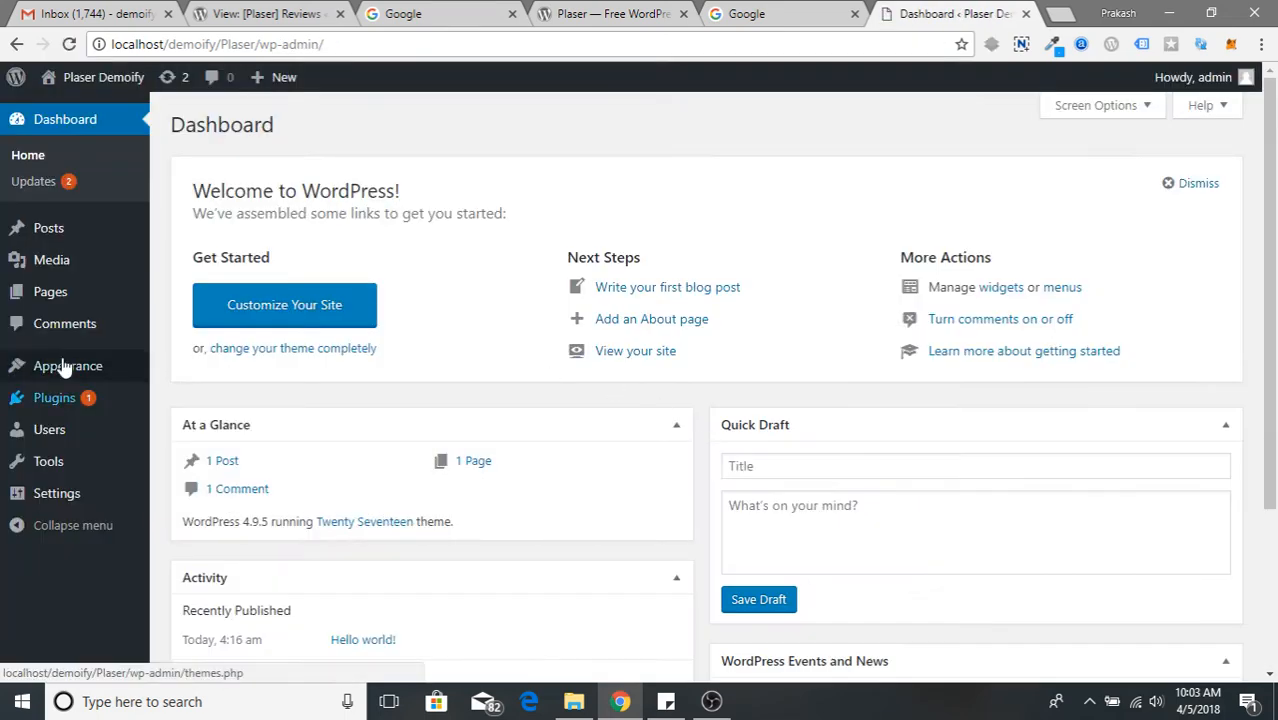
pyautogui.moveTo(120, 370)
pyautogui.click(175, 369)
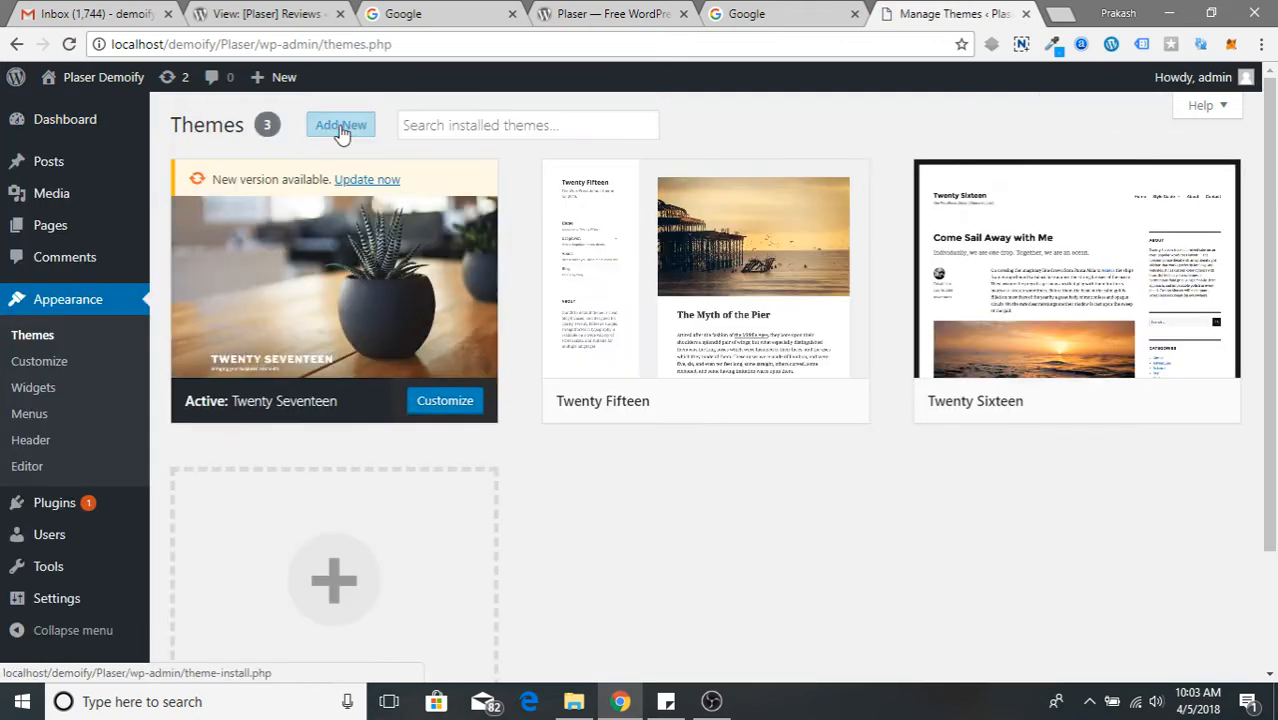
pyautogui.click(340, 128)
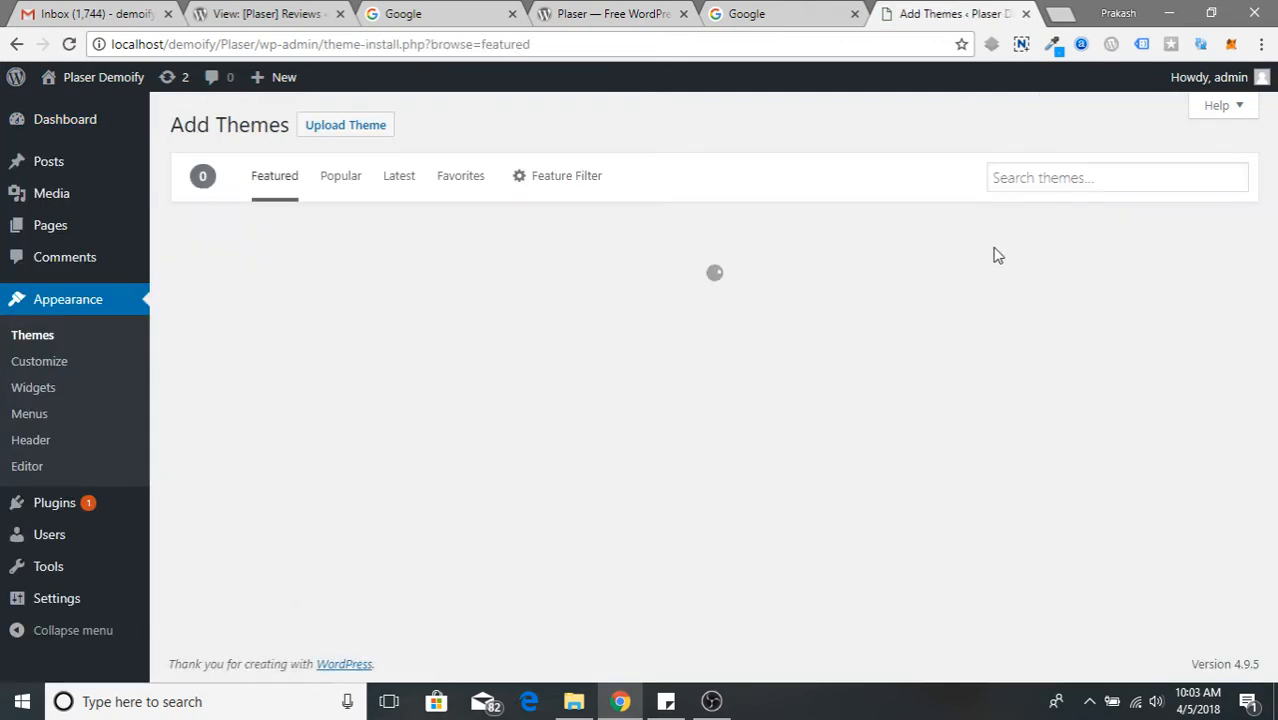
# - Search the theme directory for "plaser" and install the Plaser theme
pyautogui.click(1062, 182)
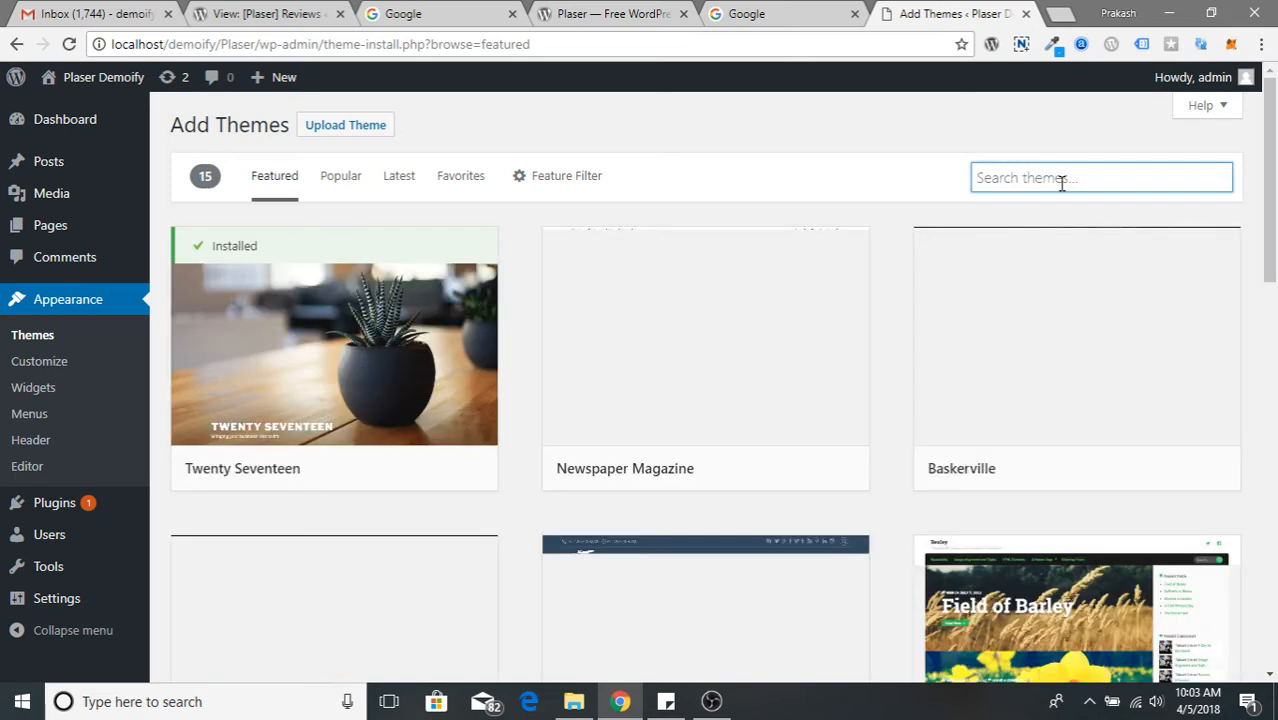
pyautogui.write('plaser')
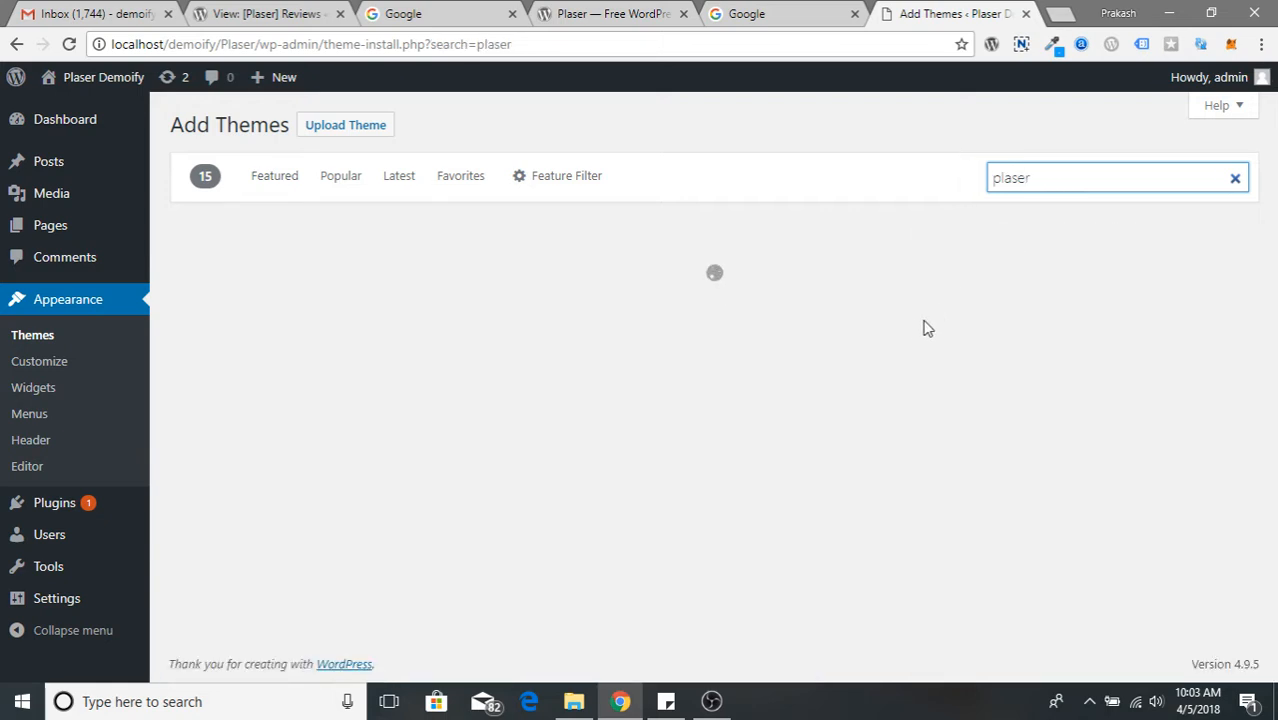
pyautogui.moveTo(372, 436)
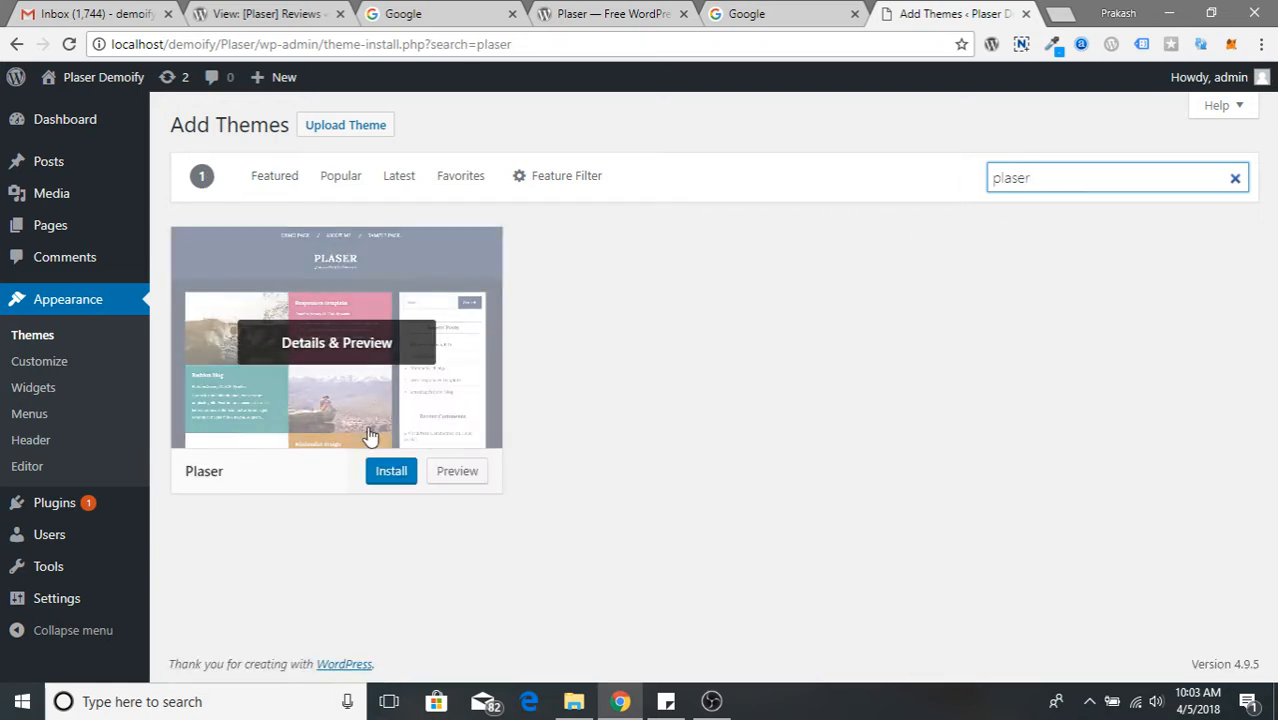
pyautogui.click(395, 477)
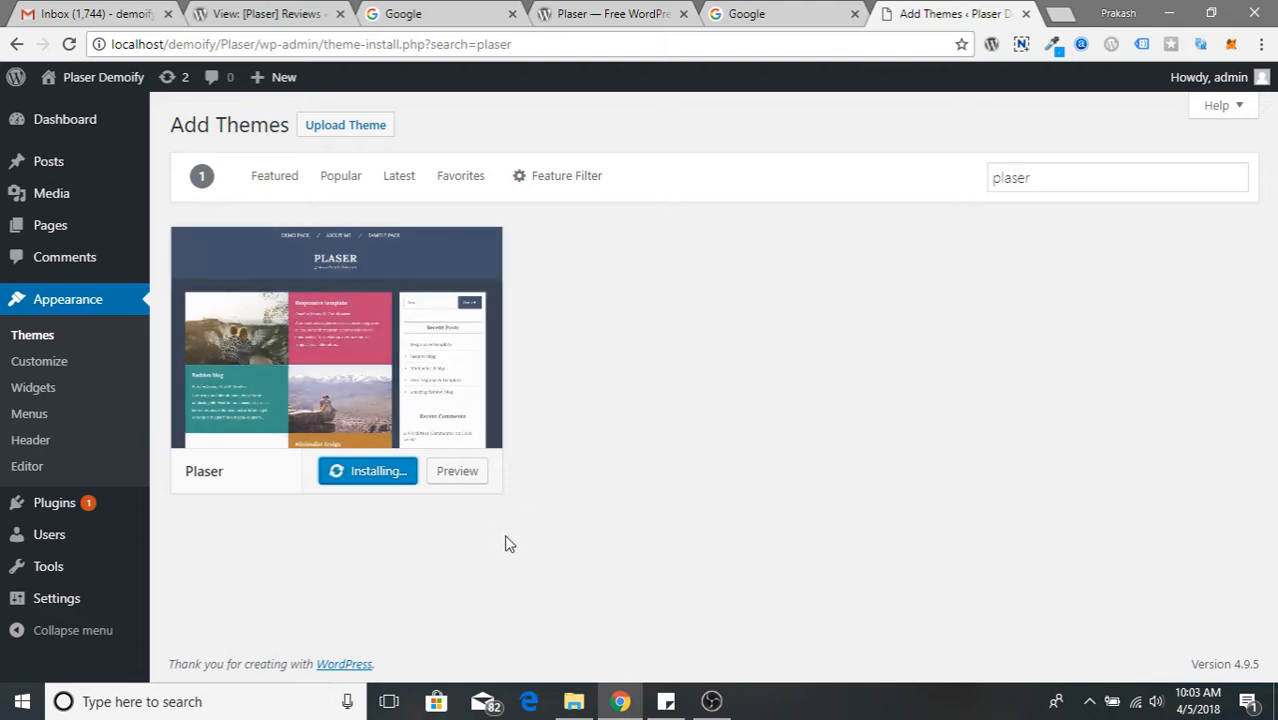
# - Review the Plaser theme's description, feature tags and design screenshot on its WordPress.org page during the installation
pyautogui.click(600, 13)
pyautogui.scroll(-1, 617, 381)
pyautogui.scroll(-2, 617, 381)
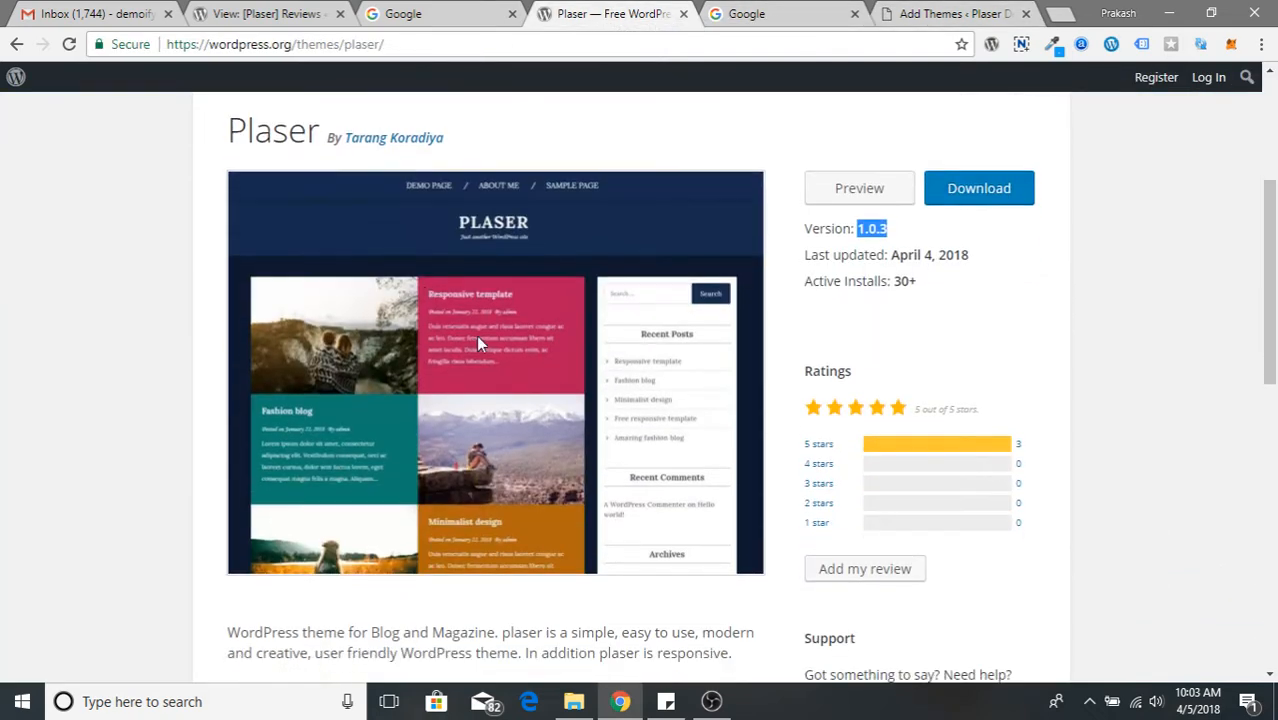
pyautogui.scroll(-6, 612, 228)
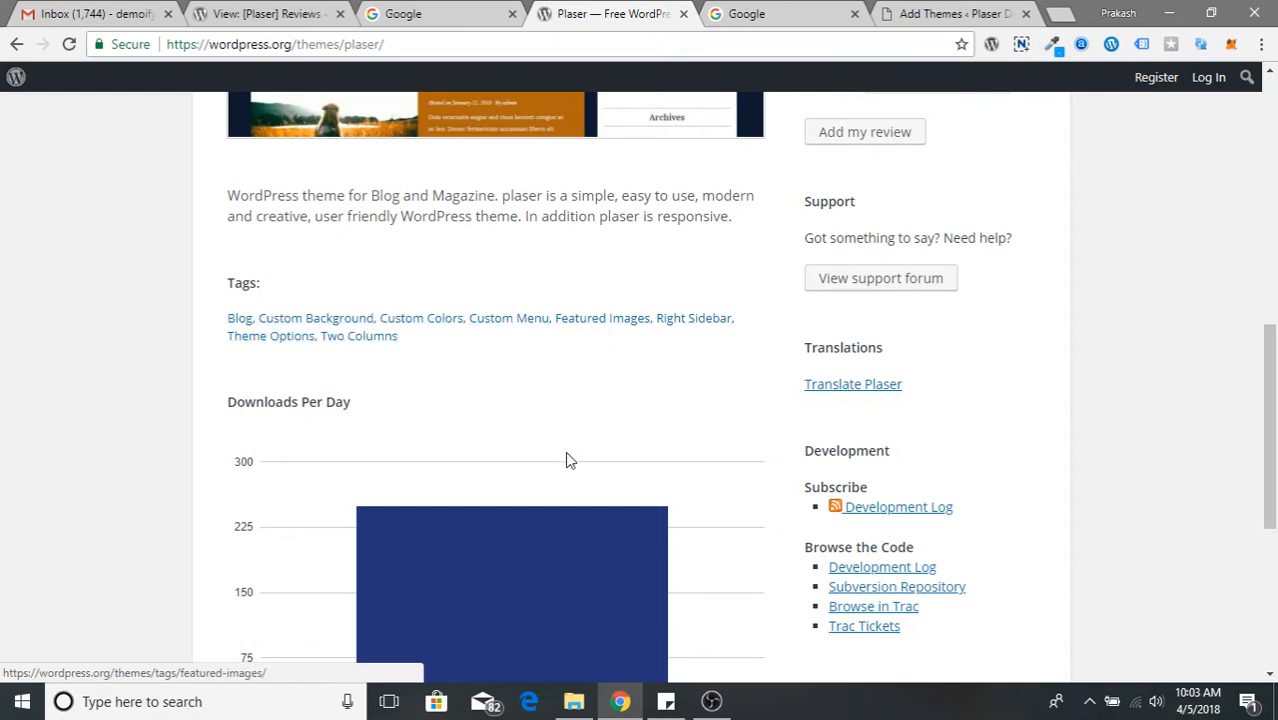
pyautogui.scroll(-3, 565, 455)
pyautogui.scroll(3, 566, 460)
pyautogui.scroll(5, 565, 462)
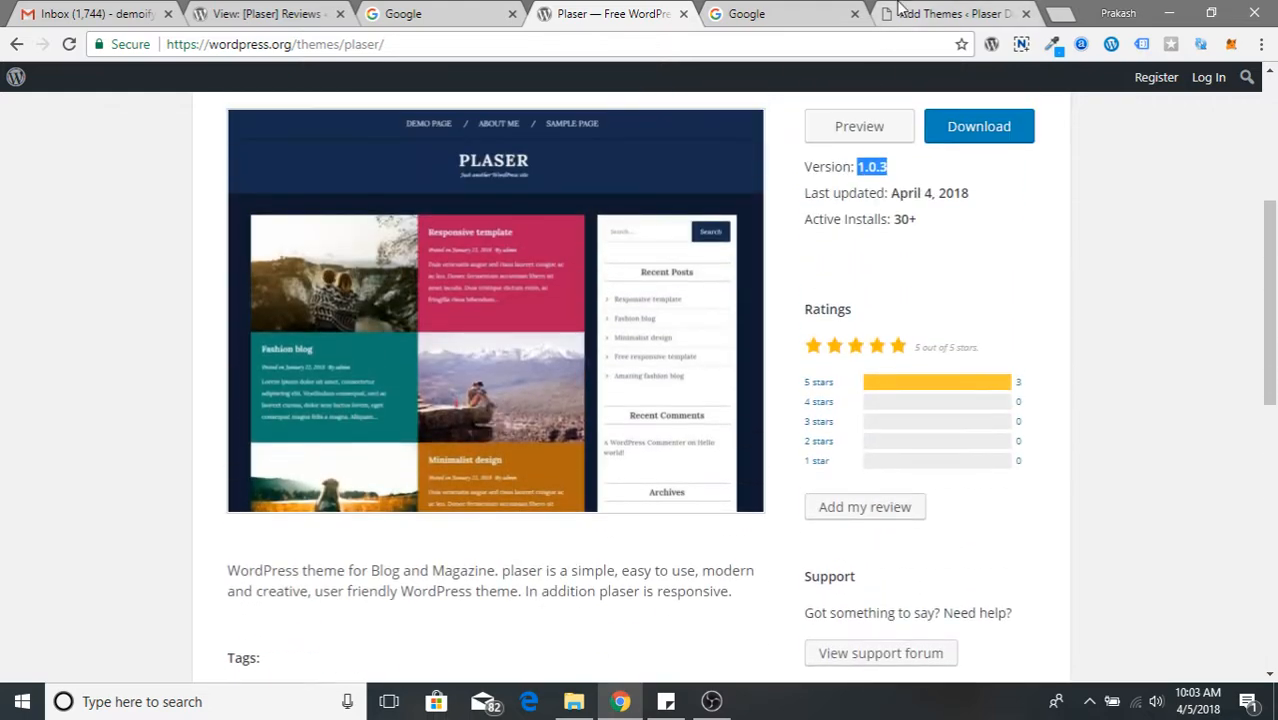
# - Activate the installed Plaser theme and open the site's front end in a new browser tab
pyautogui.click(930, 13)
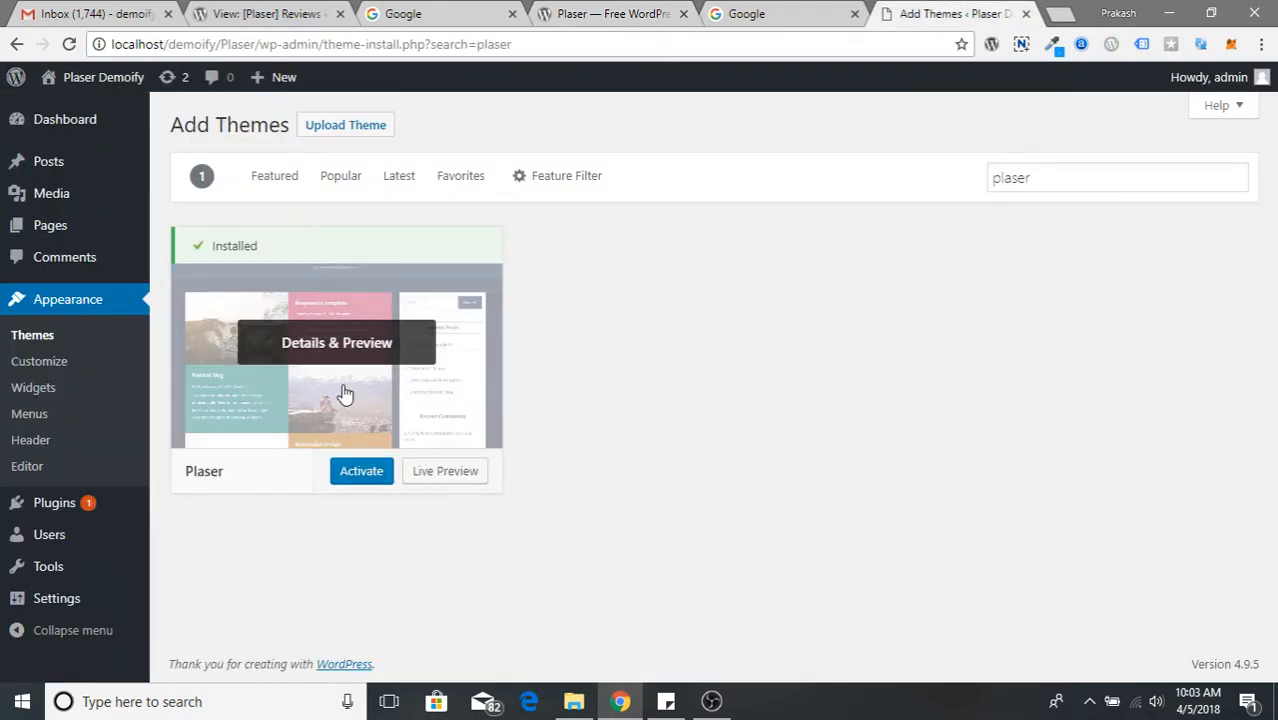
pyautogui.click(366, 474)
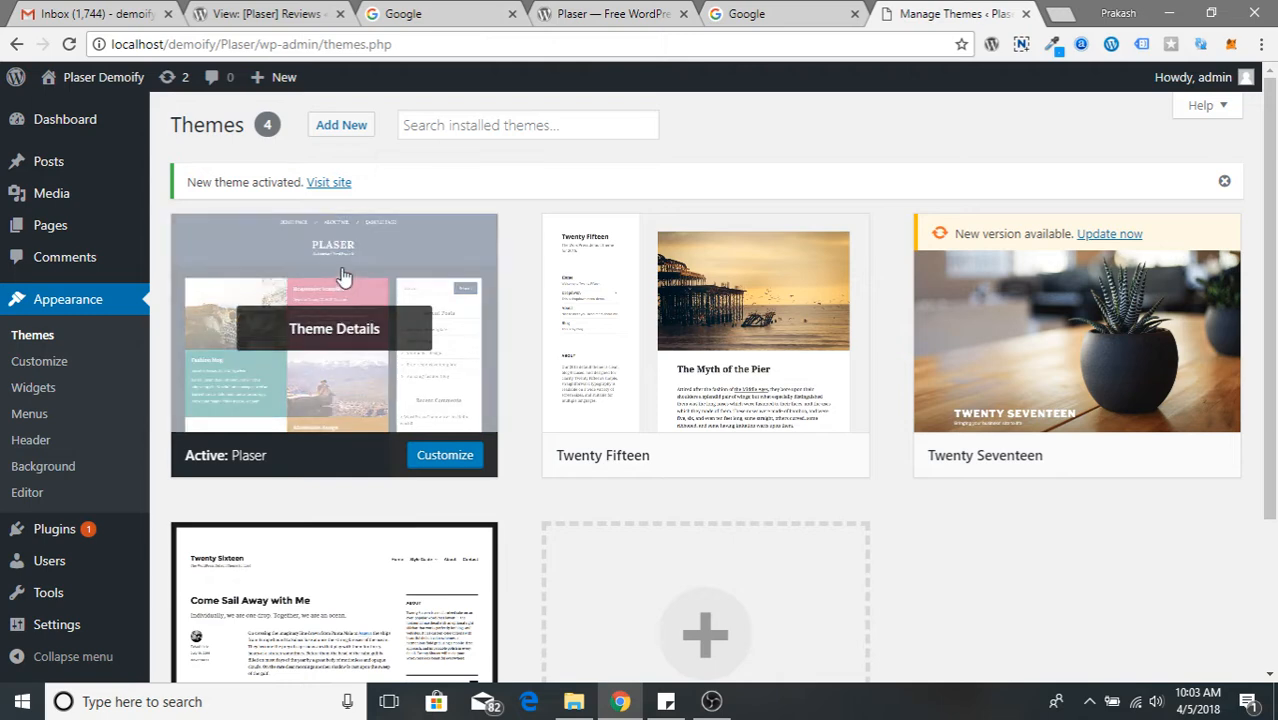
pyautogui.rightClick(333, 185)
pyautogui.click(355, 197)
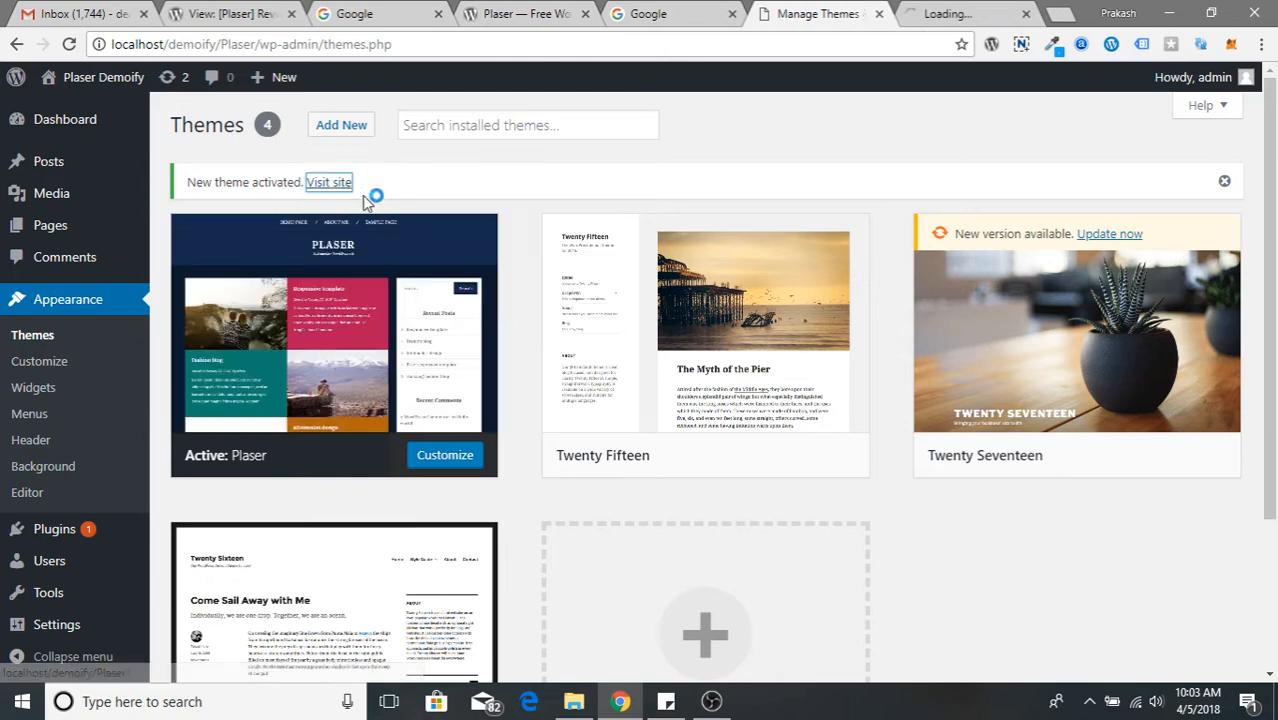
pyautogui.click(955, 13)
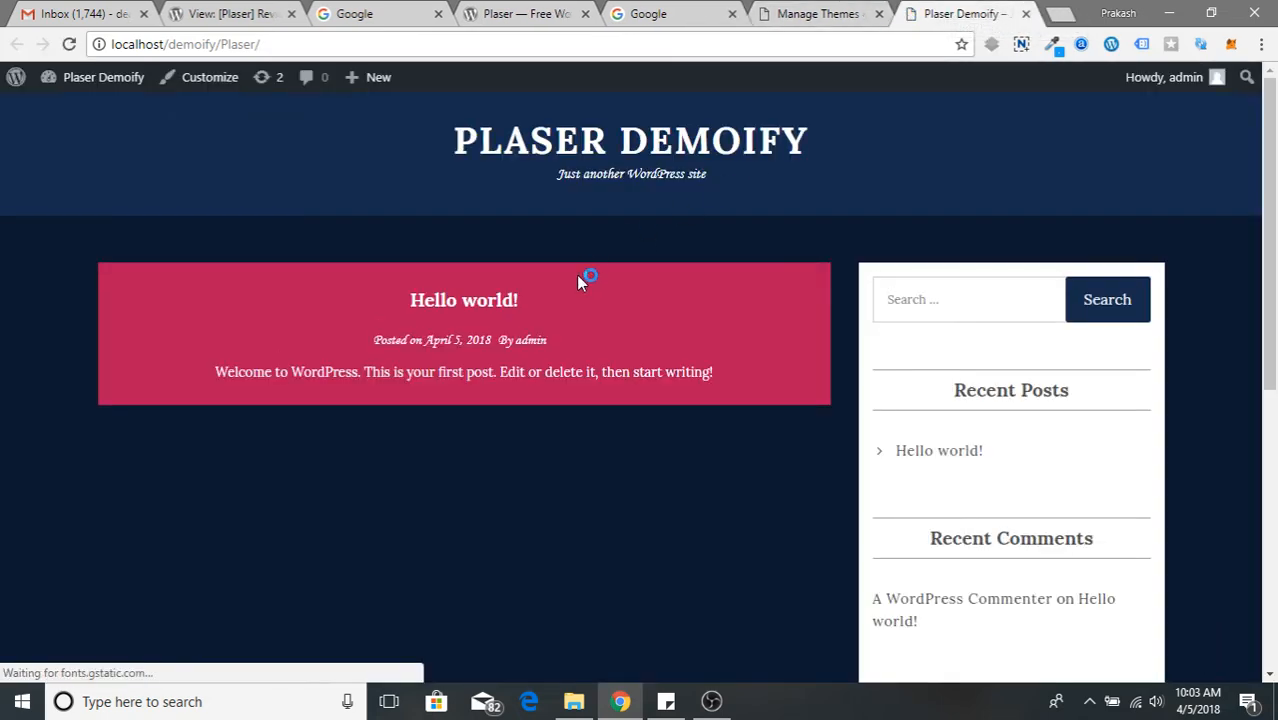
# - Compare the site's front page with the Plaser theme screenshot on WordPress.org, checking the post area, sidebar widgets and footer
pyautogui.scroll(-1, 524, 500)
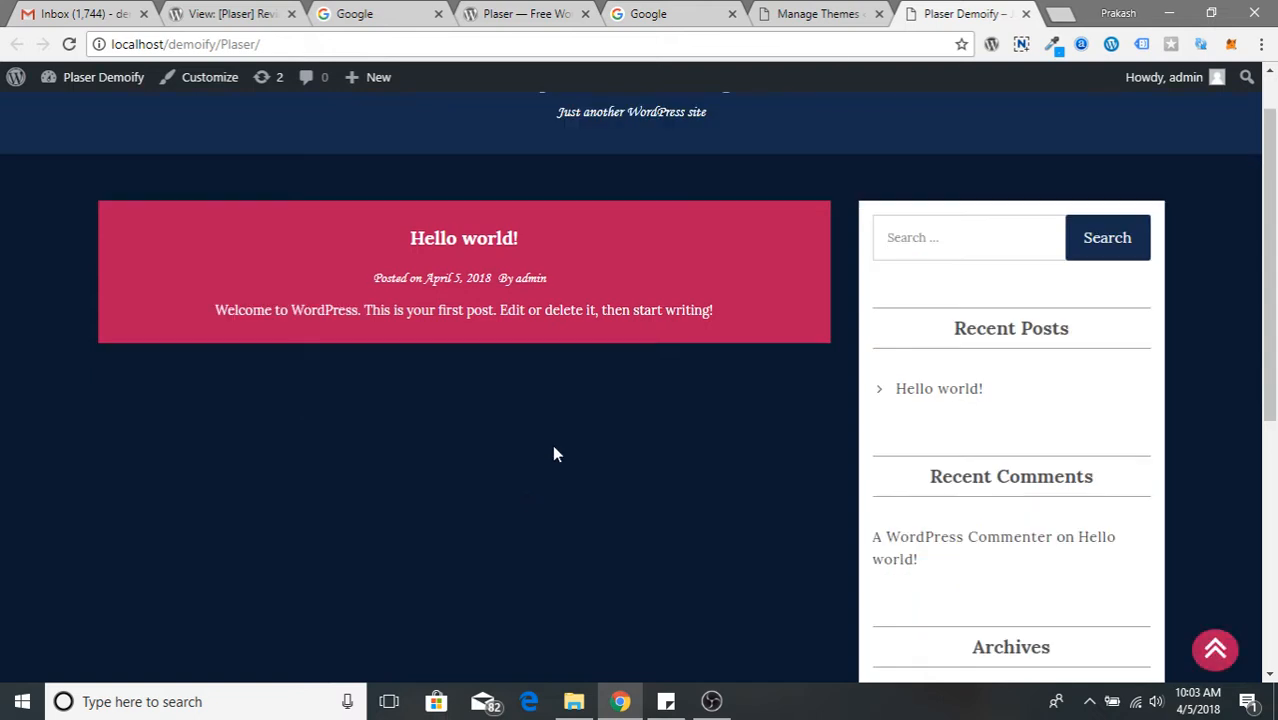
pyautogui.scroll(1, 792, 241)
pyautogui.click(518, 14)
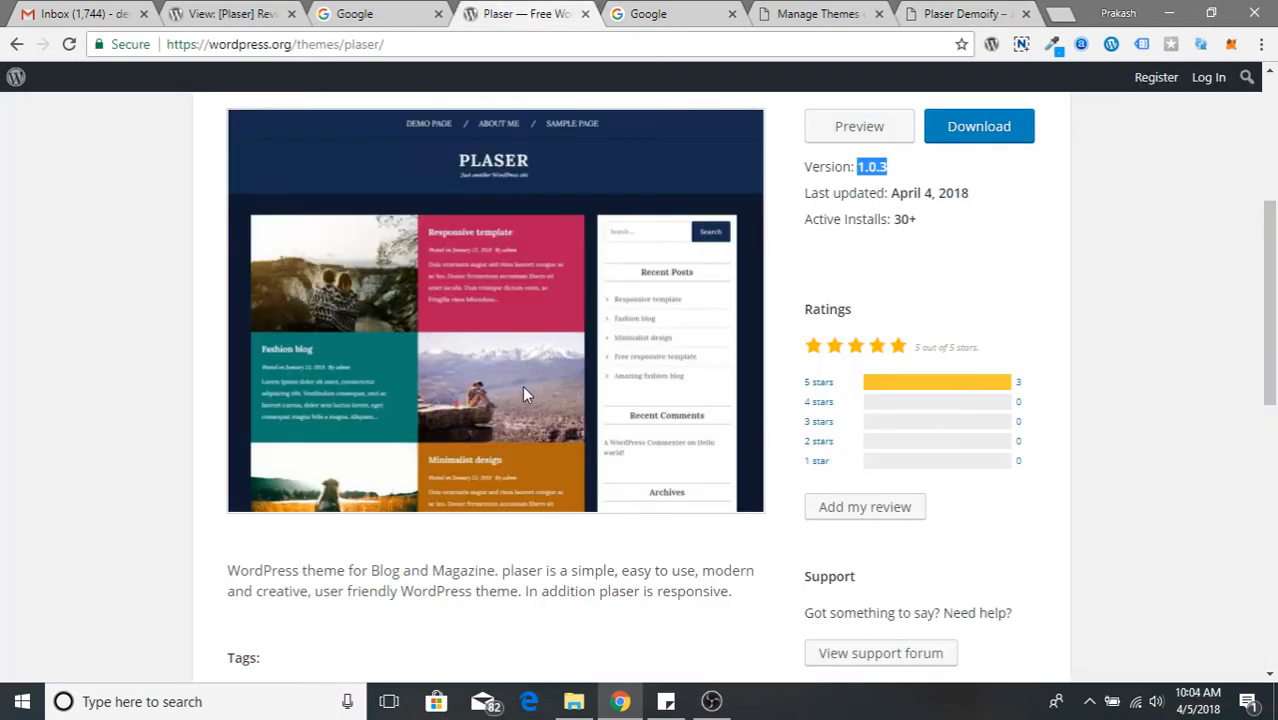
pyautogui.click(968, 12)
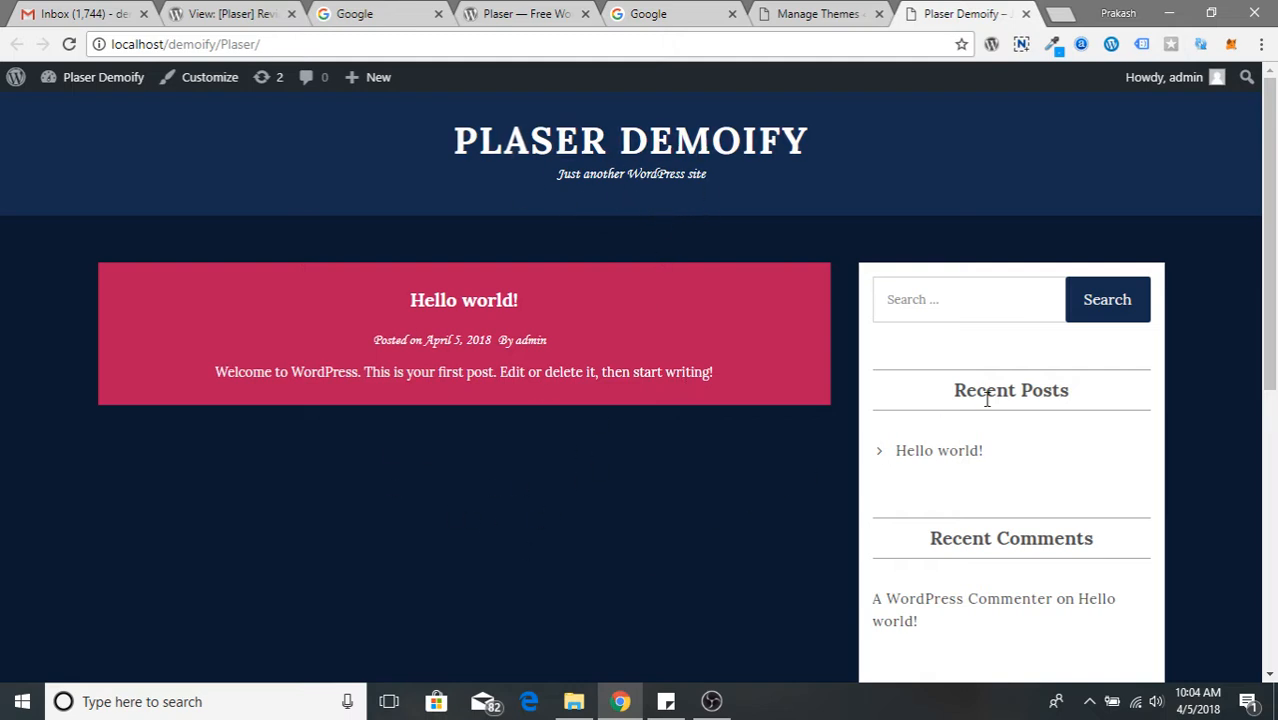
pyautogui.scroll(-5, 990, 400)
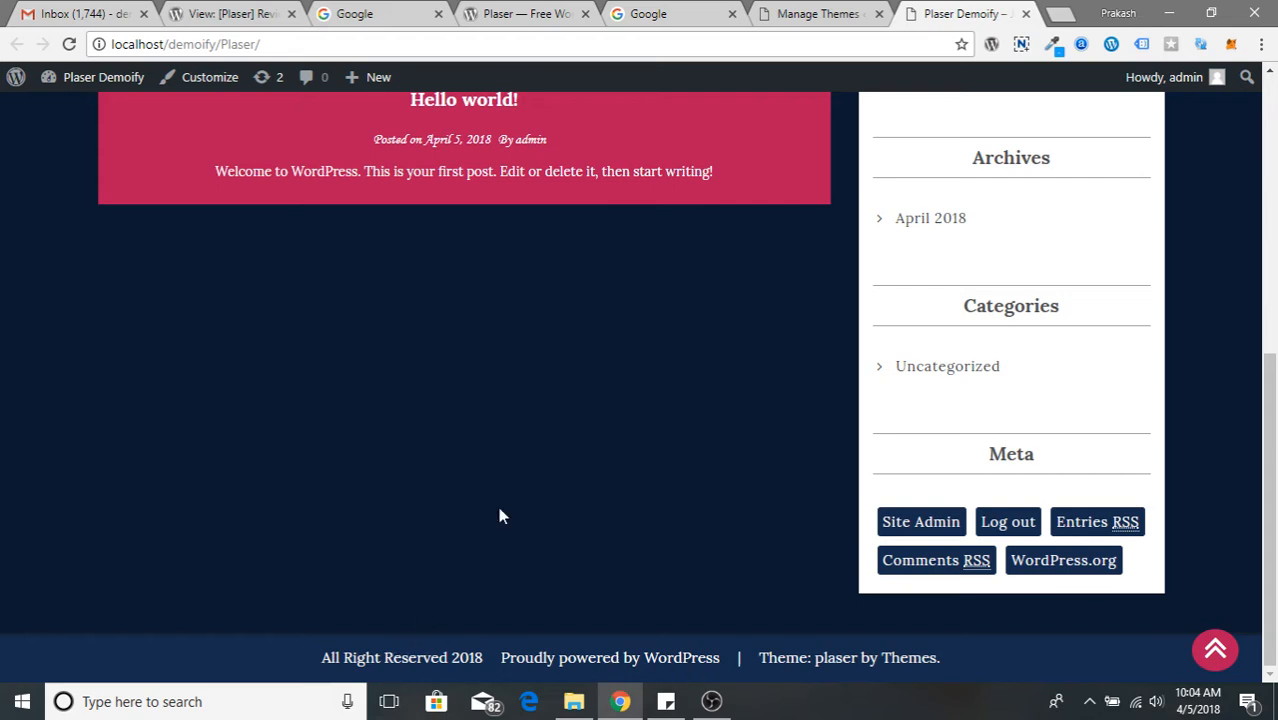
pyautogui.scroll(5, 507, 472)
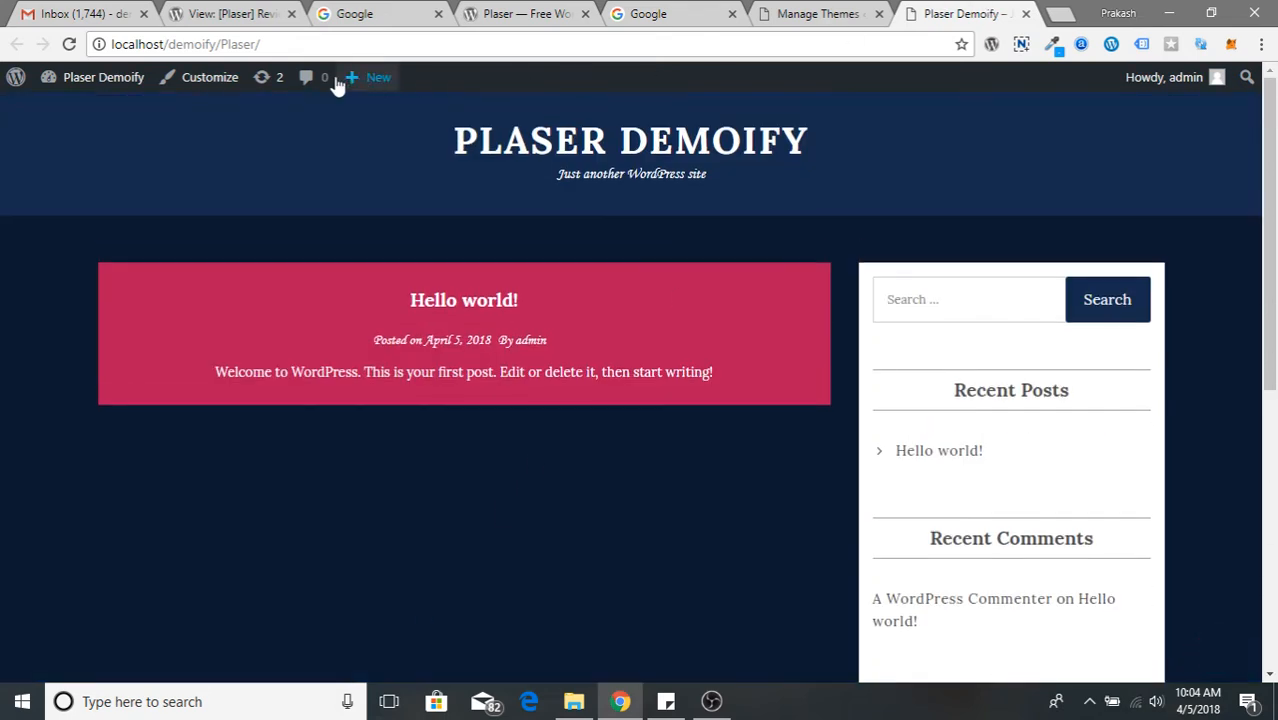
# - Open the theme Customizer from the Plaser Demoify front page
pyautogui.click(207, 76)
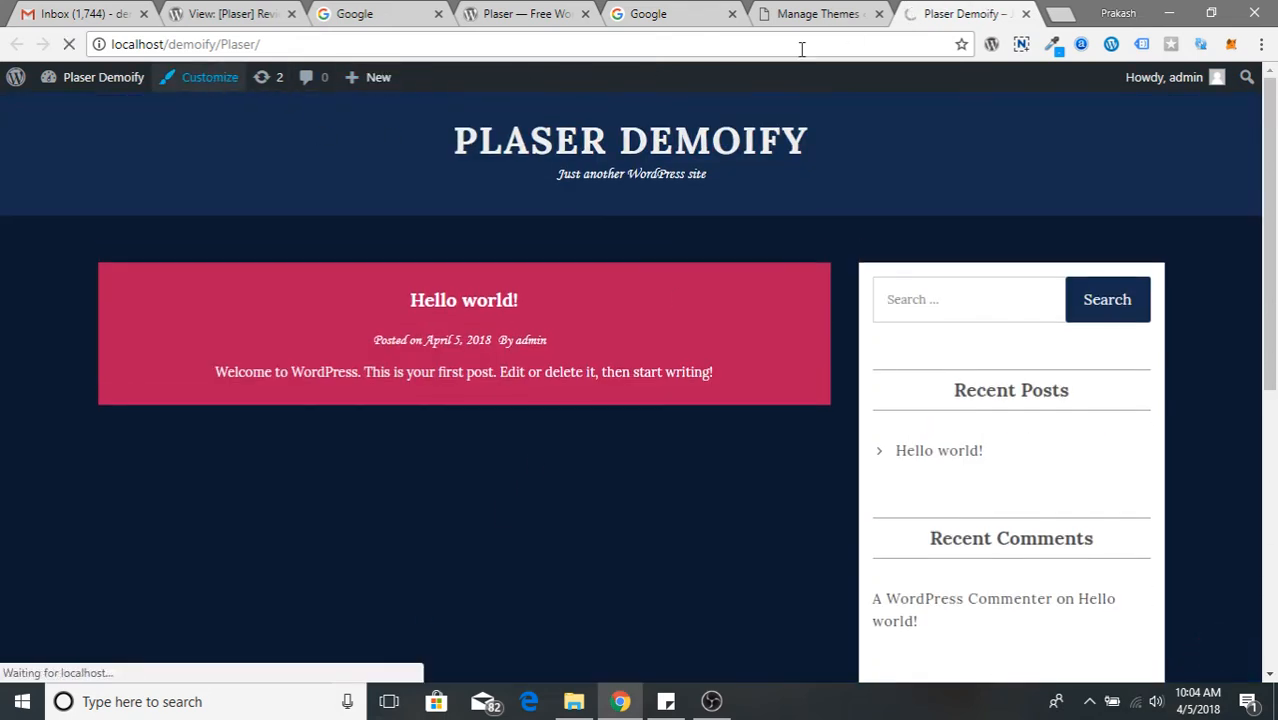
pyautogui.click(818, 14)
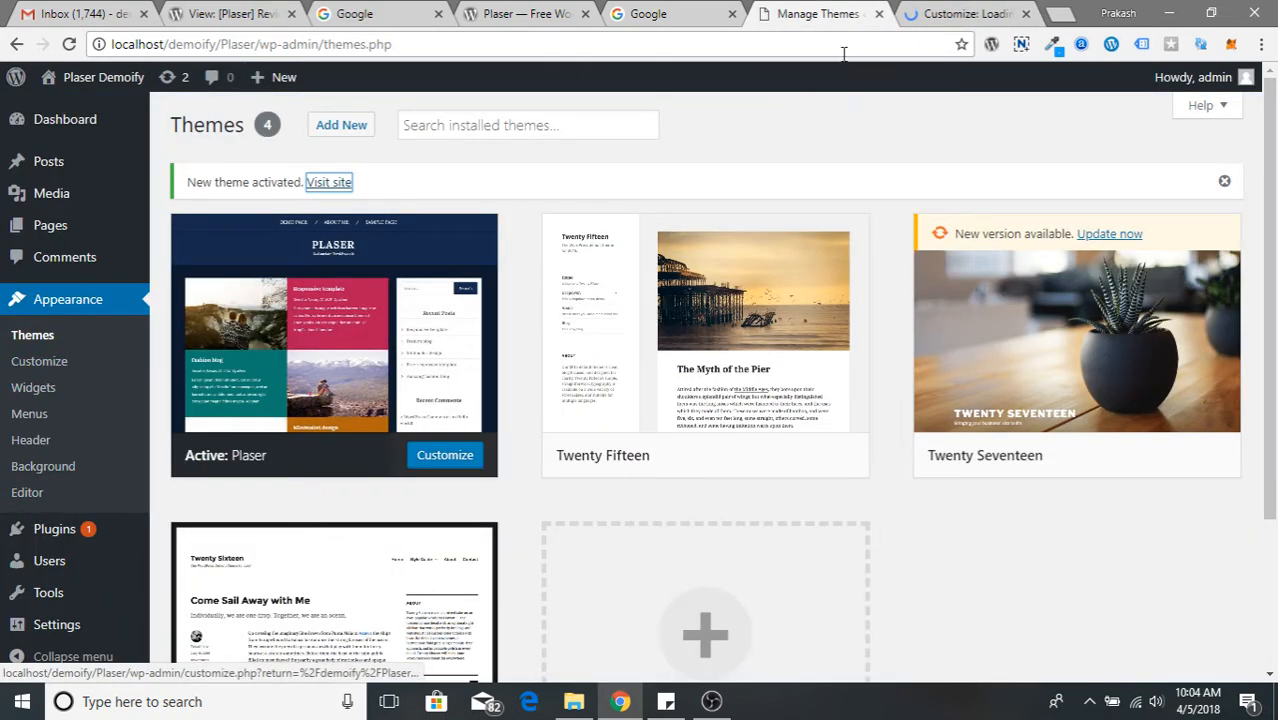
pyautogui.click(975, 14)
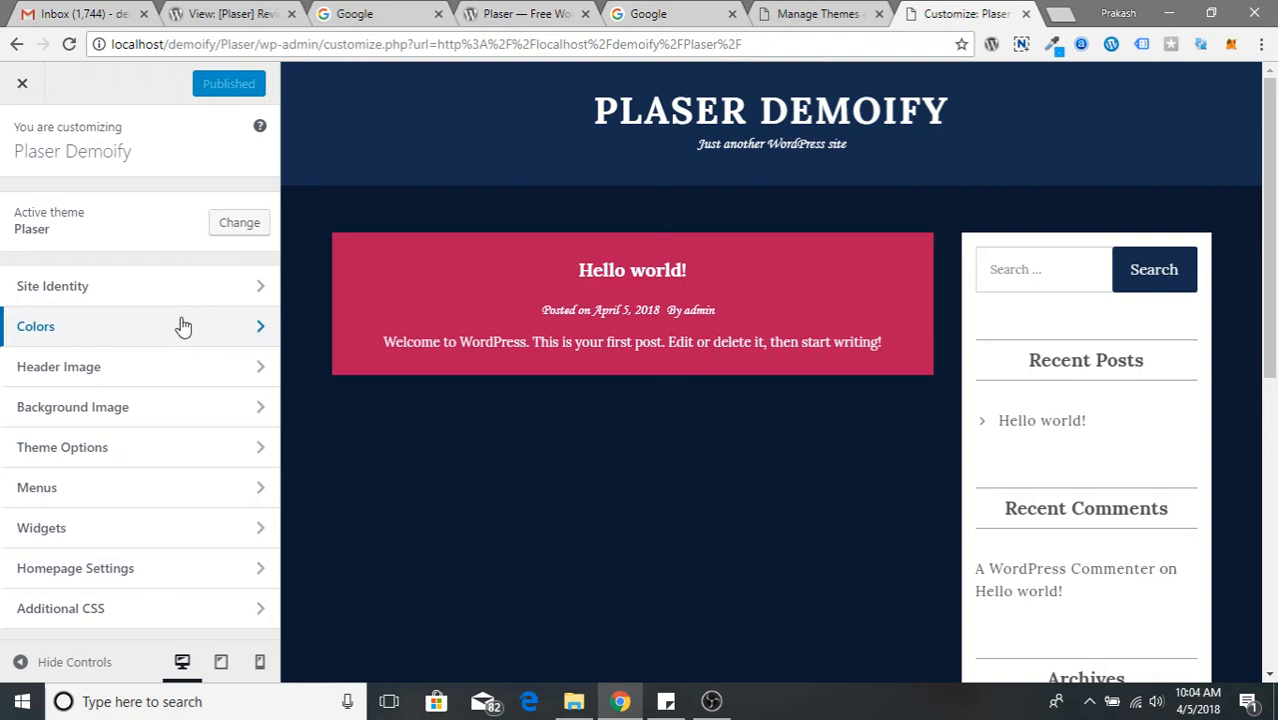
# - Upload demoify.png from the Downloads folder and set it as the uncropped site logo
pyautogui.click(95, 287)
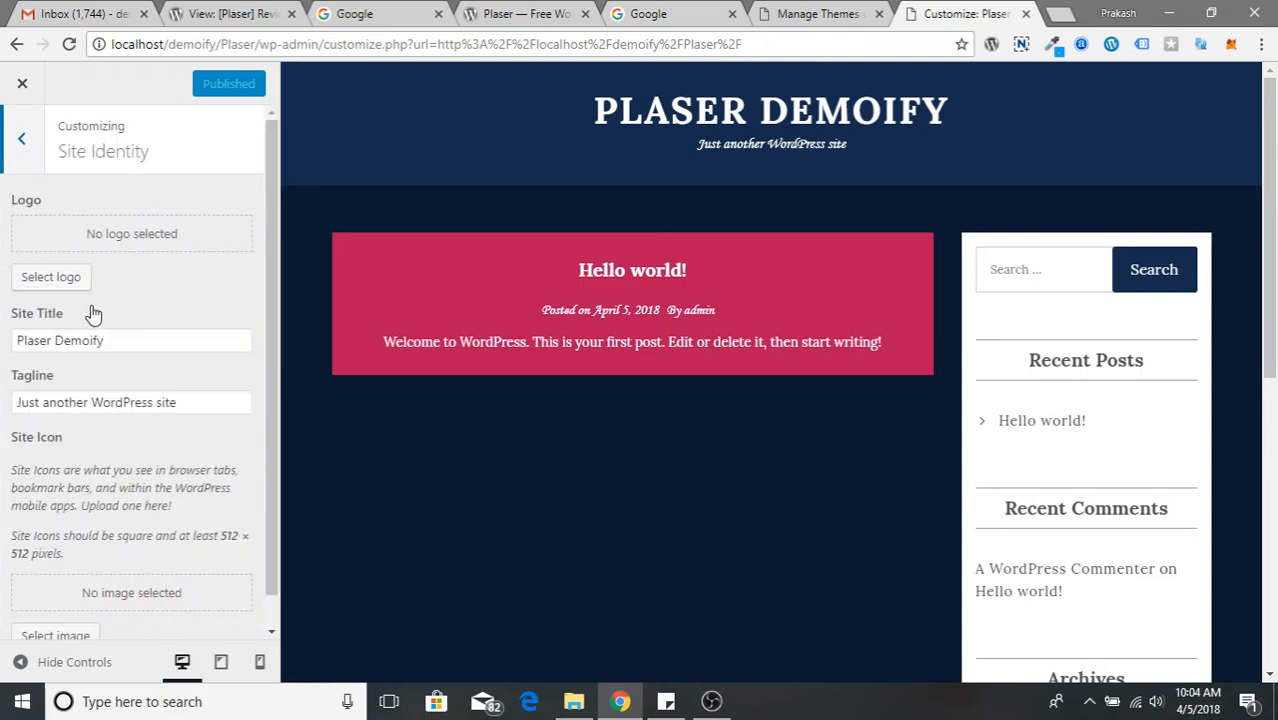
pyautogui.click(50, 277)
pyautogui.click(613, 396)
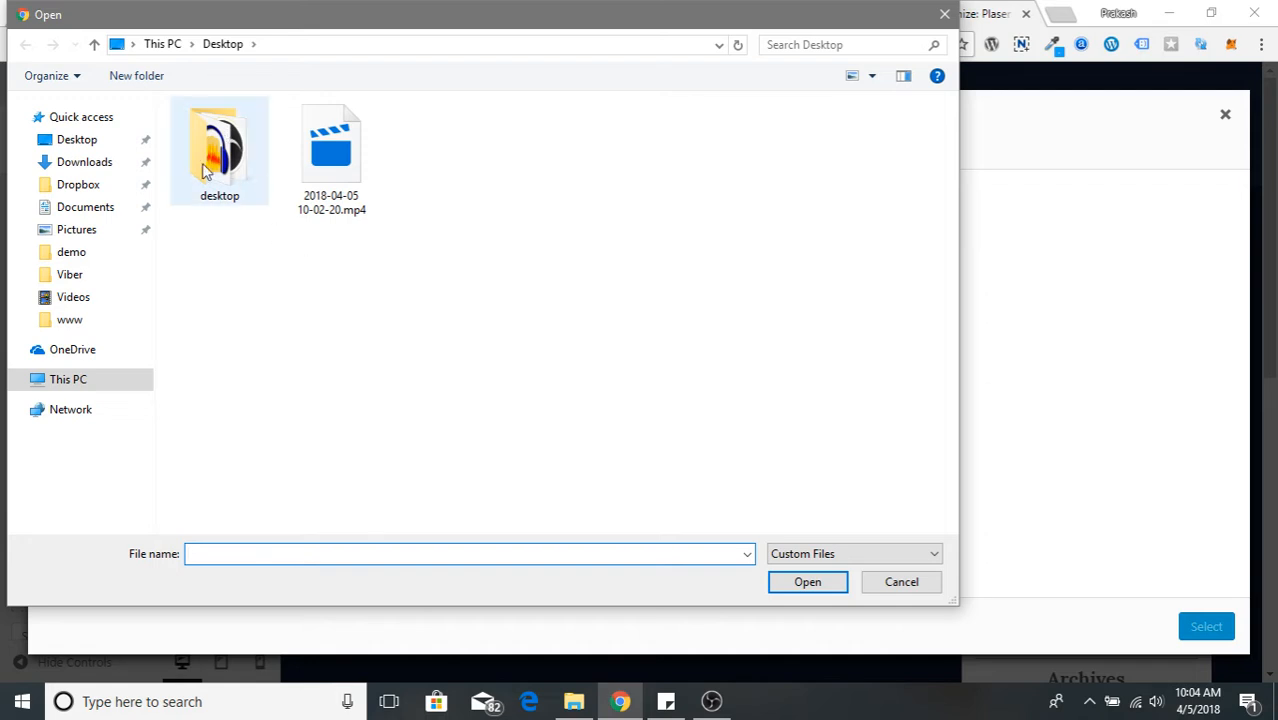
pyautogui.click(88, 163)
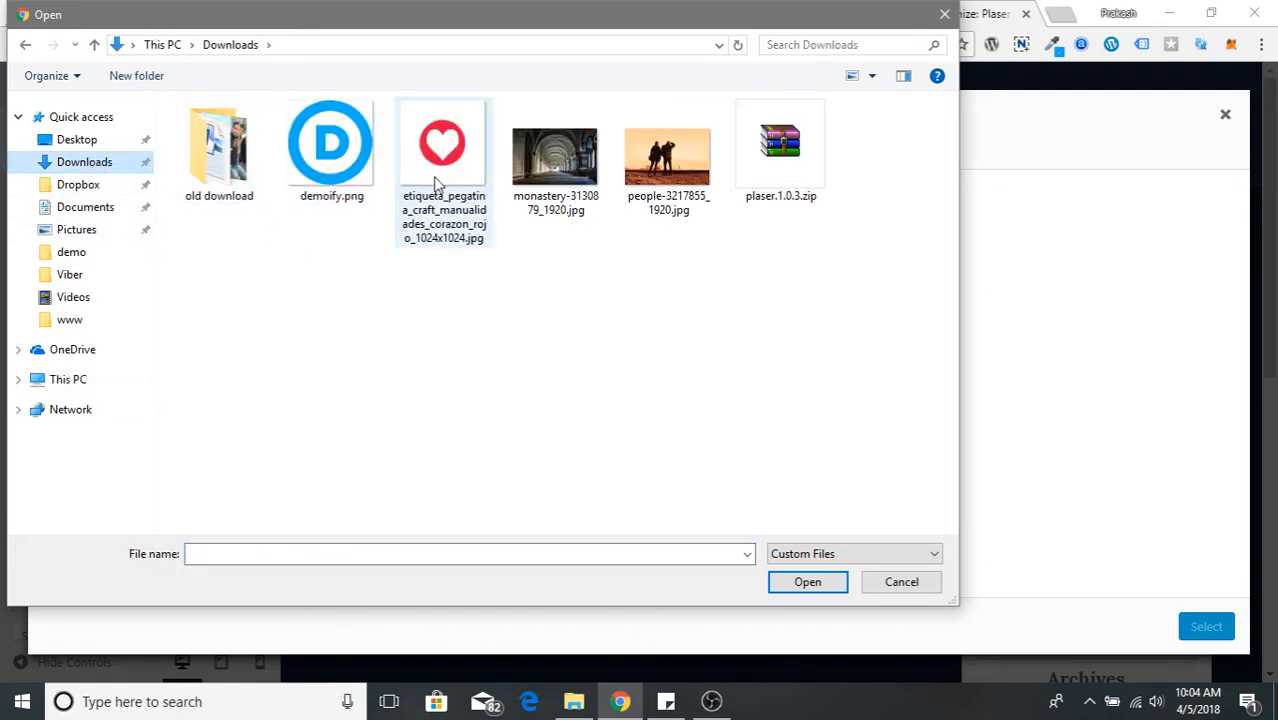
pyautogui.doubleClick(334, 157)
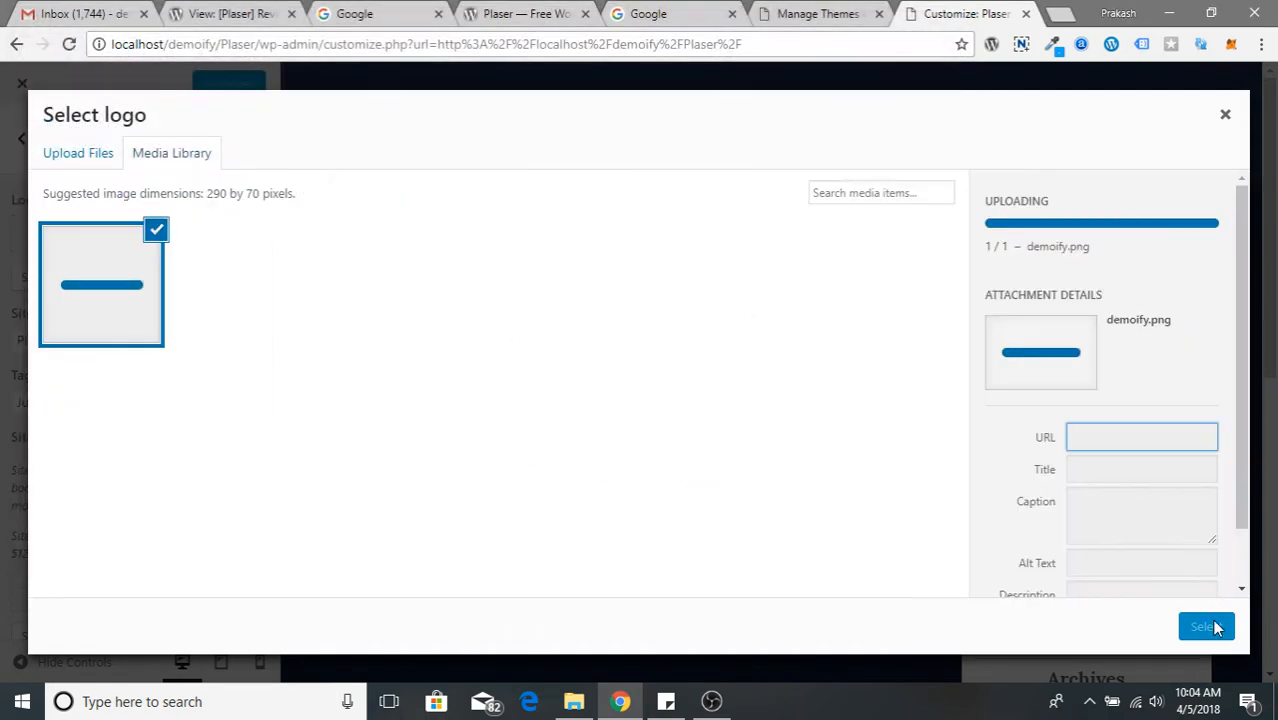
pyautogui.click(1206, 628)
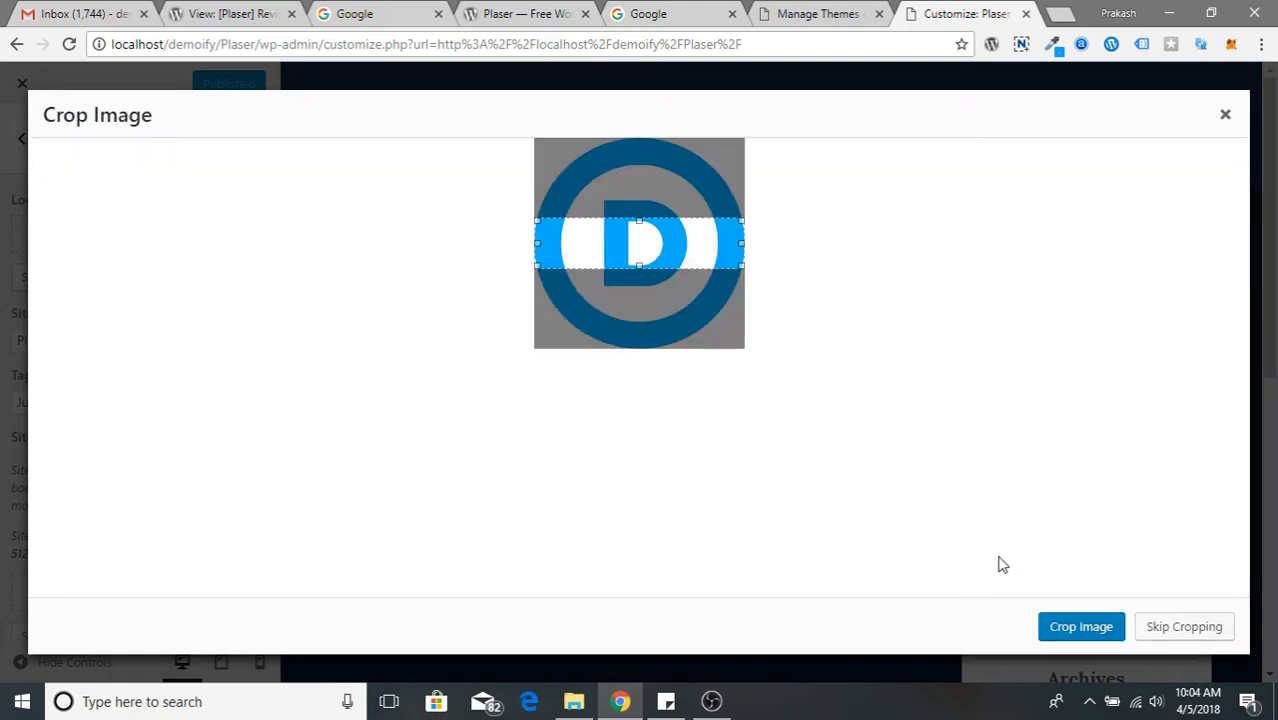
pyautogui.click(1203, 636)
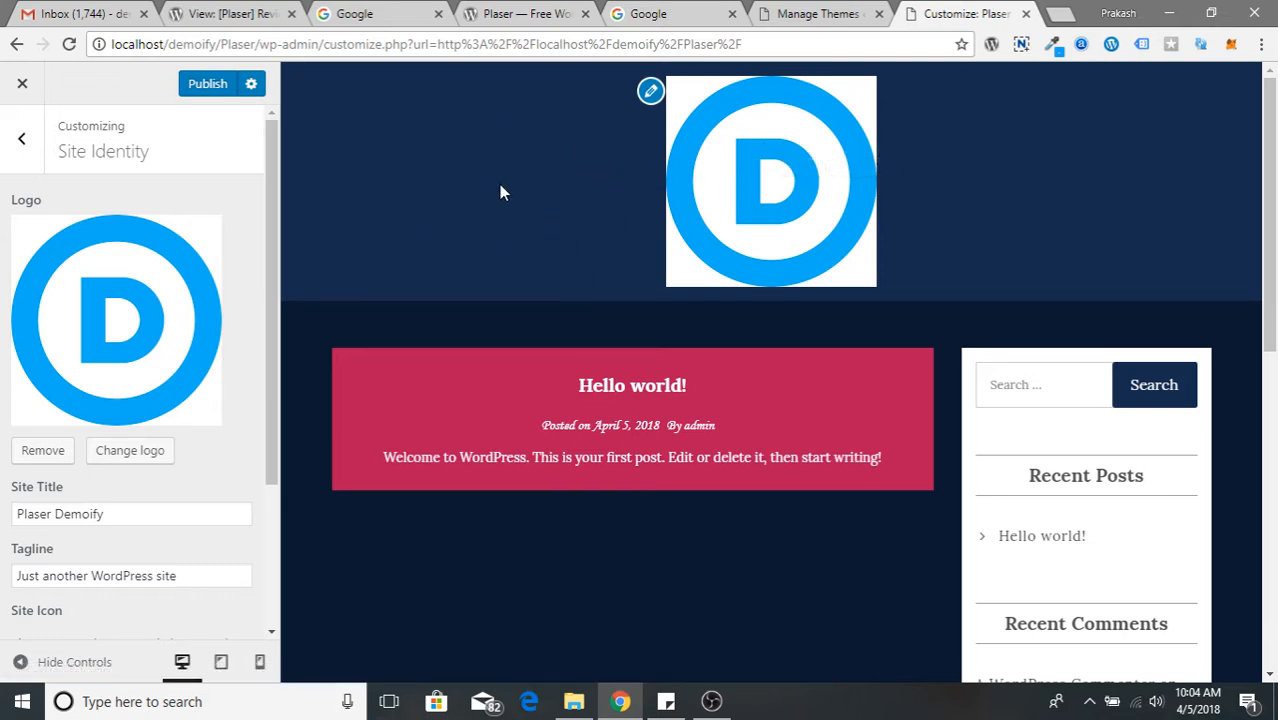
# - Check the Plaser screenshot on the theme's WordPress.org page against the customized header, and return to the Customizer
pyautogui.click(788, 10)
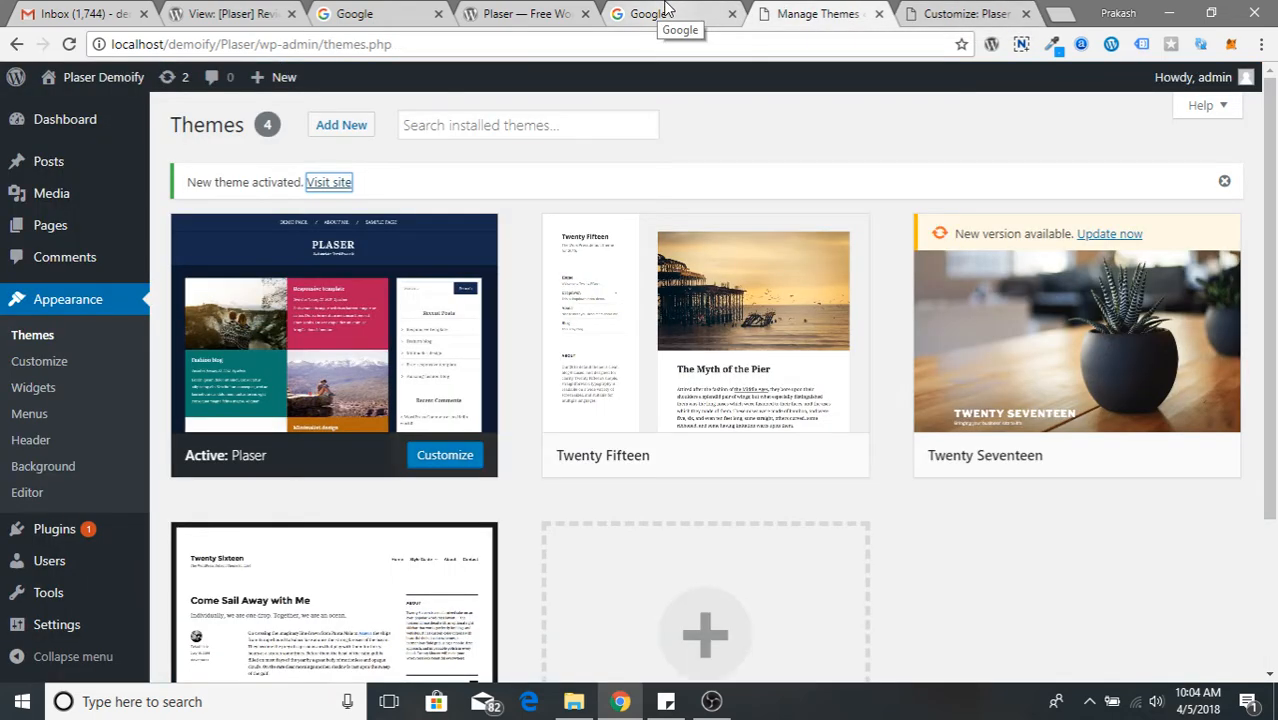
pyautogui.click(665, 10)
pyautogui.click(515, 14)
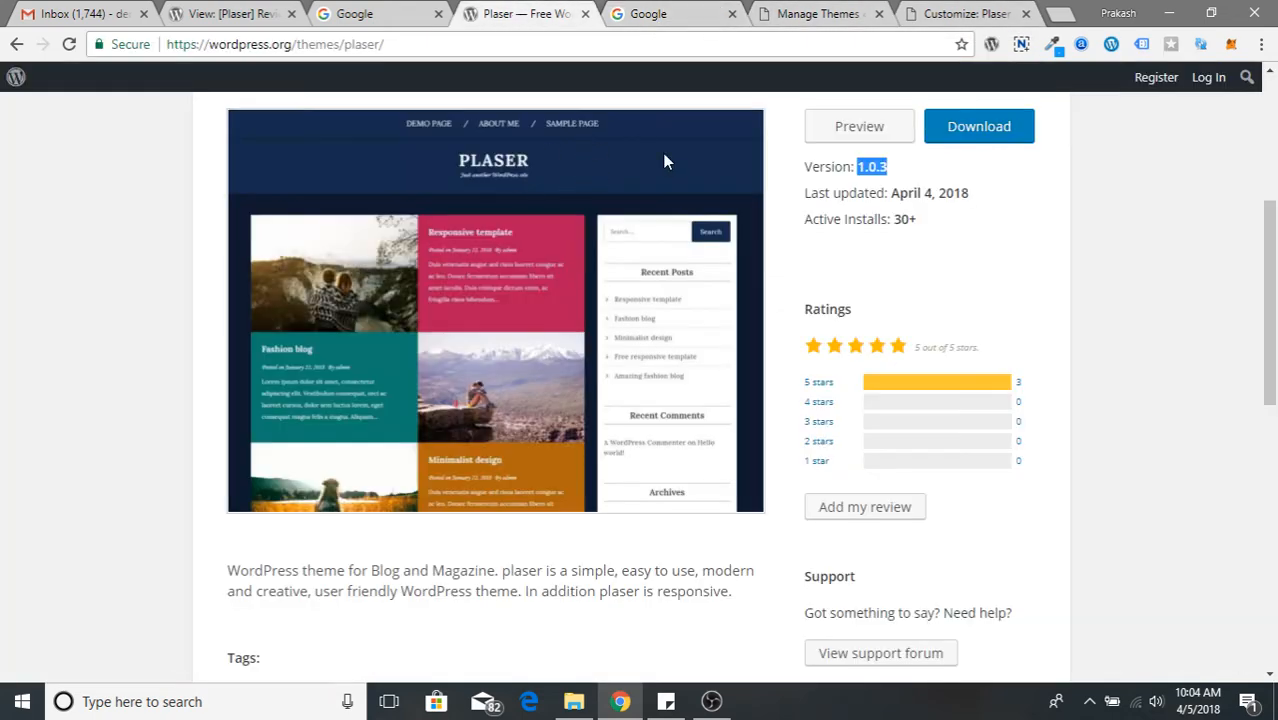
pyautogui.click(962, 14)
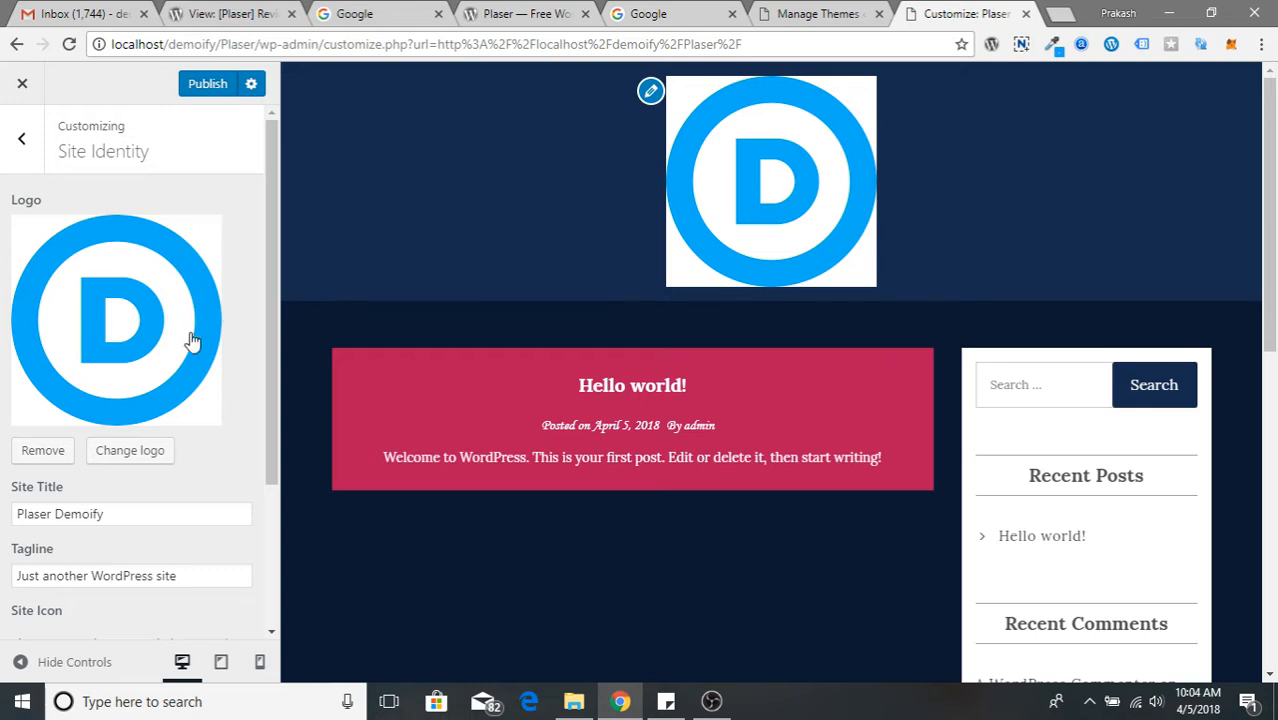
# - Review the Site Identity fields, the Background Image setting and the sidebar choice under the theme's Layout & Design Options
pyautogui.scroll(-2, 168, 540)
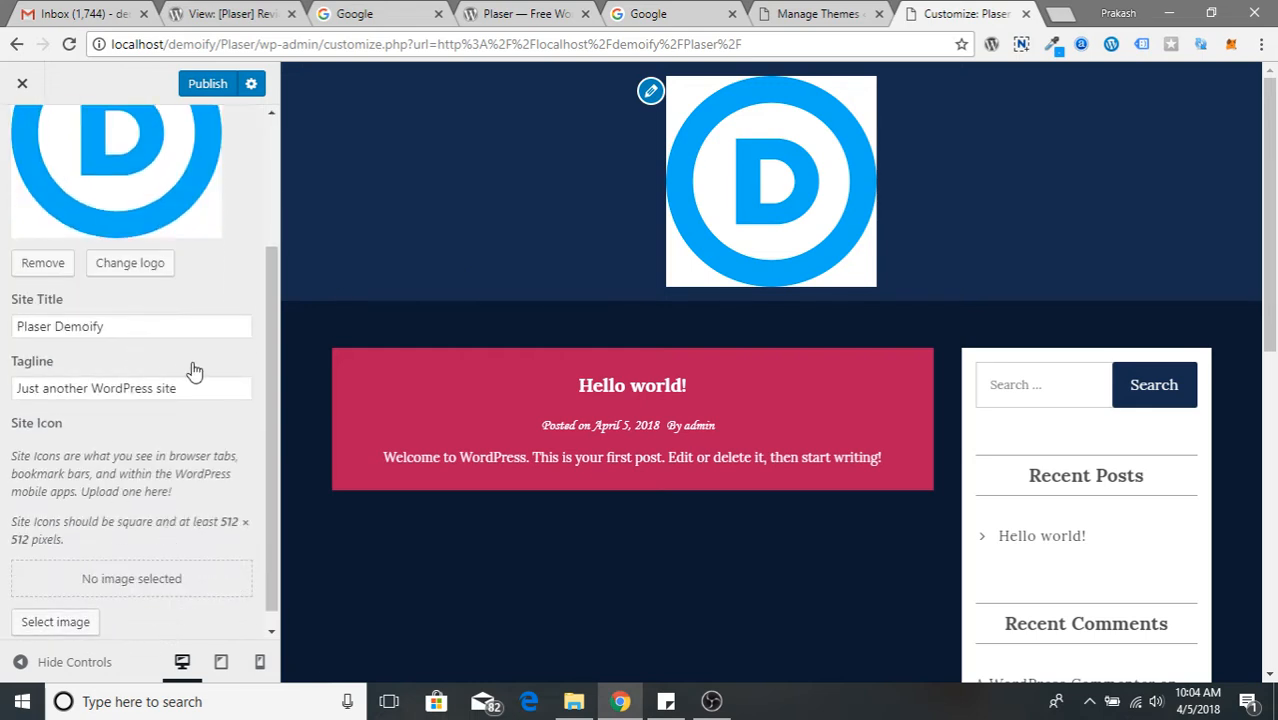
pyautogui.scroll(3, 194, 370)
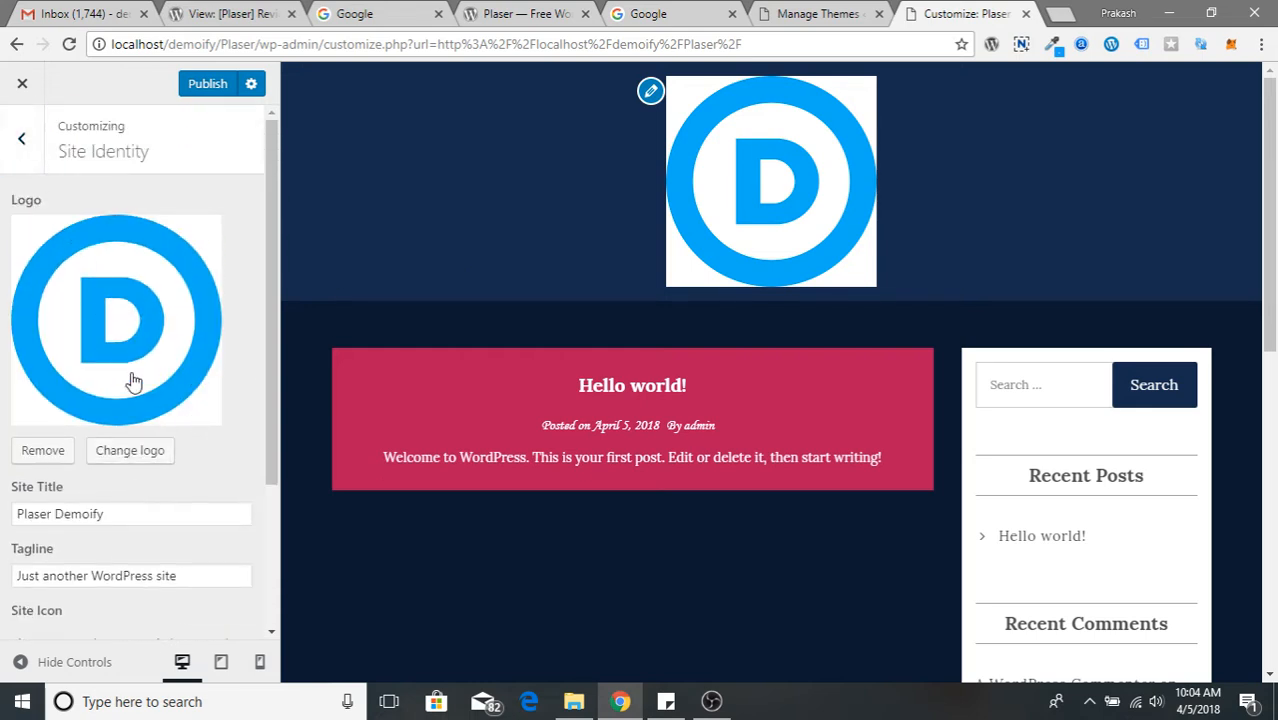
pyautogui.scroll(-1, 34, 194)
pyautogui.scroll(1, 23, 143)
pyautogui.click(21, 138)
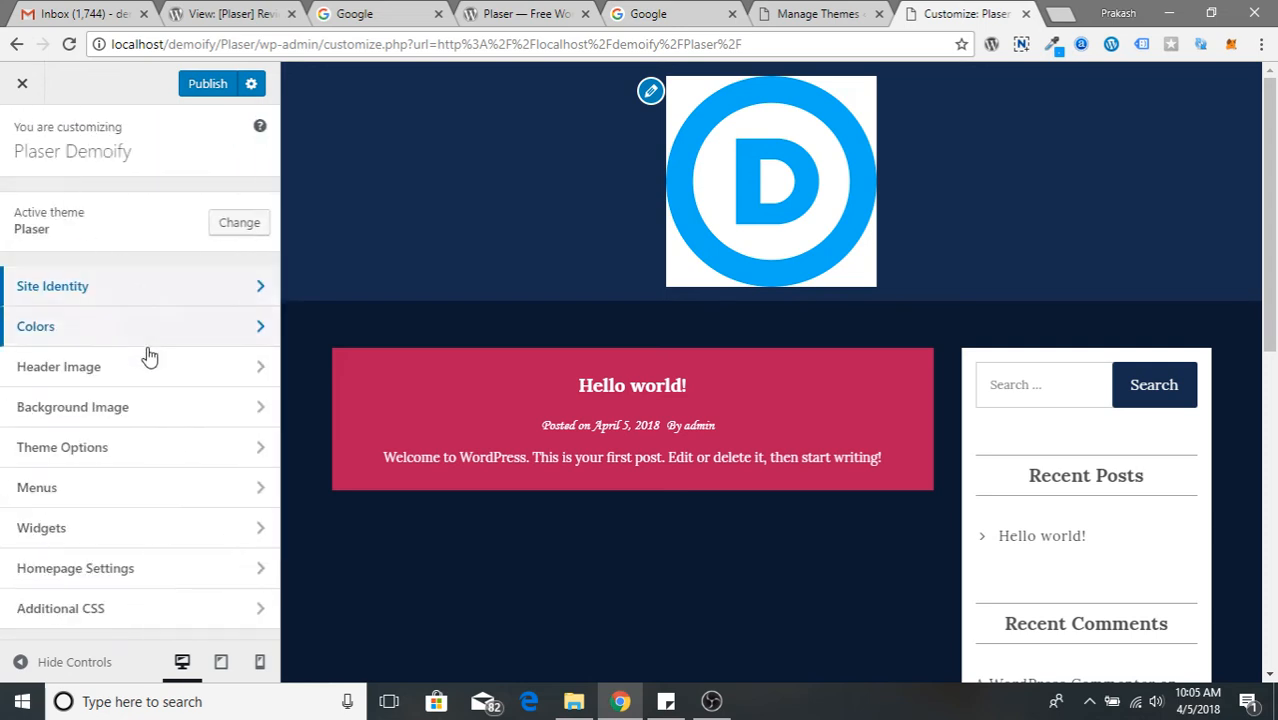
pyautogui.click(146, 410)
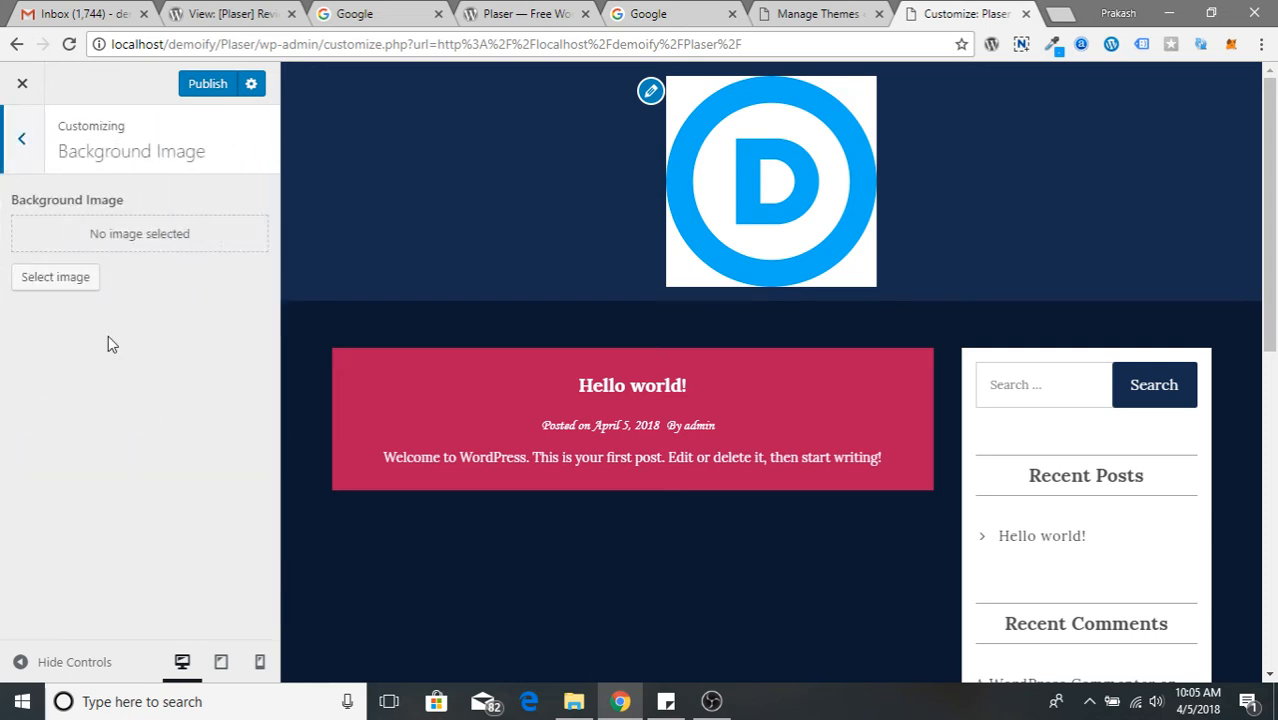
pyautogui.click(20, 140)
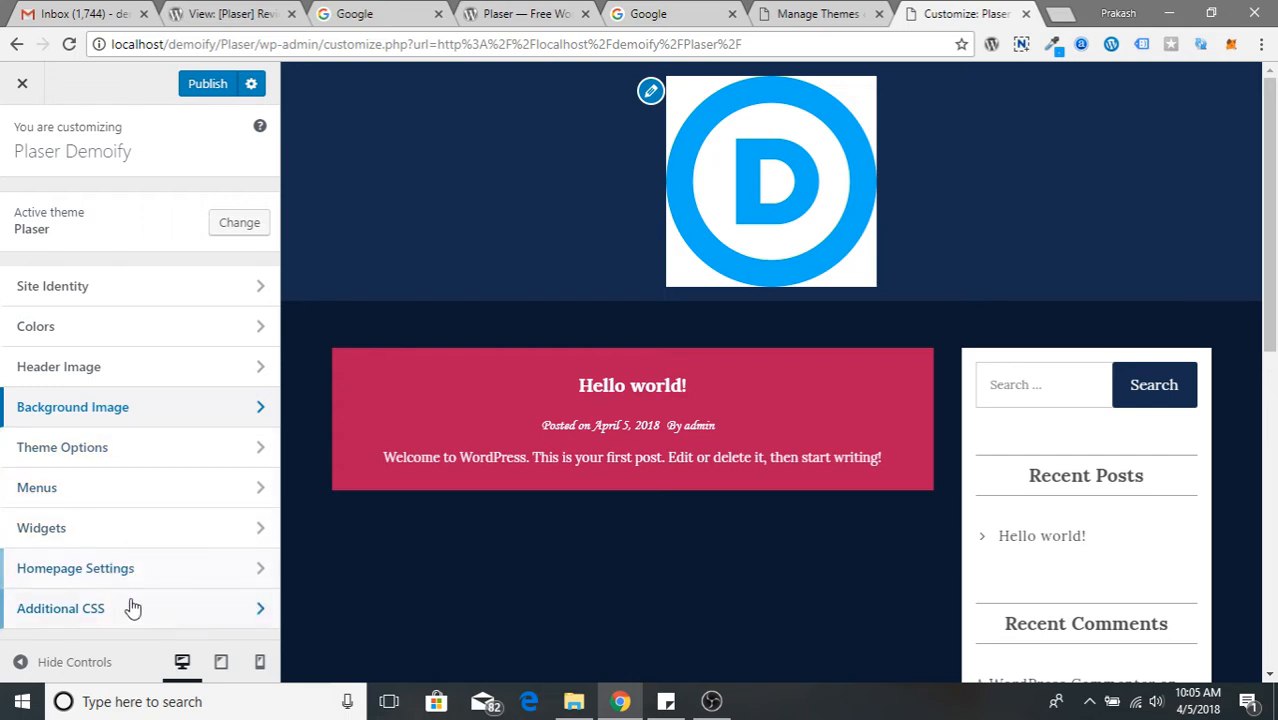
pyautogui.click(138, 458)
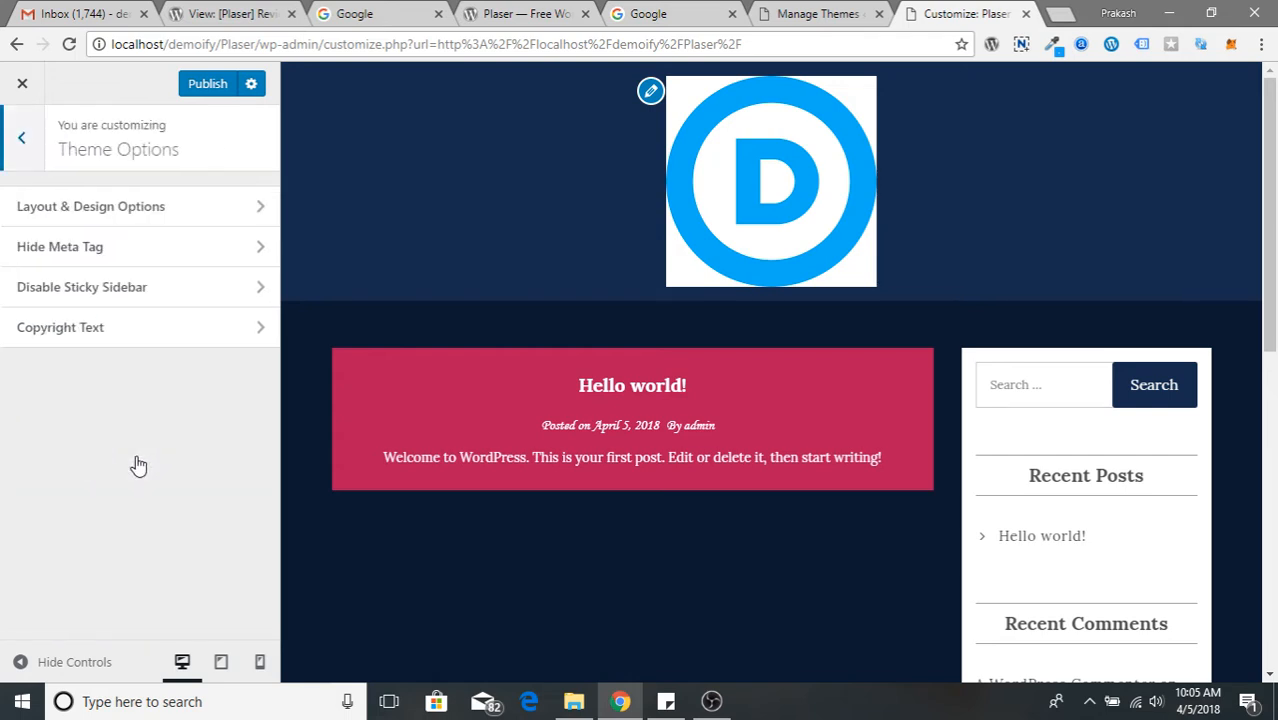
pyautogui.click(122, 206)
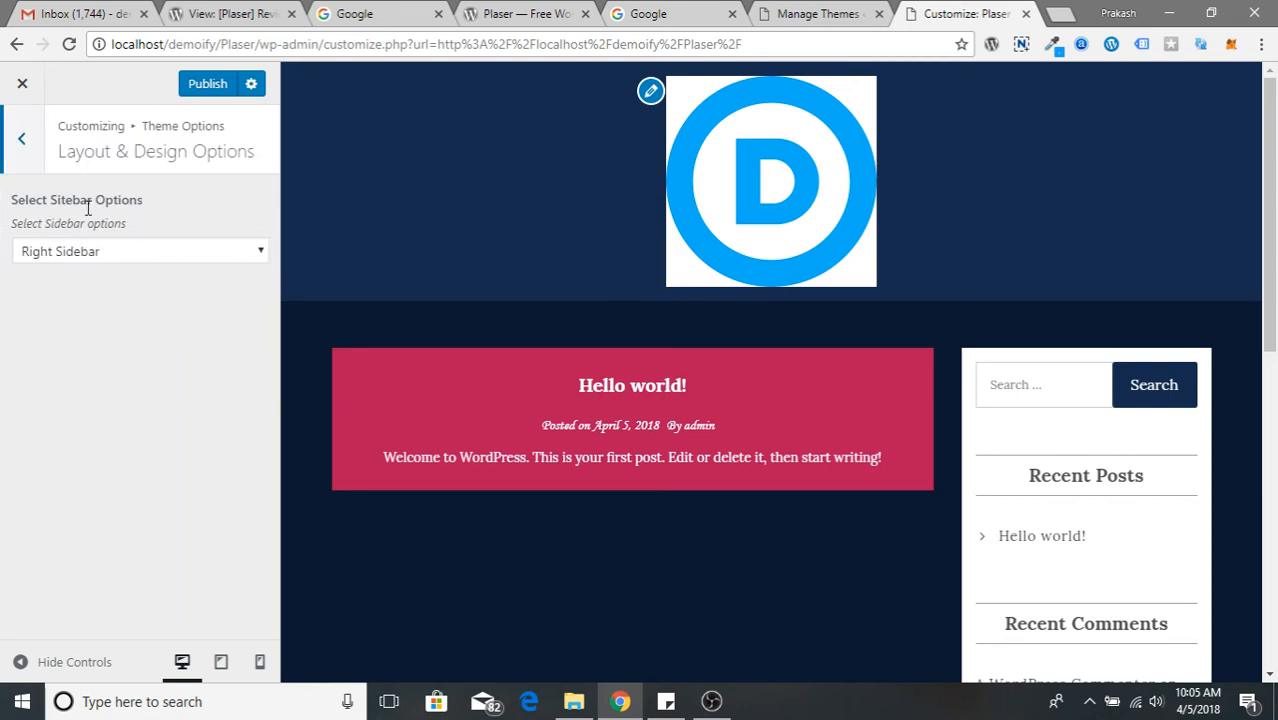
pyautogui.click(25, 142)
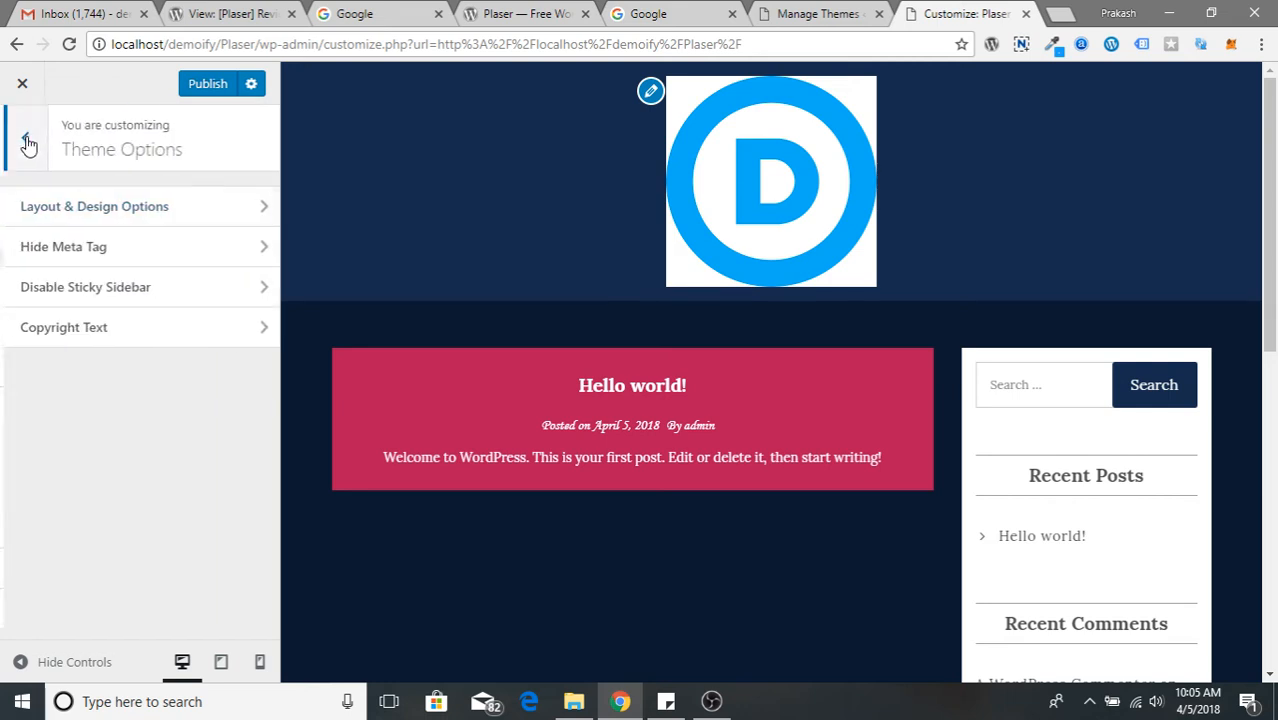
pyautogui.click(25, 142)
# - Set the site's background color to #00aef3, sampled from the blue ring of the logo with the page color picker
pyautogui.click(110, 340)
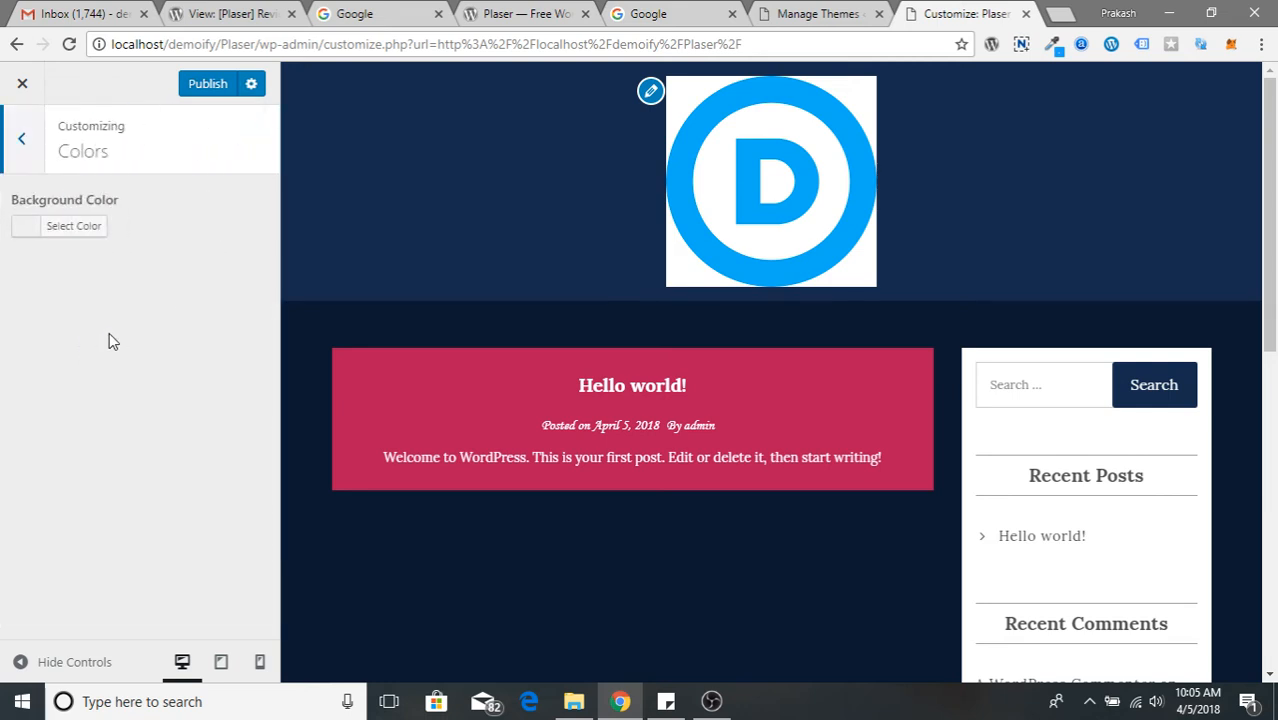
pyautogui.click(91, 230)
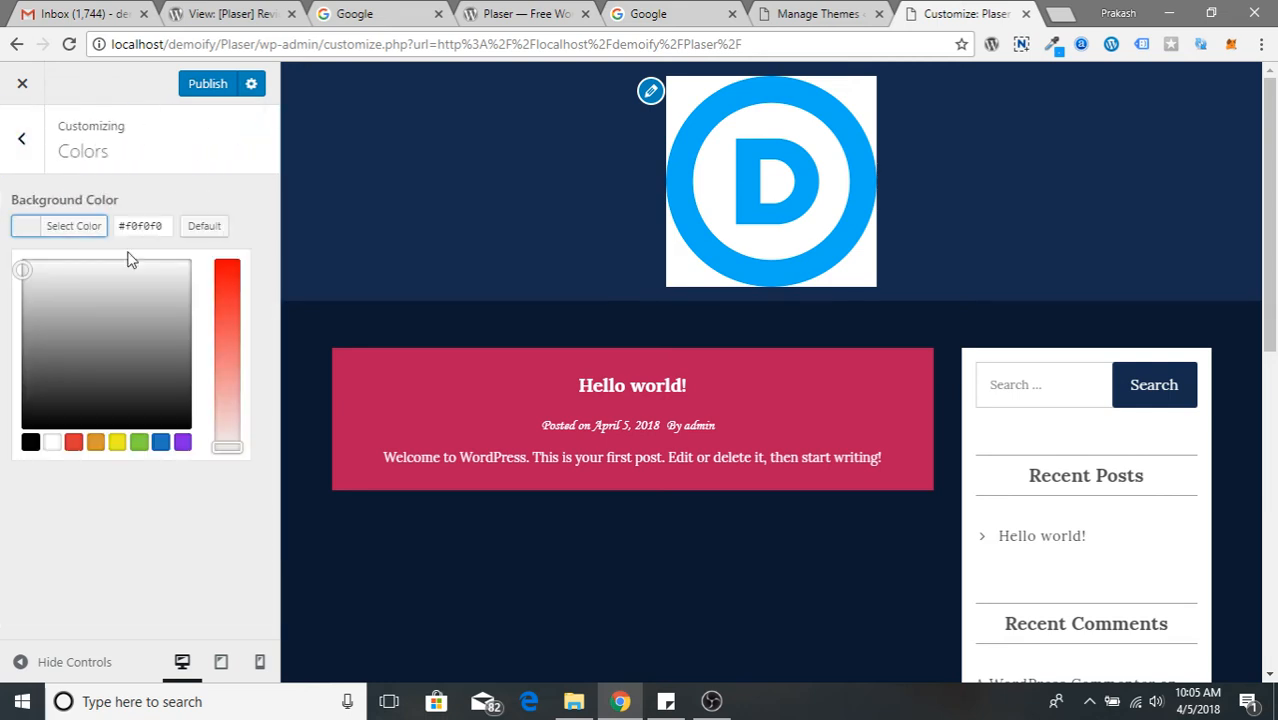
pyautogui.click(1055, 47)
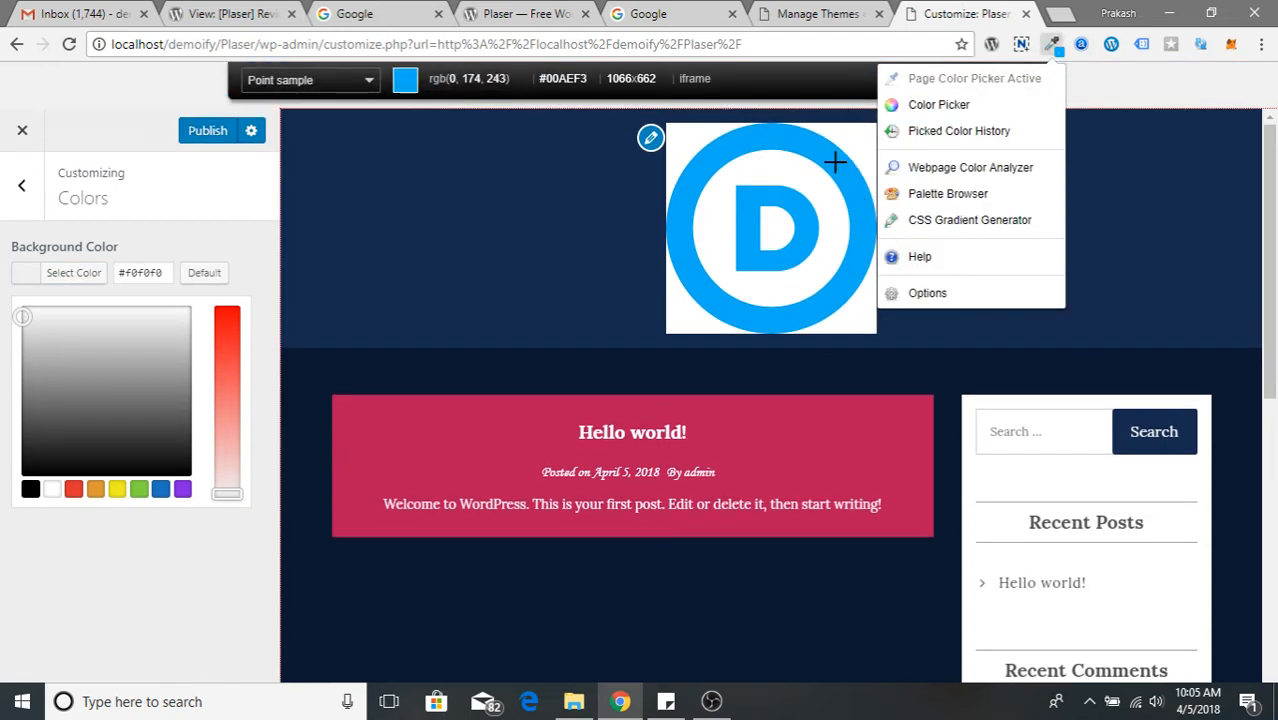
pyautogui.click(702, 148)
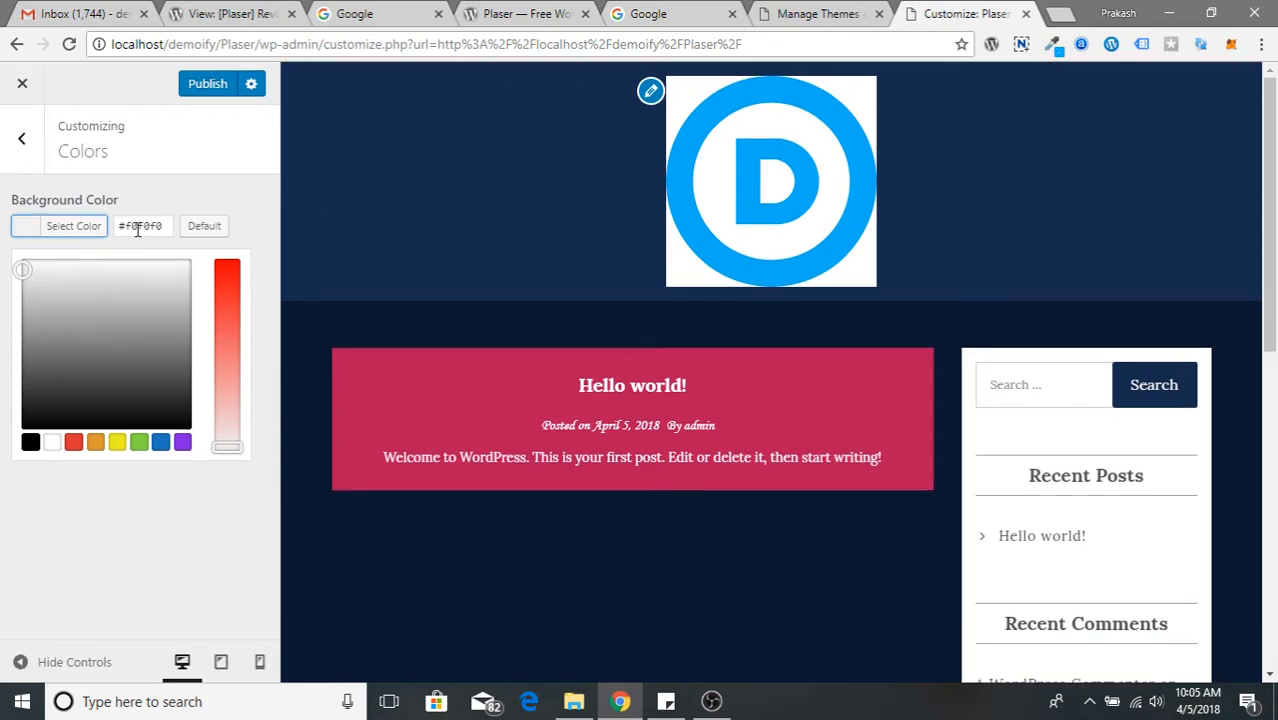
pyautogui.tripleClick(139, 227)
pyautogui.hotkey('ctrl', 'v')
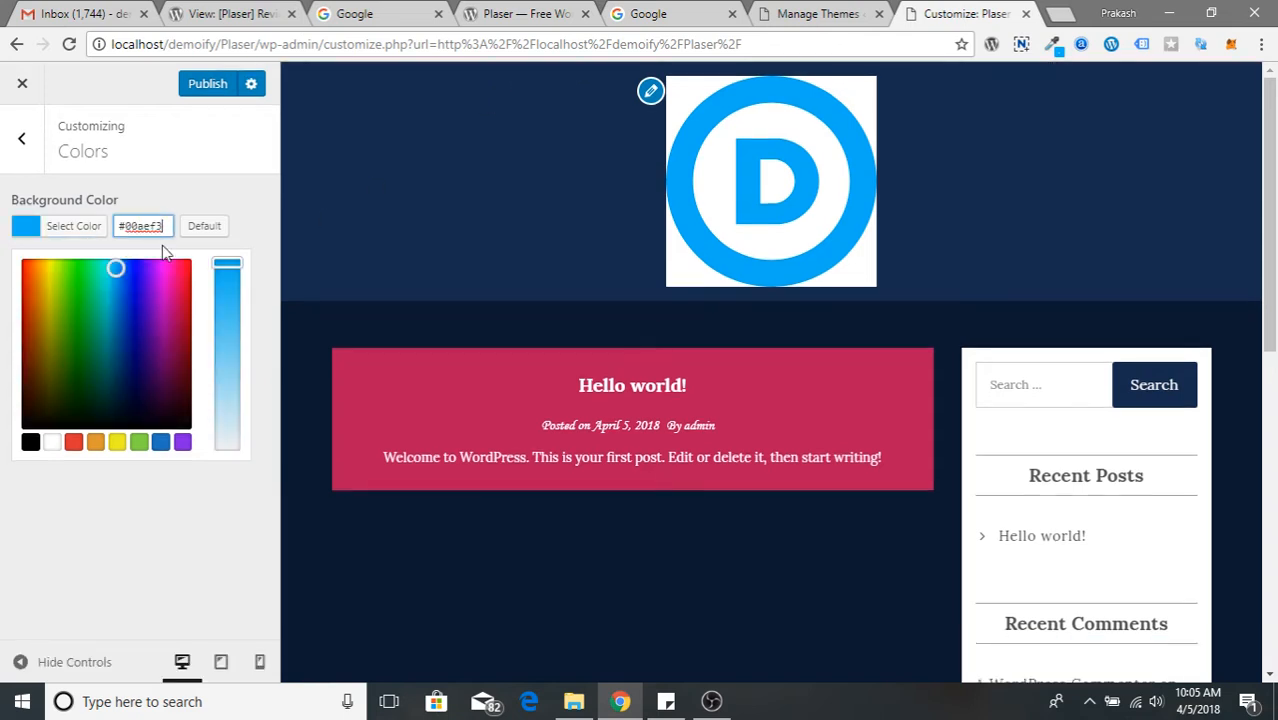
pyautogui.click(236, 196)
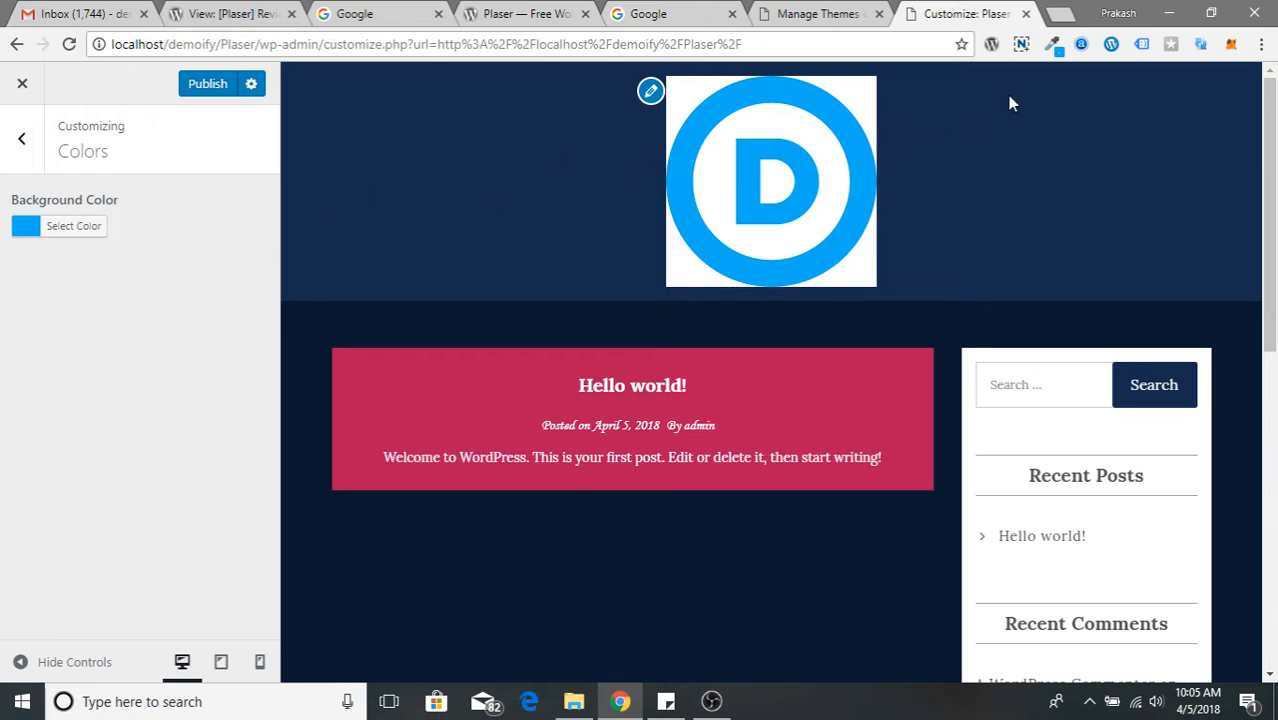
# - Sample the logo's white corner, set the site's background color to #ffffff and publish the customizations
pyautogui.click(1052, 44)
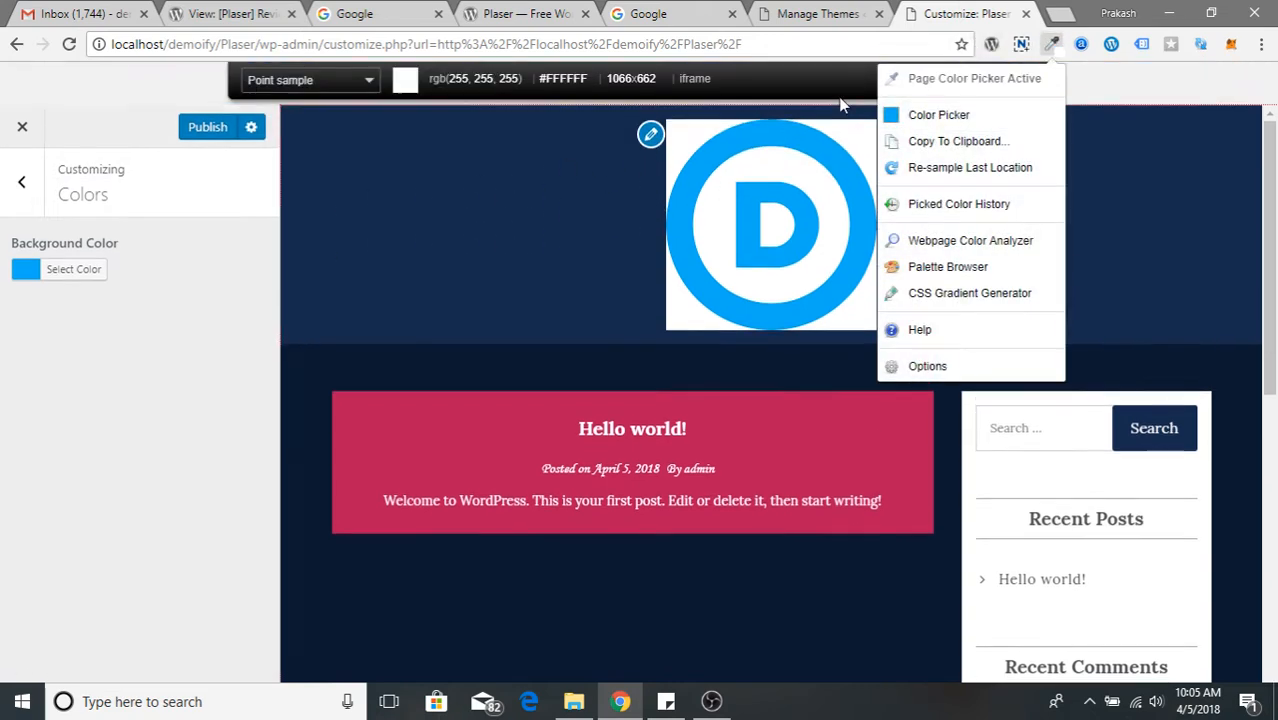
pyautogui.click(850, 141)
pyautogui.click(850, 134)
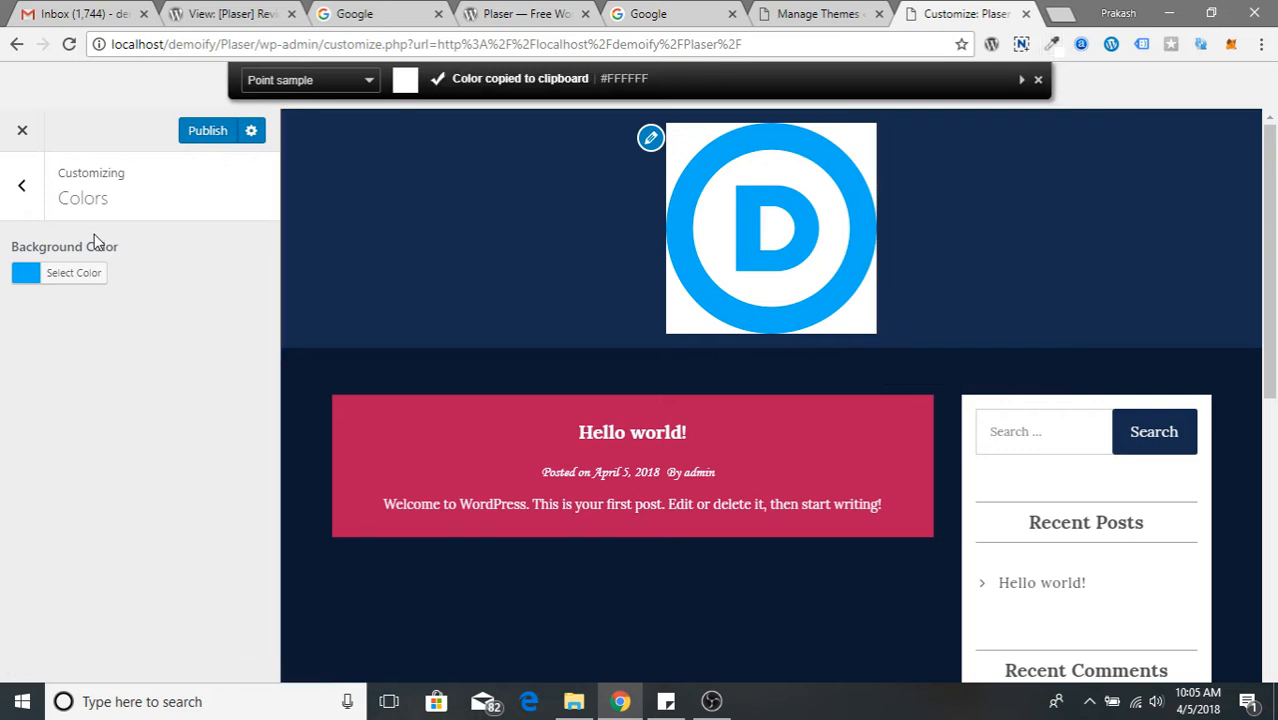
pyautogui.click(68, 276)
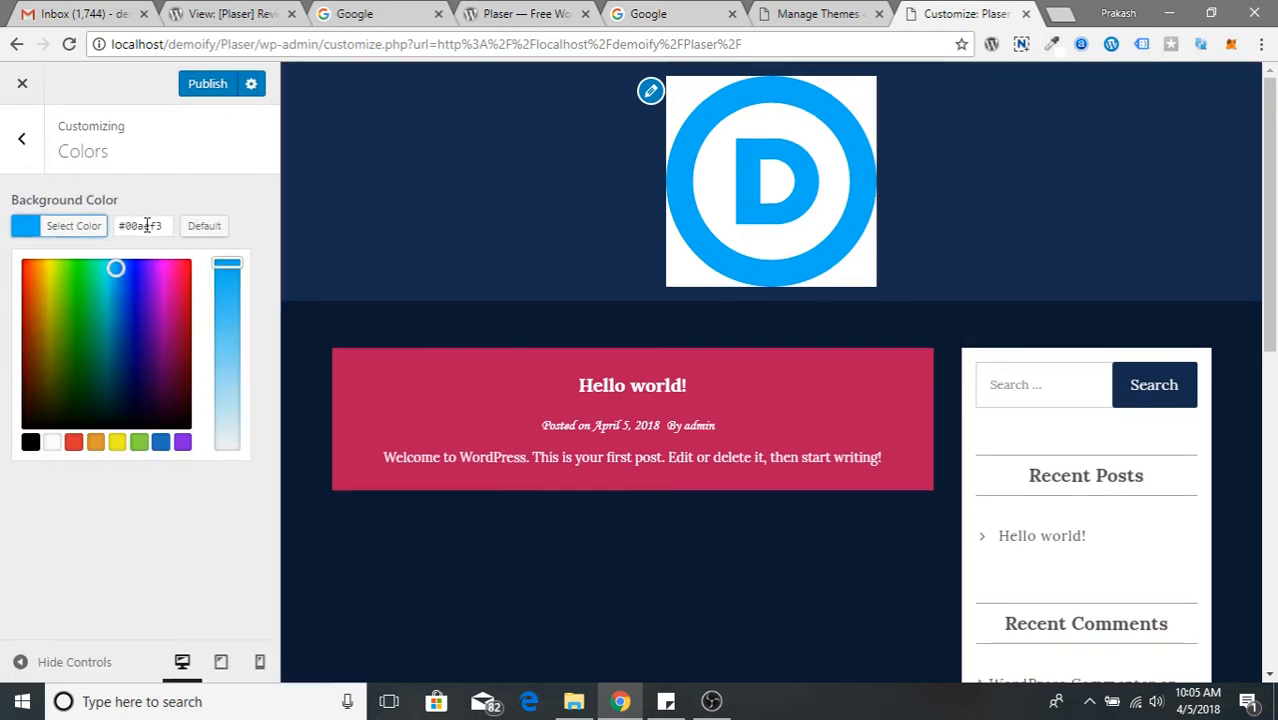
pyautogui.doubleClick(143, 222)
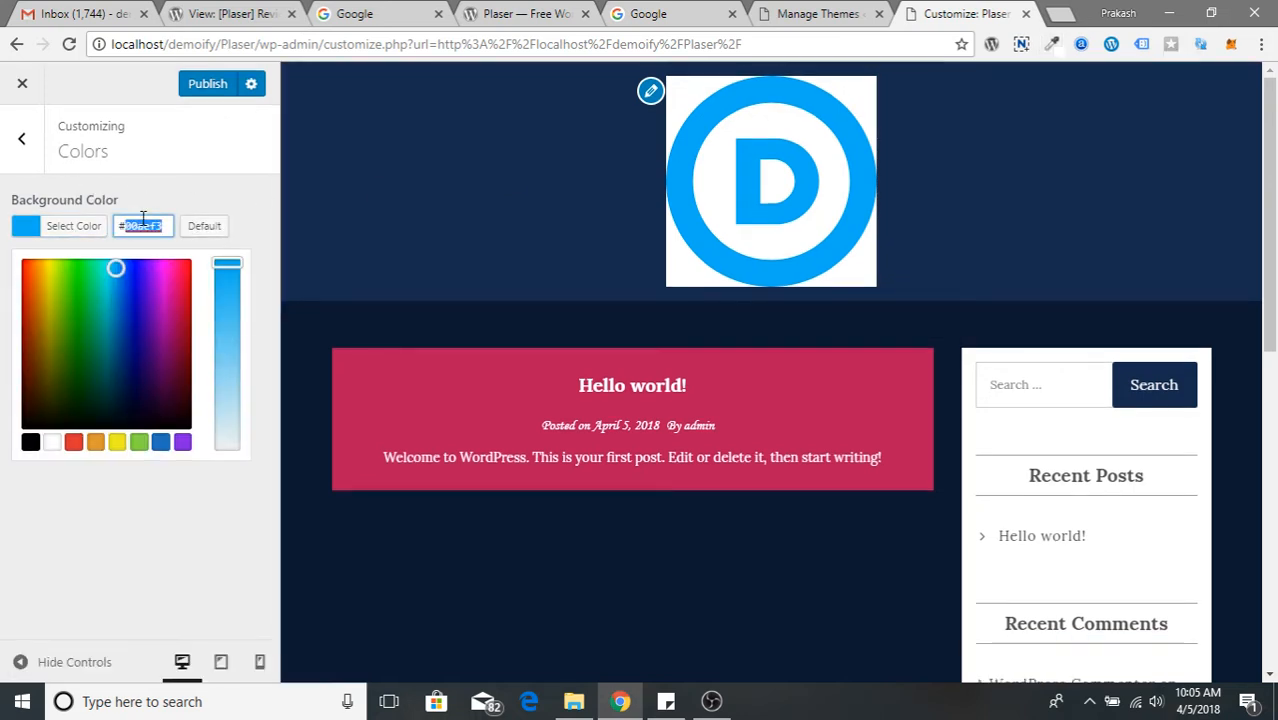
pyautogui.write('ffffff')
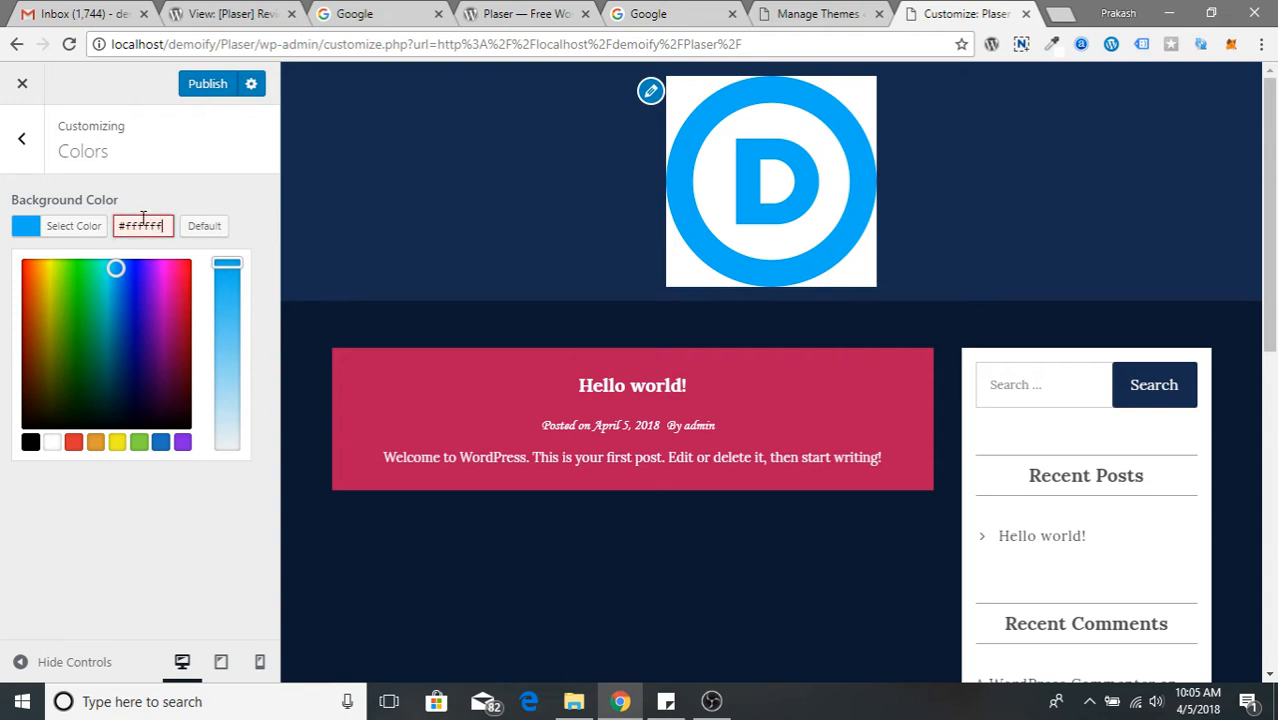
pyautogui.click(230, 207)
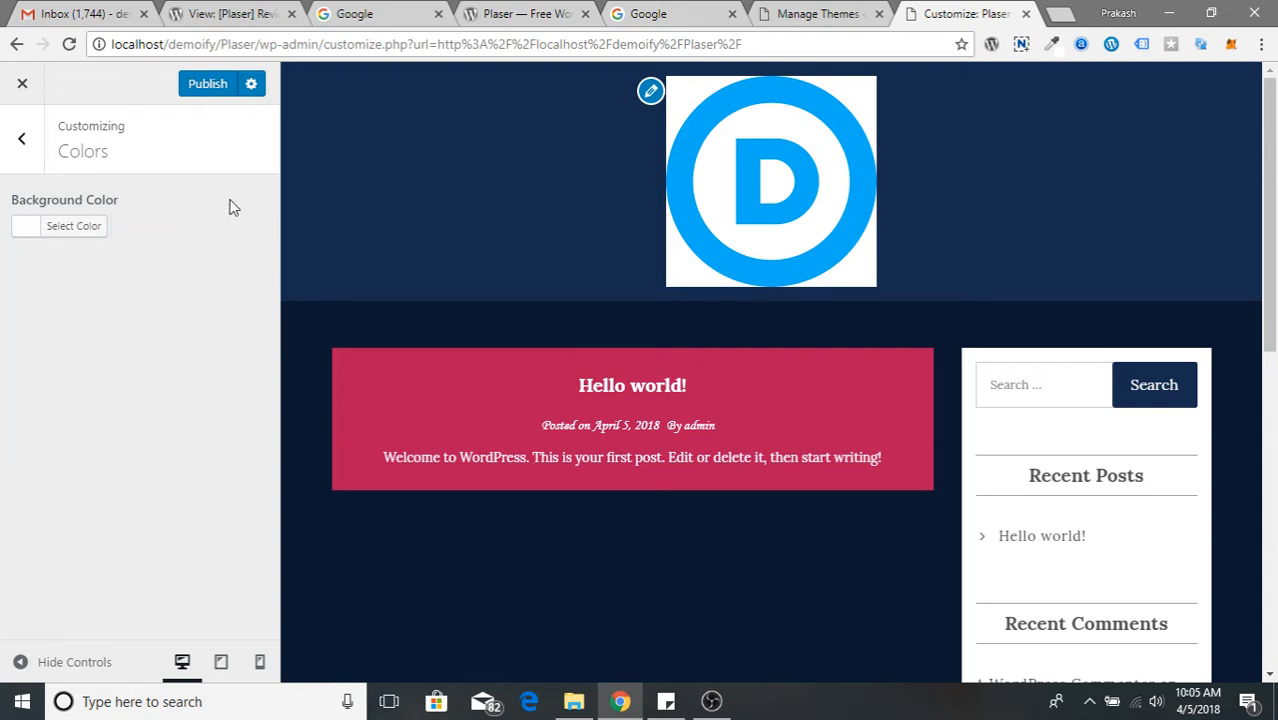
pyautogui.click(202, 82)
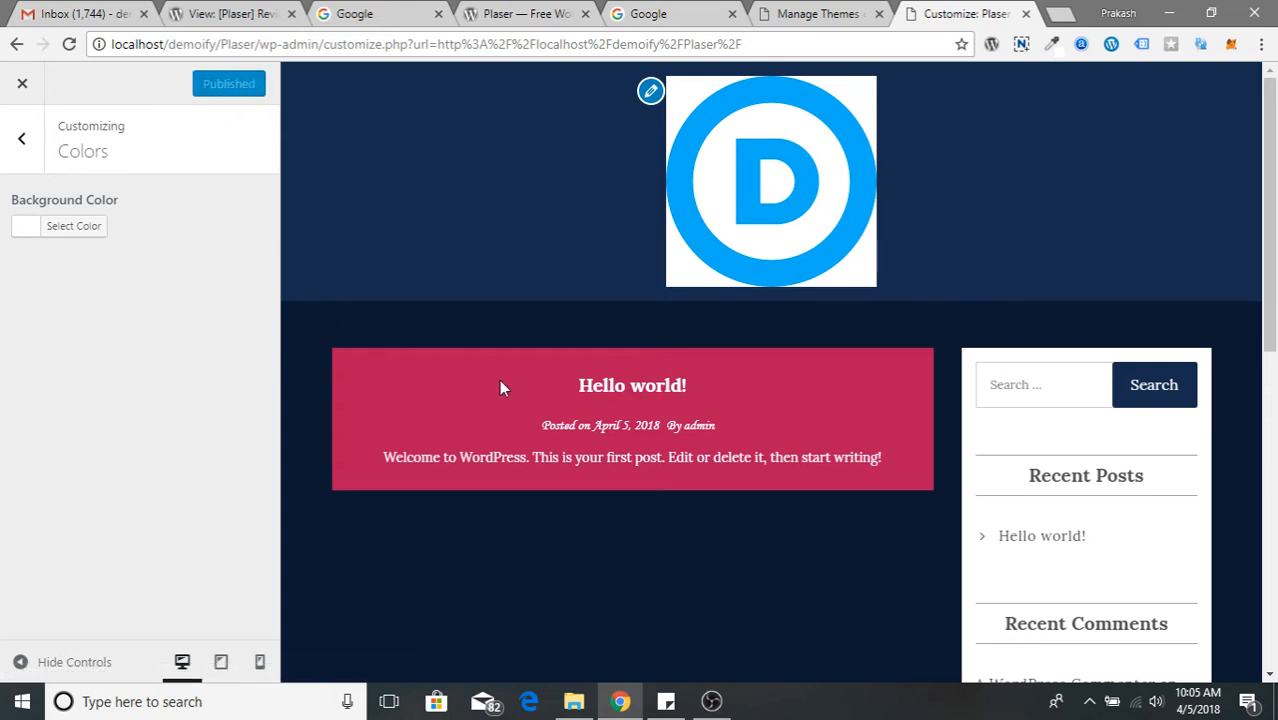
# - Check the full page preview, and remove the logo image from the site identity
pyautogui.scroll(-3, 745, 400)
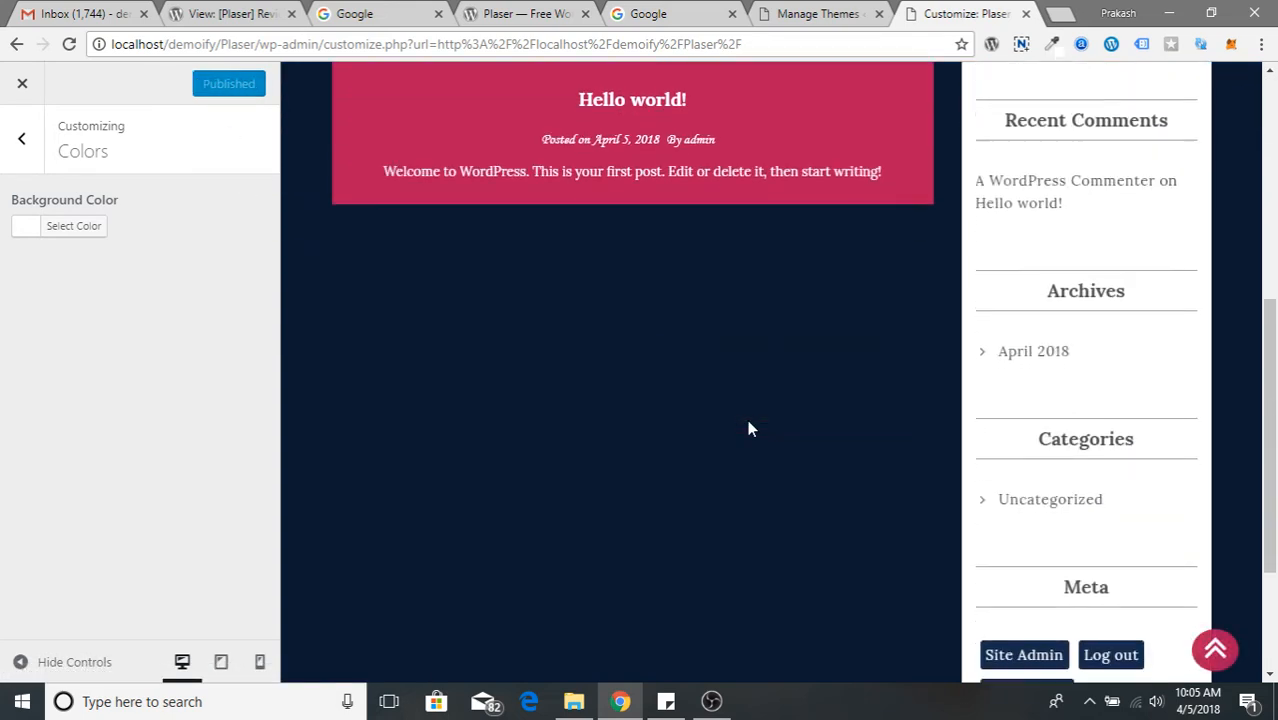
pyautogui.scroll(5, 752, 434)
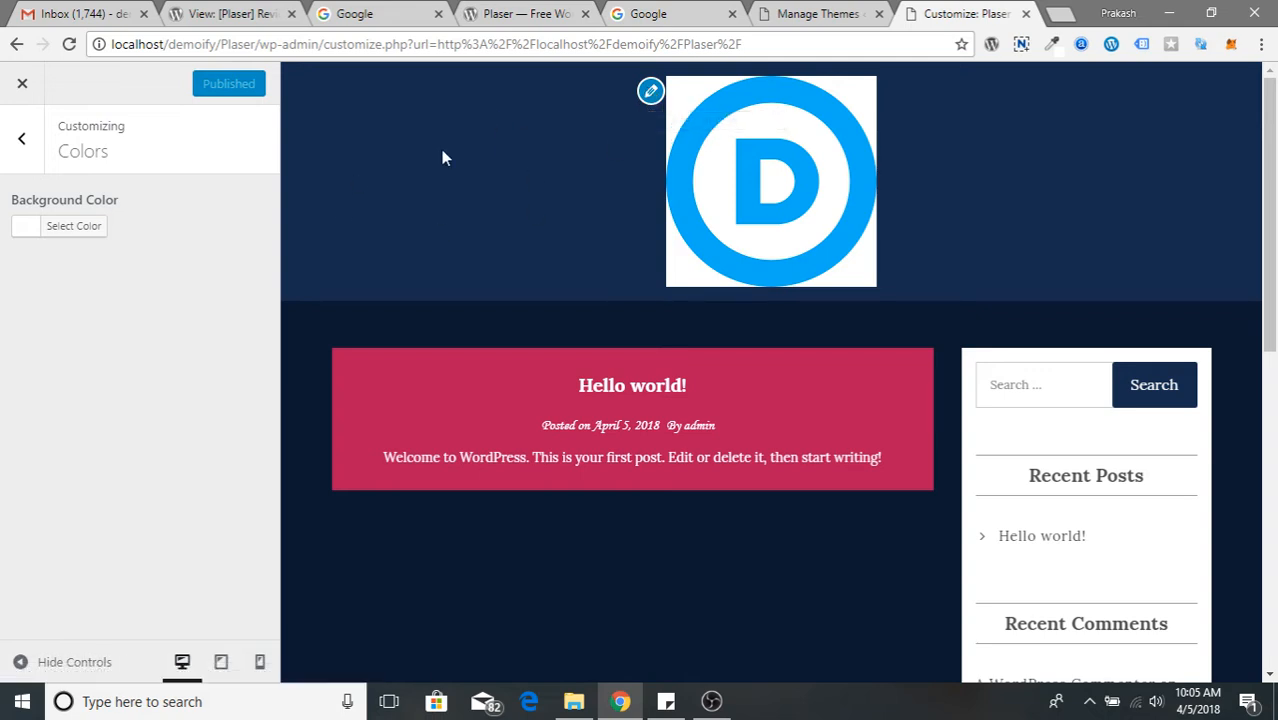
pyautogui.click(21, 138)
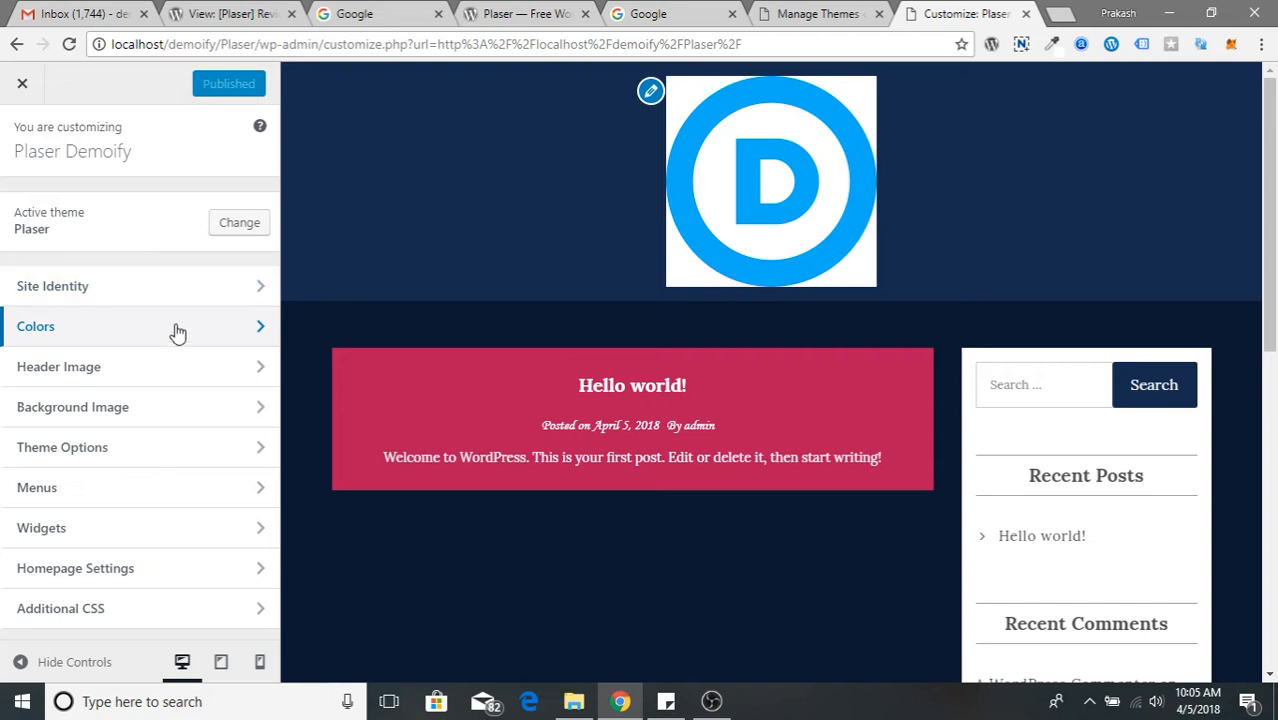
pyautogui.click(225, 297)
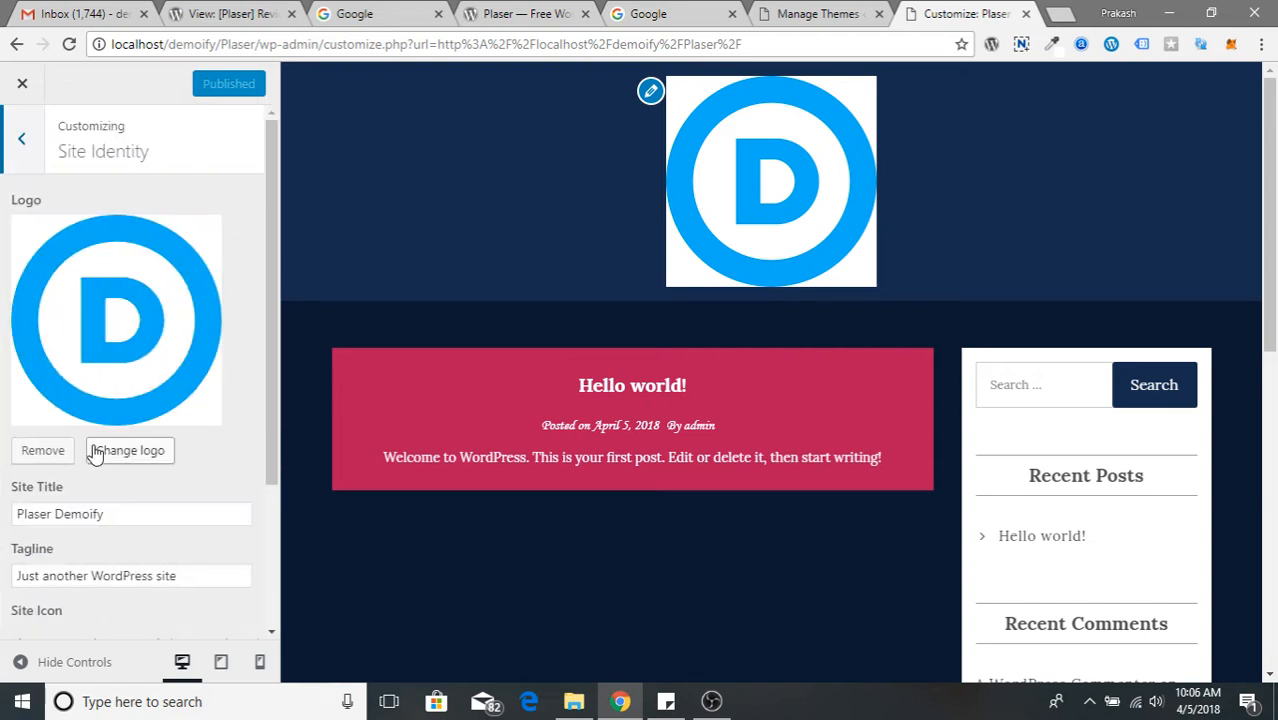
pyautogui.click(44, 450)
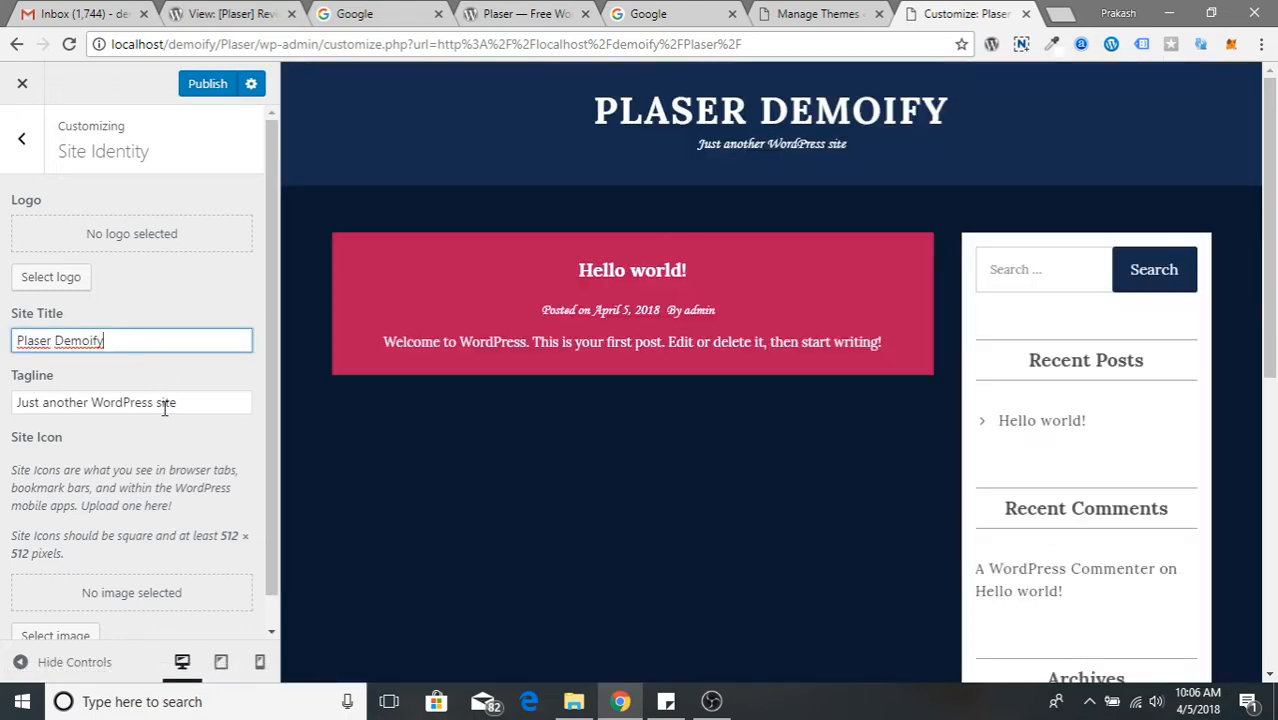
# - Replace the site's tagline with "Testing the Plaser theme" and check it under the title in the preview
pyautogui.tripleClick(165, 403)
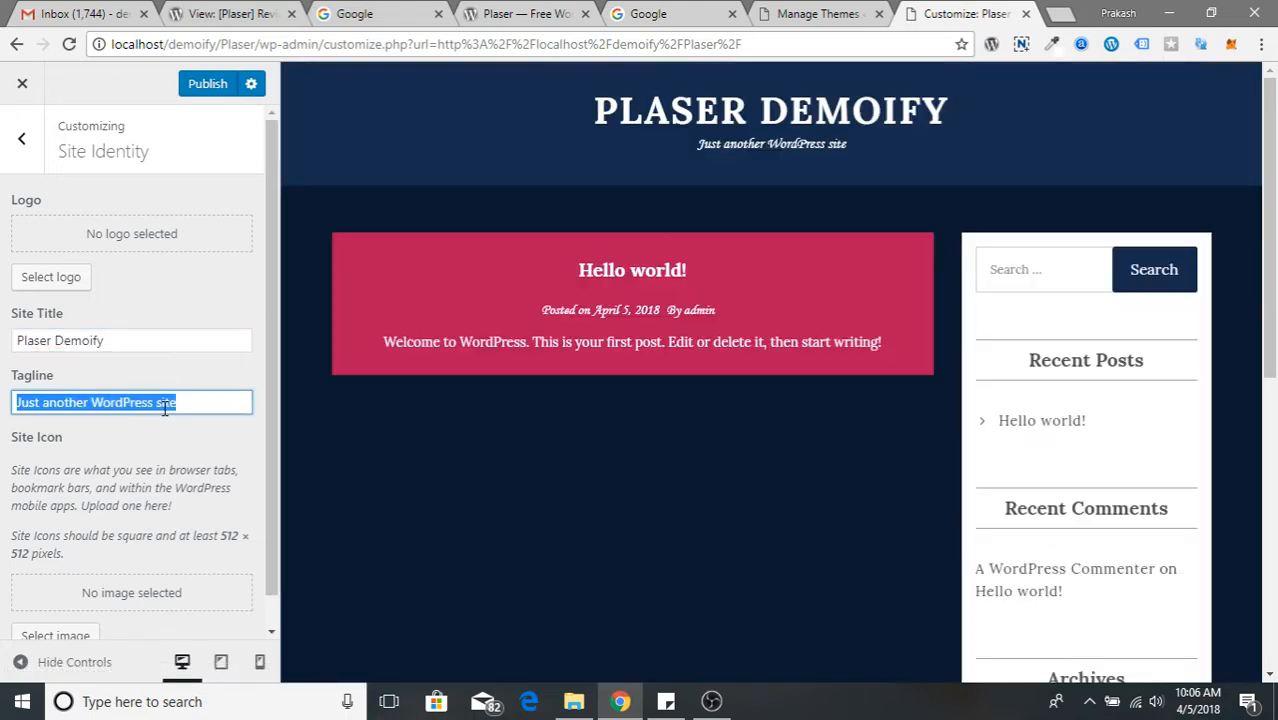
pyautogui.write('T')
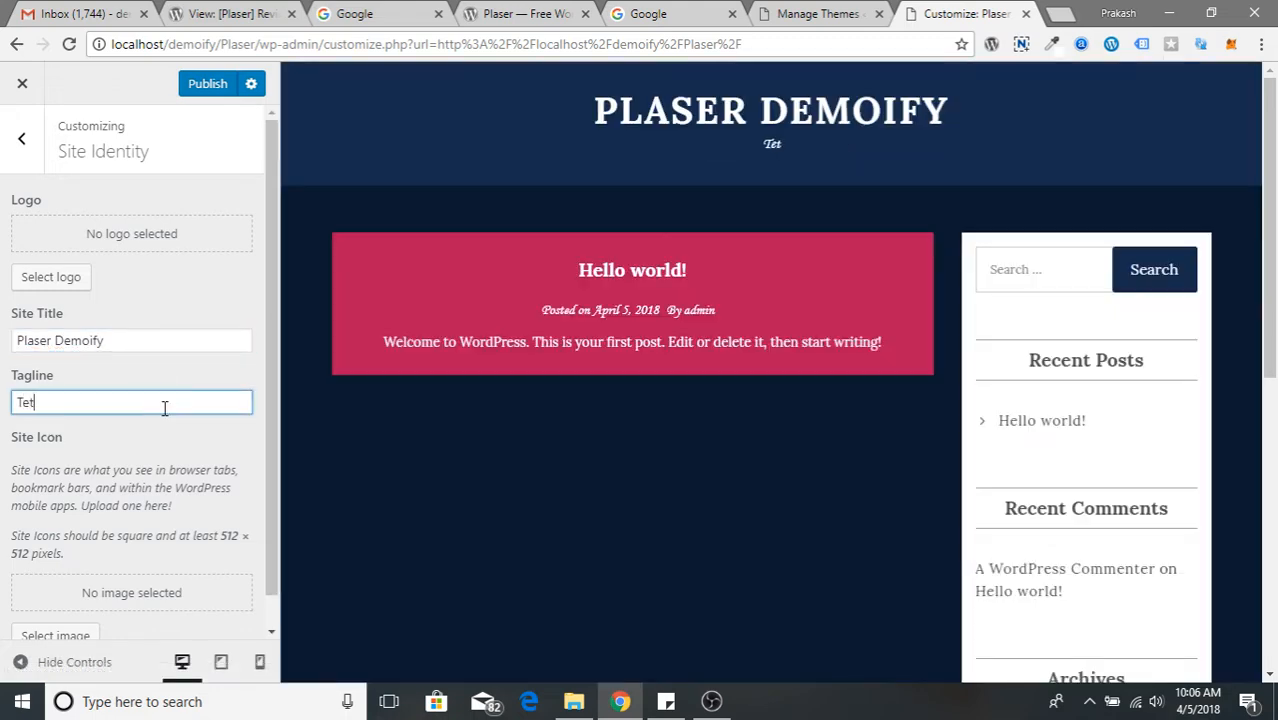
pyautogui.write('esting the ')
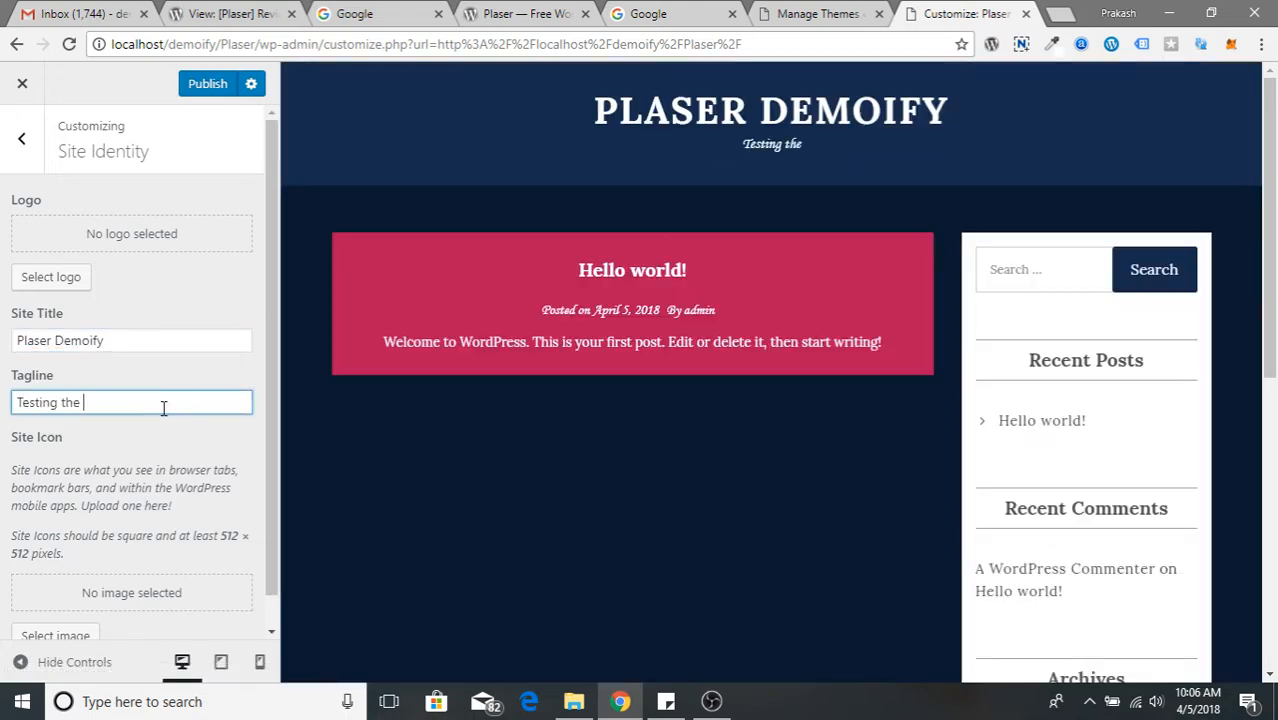
pyautogui.write('Plaser ')
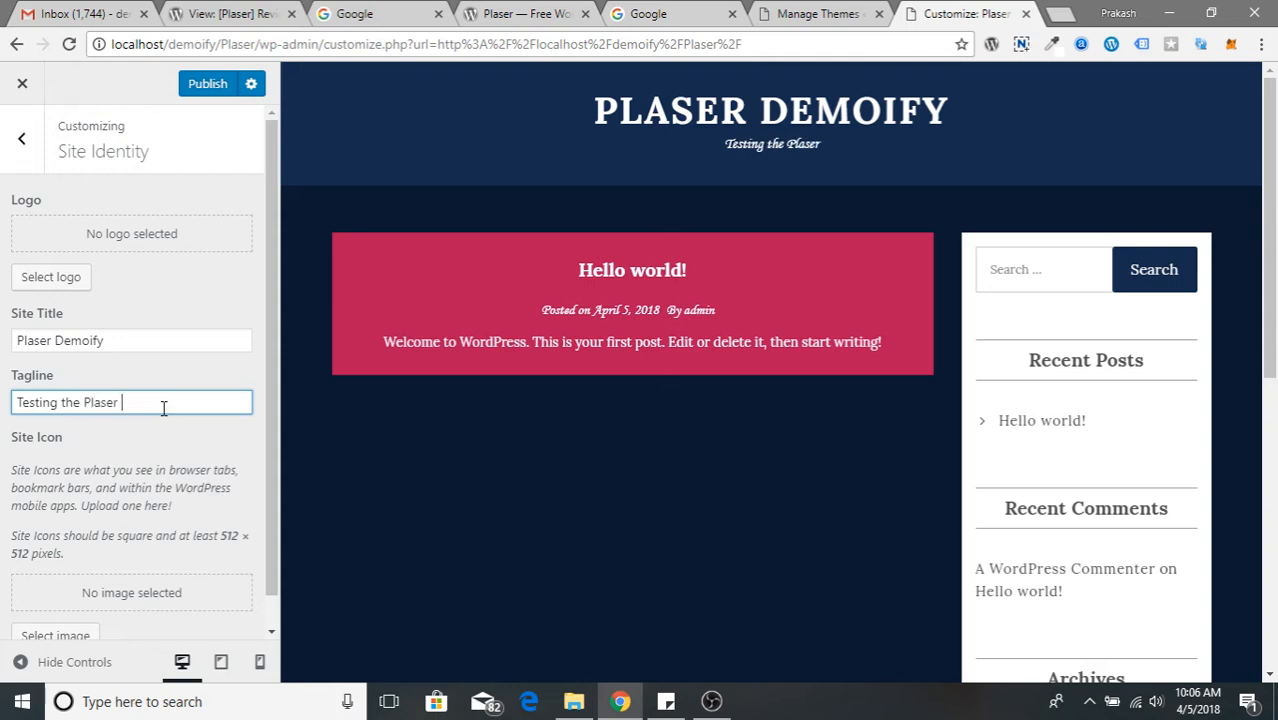
pyautogui.write('theme')
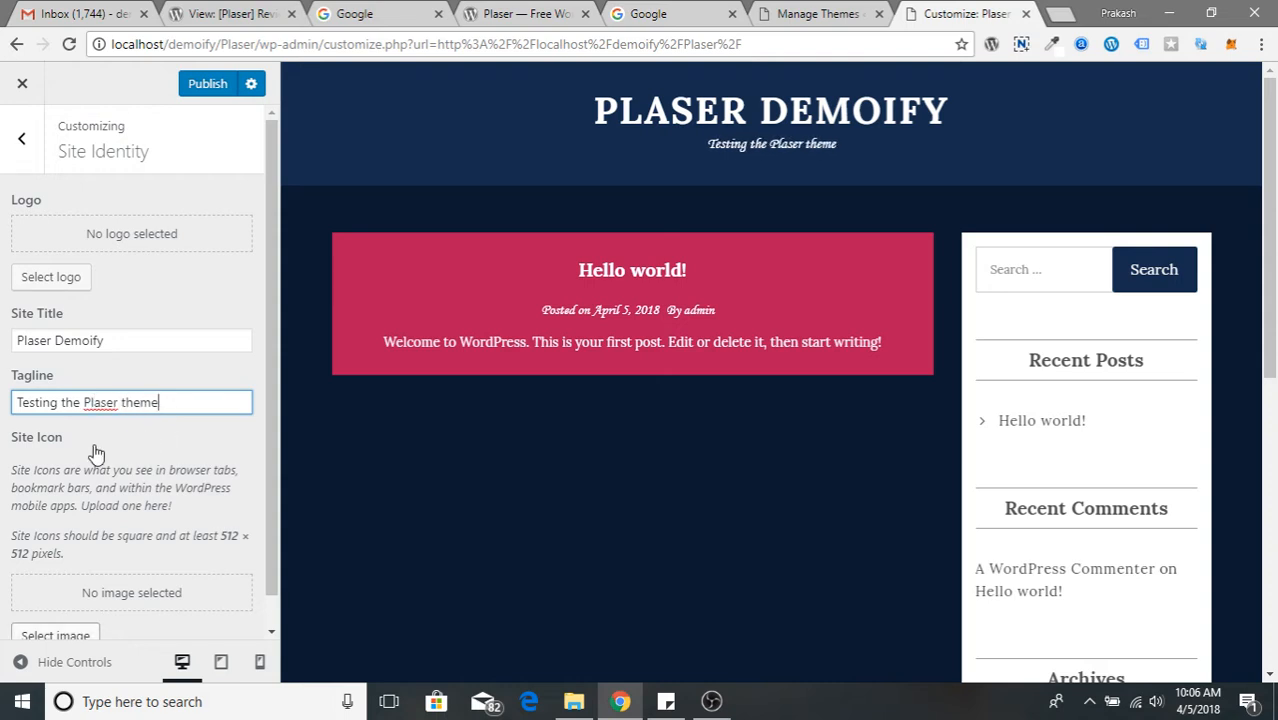
pyautogui.scroll(-1, 95, 453)
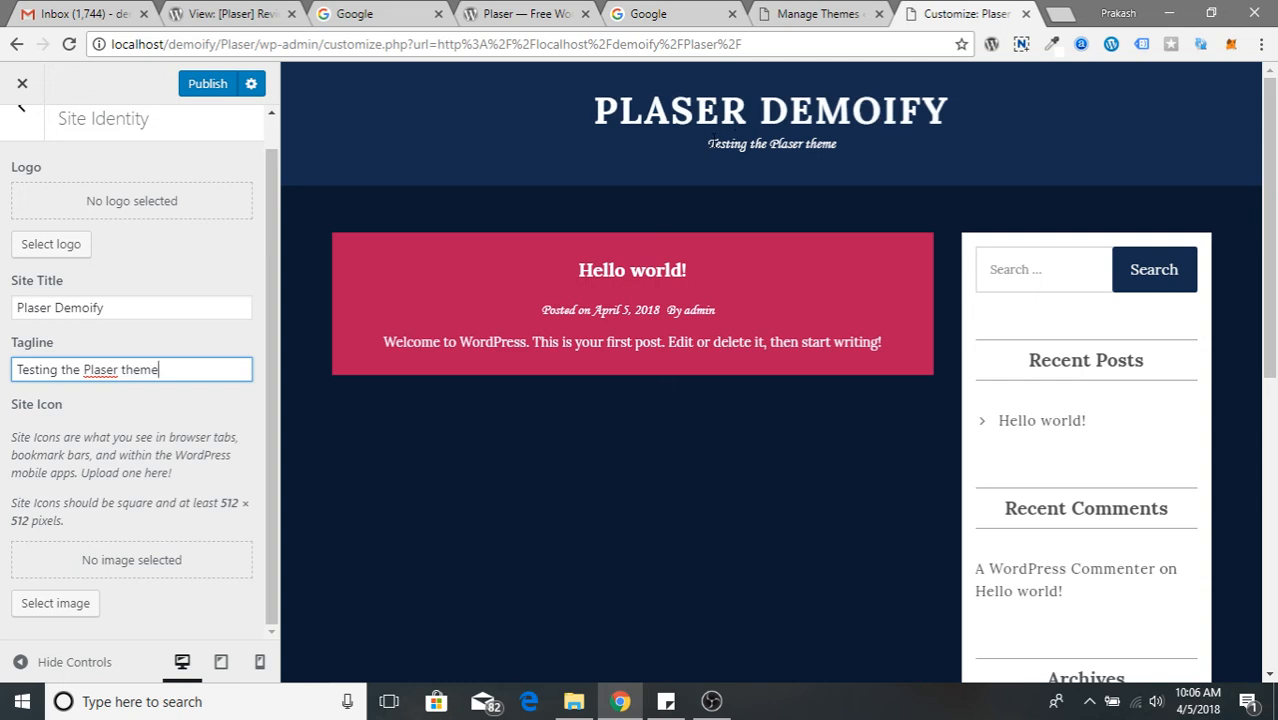
pyautogui.moveTo(710, 144); pyautogui.dragTo(834, 145)
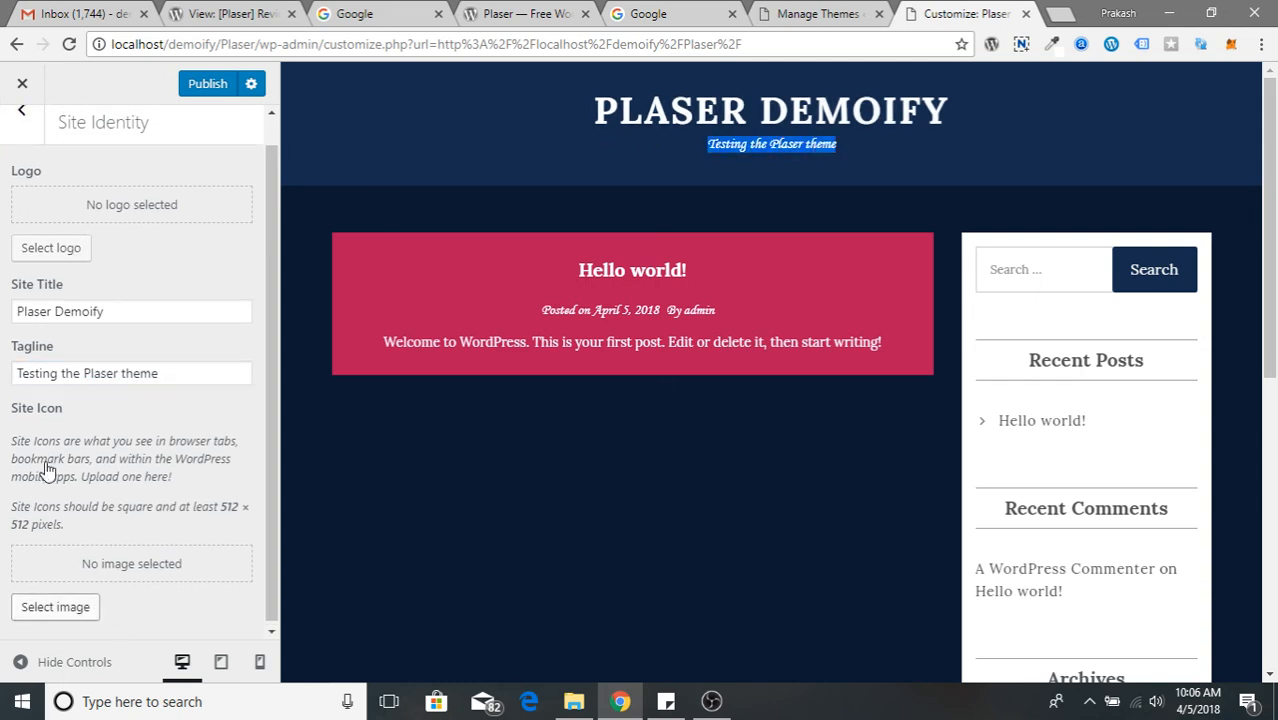
pyautogui.scroll(1, 60, 400)
# - Upload people-3217855_1920.jpg as a new header image and select it for cropping
pyautogui.click(23, 160)
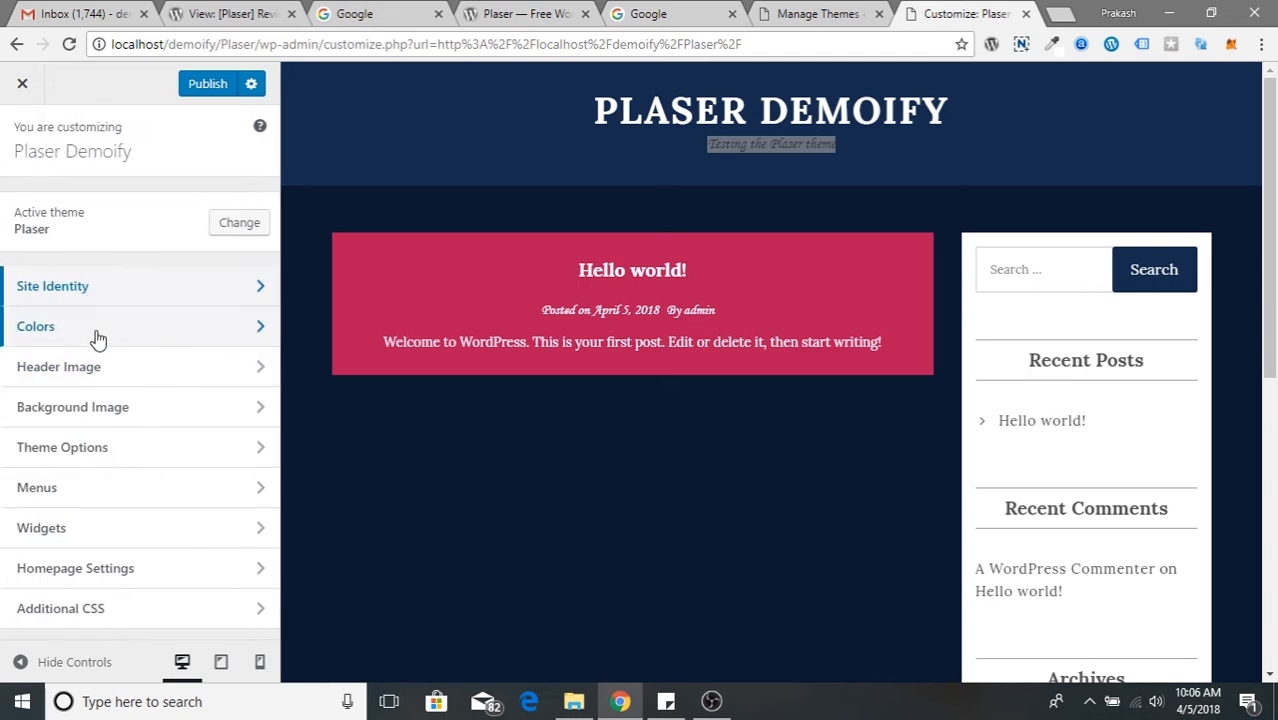
pyautogui.click(115, 370)
pyautogui.click(63, 367)
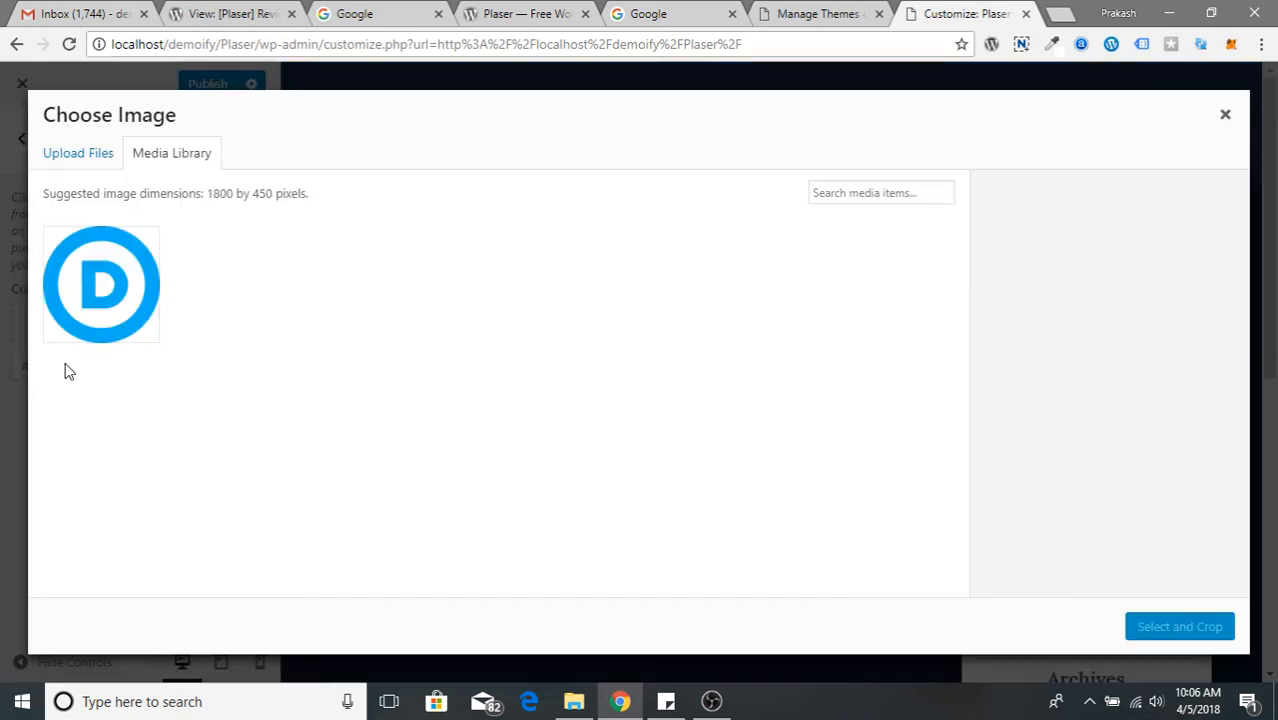
pyautogui.click(84, 163)
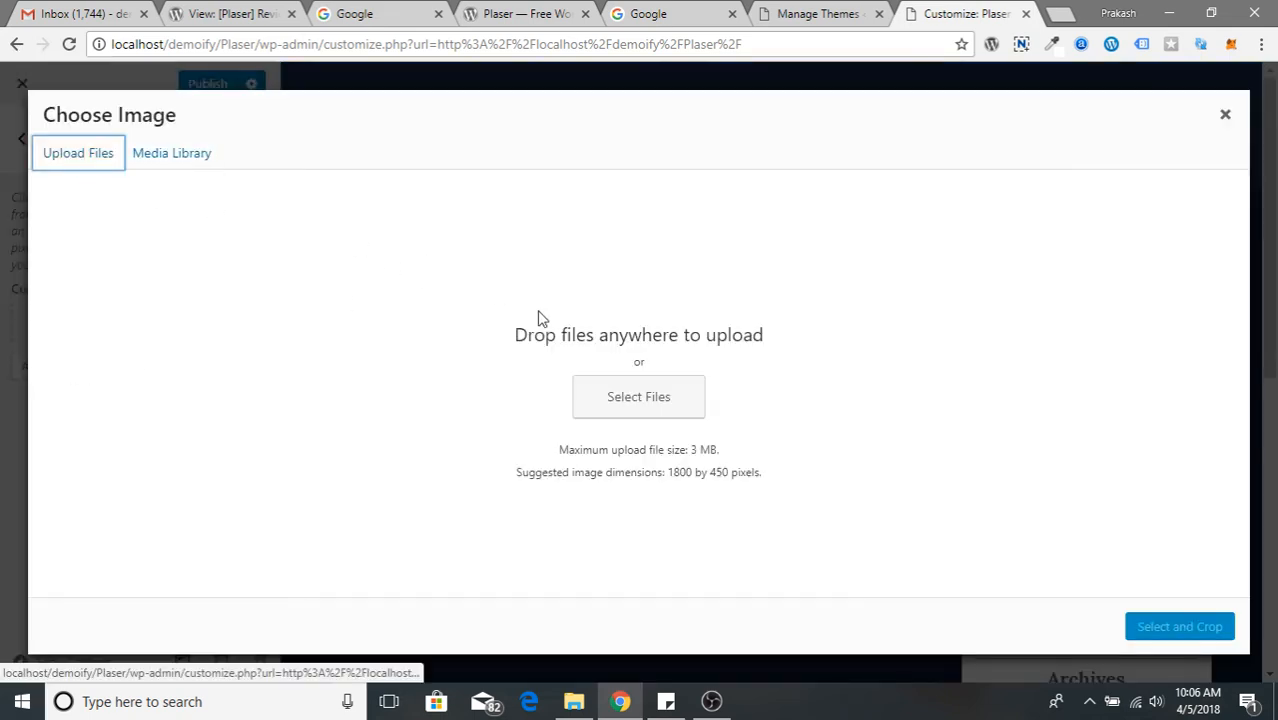
pyautogui.click(613, 391)
pyautogui.doubleClick(660, 195)
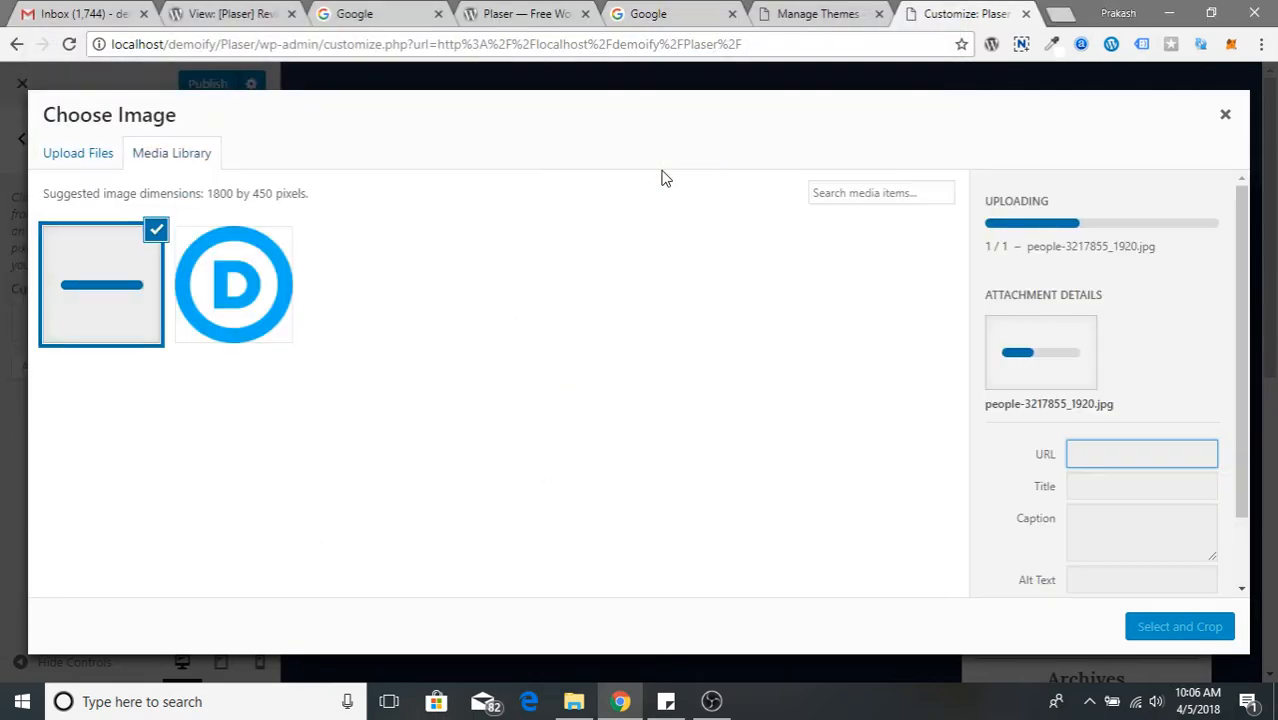
pyautogui.click(1212, 628)
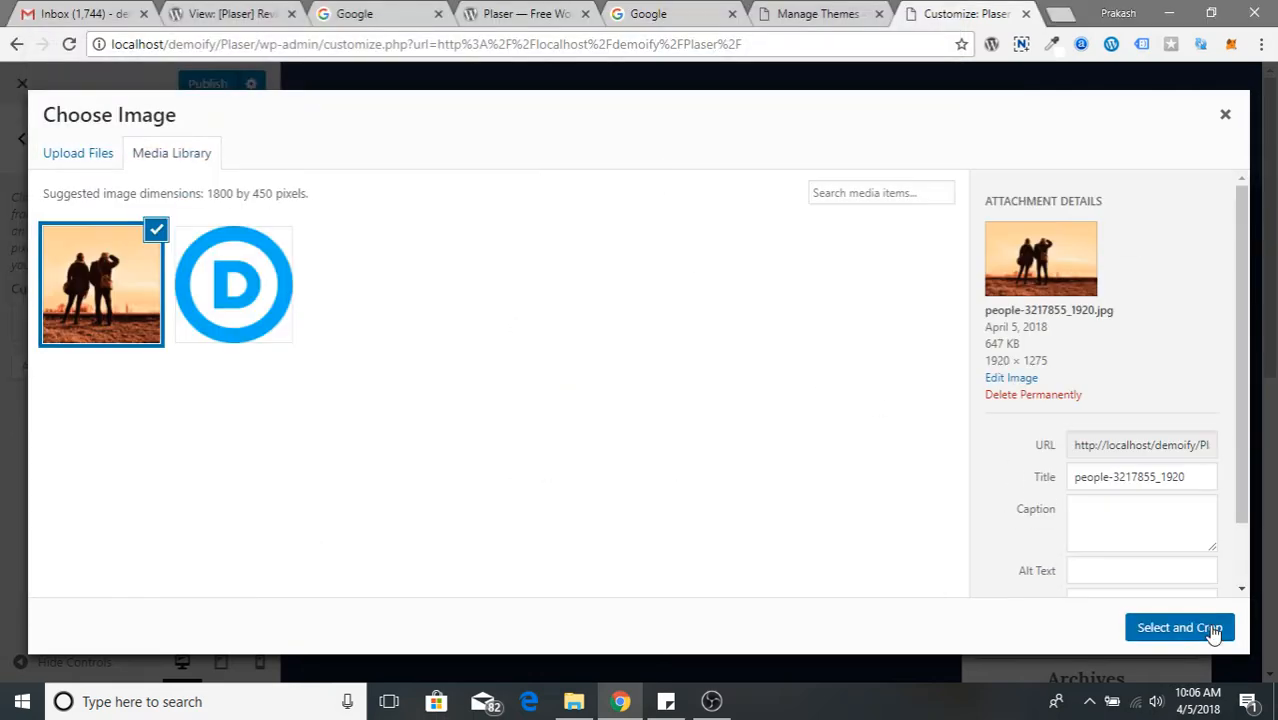
# - Crop the header image to a full-width band around the two people's heads and upper bodies
pyautogui.moveTo(808, 268); pyautogui.dragTo(790, 471)
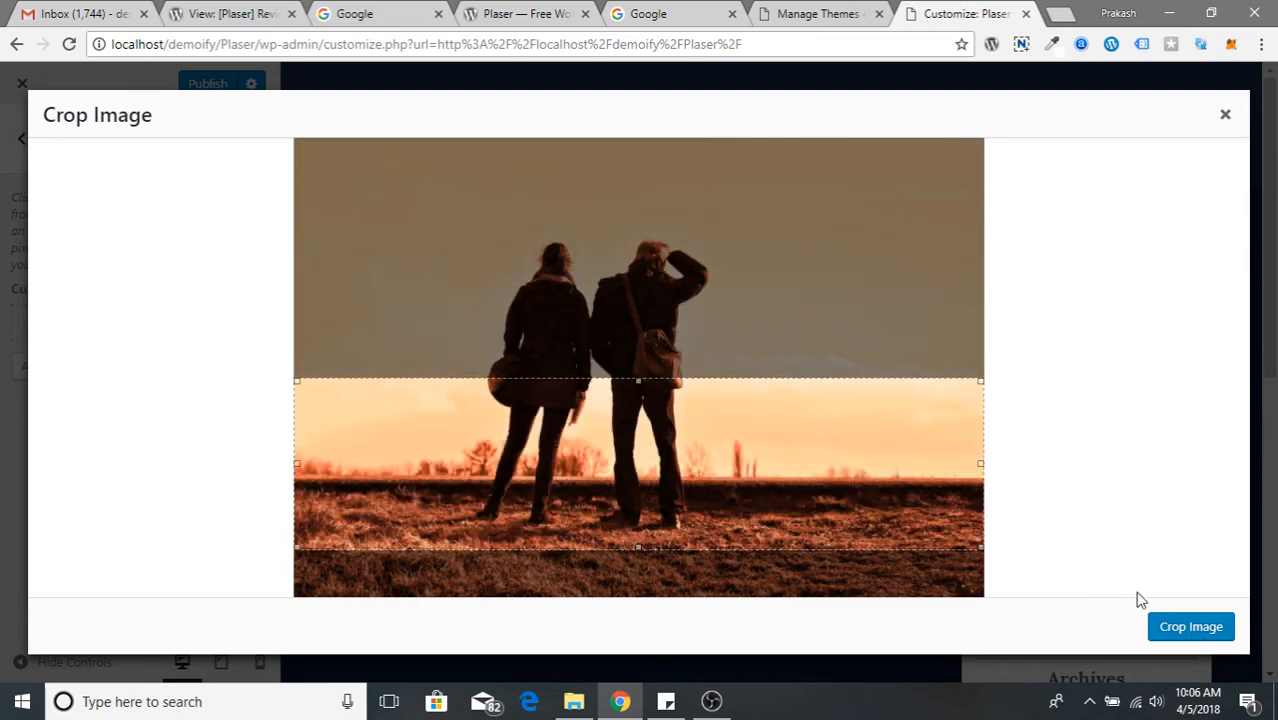
pyautogui.moveTo(899, 463); pyautogui.dragTo(839, 313)
pyautogui.click(1187, 638)
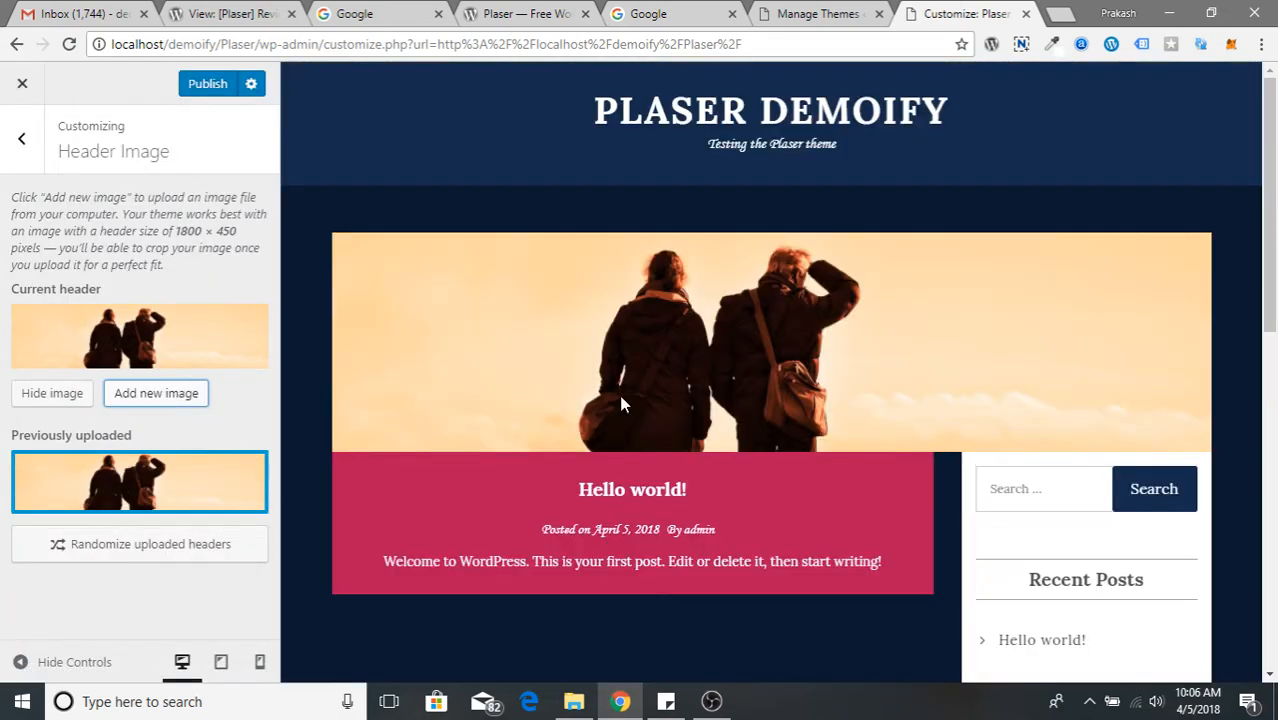
# - Examine how the new header image sits above the post and sidebar in the page preview
pyautogui.scroll(-2, 1093, 394)
pyautogui.scroll(2, 819, 496)
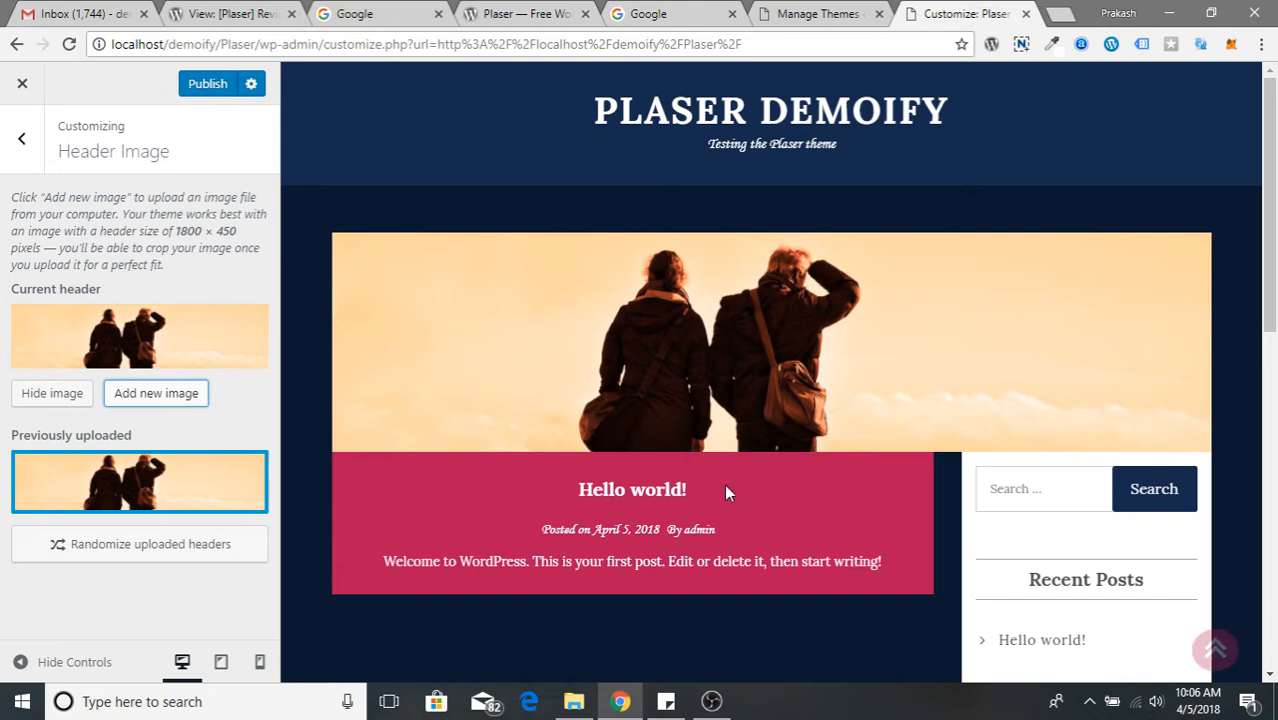
pyautogui.scroll(-2, 633, 561)
pyautogui.scroll(2, 633, 561)
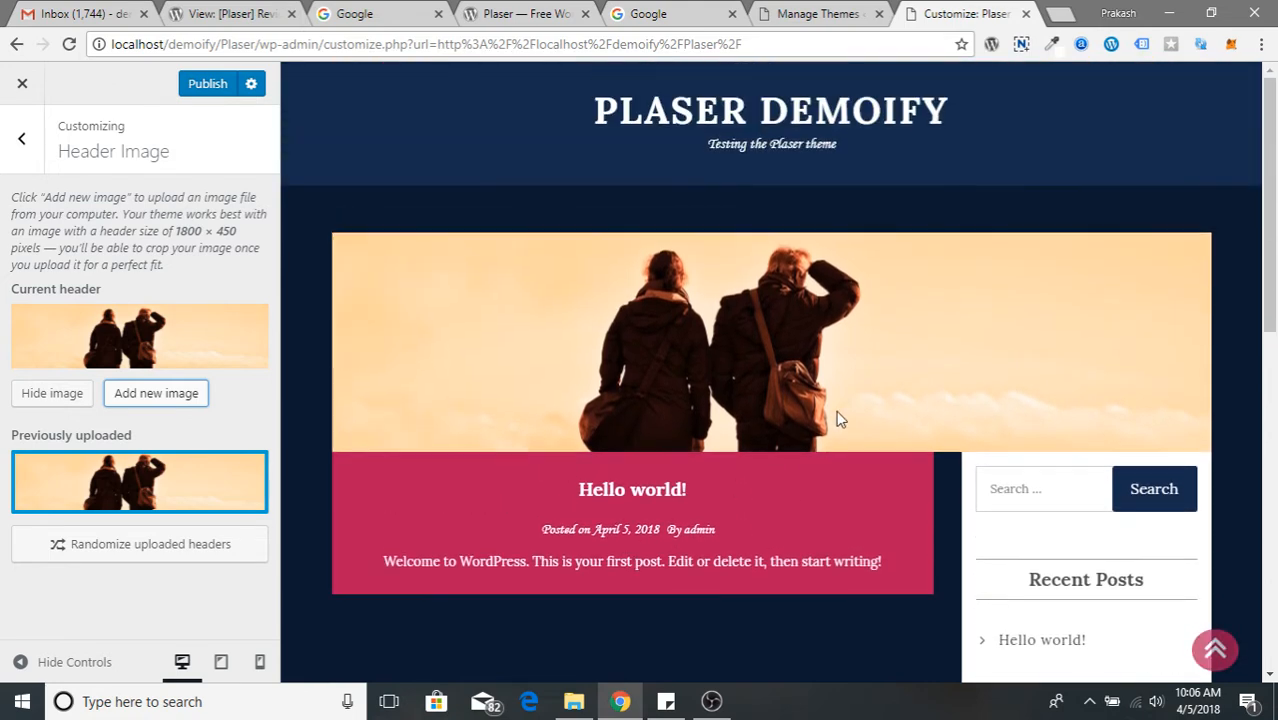
pyautogui.scroll(-2, 919, 522)
pyautogui.scroll(1, 919, 522)
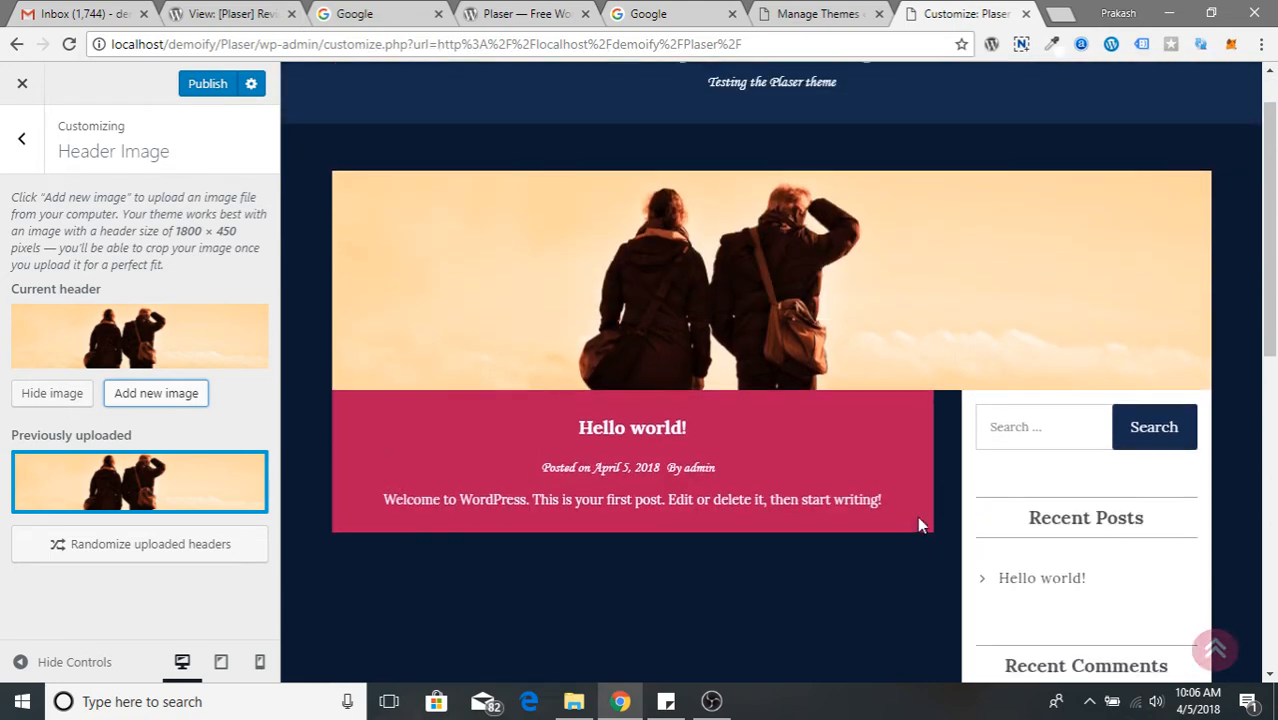
pyautogui.scroll(-2, 676, 442)
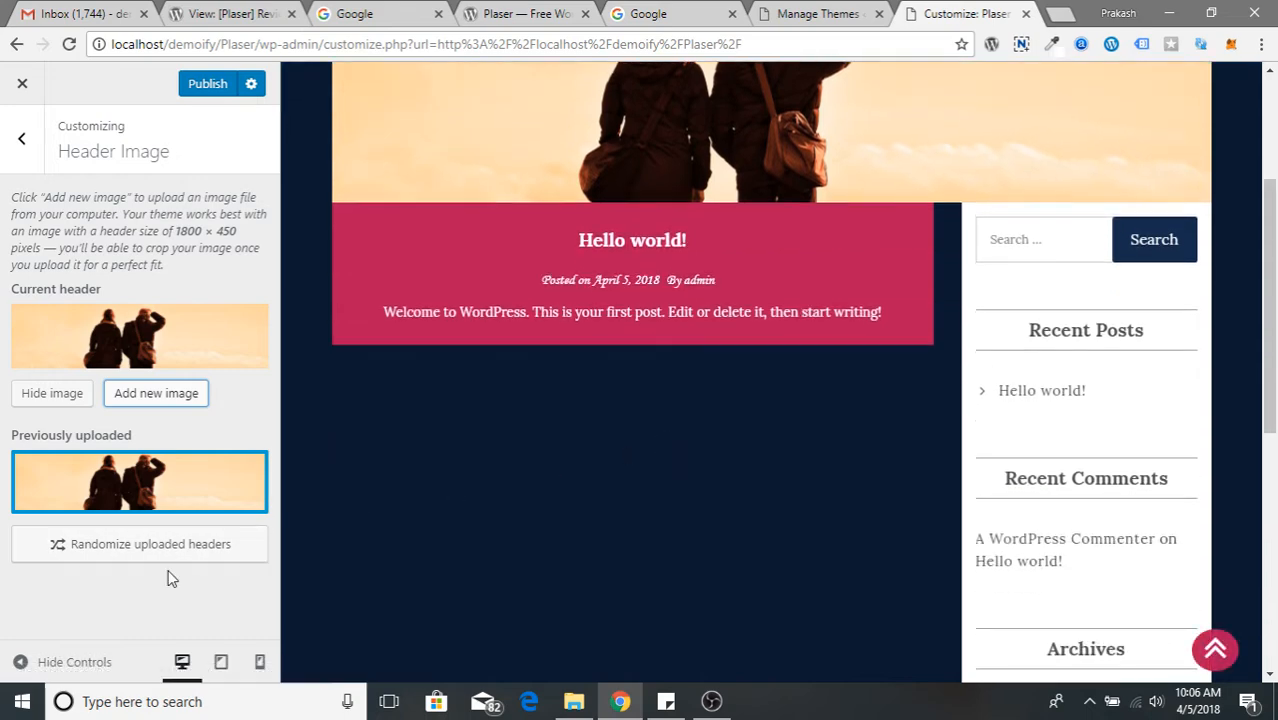
# - Look through the upload and media library choices for the background image, and close the picker without choosing one
pyautogui.click(21, 138)
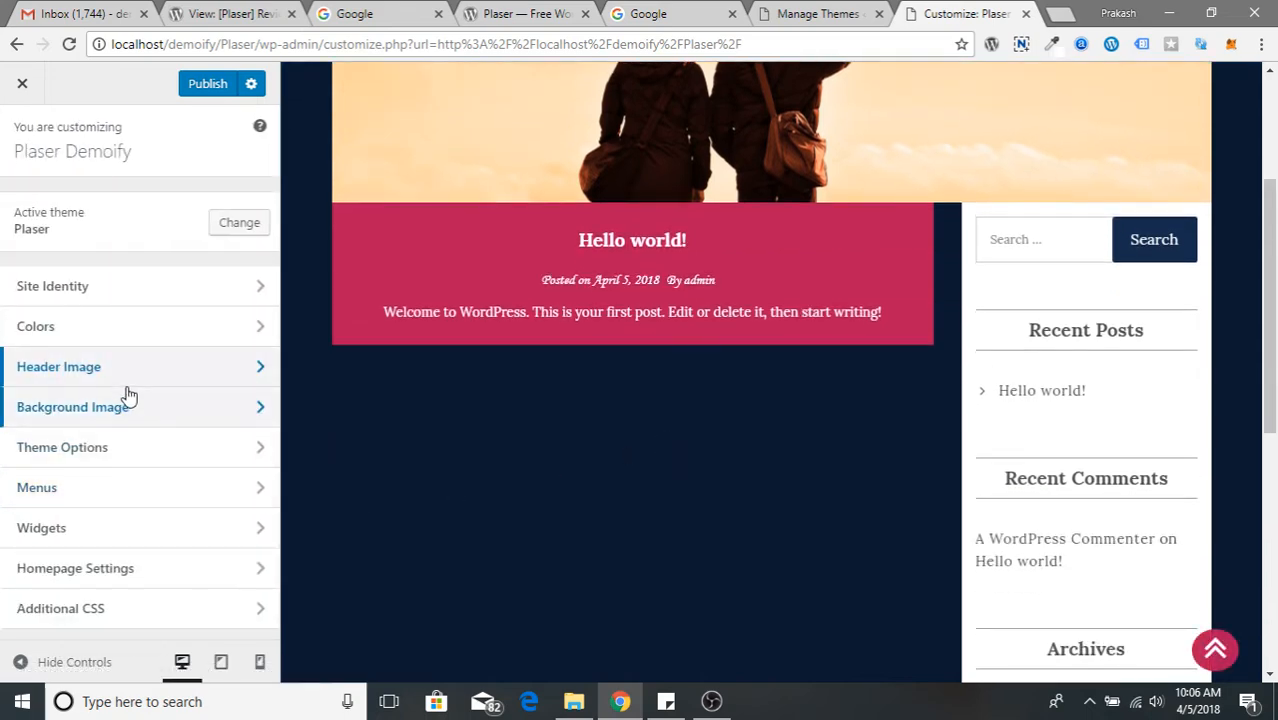
pyautogui.click(130, 408)
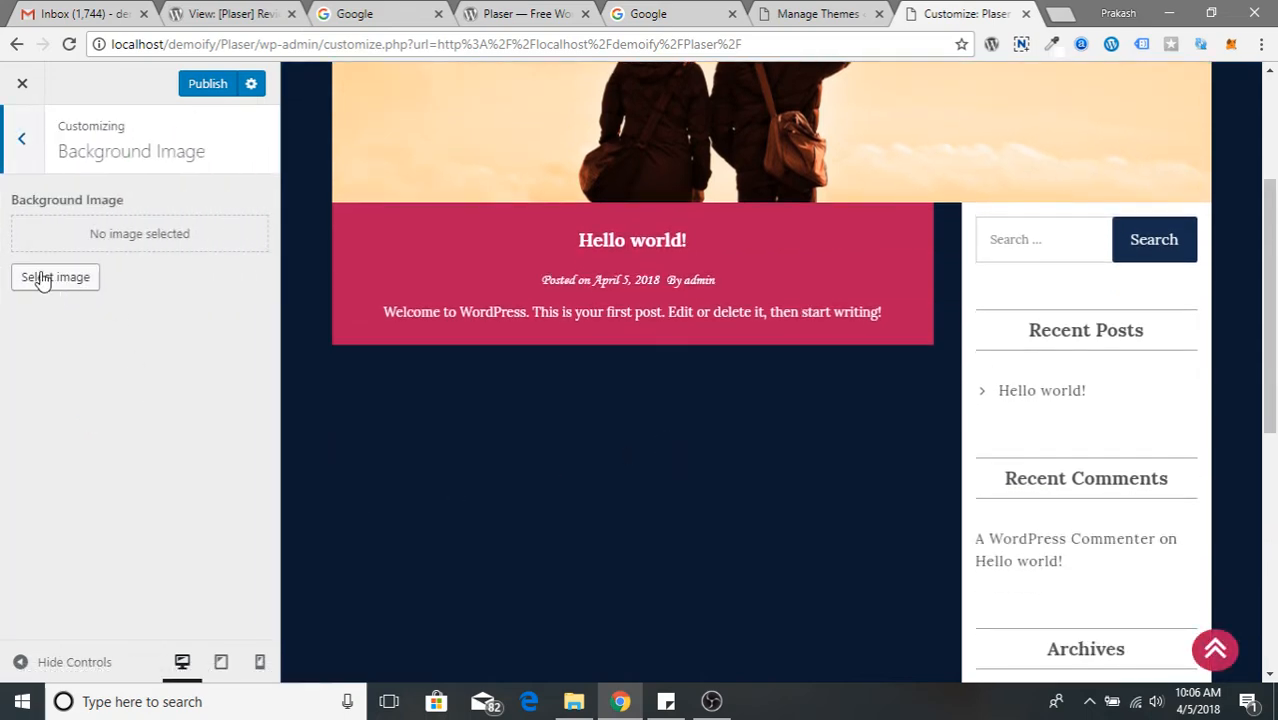
pyautogui.click(42, 278)
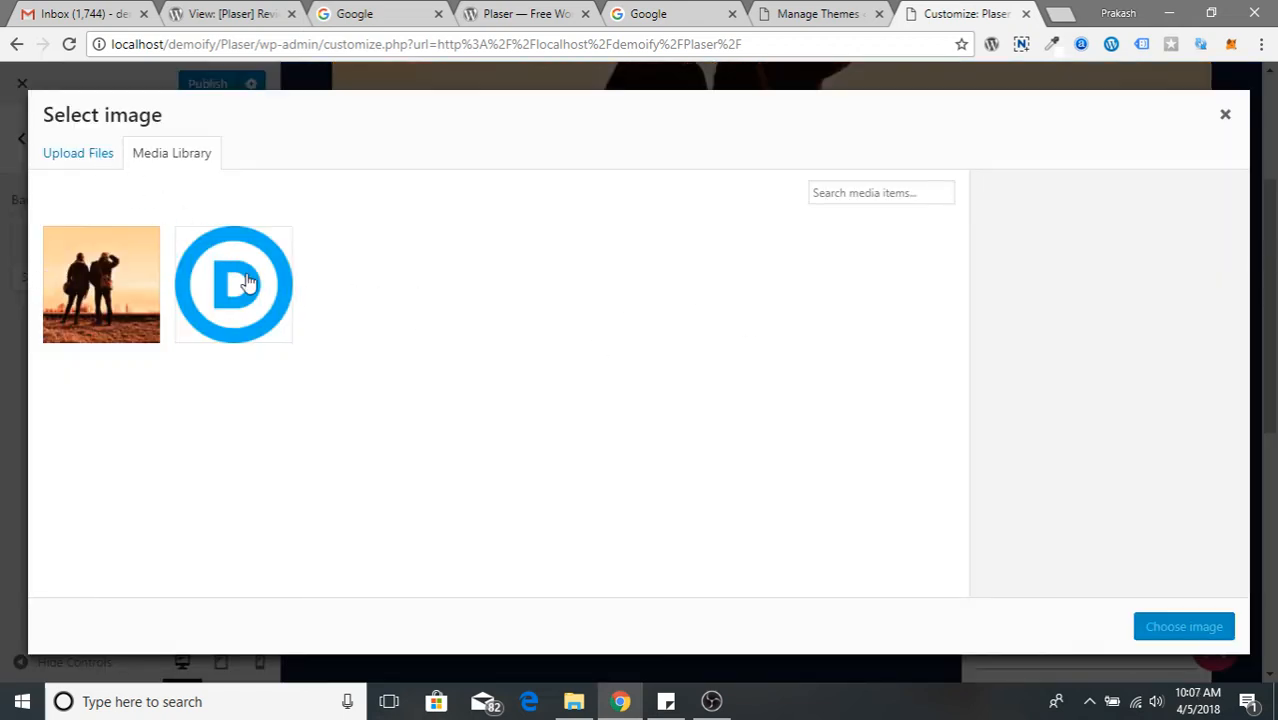
pyautogui.click(87, 160)
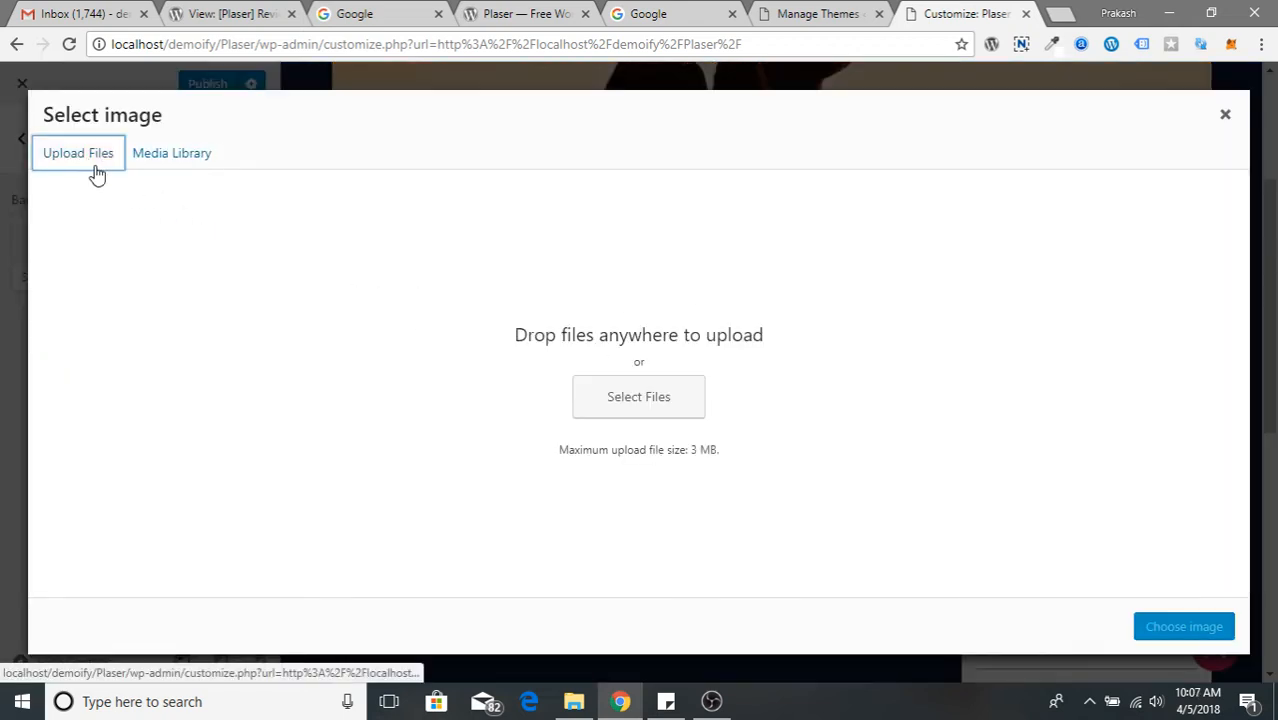
pyautogui.click(150, 147)
pyautogui.click(1225, 114)
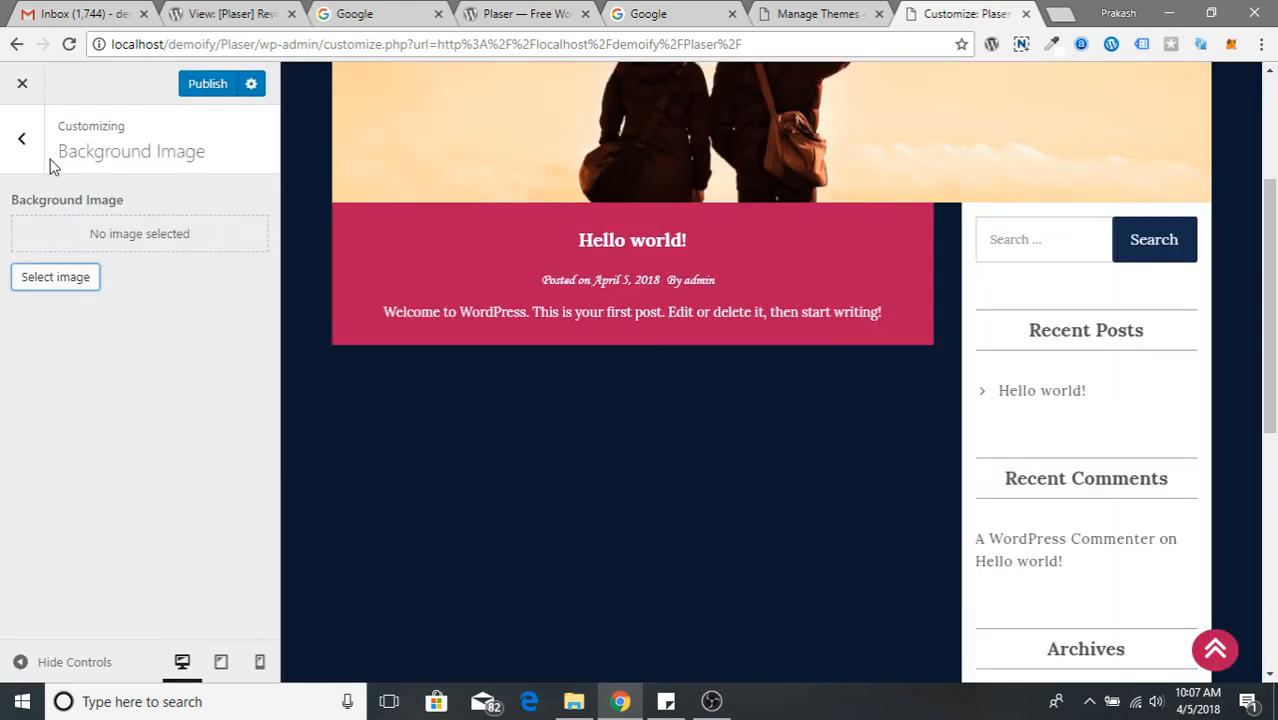
# - Try the Left Sidebar layout in the theme's Layout & Design Options
pyautogui.click(20, 150)
pyautogui.click(111, 455)
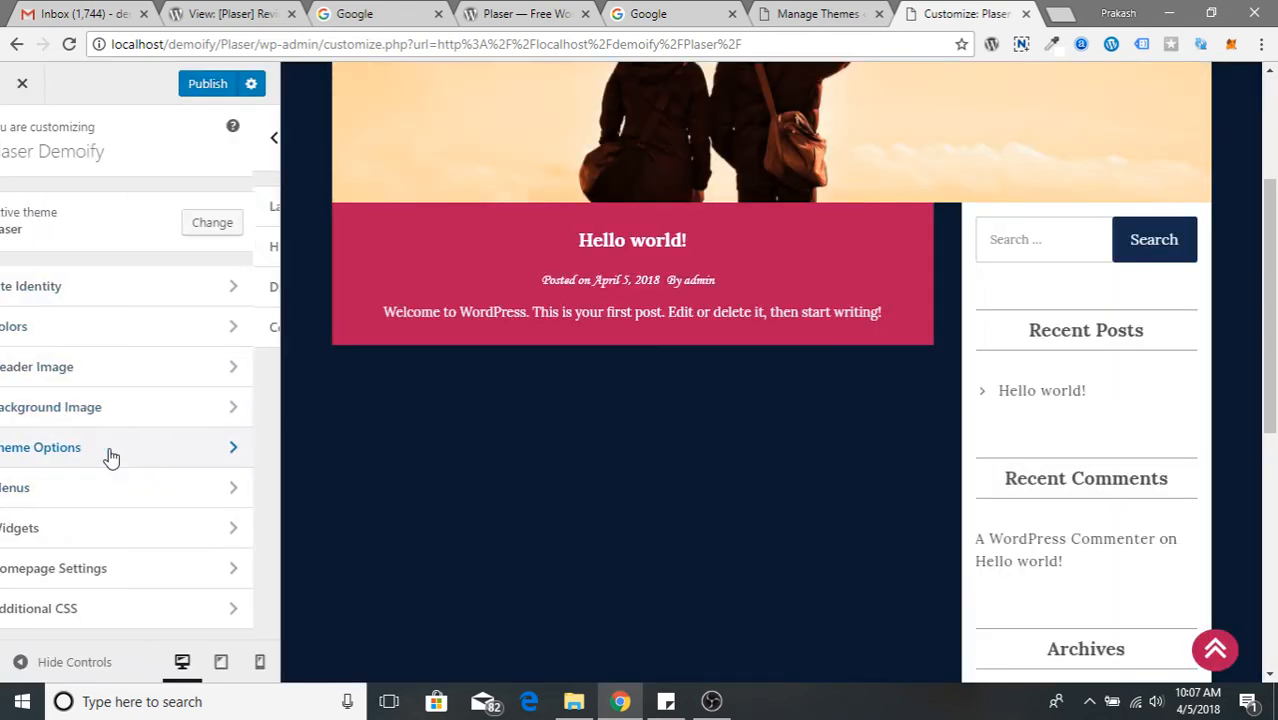
pyautogui.click(137, 210)
pyautogui.click(162, 251)
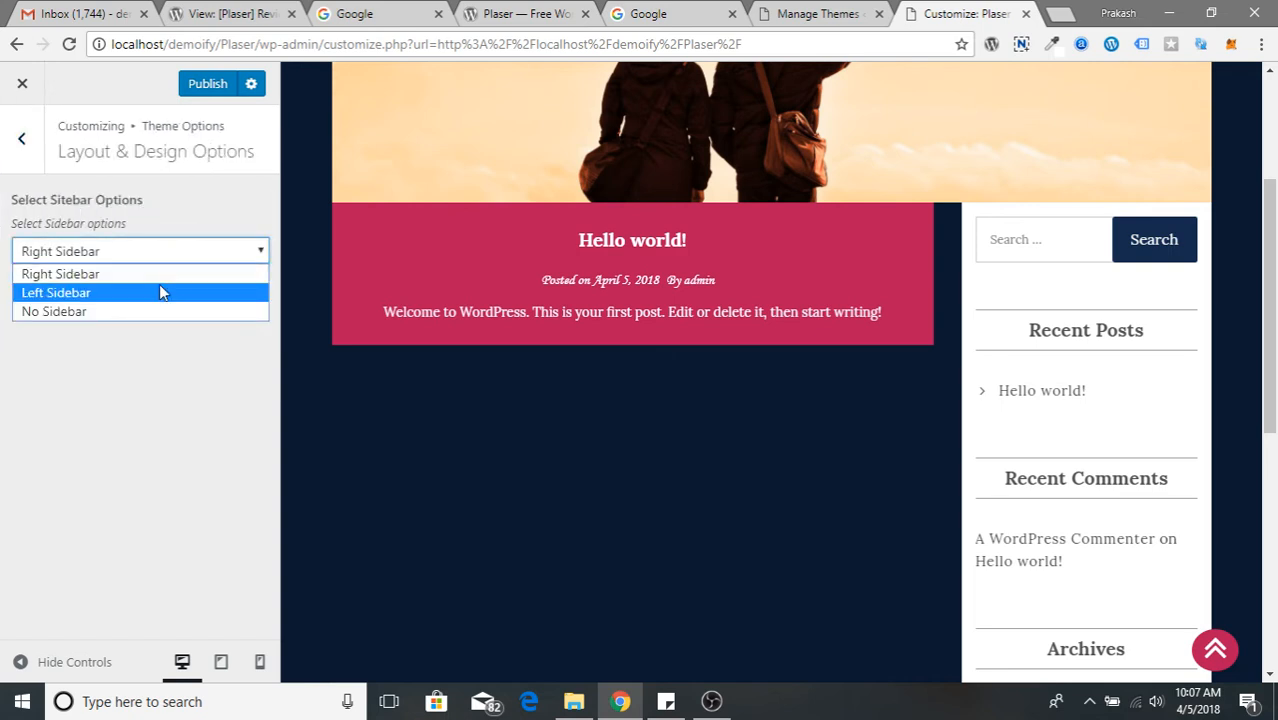
pyautogui.click(159, 292)
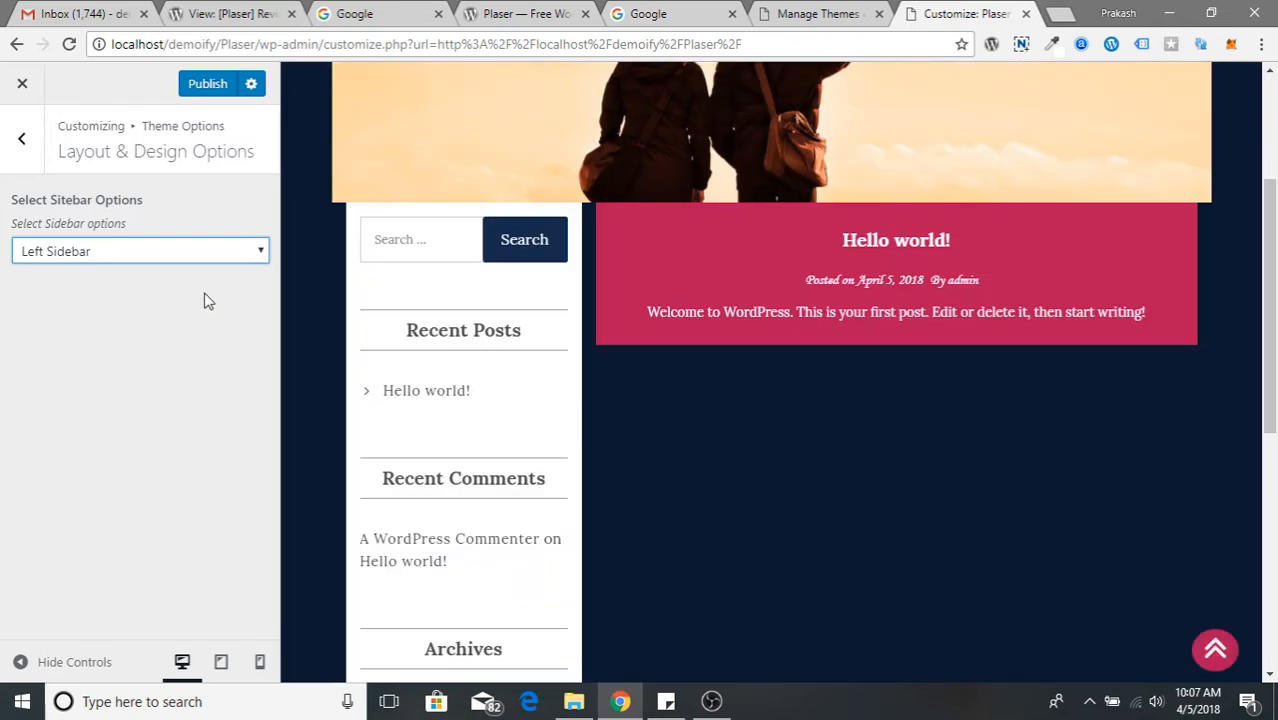
# - Try the No Sidebar layout, and set the sidebar option back to Right Sidebar
pyautogui.click(155, 255)
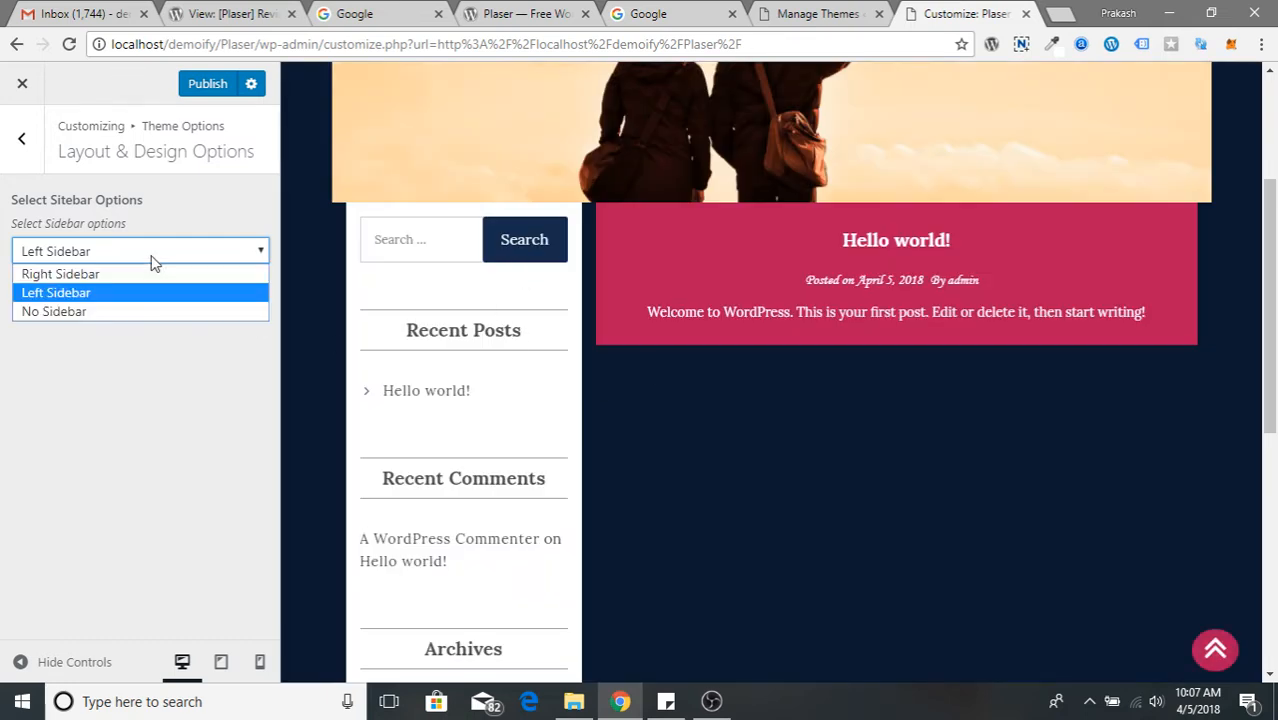
pyautogui.click(118, 324)
pyautogui.click(118, 256)
pyautogui.click(108, 311)
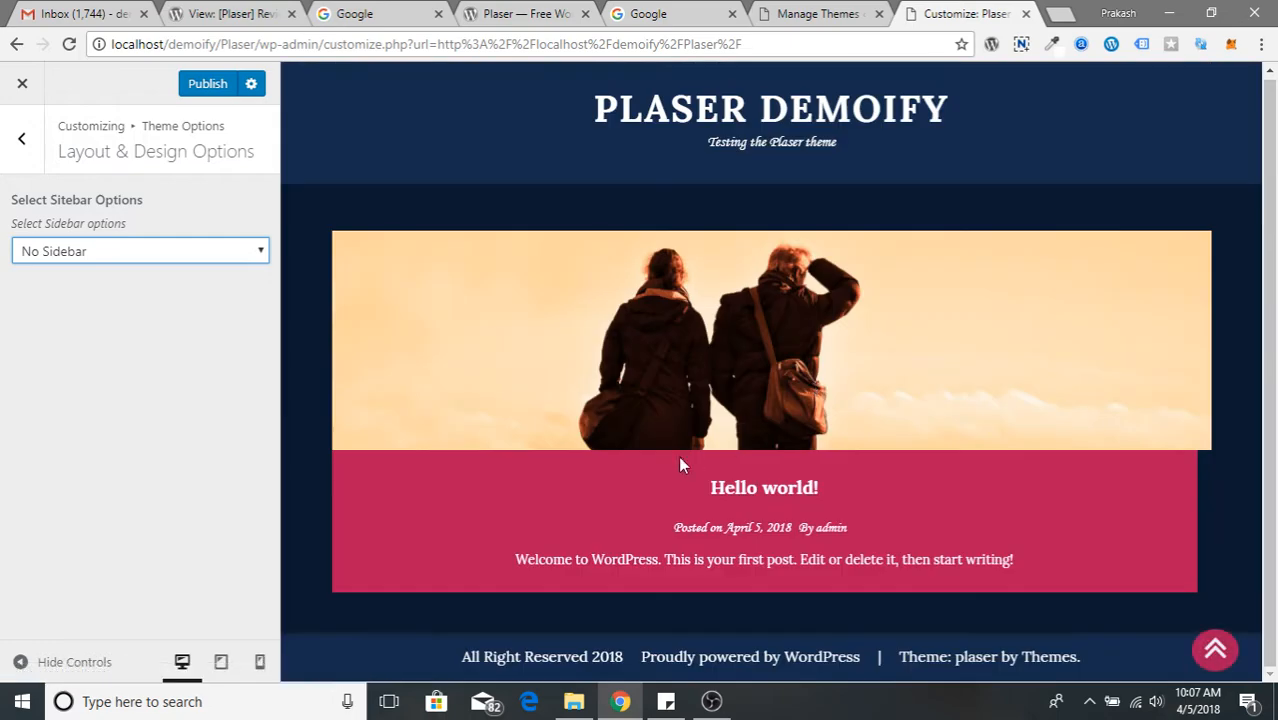
pyautogui.click(116, 254)
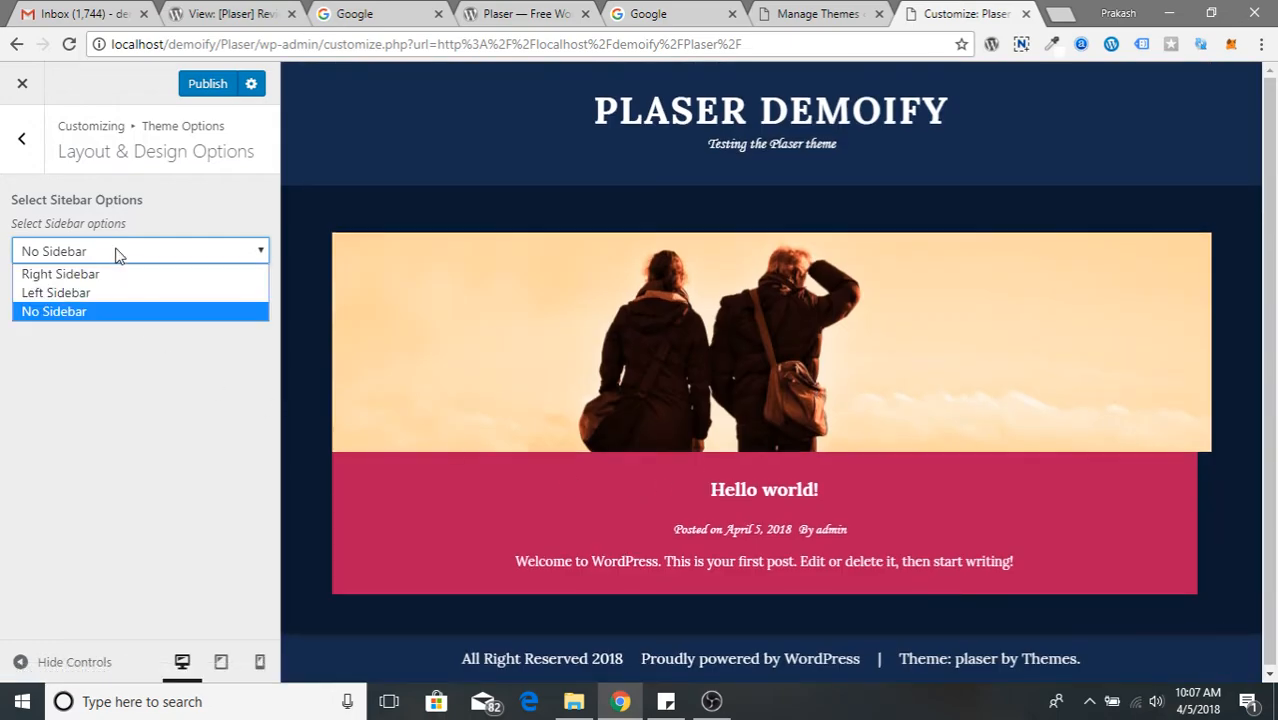
pyautogui.click(108, 274)
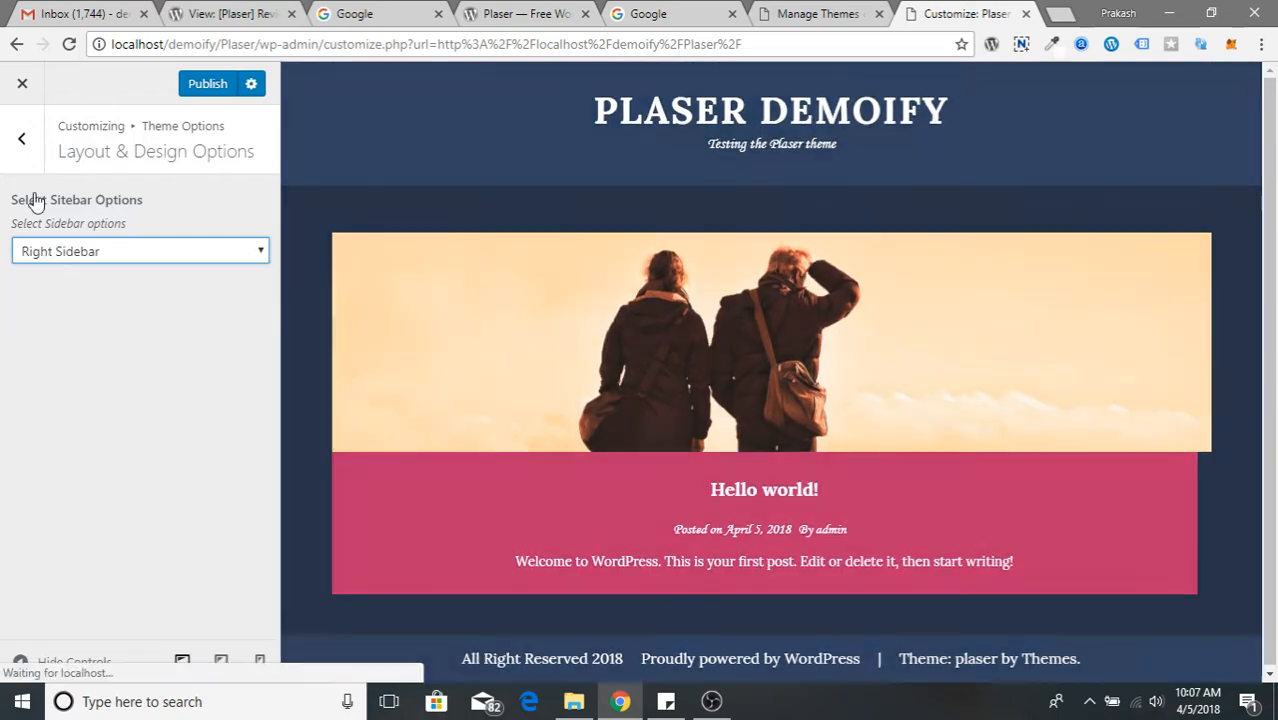
# - Open the theme's Disable Sticky Sidebar option and examine how the sidebar behaves while the preview scrolls
pyautogui.click(21, 141)
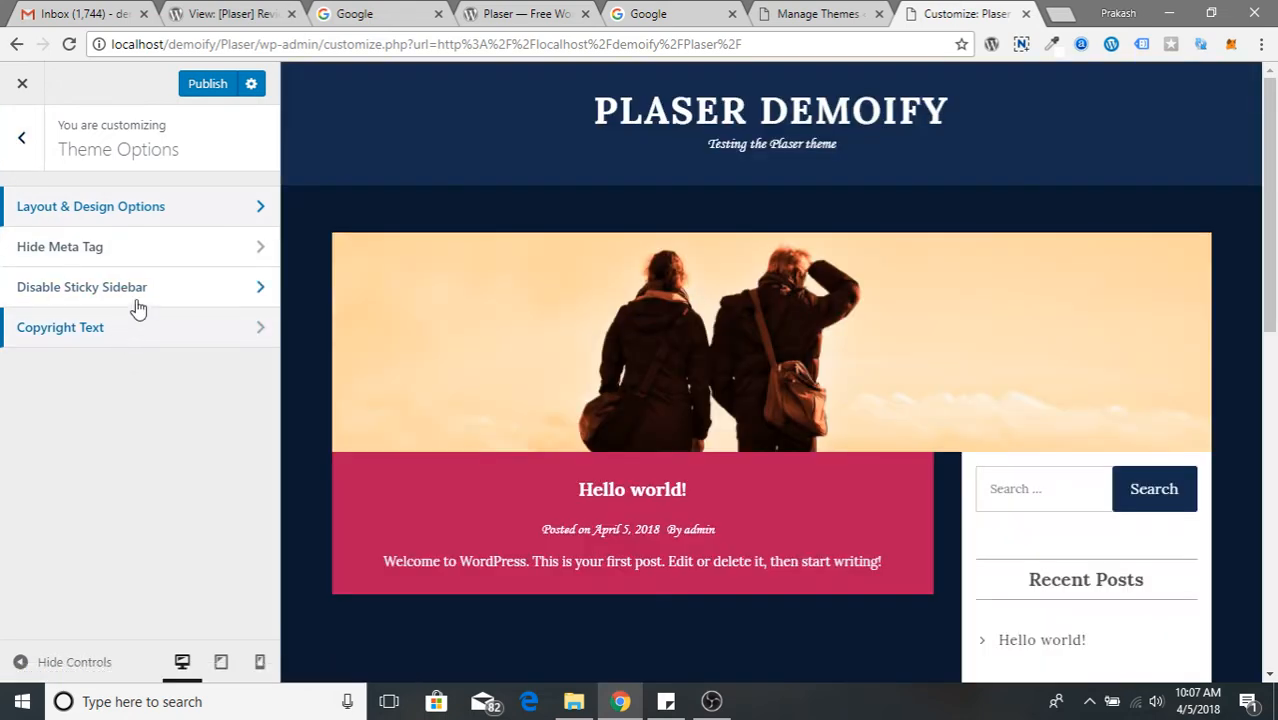
pyautogui.click(140, 298)
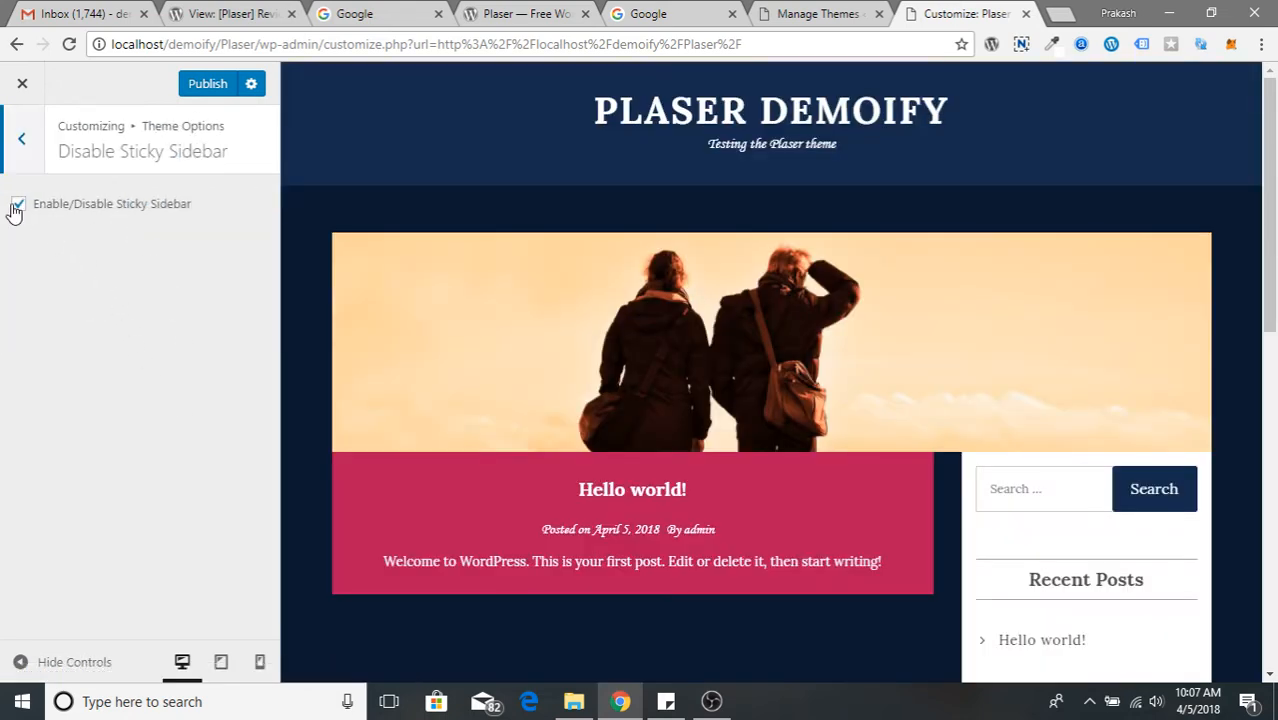
pyautogui.scroll(-4, 584, 472)
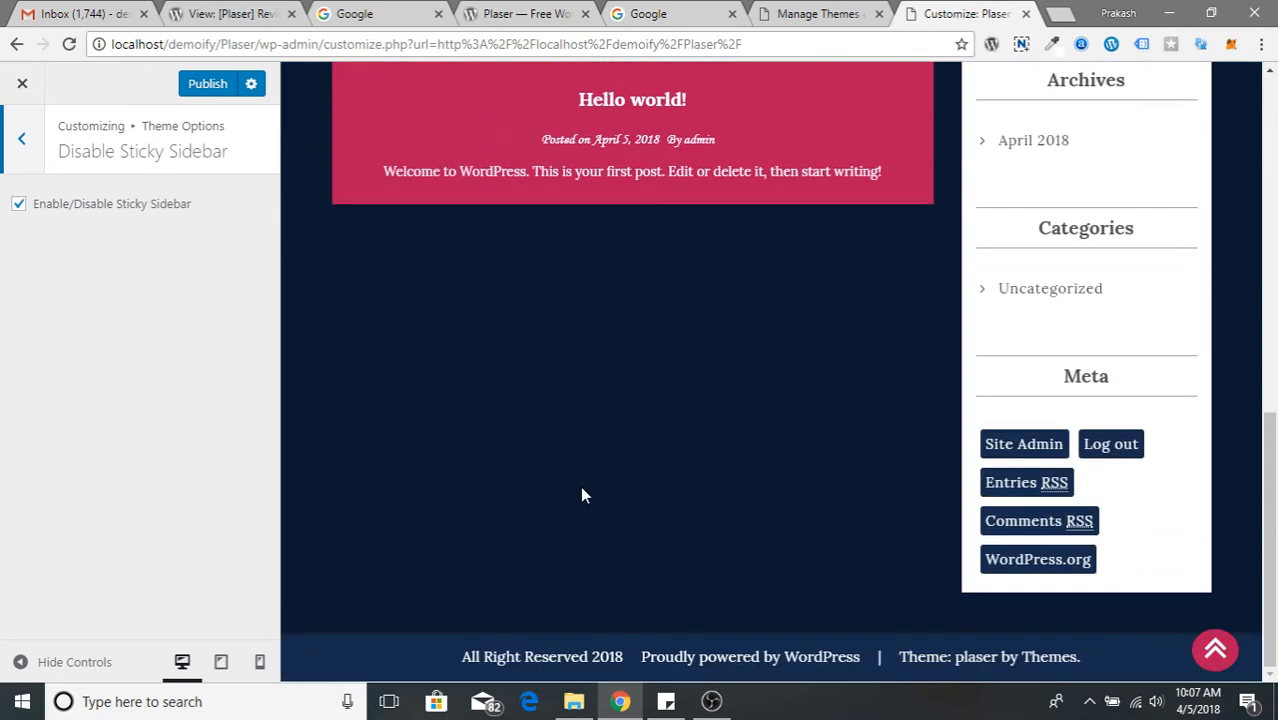
pyautogui.scroll(4, 582, 494)
pyautogui.scroll(-4, 582, 494)
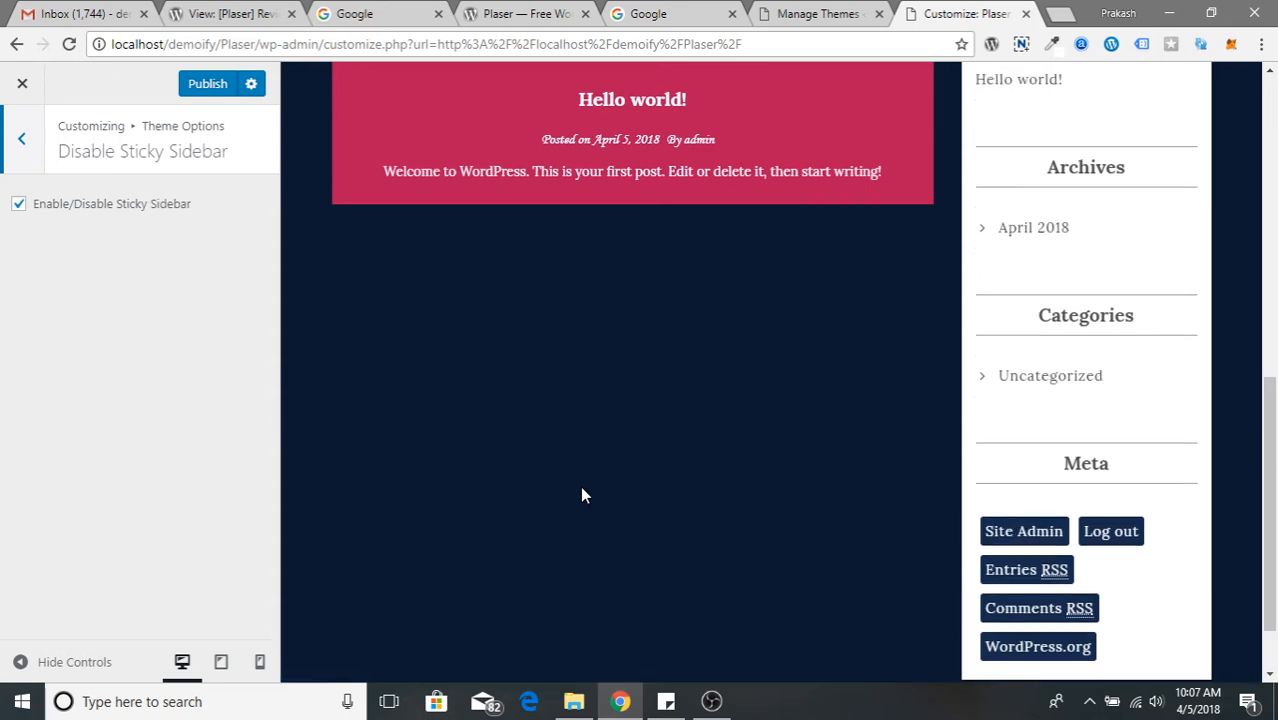
pyautogui.scroll(4, 584, 496)
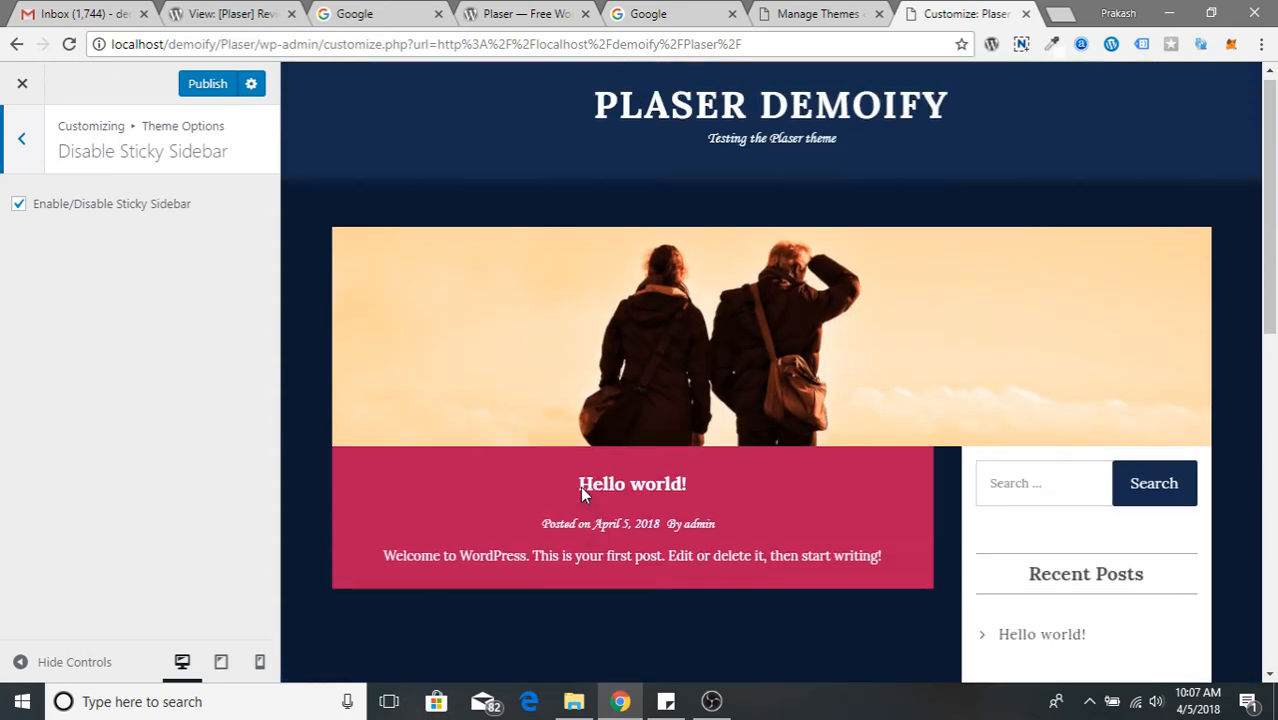
# - Turn off the Enable/Disable Sticky Sidebar option and check how the sidebar behaves in the site preview
pyautogui.click(57, 207)
pyautogui.scroll(-2, 695, 415)
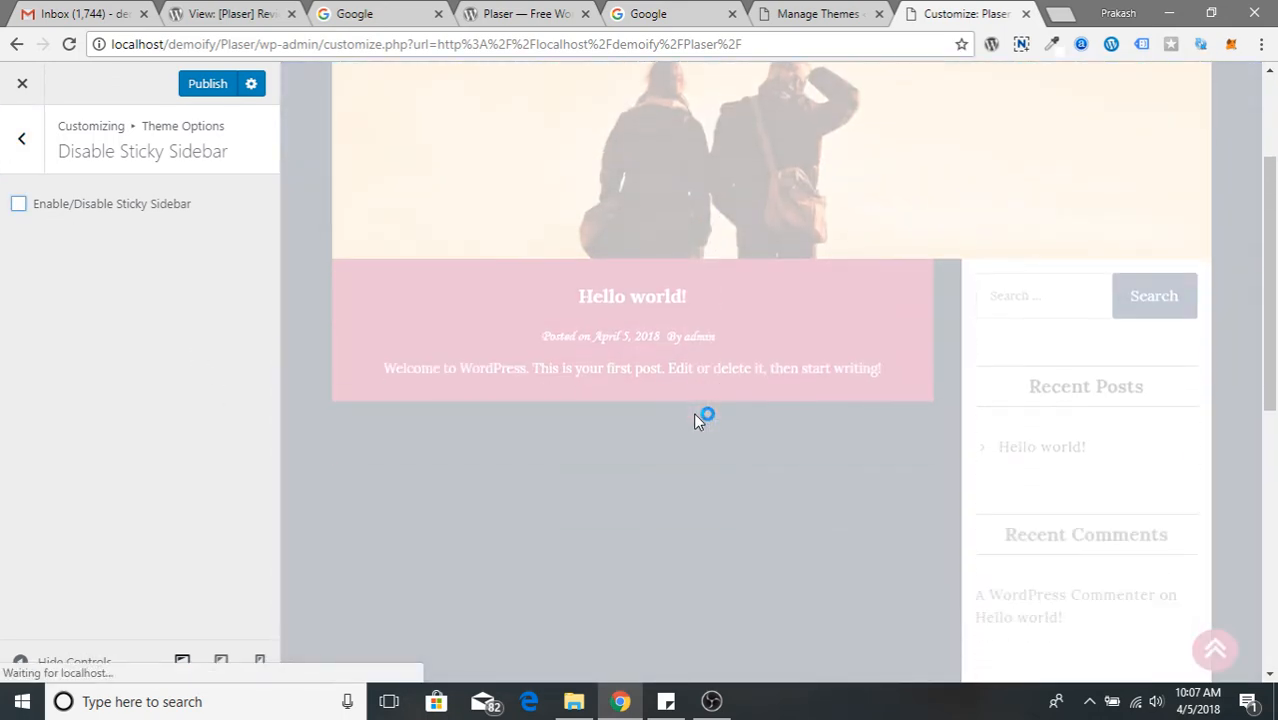
pyautogui.scroll(-6, 618, 412)
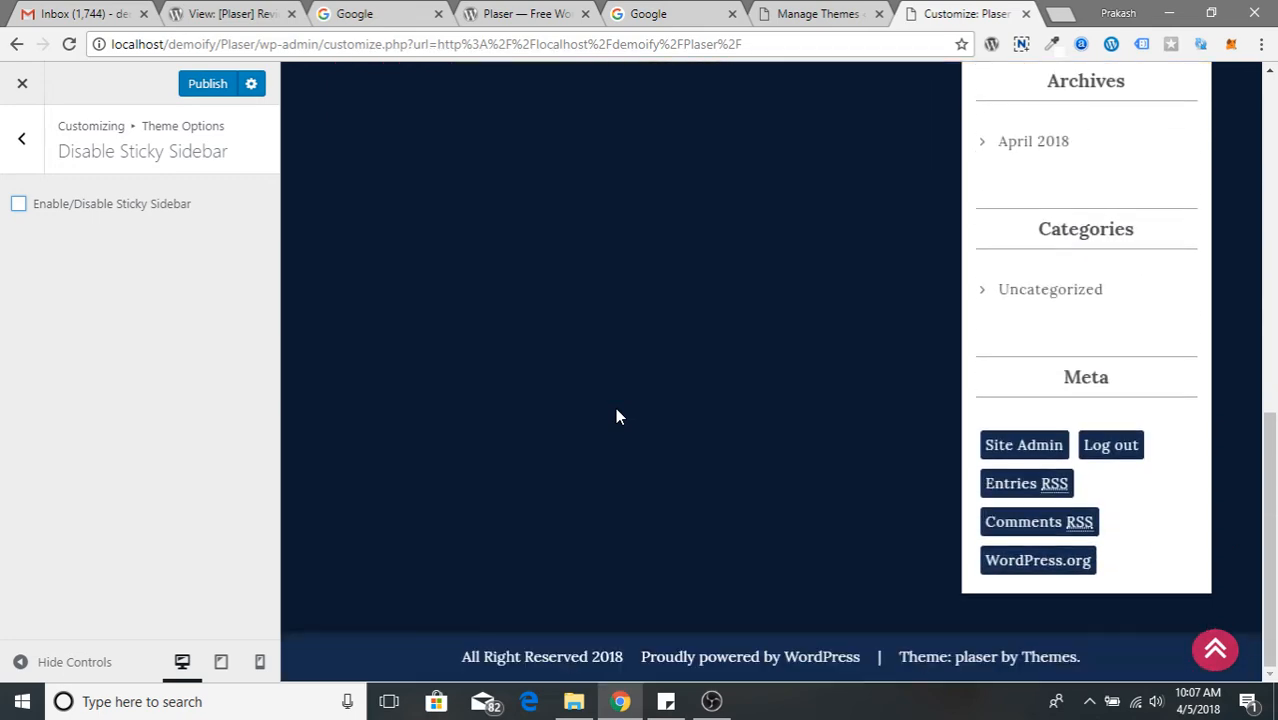
pyautogui.scroll(1, 616, 417)
pyautogui.scroll(5, 615, 417)
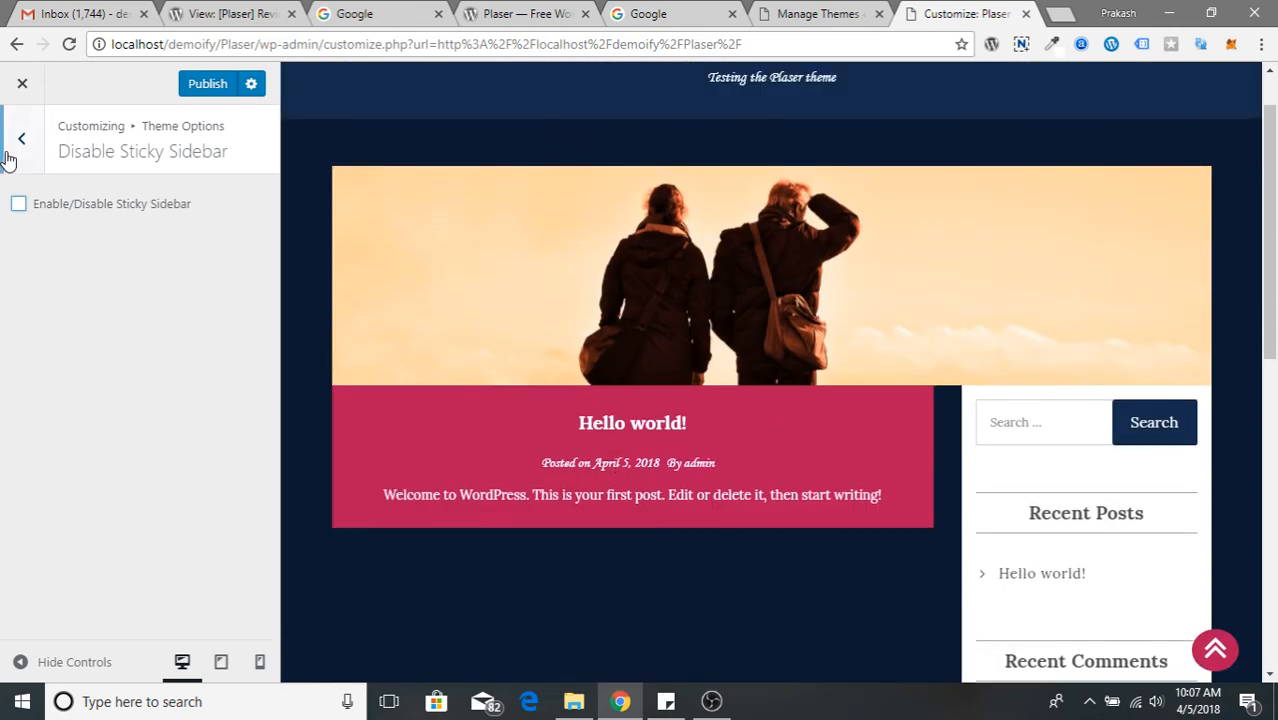
# - Set the theme's footer copyright text to "All Right Reserved 2018 Demoify." and check it in the preview
pyautogui.click(15, 148)
pyautogui.click(150, 285)
pyautogui.click(28, 160)
pyautogui.click(130, 330)
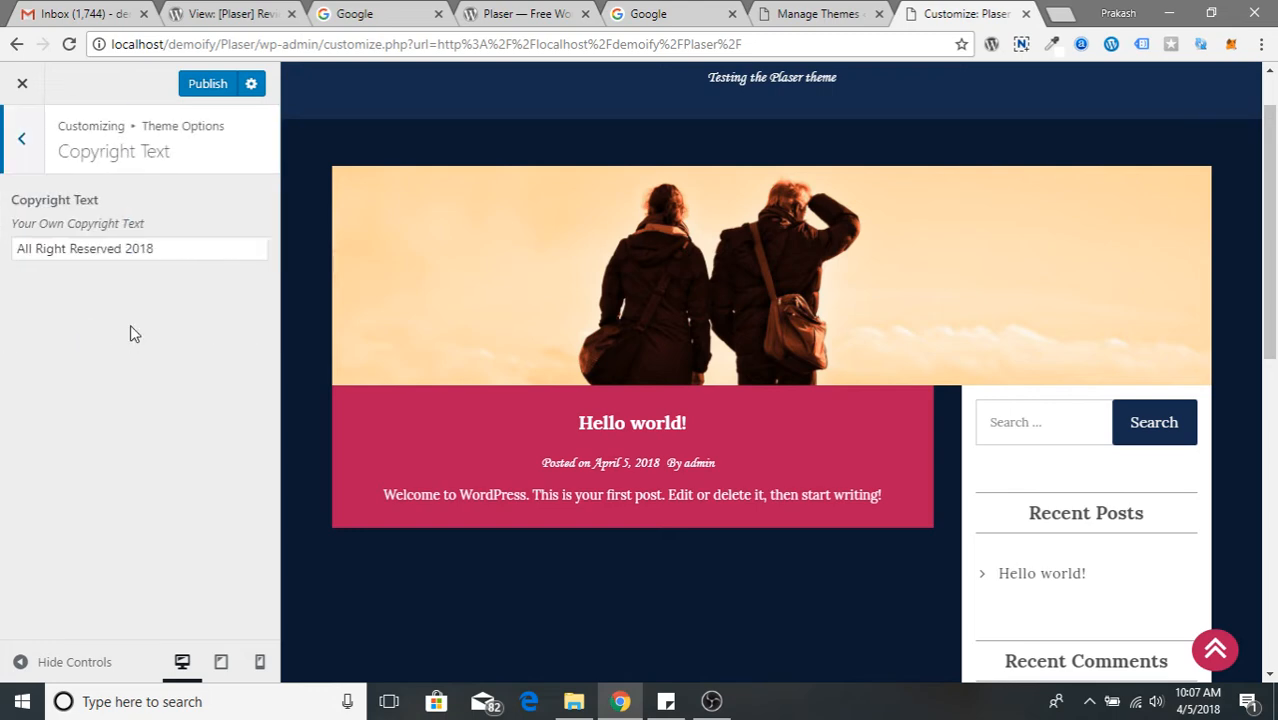
pyautogui.click(115, 249)
pyautogui.scroll(-10, 473, 449)
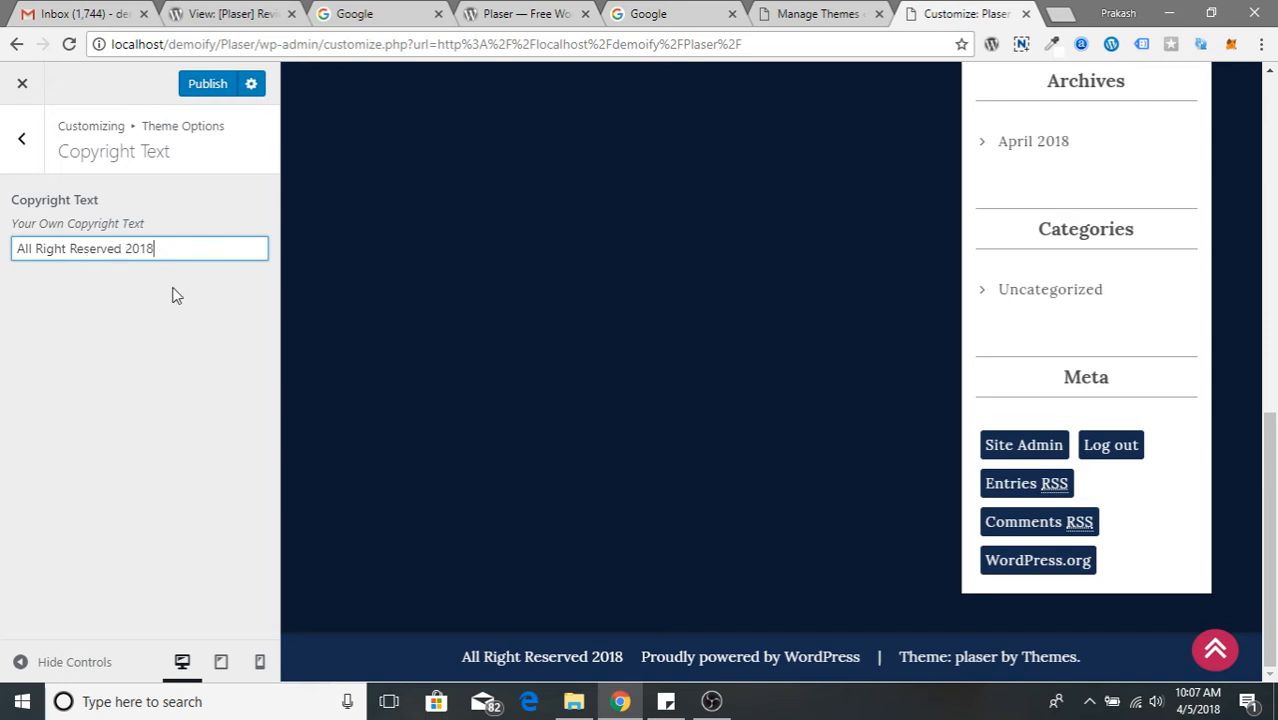
pyautogui.write('Demoify.')
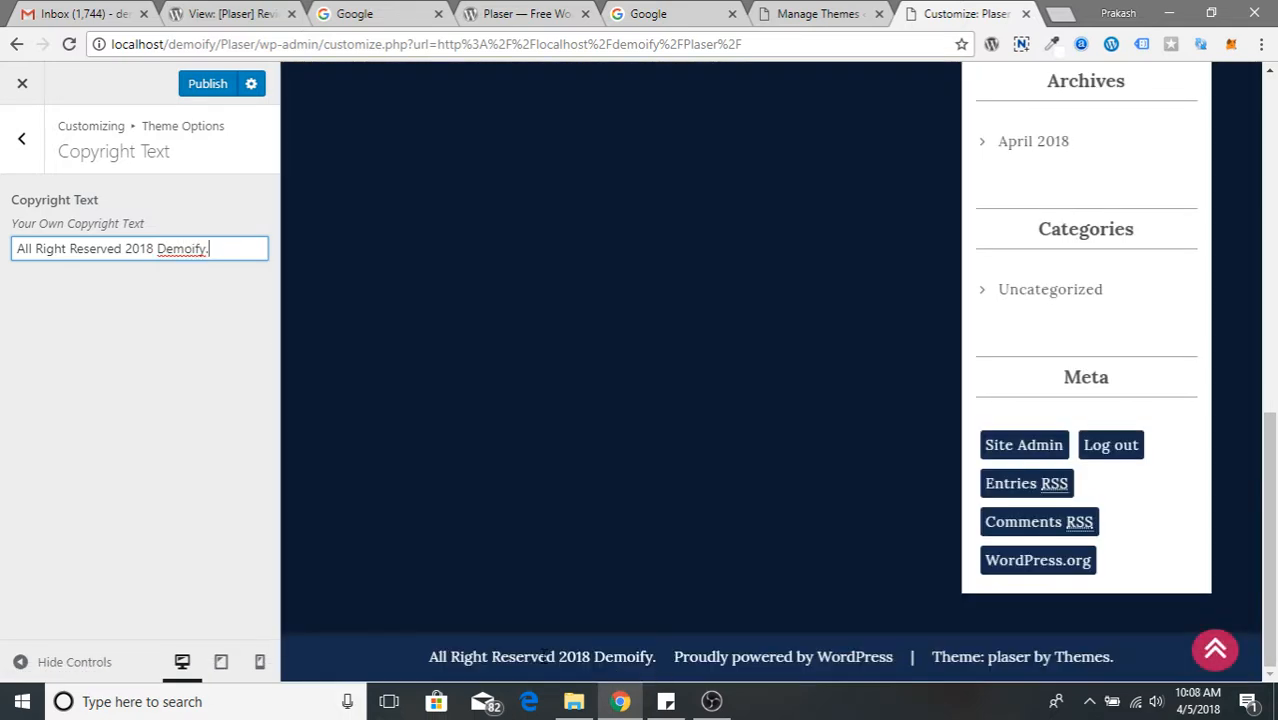
pyautogui.moveTo(537, 657); pyautogui.dragTo(657, 657)
pyautogui.click(520, 584)
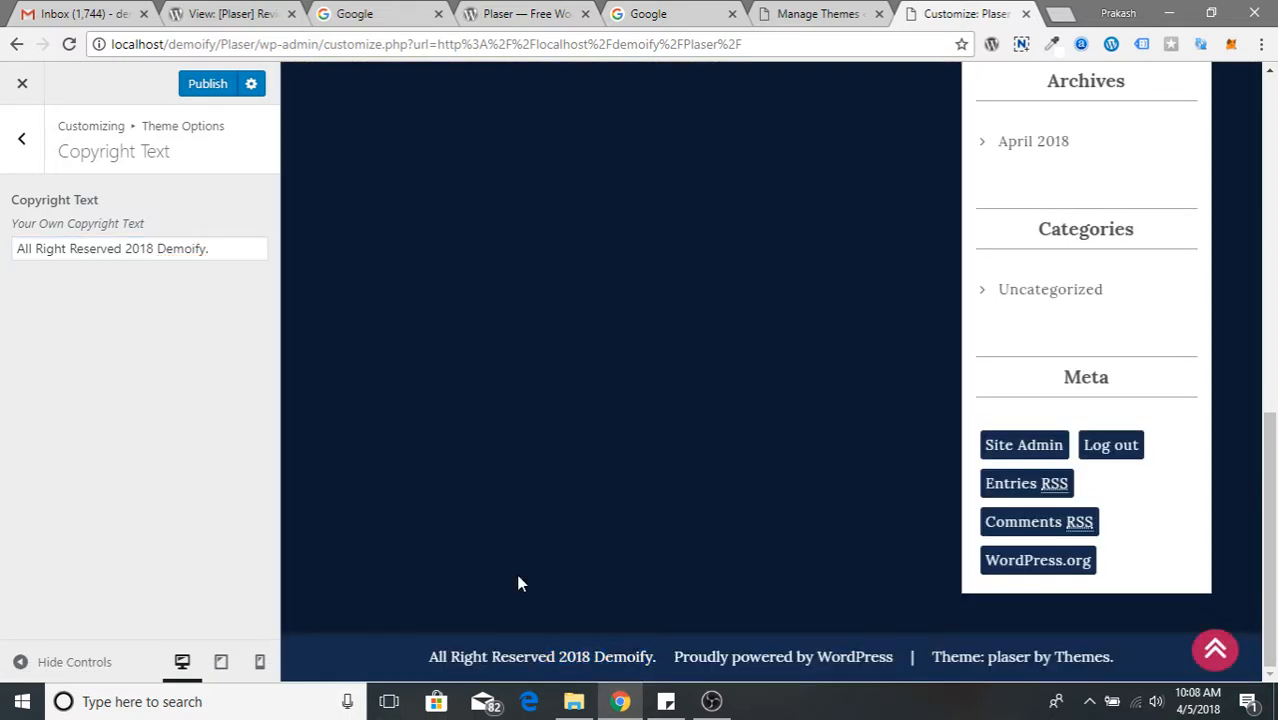
# - Try the theme with Hide Meta Tags unchecked, and examine the front page and the Hello world! post in the preview
pyautogui.click(18, 137)
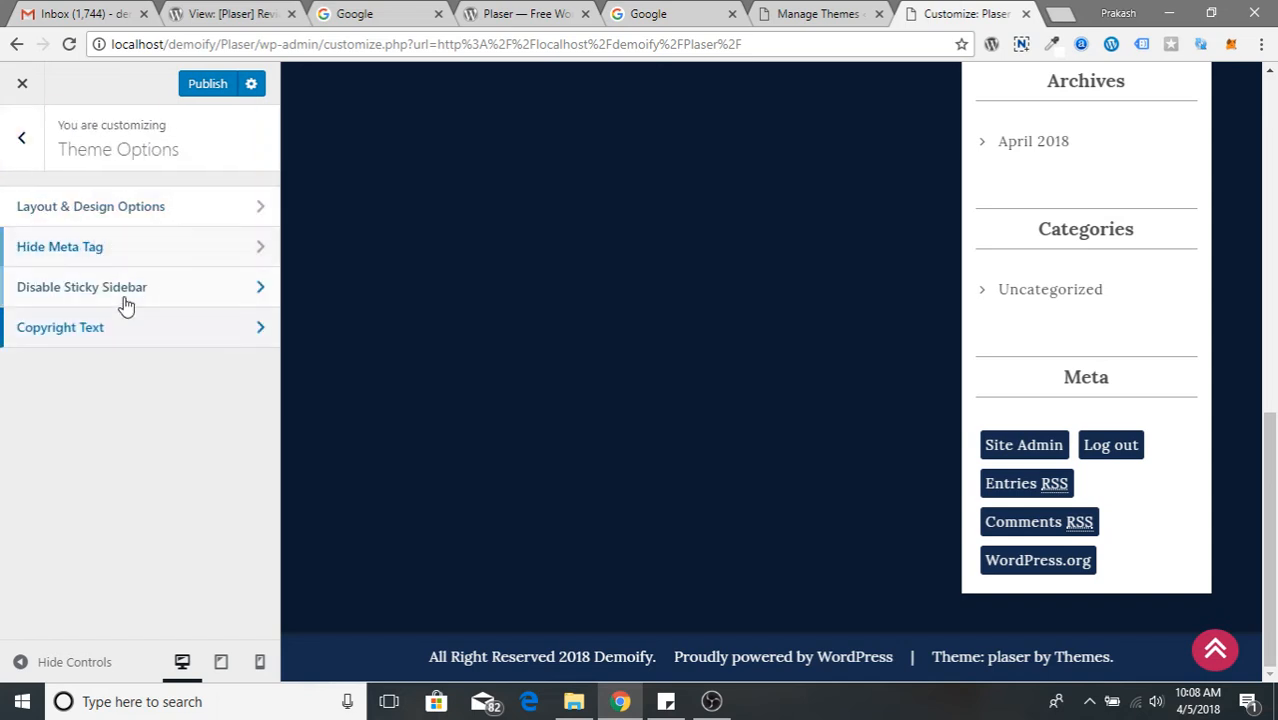
pyautogui.click(78, 246)
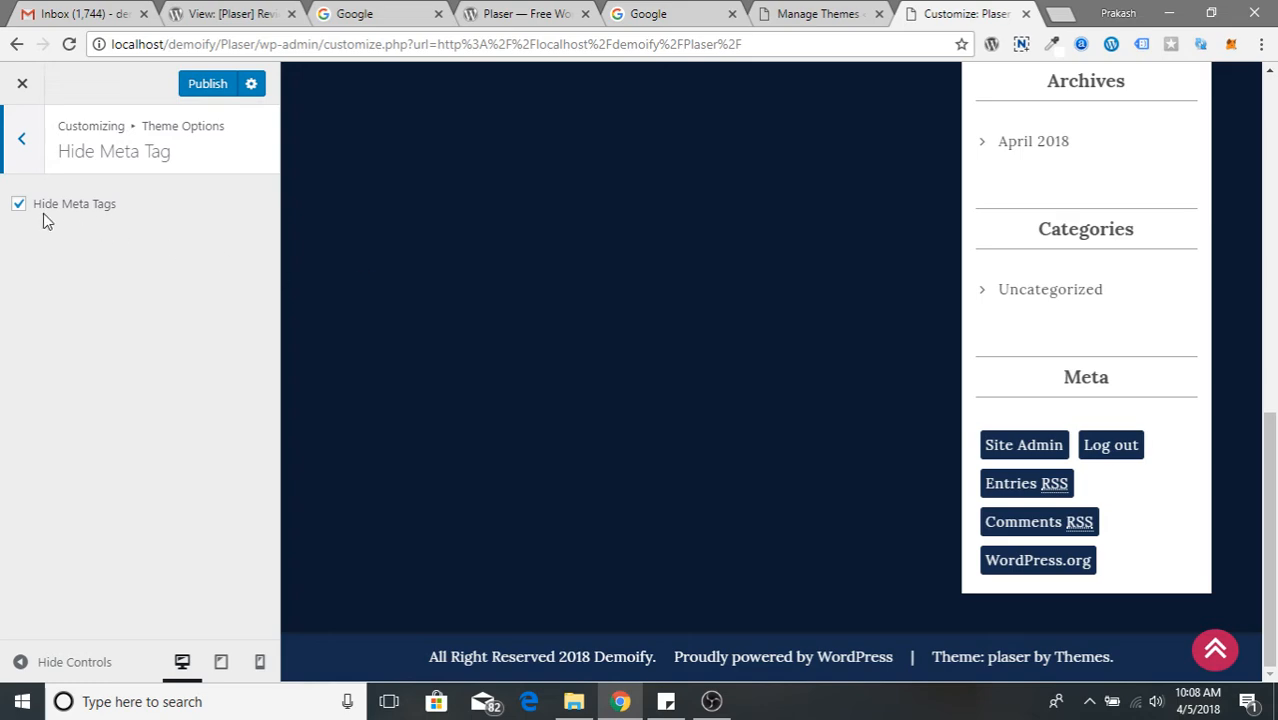
pyautogui.click(26, 213)
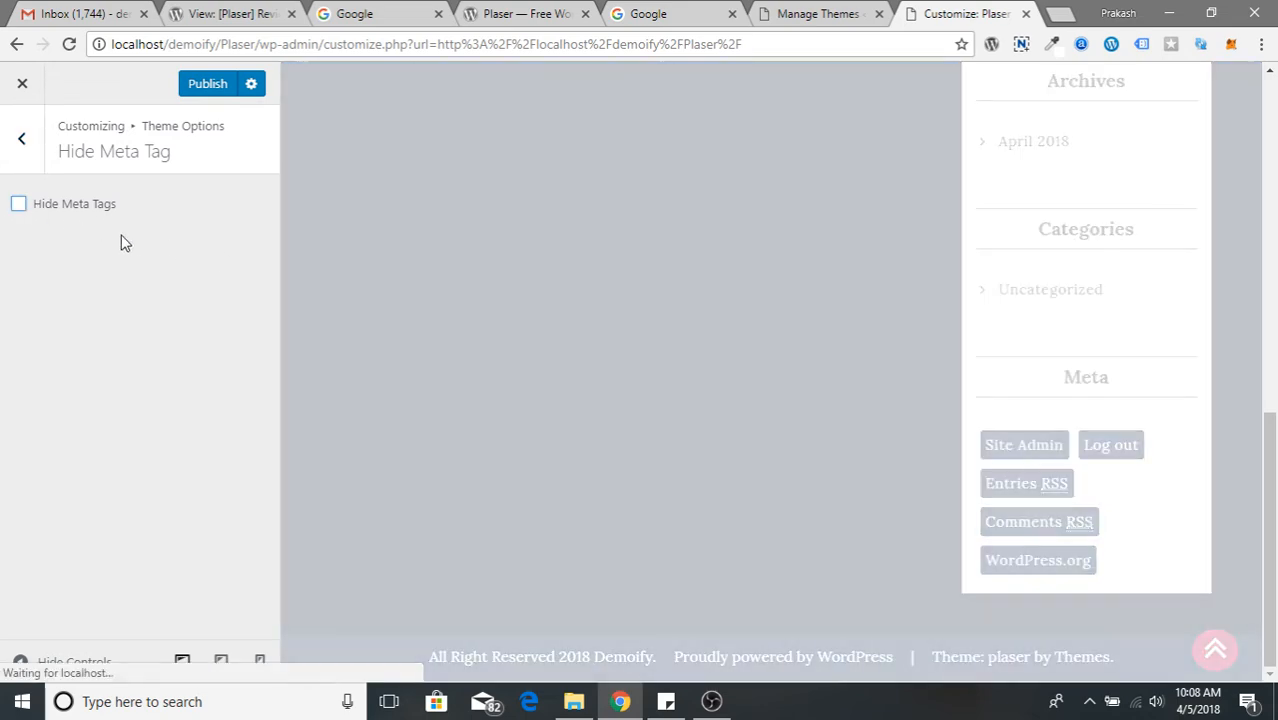
pyautogui.scroll(7, 529, 495)
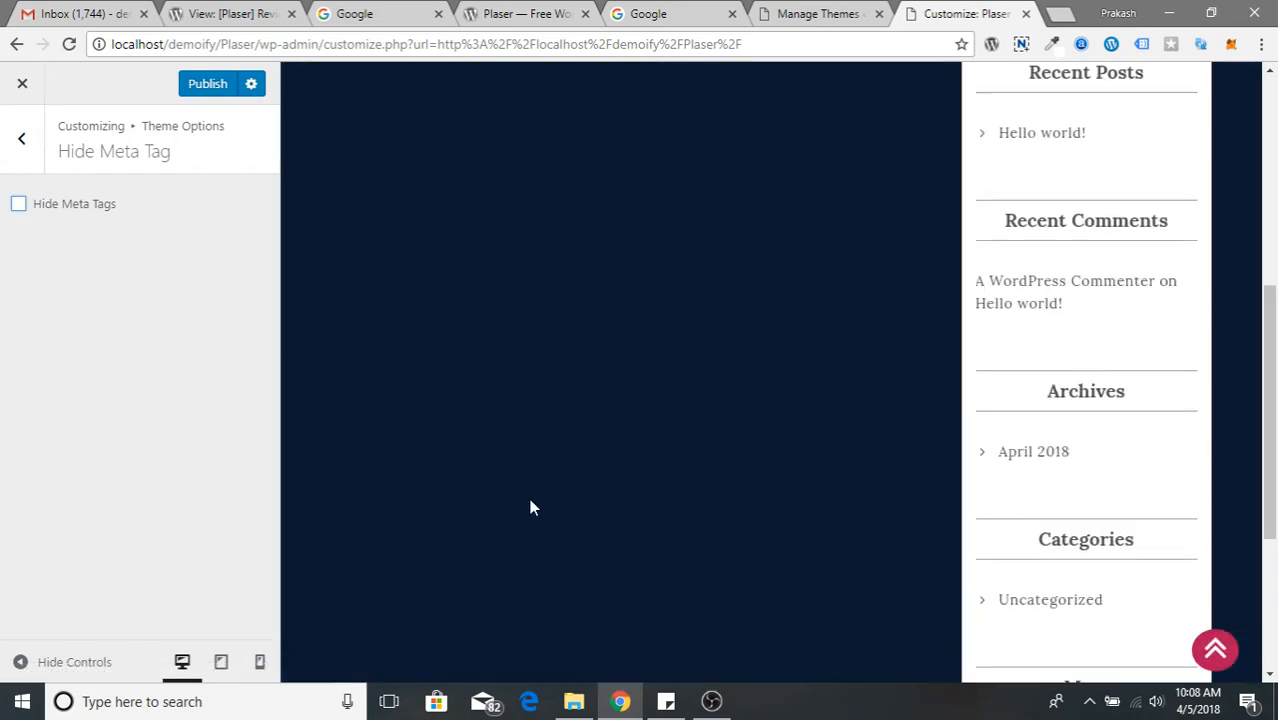
pyautogui.scroll(-3, 531, 505)
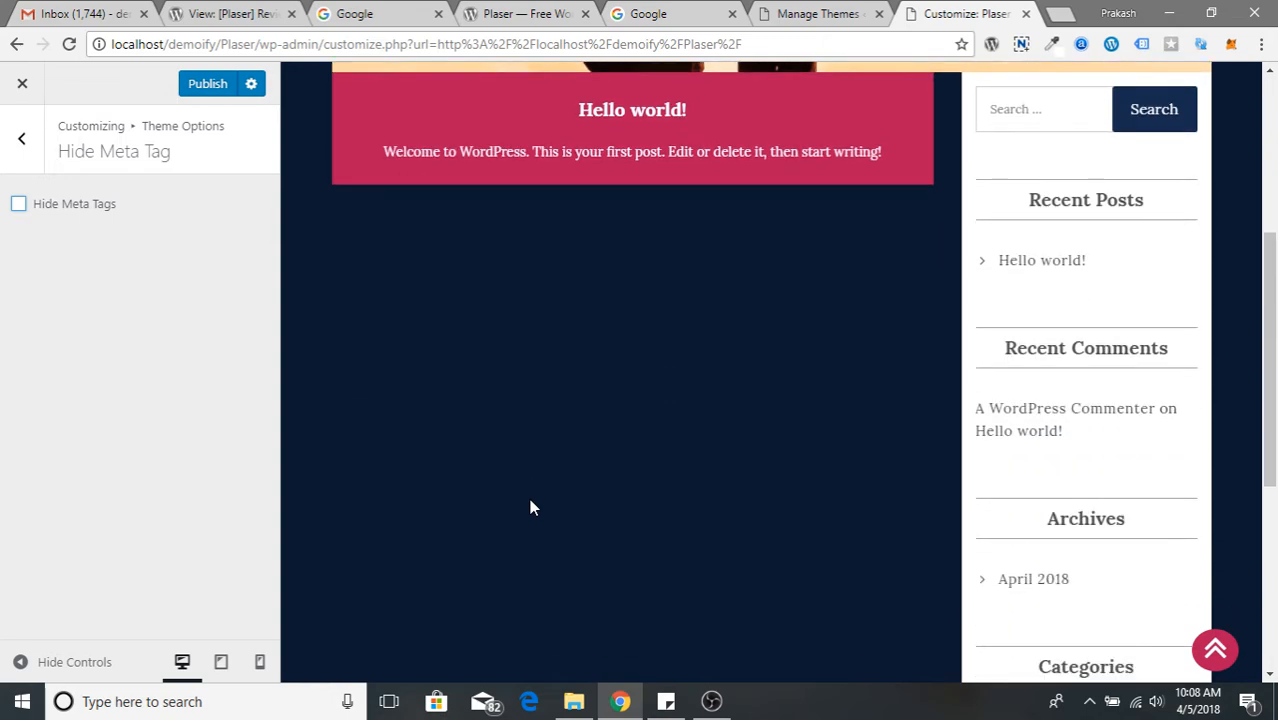
pyautogui.scroll(3, 529, 498)
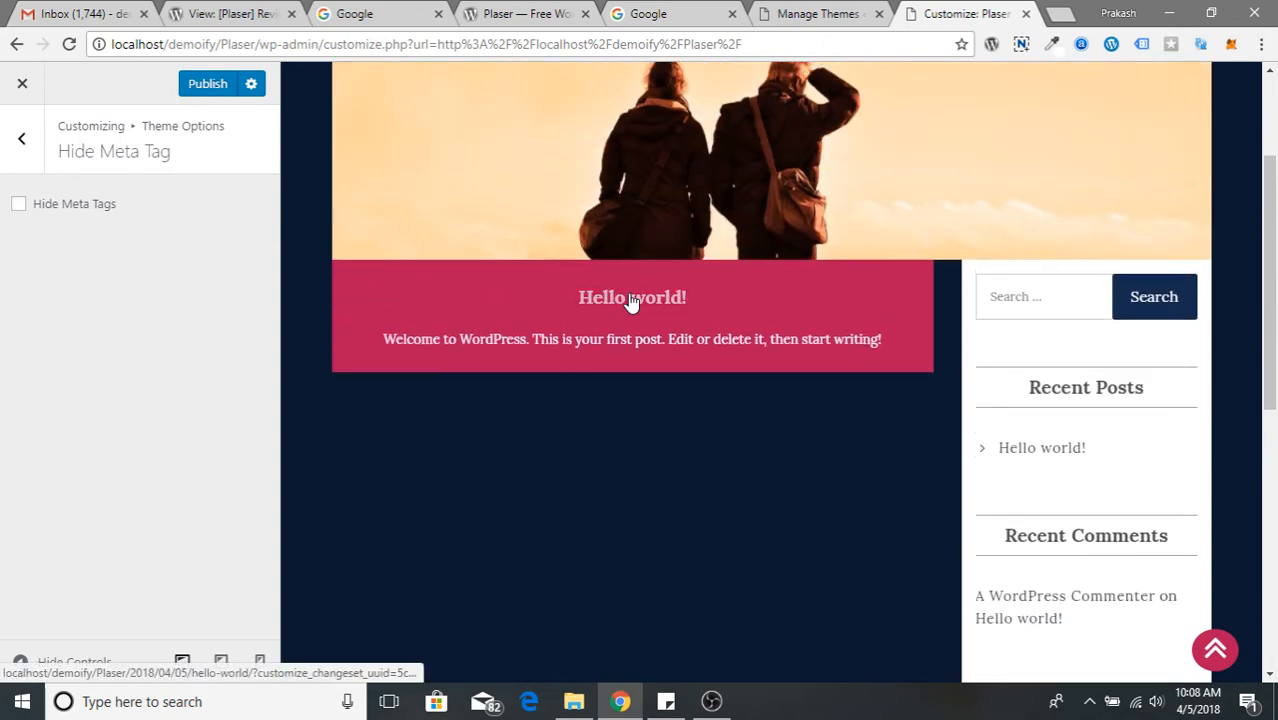
pyautogui.click(631, 299)
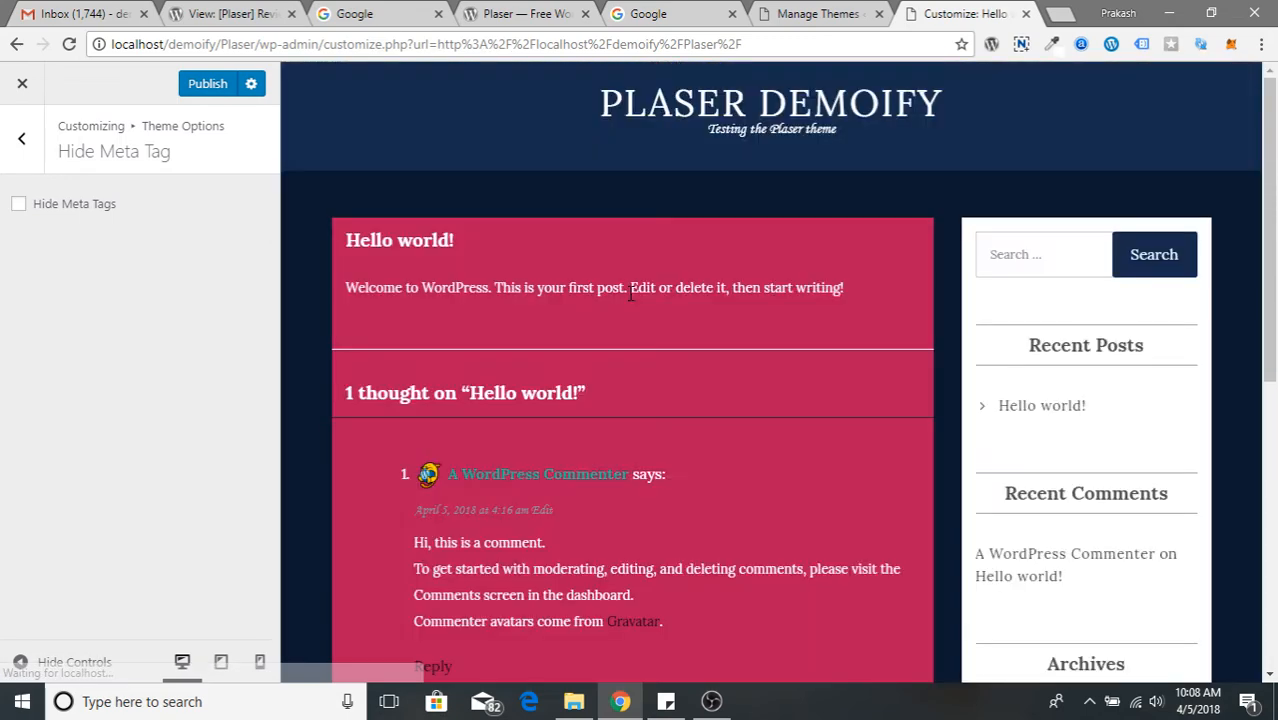
pyautogui.scroll(-2, 461, 440)
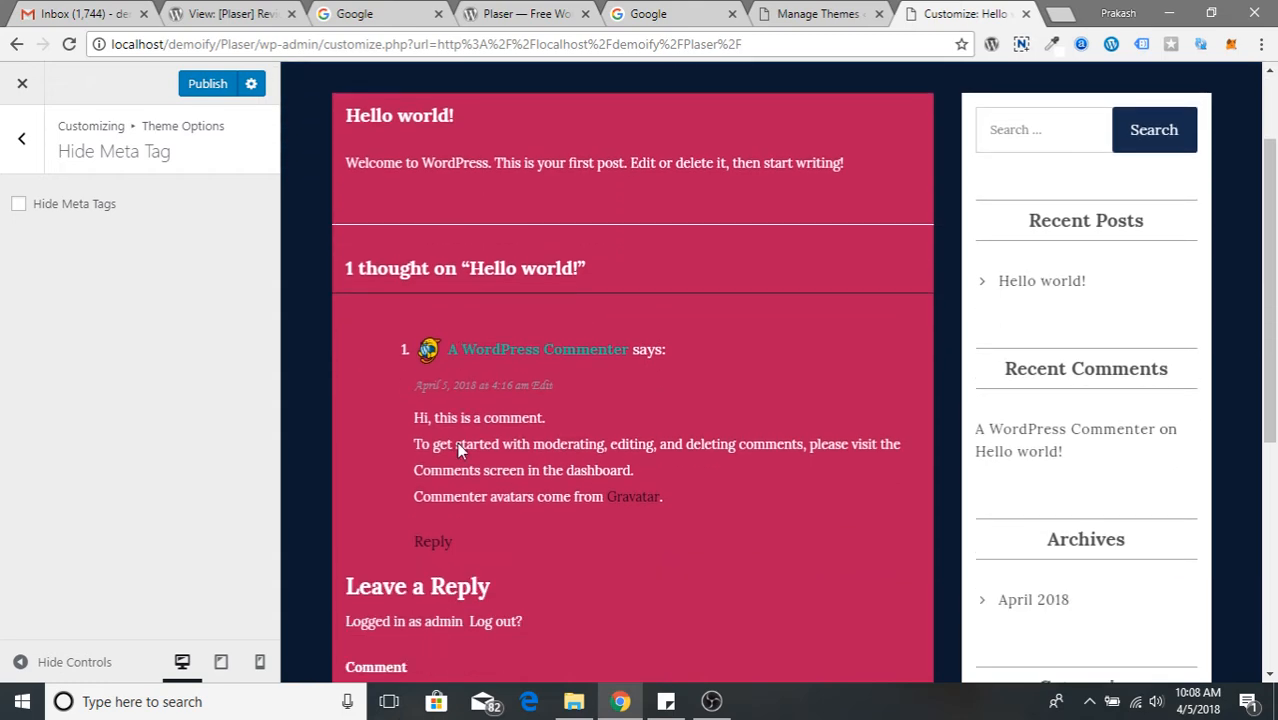
# - Check Hide Meta Tags again and look over the Hello world! post in the preview
pyautogui.click(19, 204)
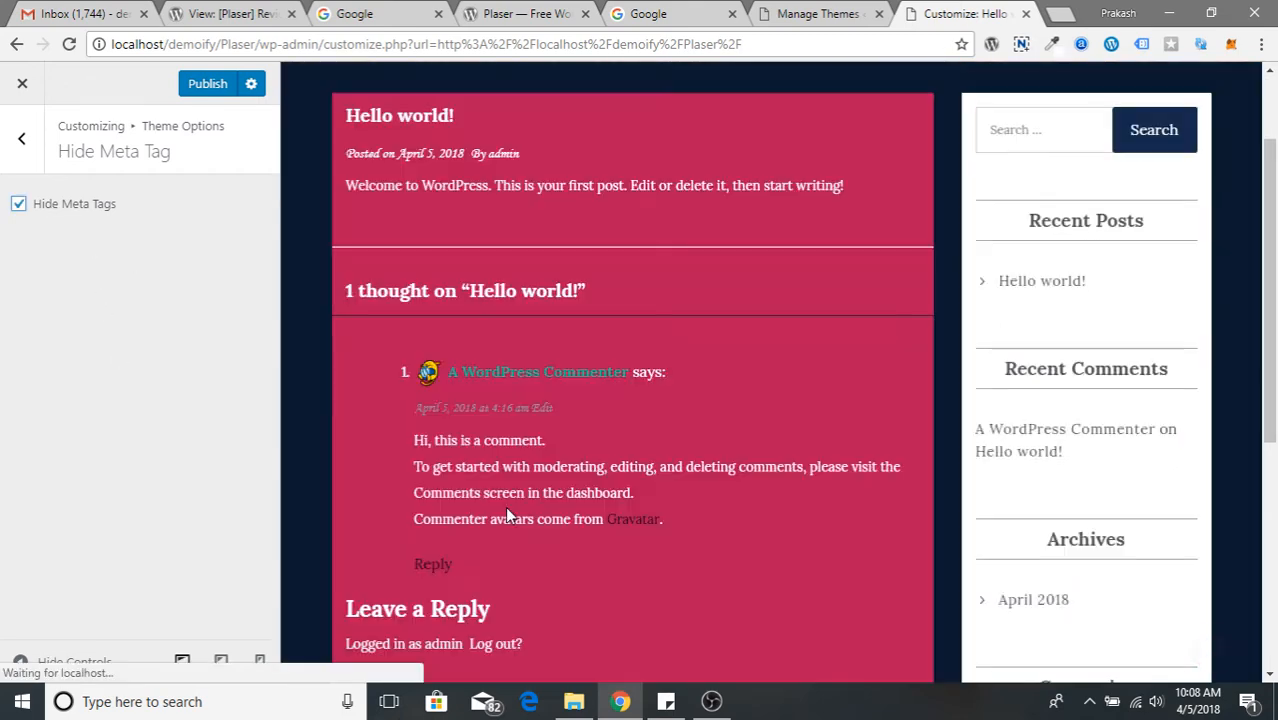
pyautogui.scroll(-5, 505, 506)
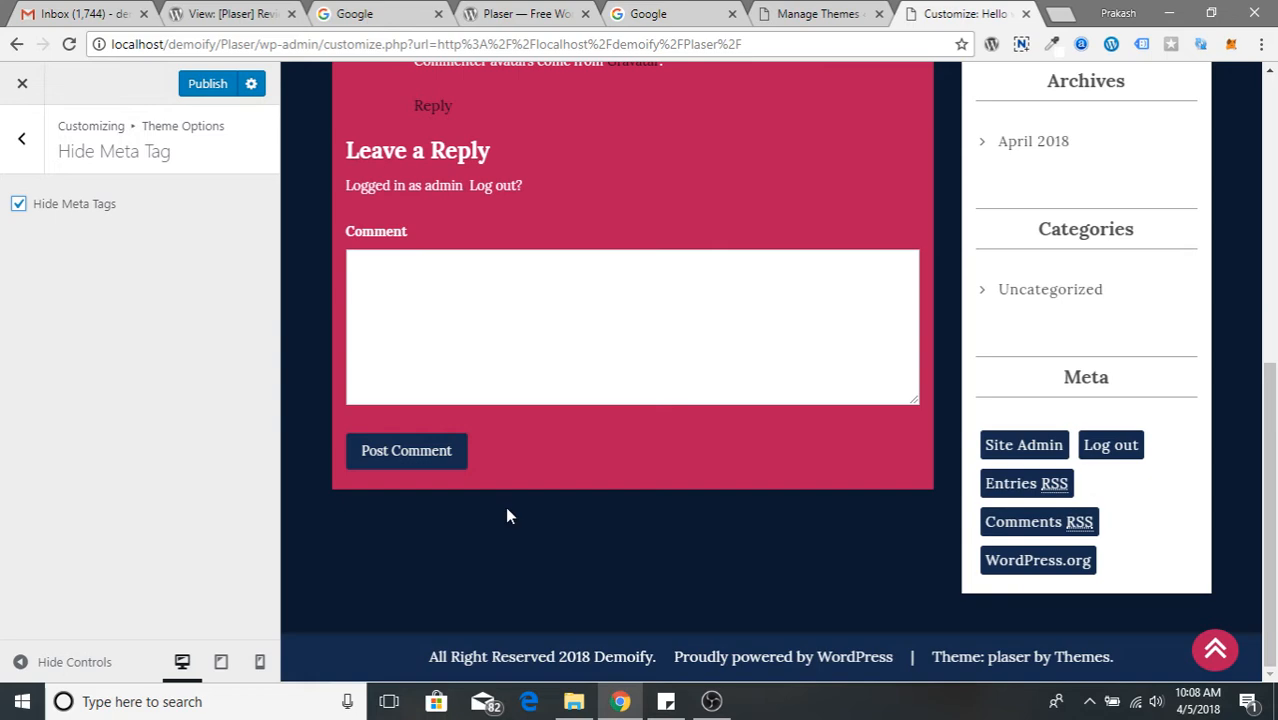
pyautogui.scroll(8, 507, 512)
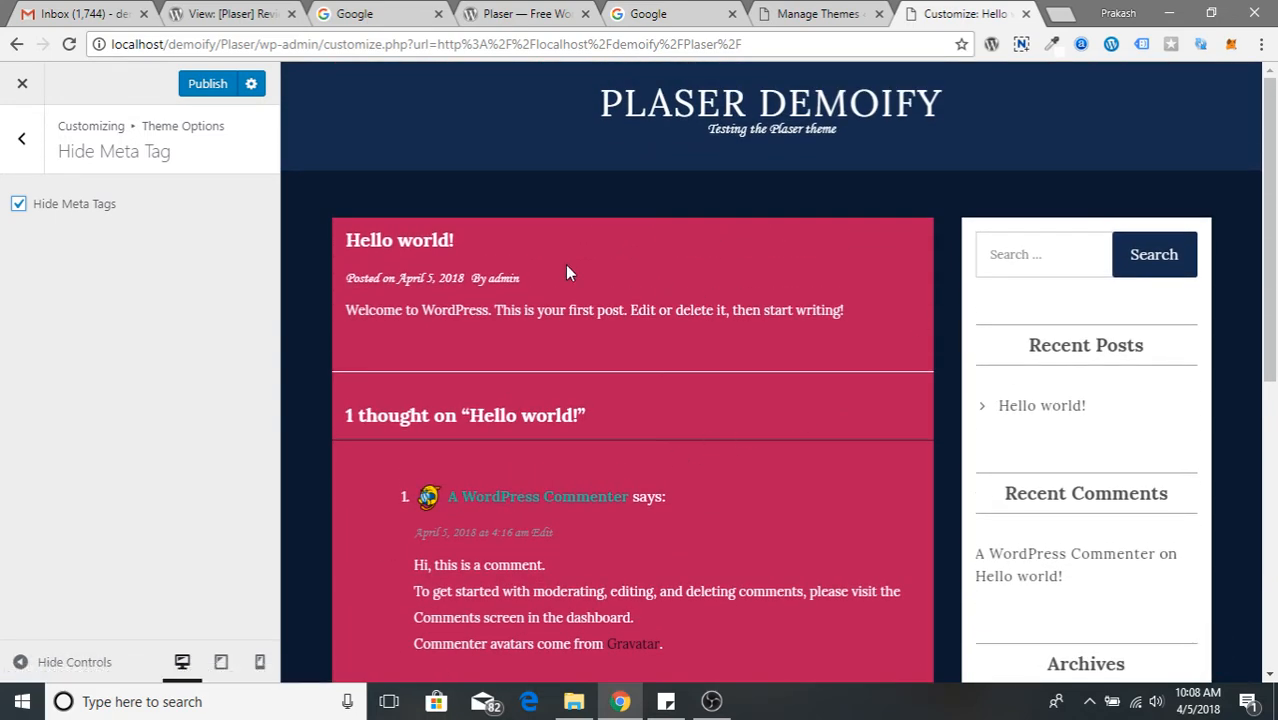
# - Create a new menu named "Top Men" and assign it to the Primary location, consulting the theme's WordPress.org page for its menu placement
pyautogui.click(22, 145)
pyautogui.click(22, 145)
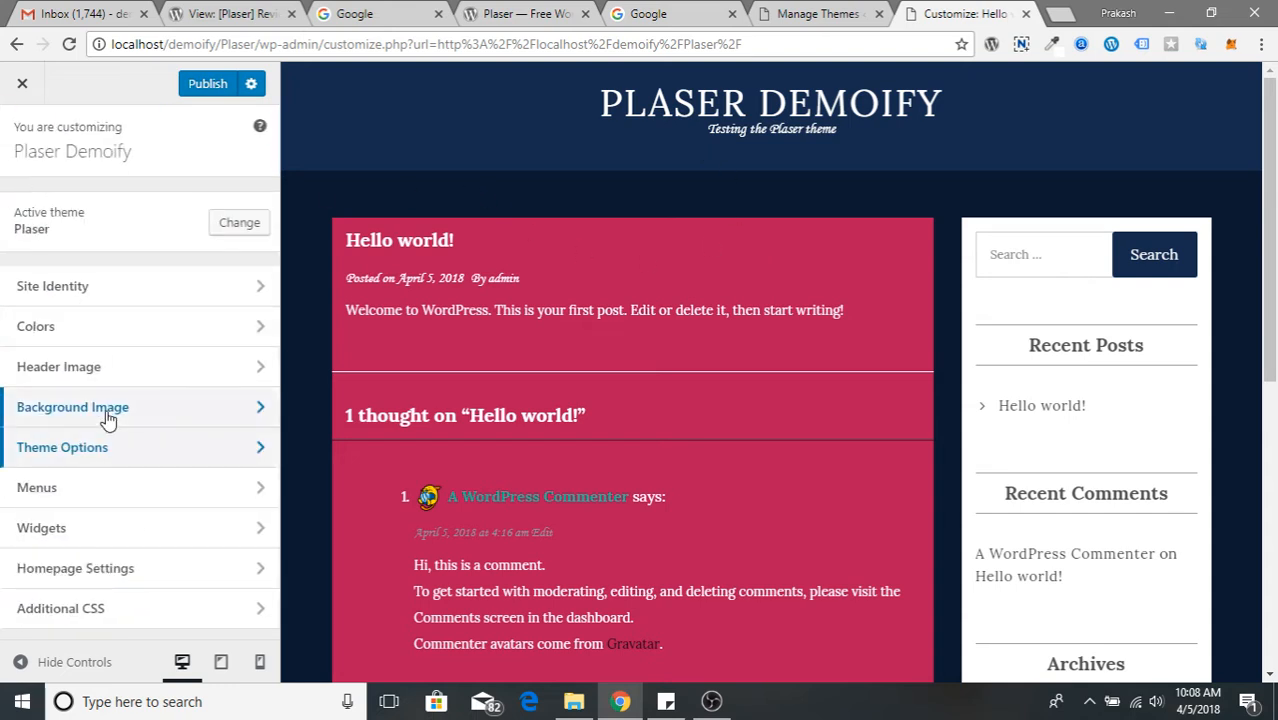
pyautogui.click(146, 495)
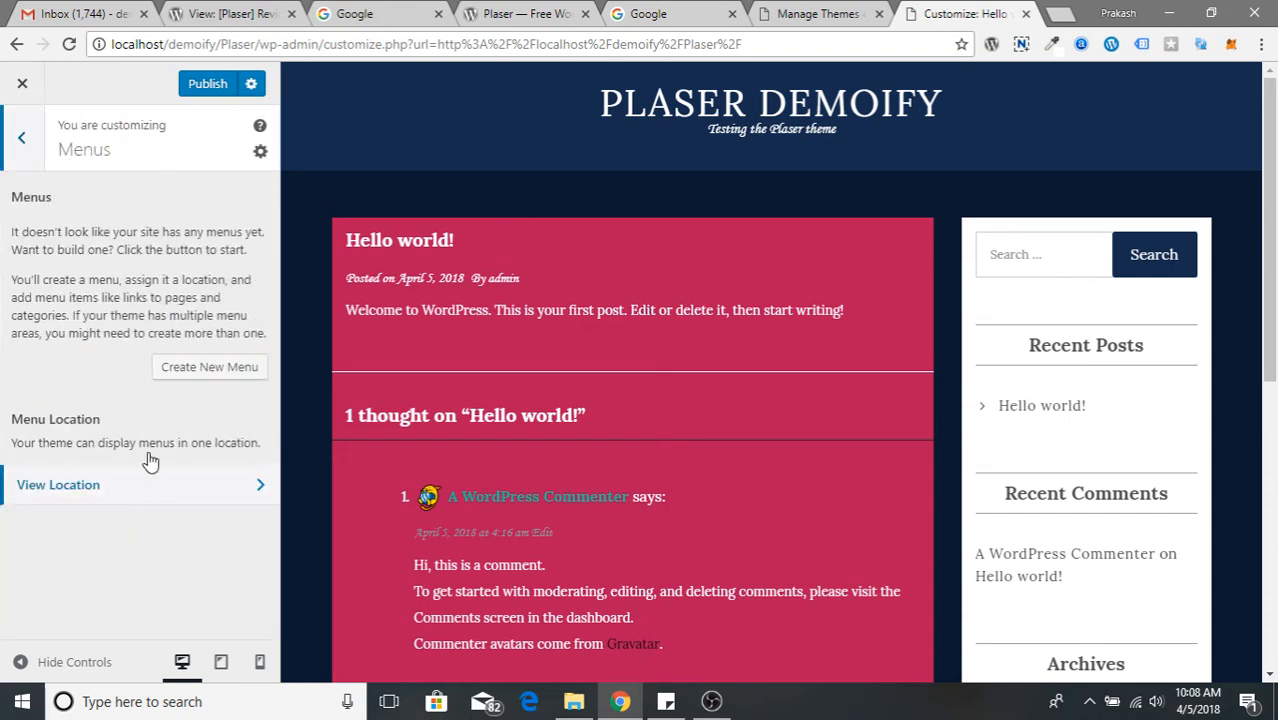
pyautogui.click(220, 366)
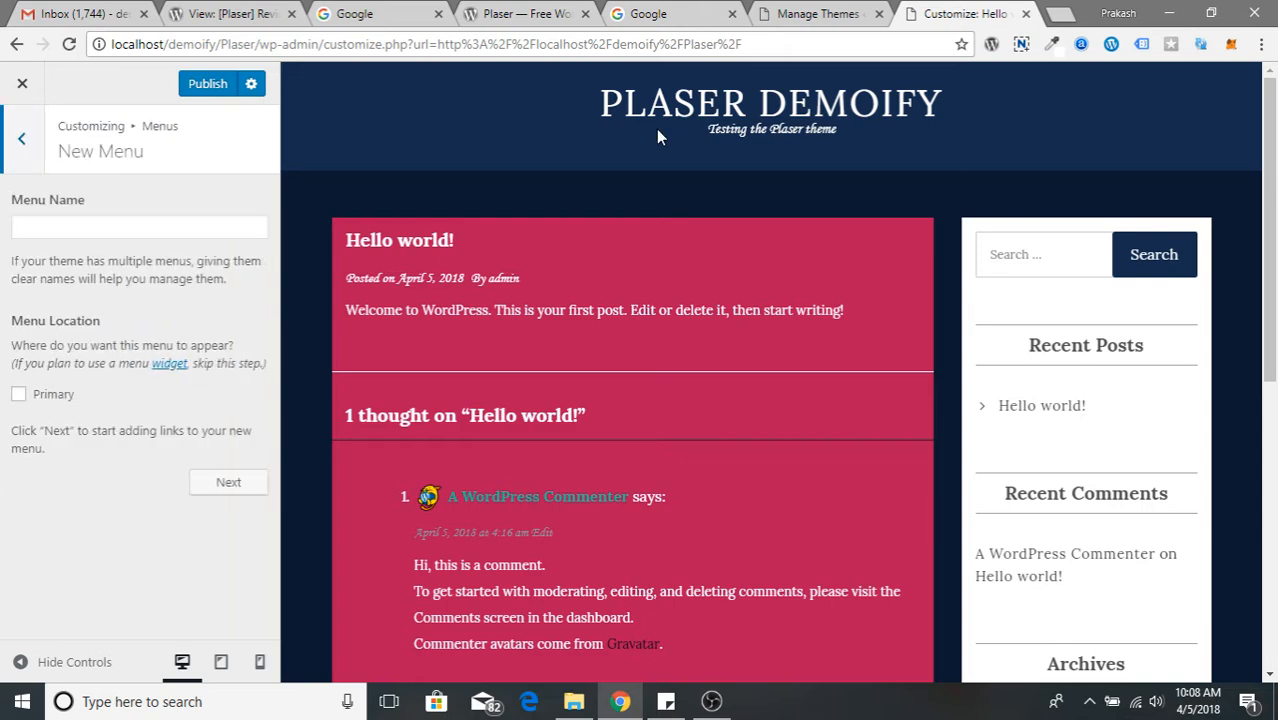
pyautogui.click(530, 14)
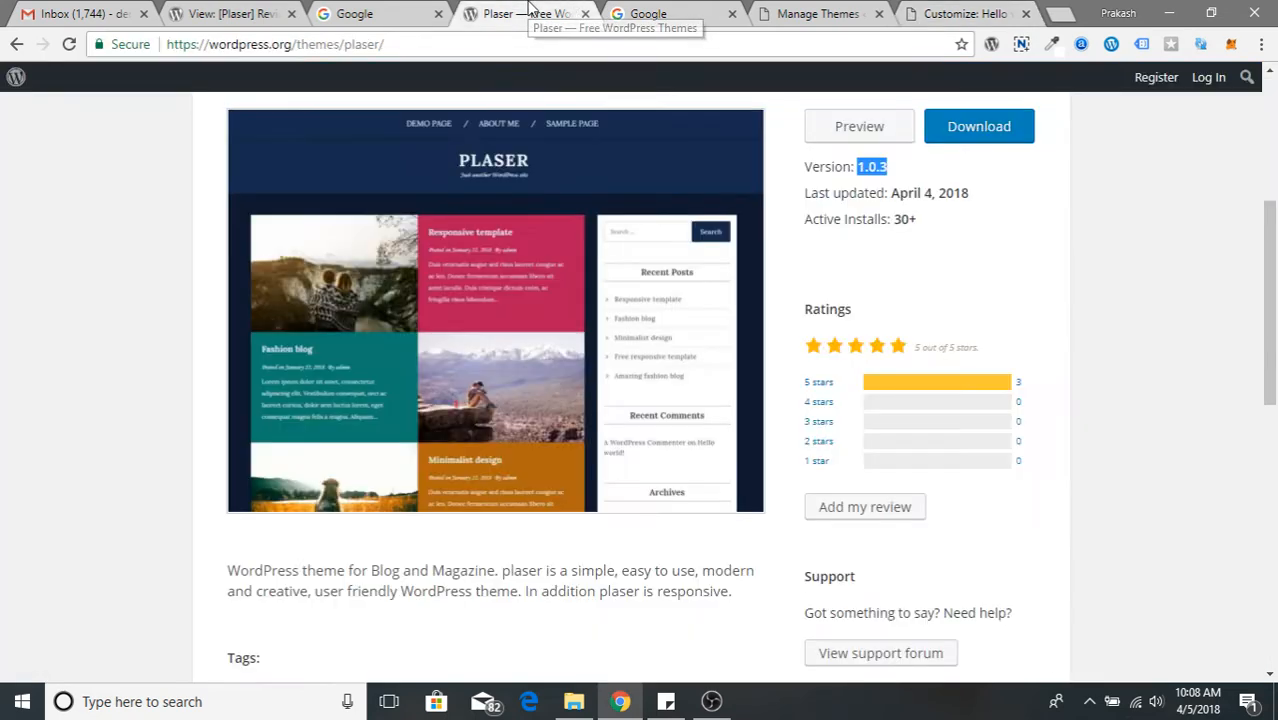
pyautogui.click(967, 10)
pyautogui.click(120, 229)
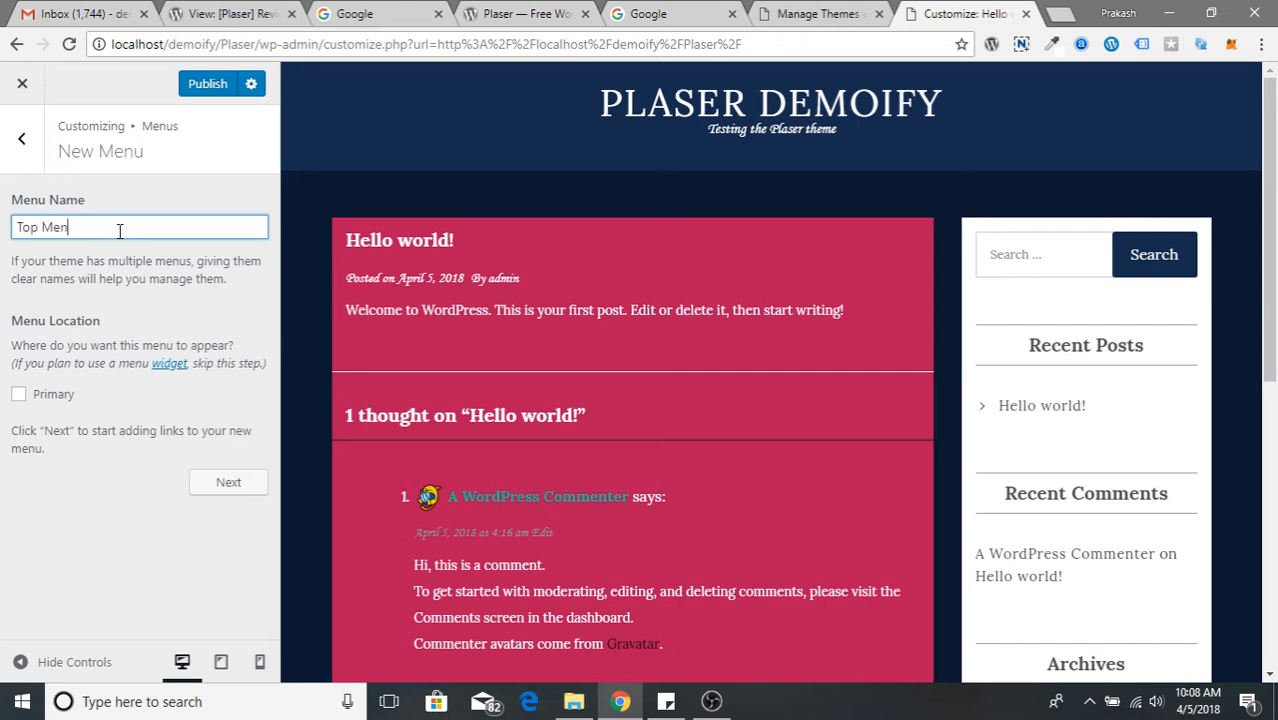
pyautogui.press('Return')
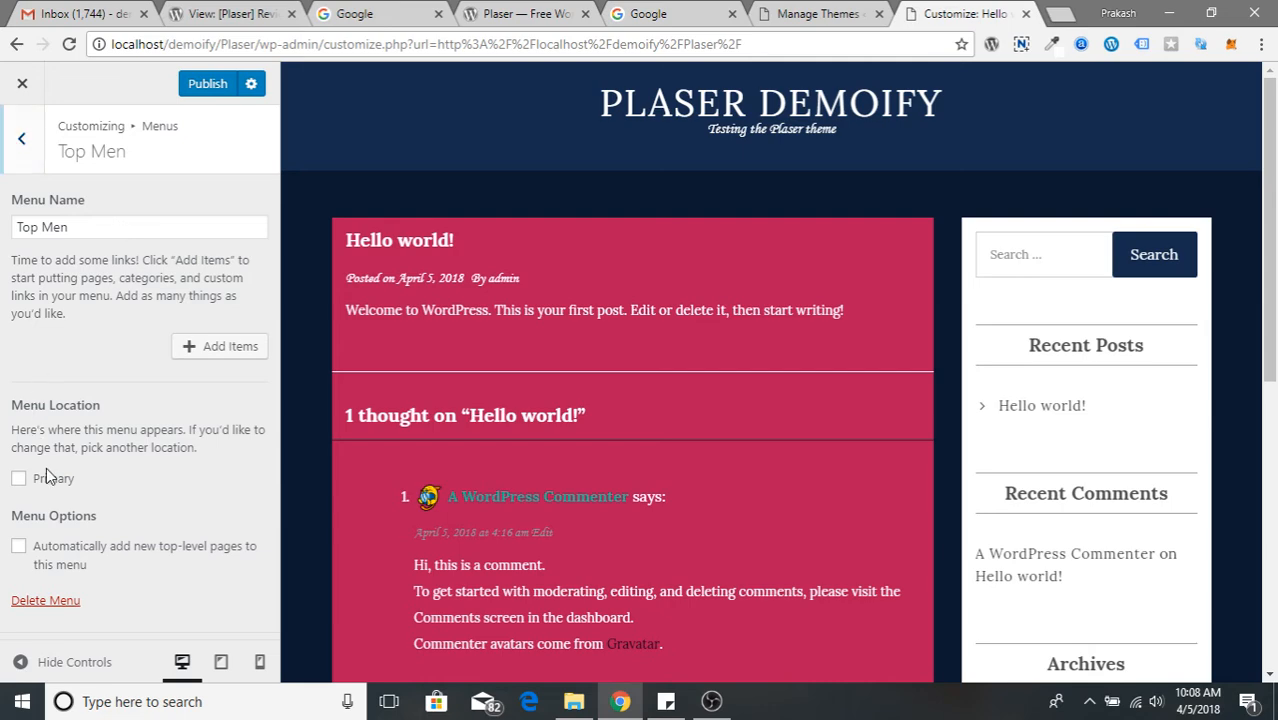
pyautogui.click(20, 478)
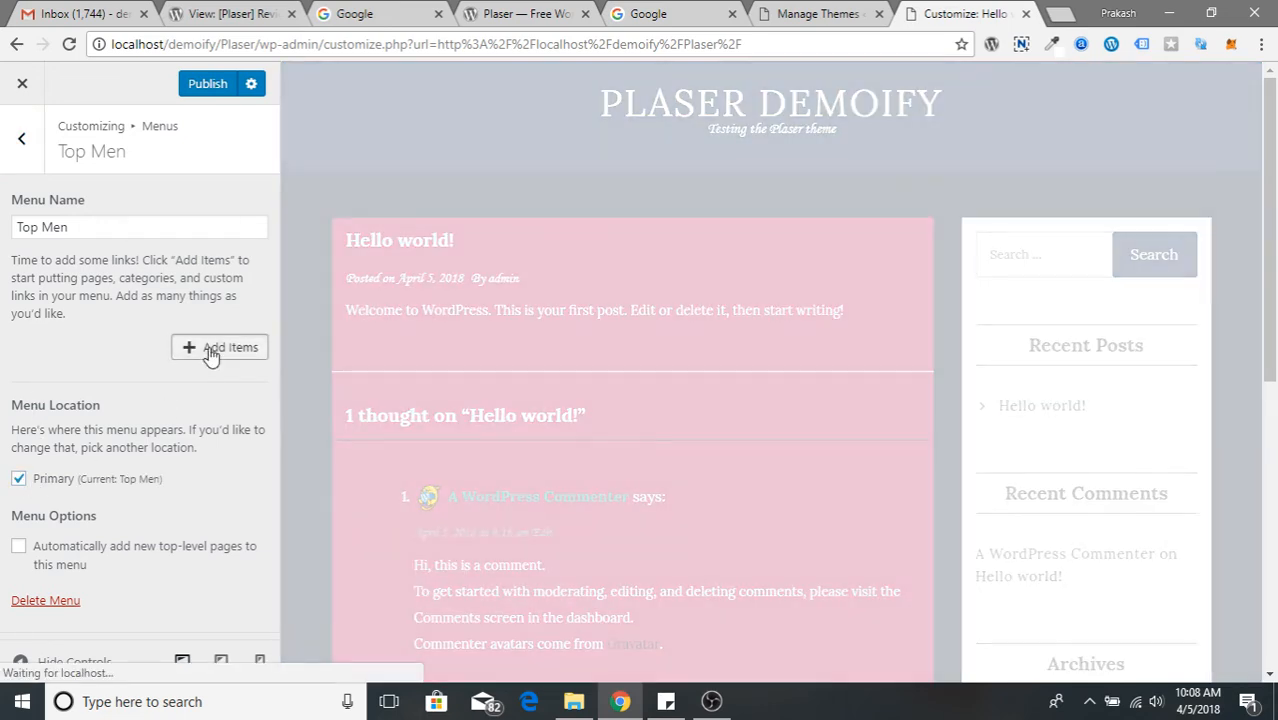
# - Add the Home and Sample Page items to the Top Men menu
pyautogui.click(211, 352)
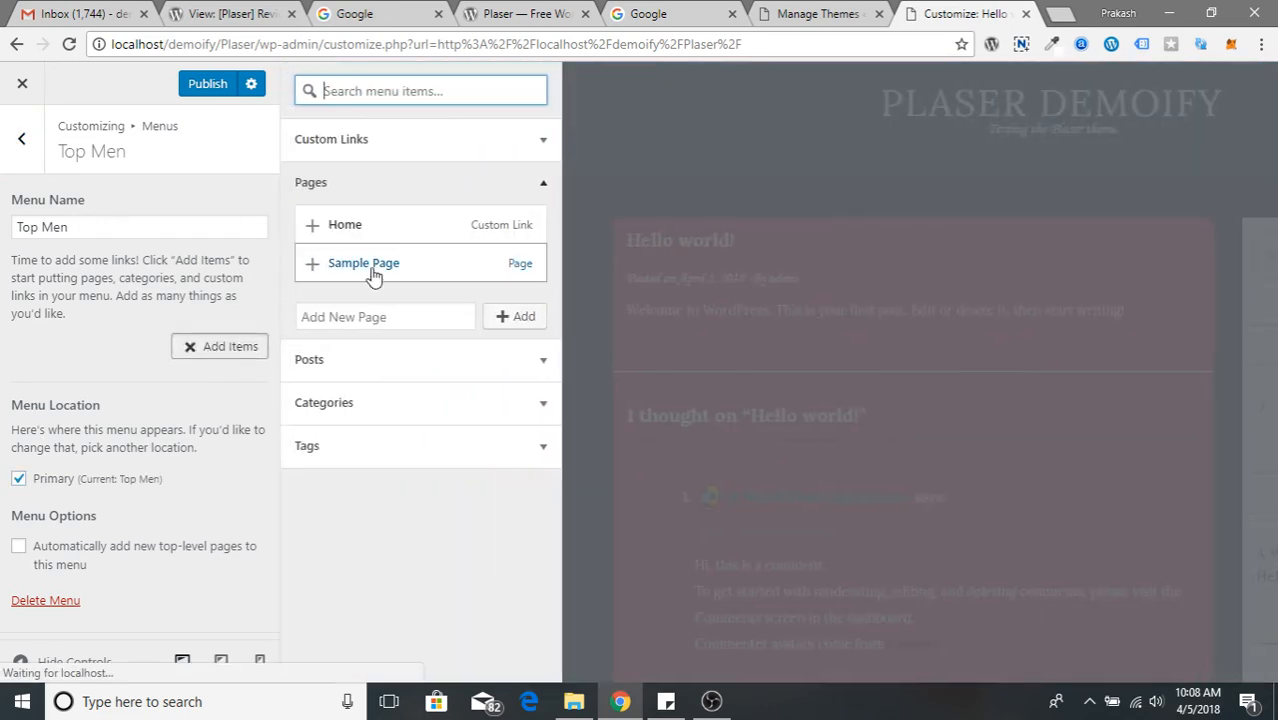
pyautogui.click(376, 232)
pyautogui.click(371, 263)
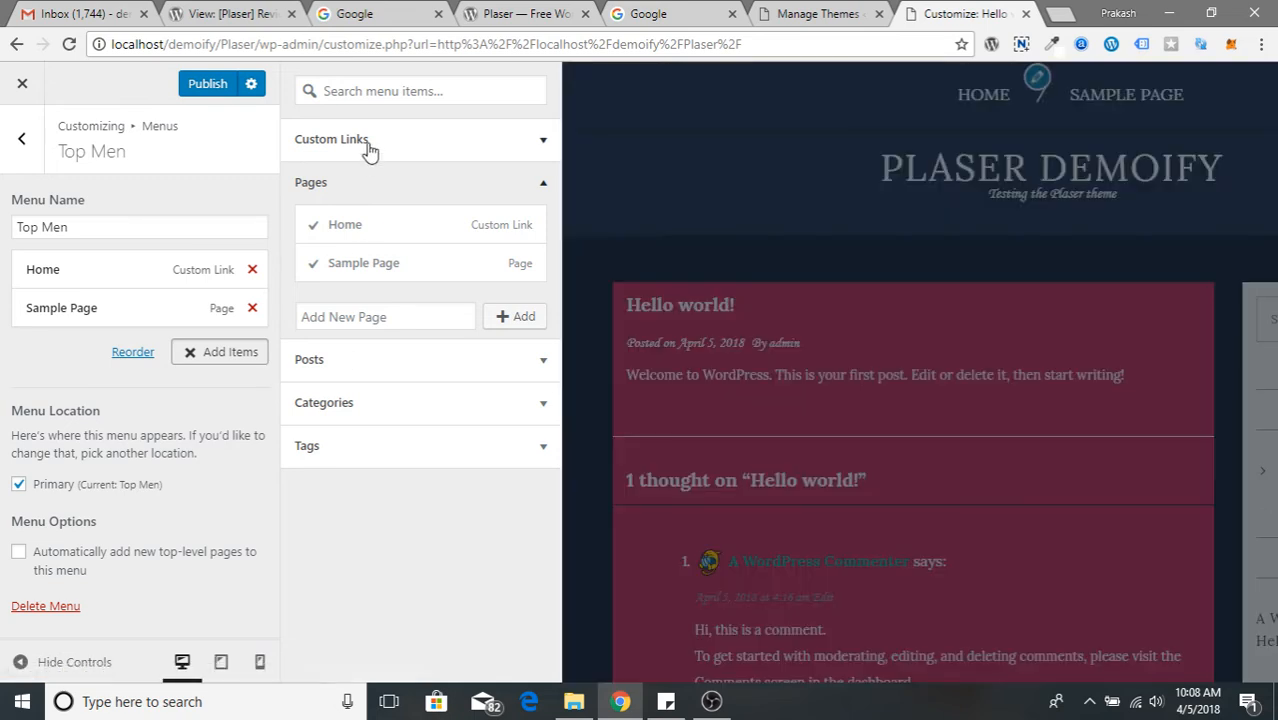
# - Add a custom link with the URL # and the text "Contact us" to the menu
pyautogui.click(371, 140)
pyautogui.click(296, 183)
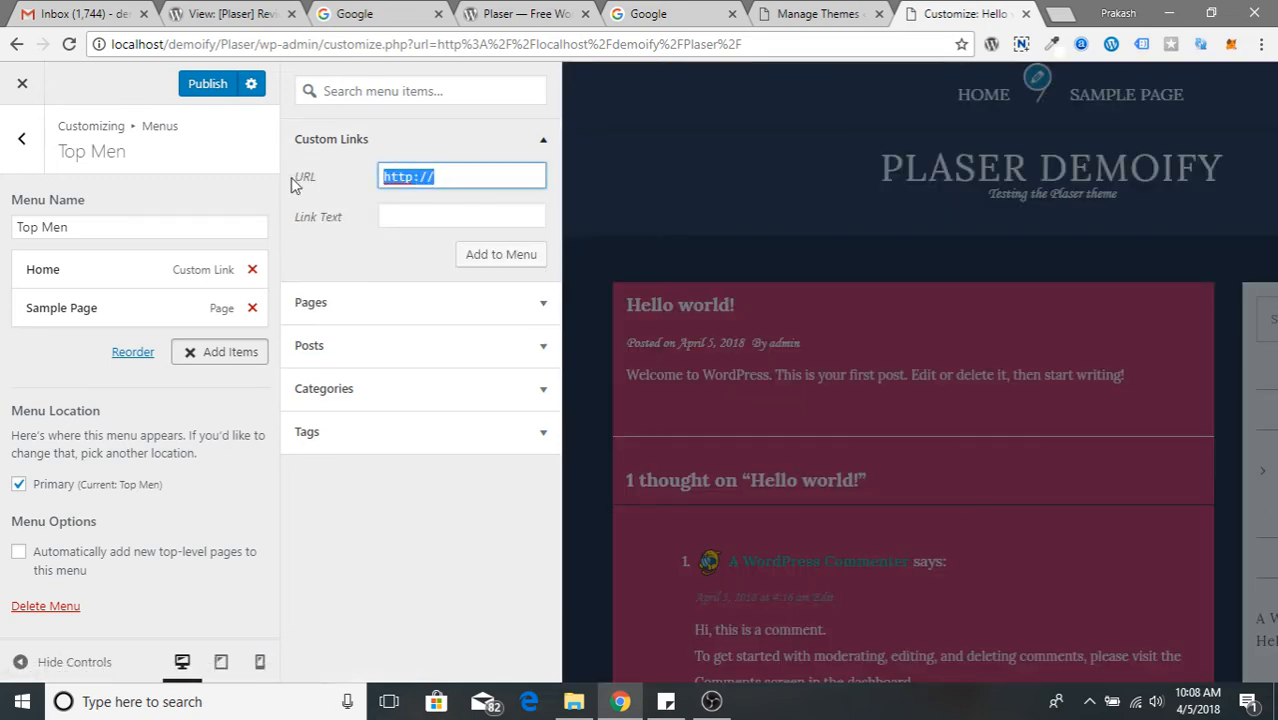
pyautogui.write('#')
pyautogui.press('Tab')
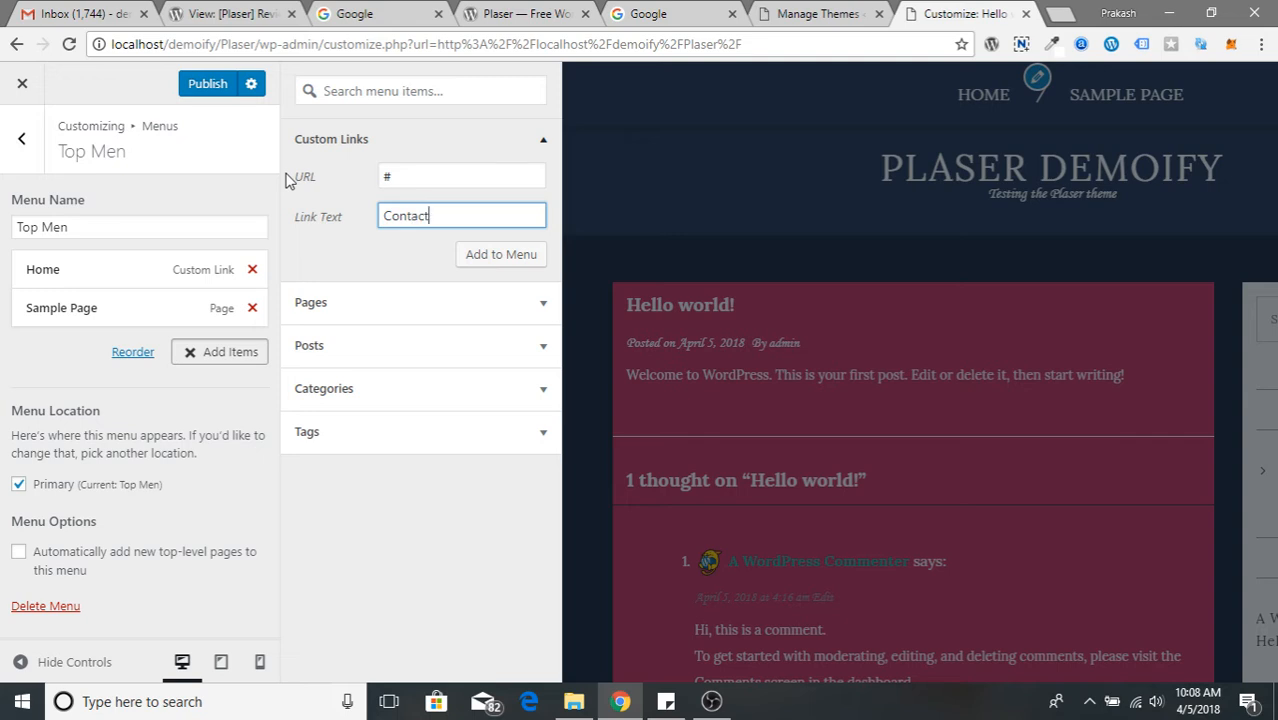
pyautogui.write('Contact us')
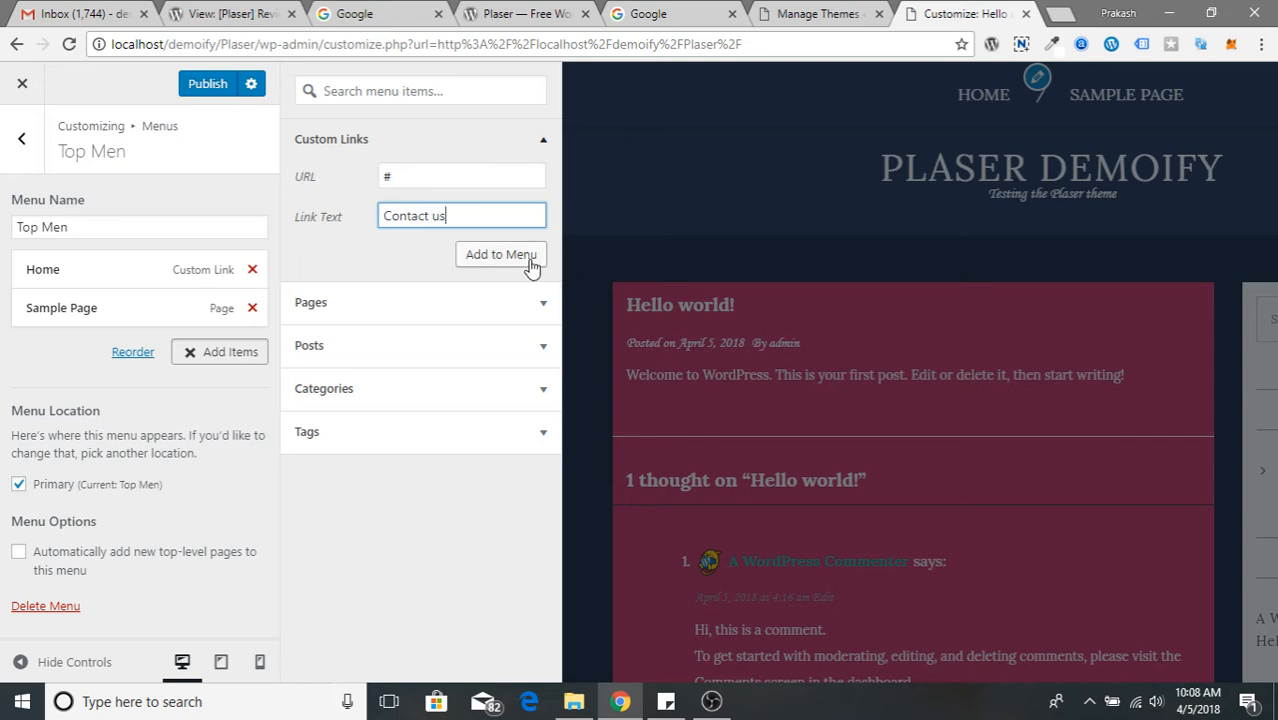
pyautogui.click(522, 258)
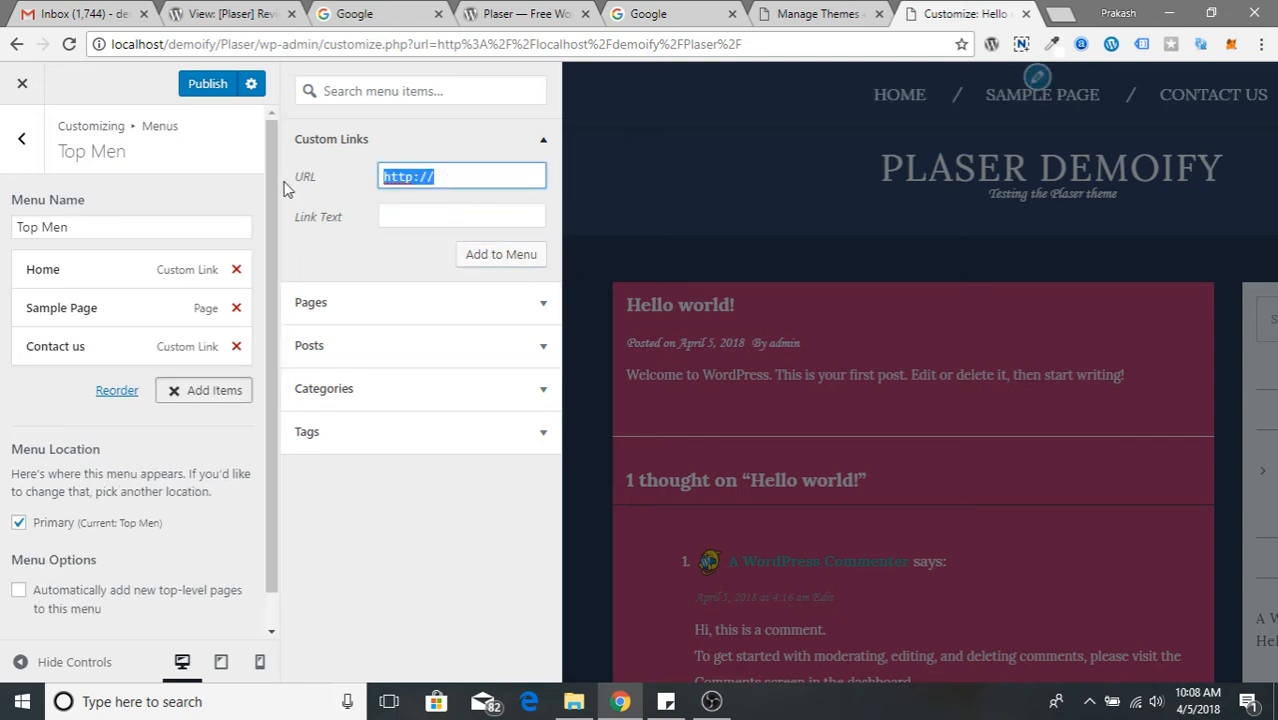
# - Add an "About Us" custom link with the URL #, and remove Sample Page from the menu
pyautogui.write('#')
pyautogui.press('Tab')
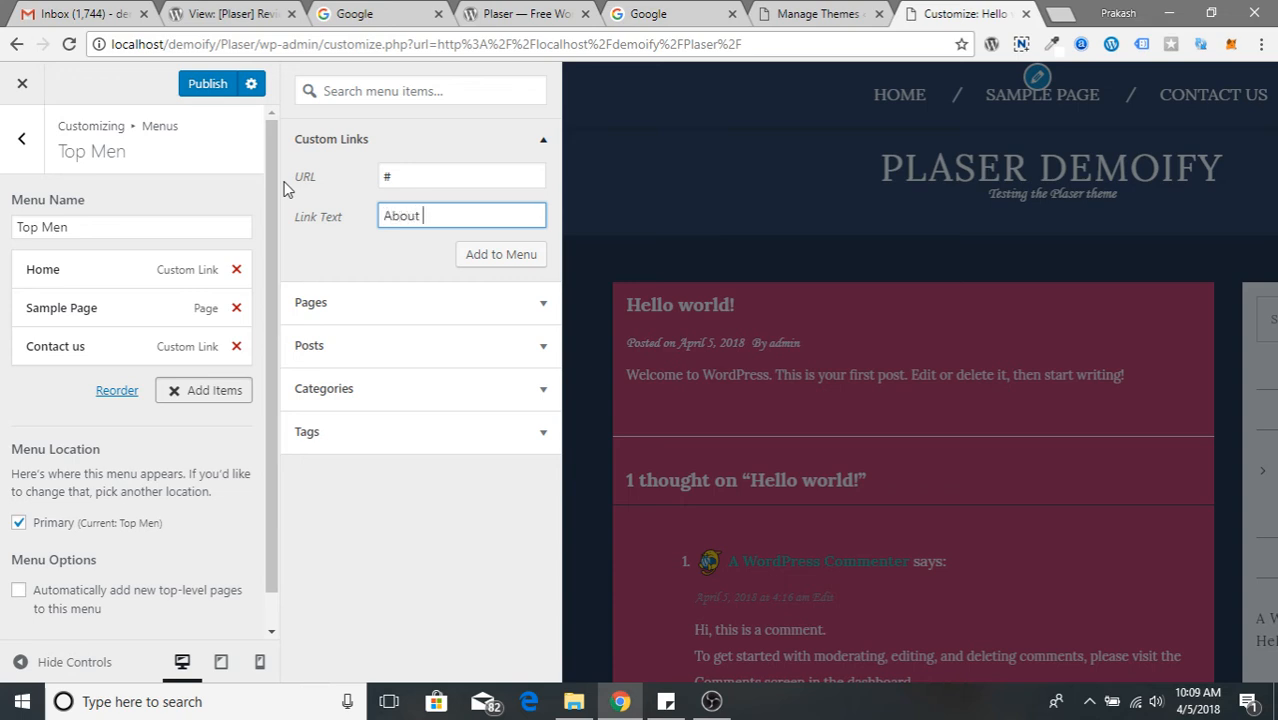
pyautogui.click(513, 254)
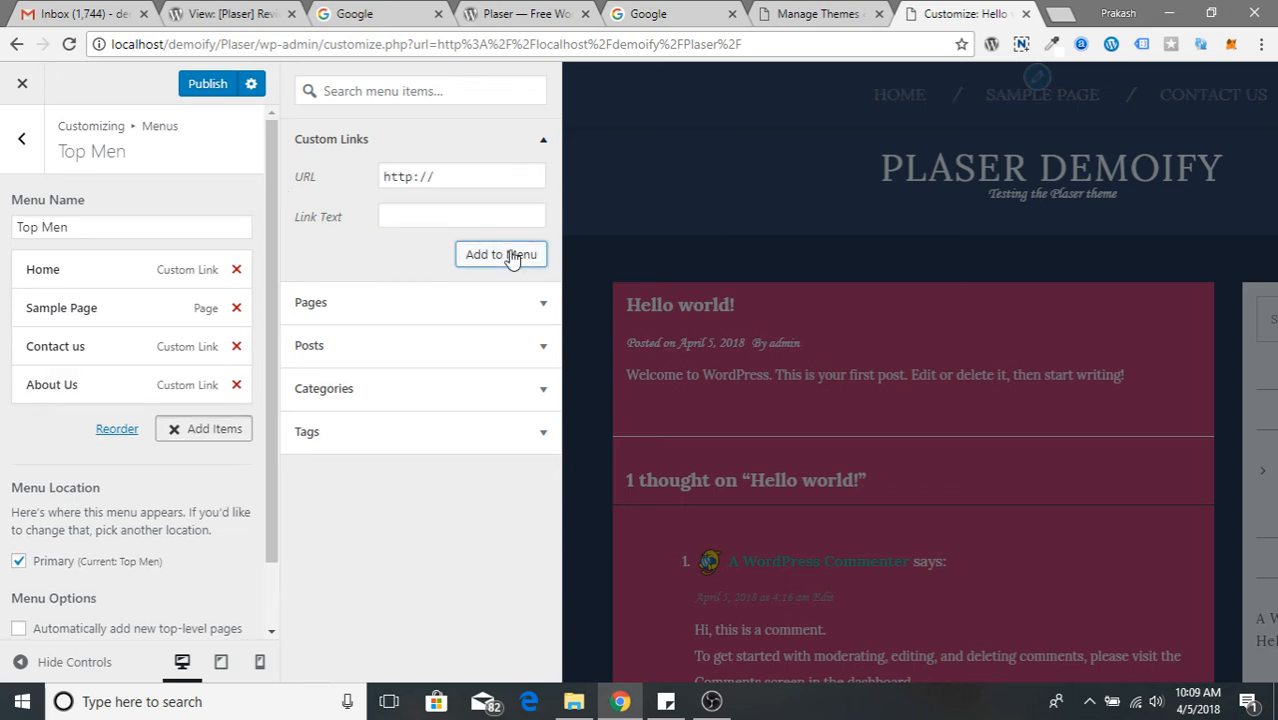
pyautogui.click(236, 309)
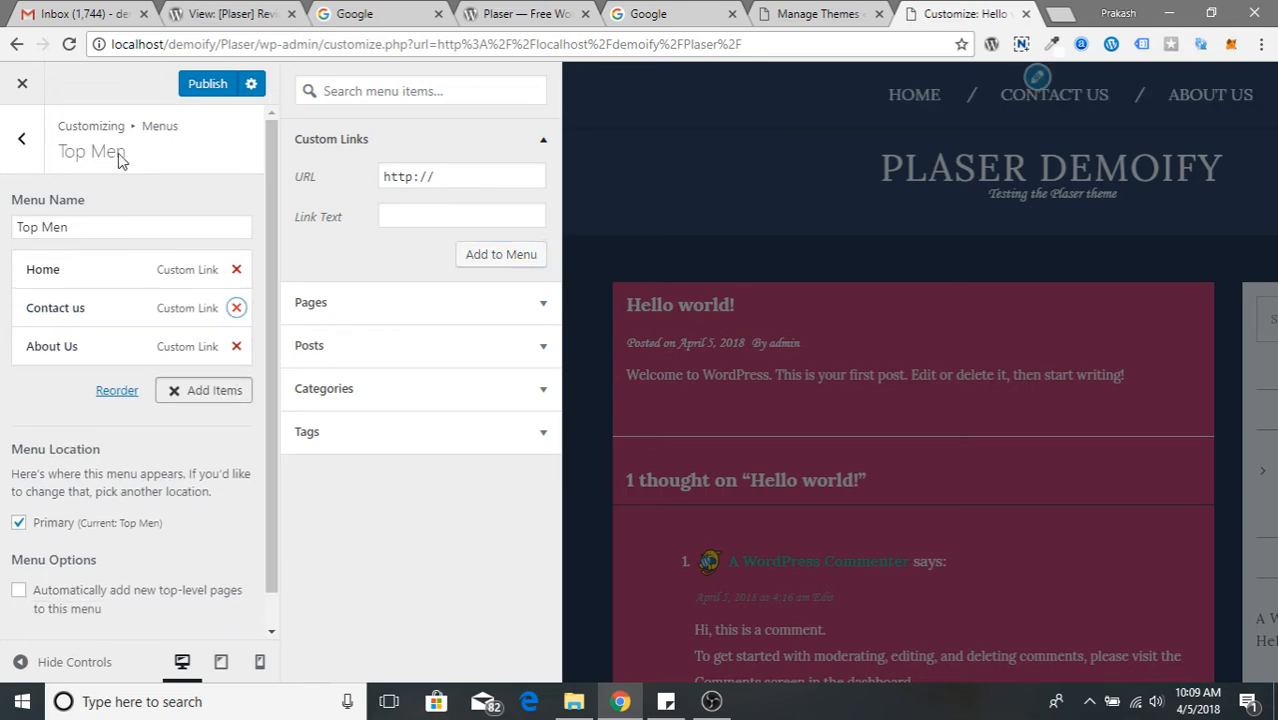
pyautogui.click(12, 150)
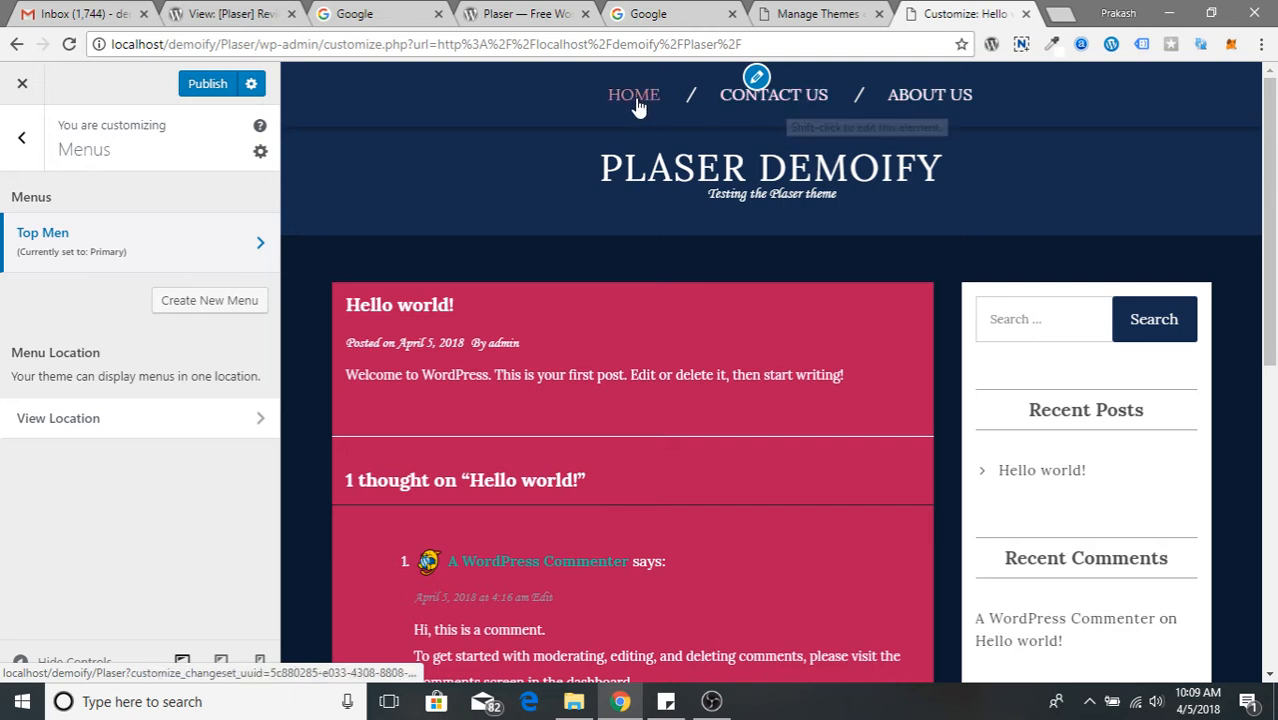
# - Remove the Meta widget from the Sidebar widget area
pyautogui.click(20, 145)
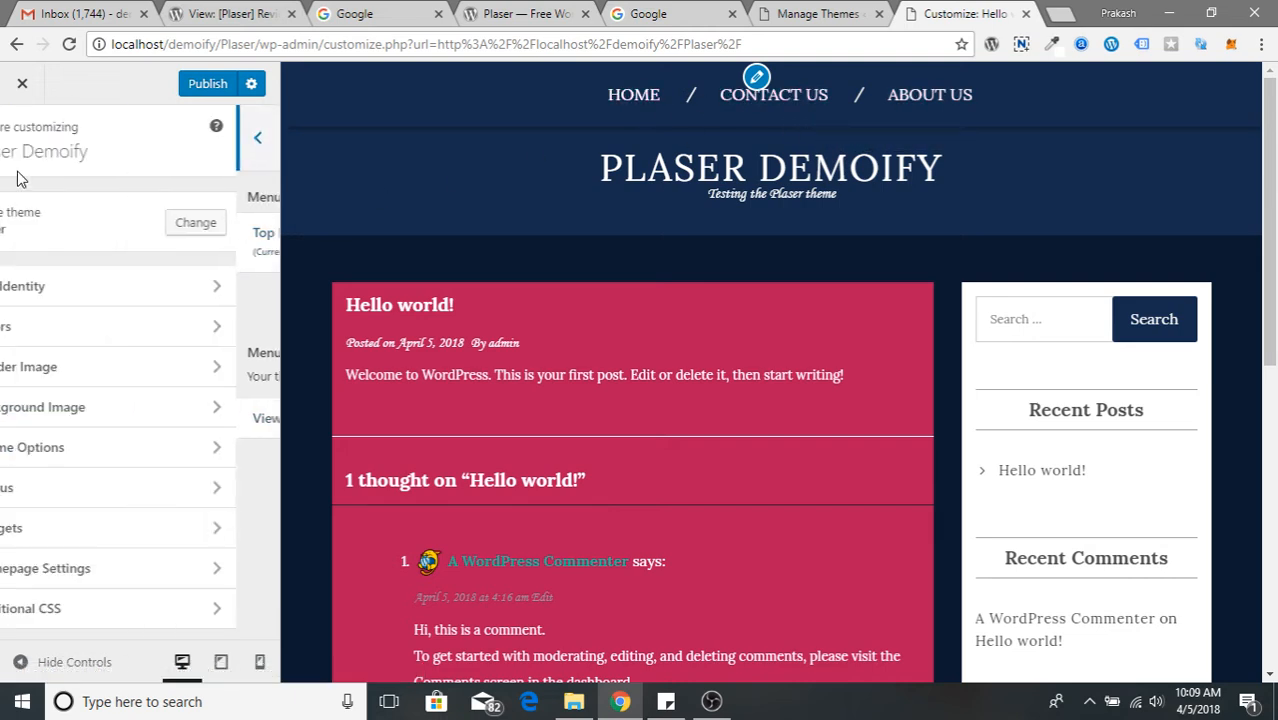
pyautogui.click(108, 532)
pyautogui.scroll(-2, 980, 365)
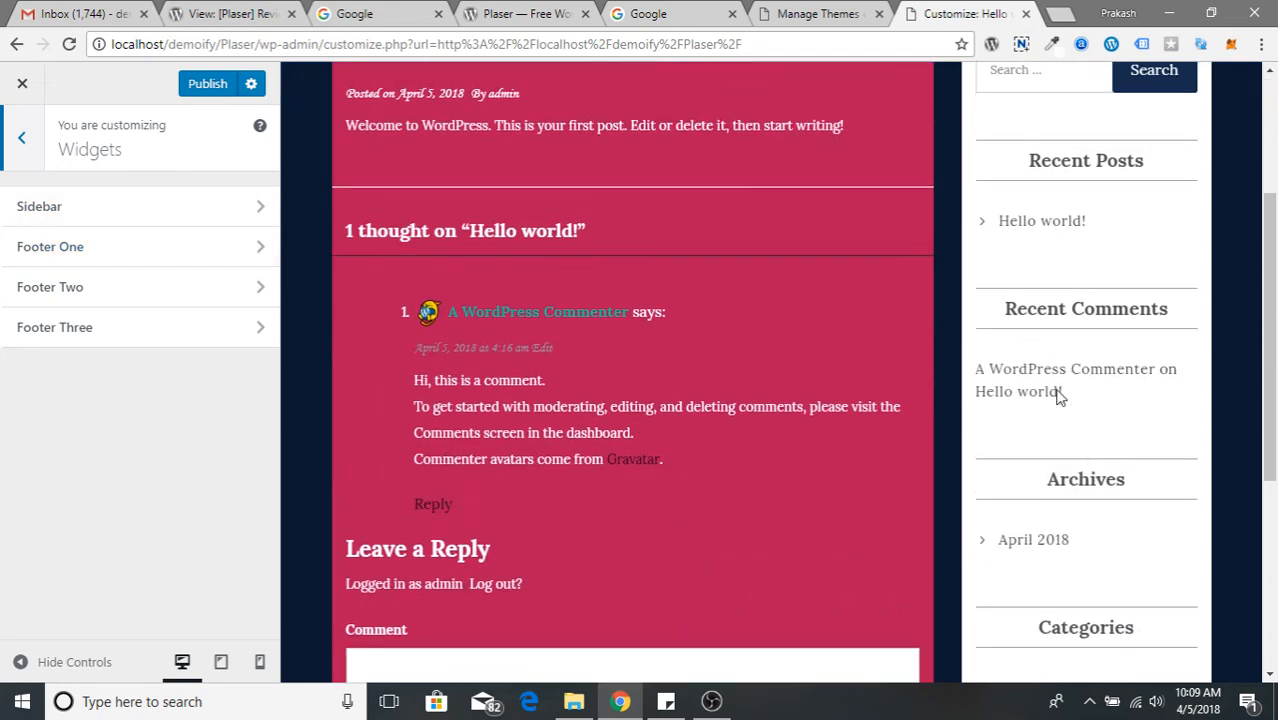
pyautogui.scroll(1, 1090, 408)
pyautogui.click(29, 210)
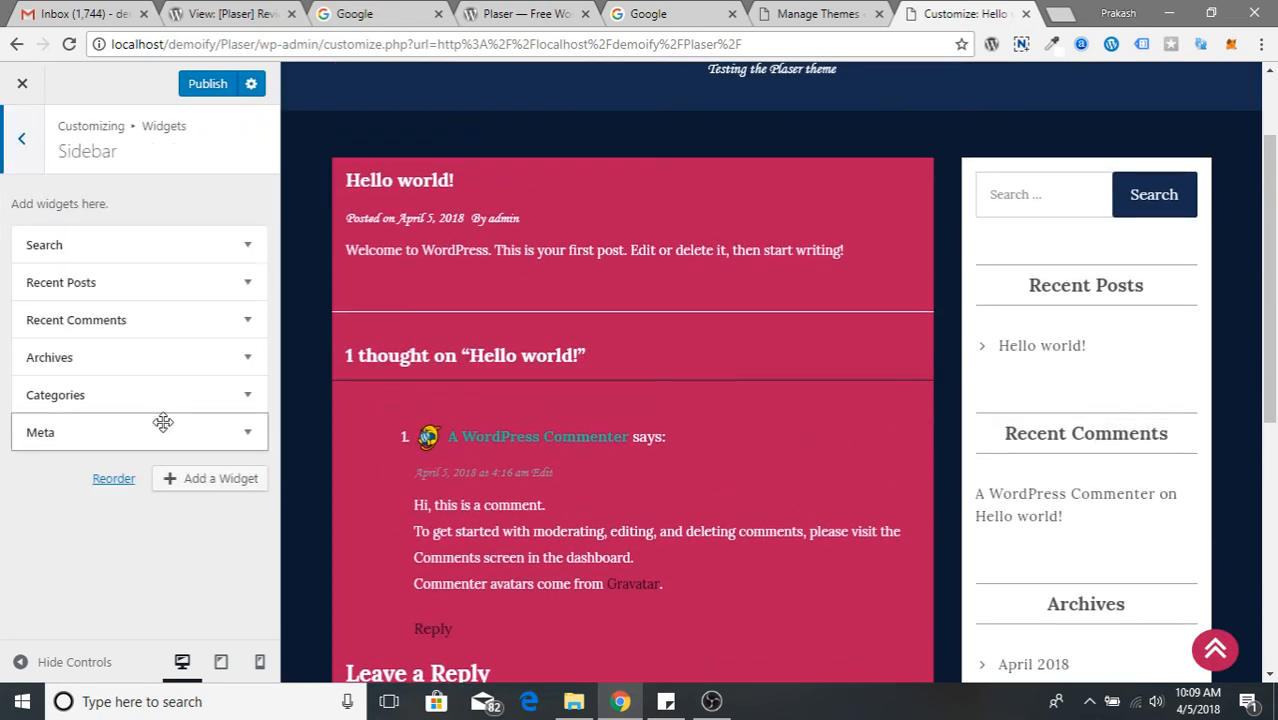
pyautogui.click(247, 436)
pyautogui.scroll(-5, 740, 530)
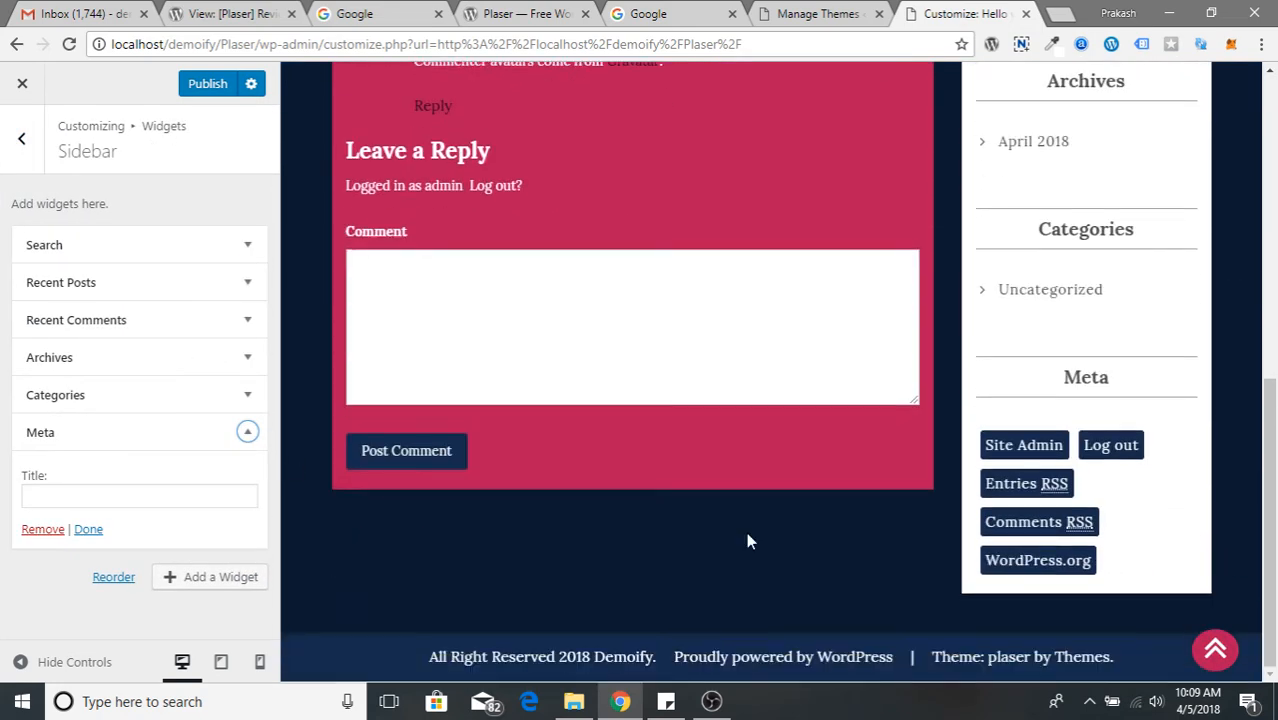
pyautogui.click(43, 530)
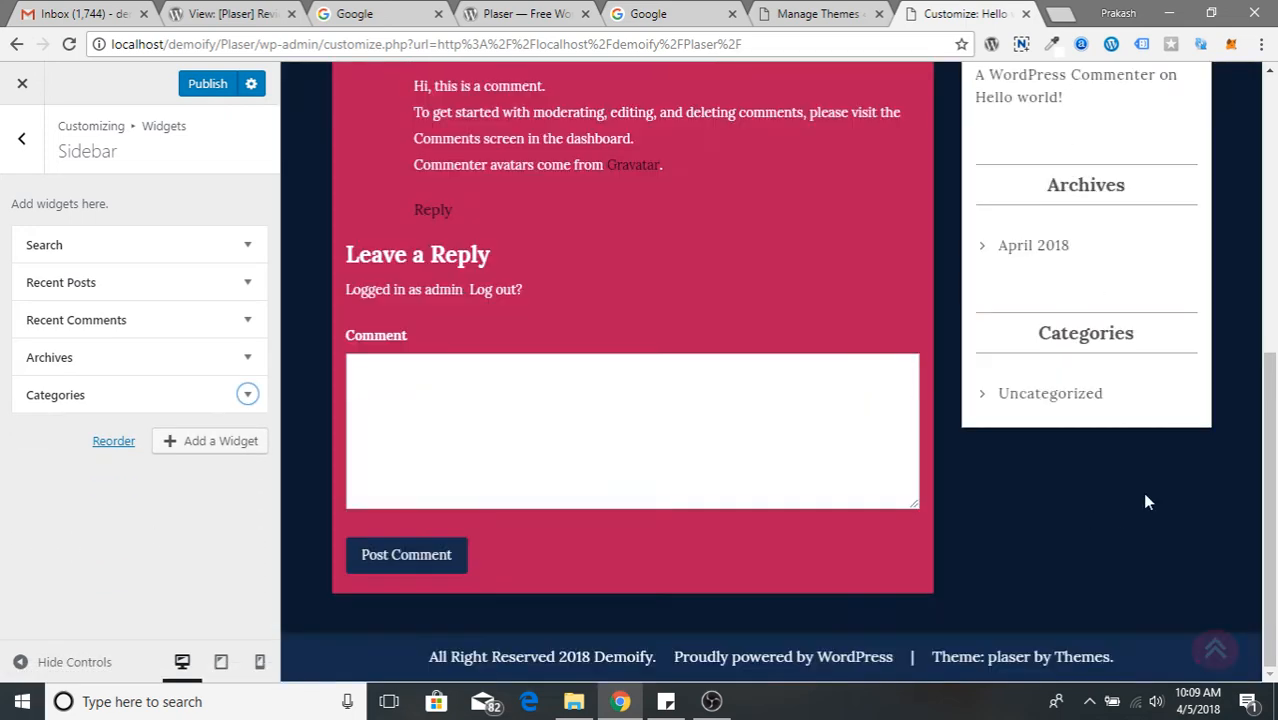
# - Add a Search widget to the Footer One widget area
pyautogui.click(21, 145)
pyautogui.click(132, 250)
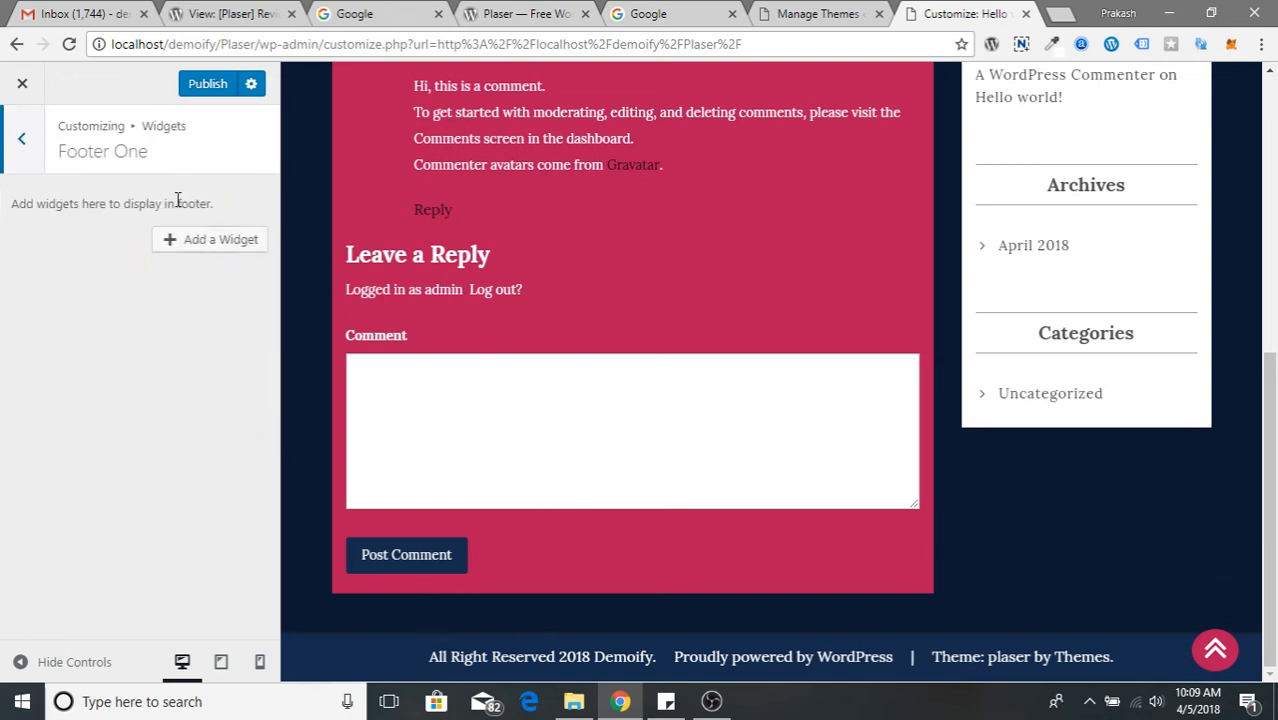
pyautogui.click(193, 243)
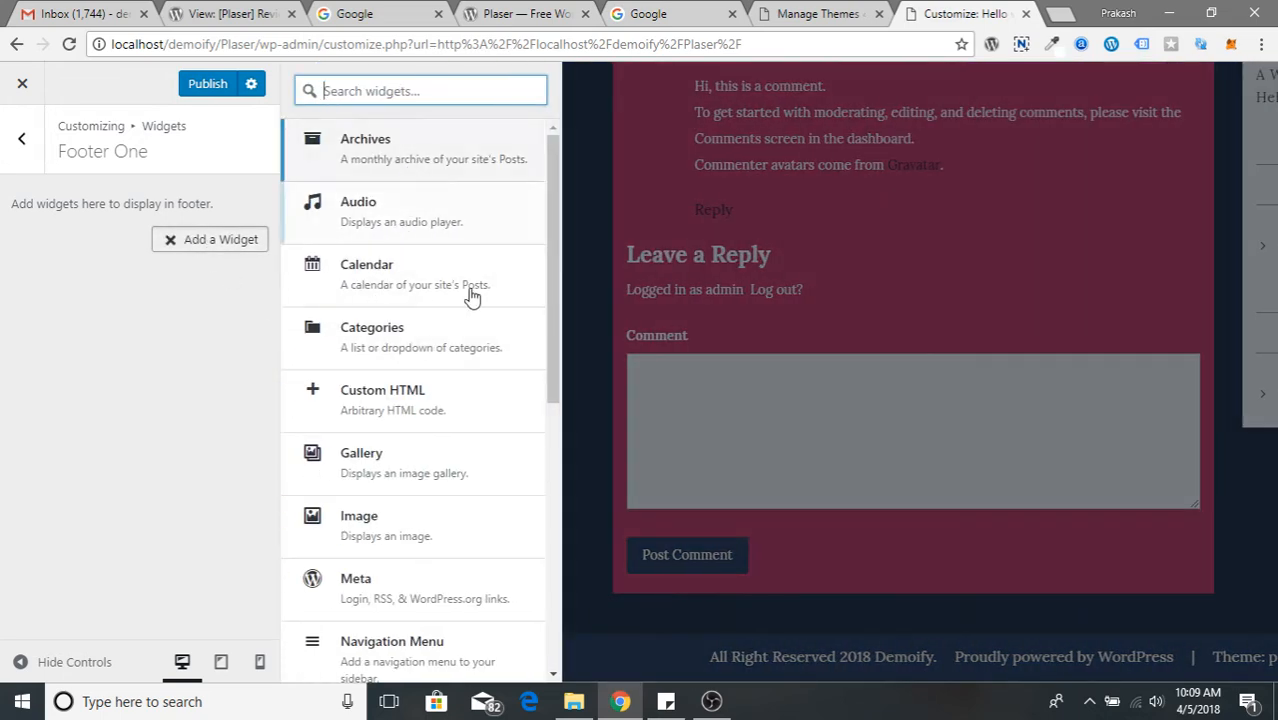
pyautogui.scroll(-3, 404, 580)
pyautogui.scroll(-2, 404, 580)
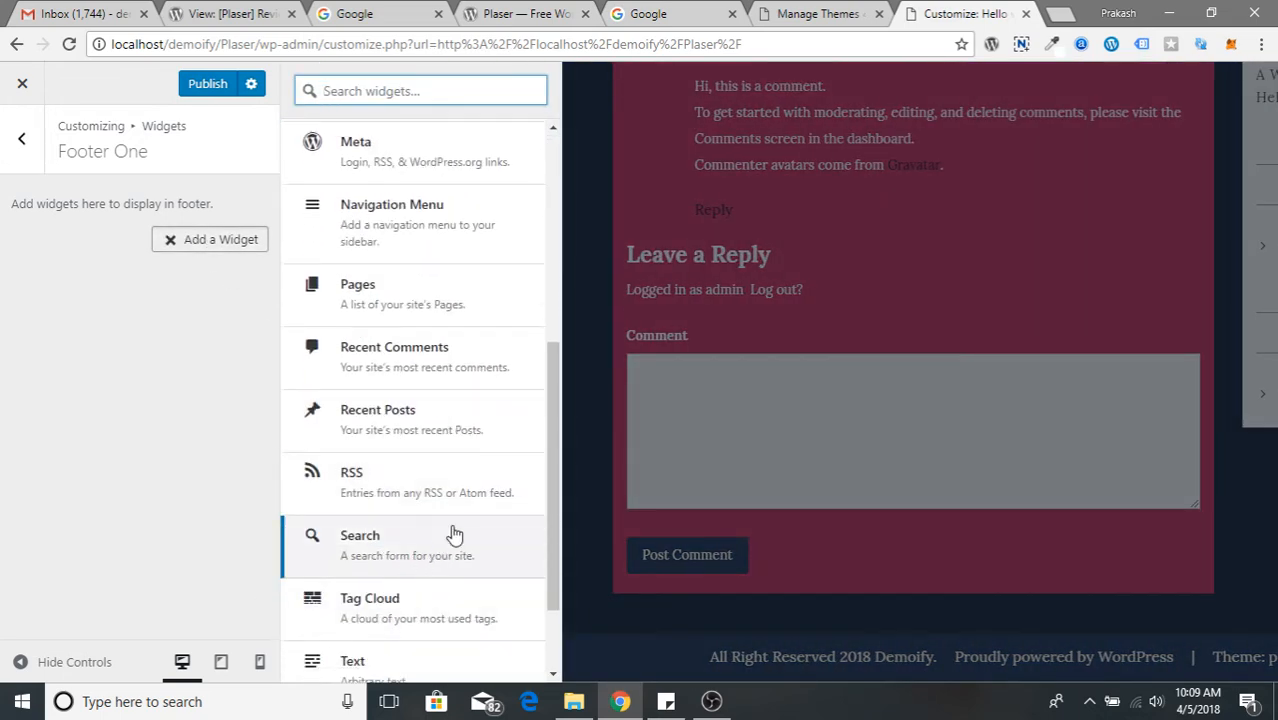
pyautogui.scroll(-2, 448, 522)
pyautogui.click(415, 430)
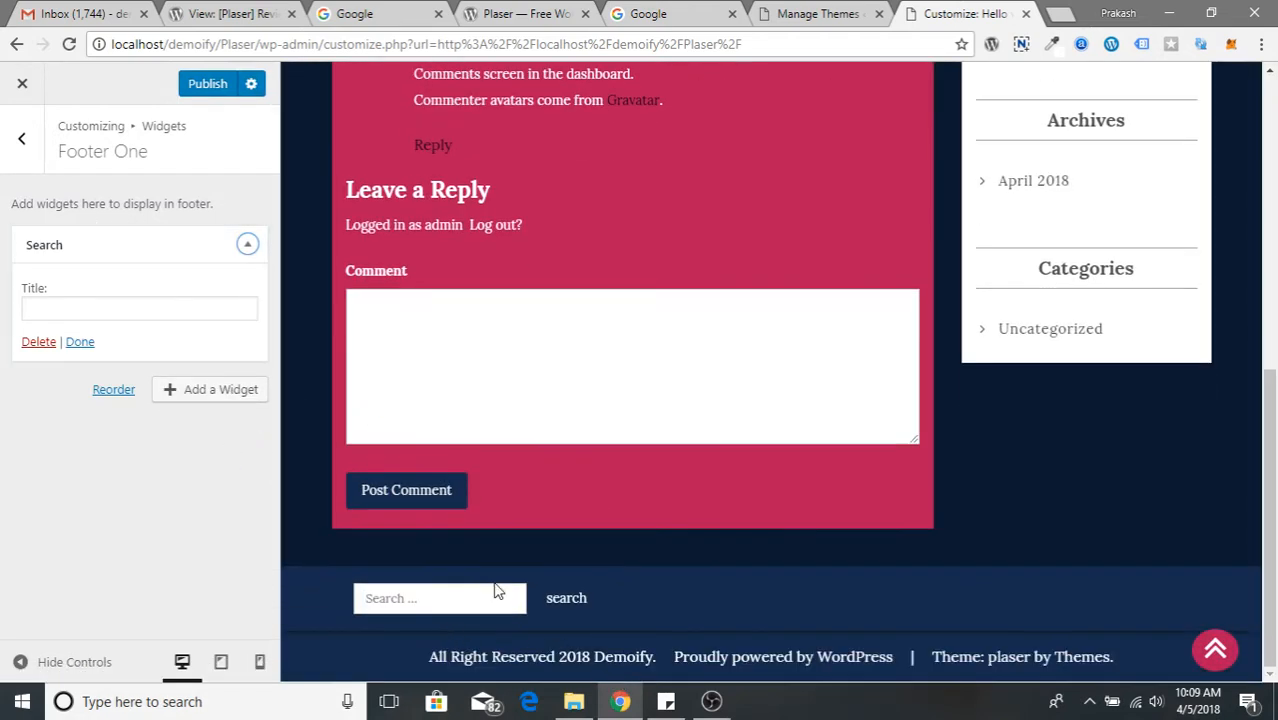
# - Add a Tag Cloud widget to the Footer Two widget area, keeping the Tags taxonomy
pyautogui.click(20, 145)
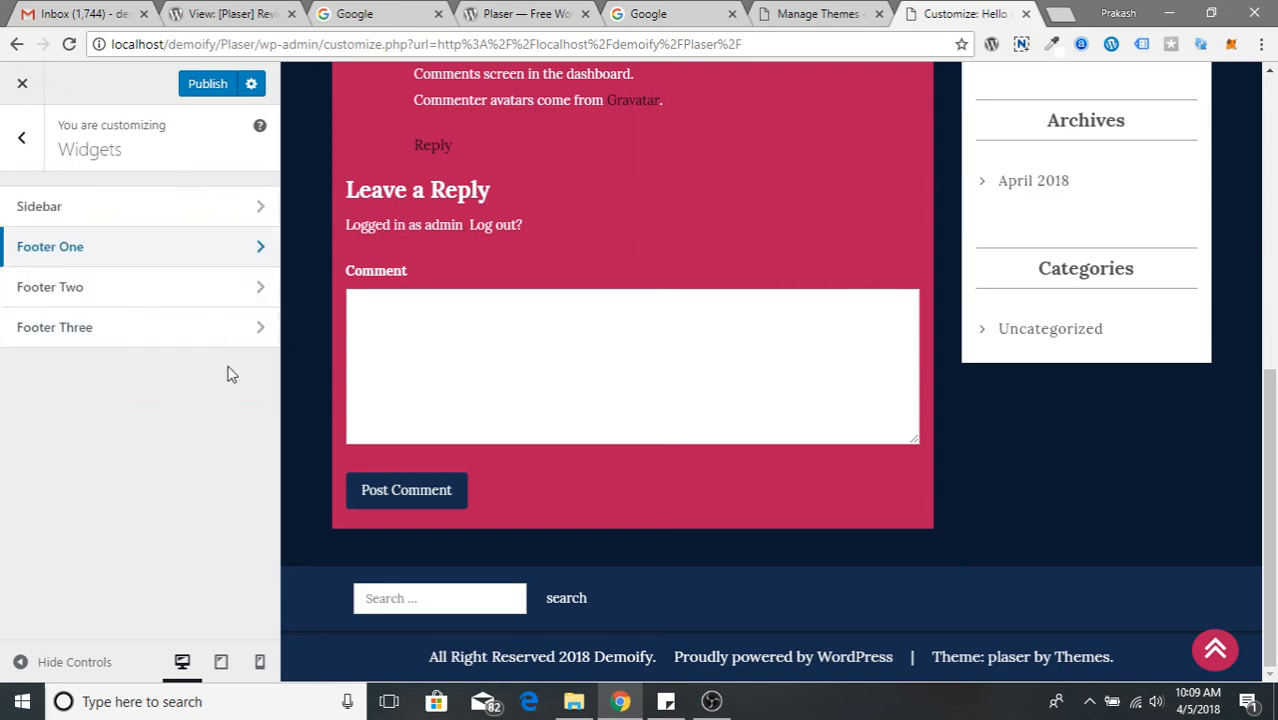
pyautogui.click(203, 300)
pyautogui.click(218, 246)
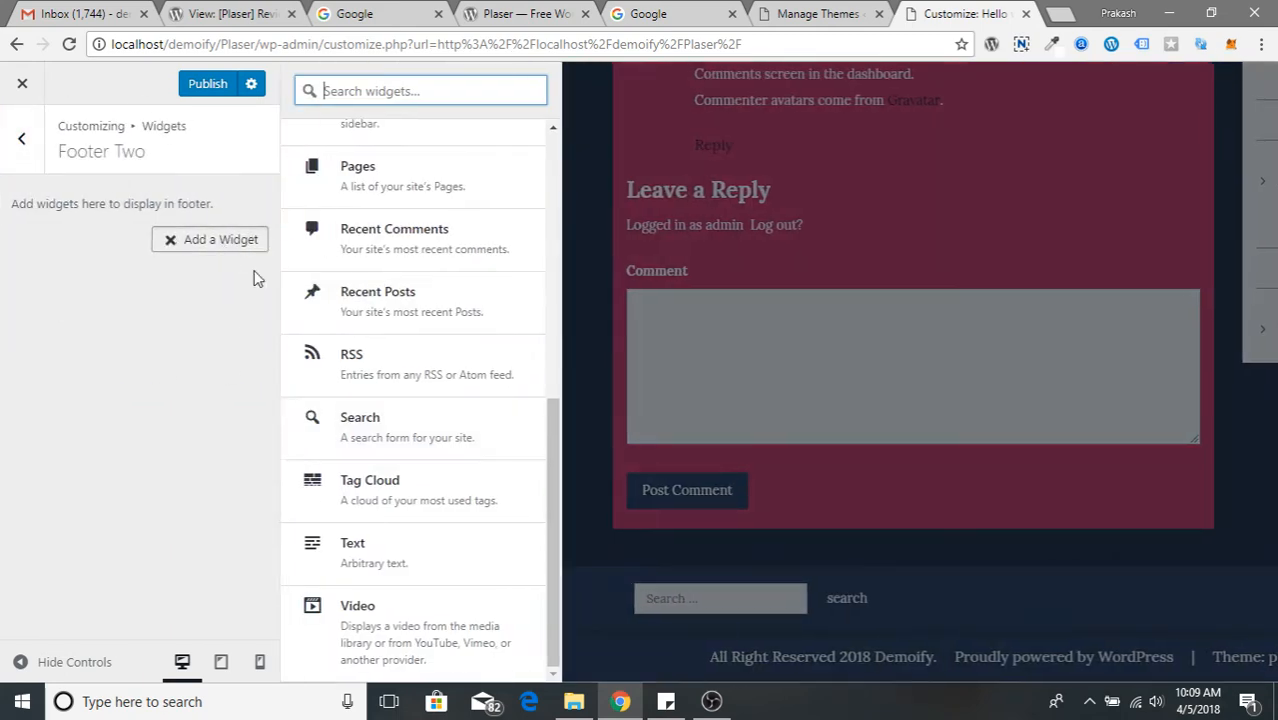
pyautogui.click(397, 505)
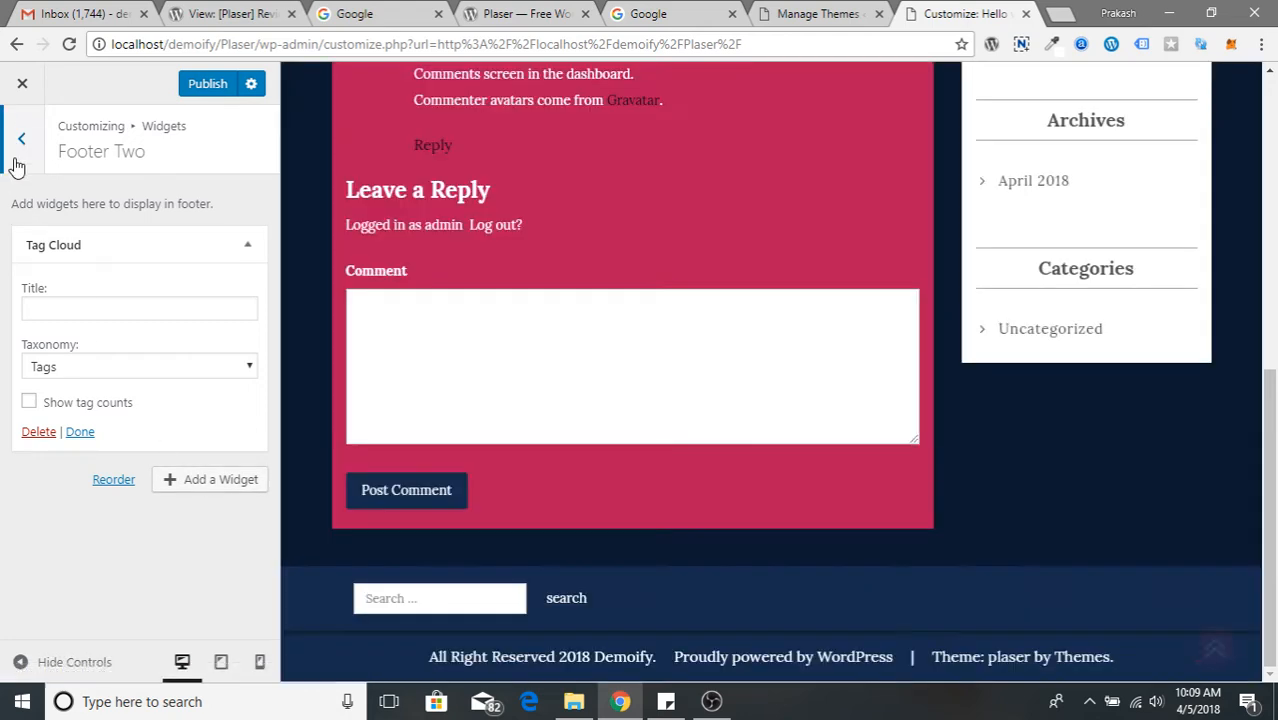
# - Add a Recent Comments widget to the Footer Three widget area and check the footer in the preview
pyautogui.click(14, 165)
pyautogui.click(135, 335)
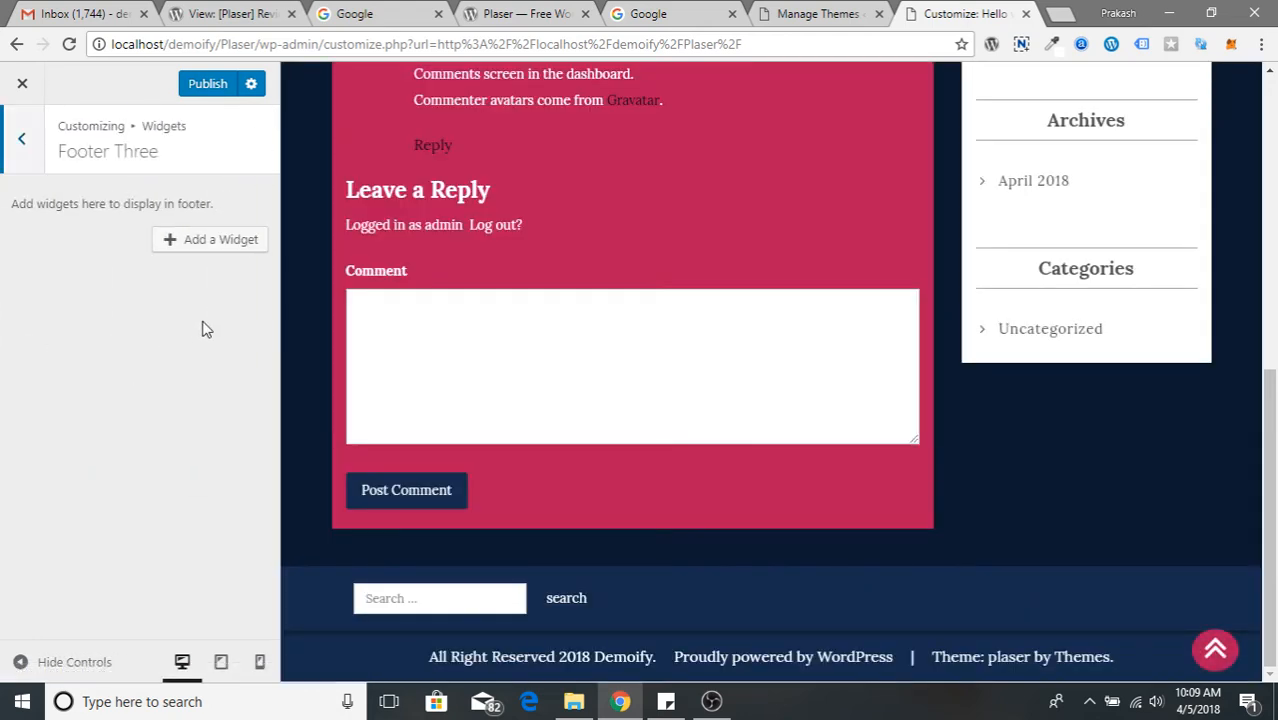
pyautogui.click(218, 246)
pyautogui.scroll(3, 450, 607)
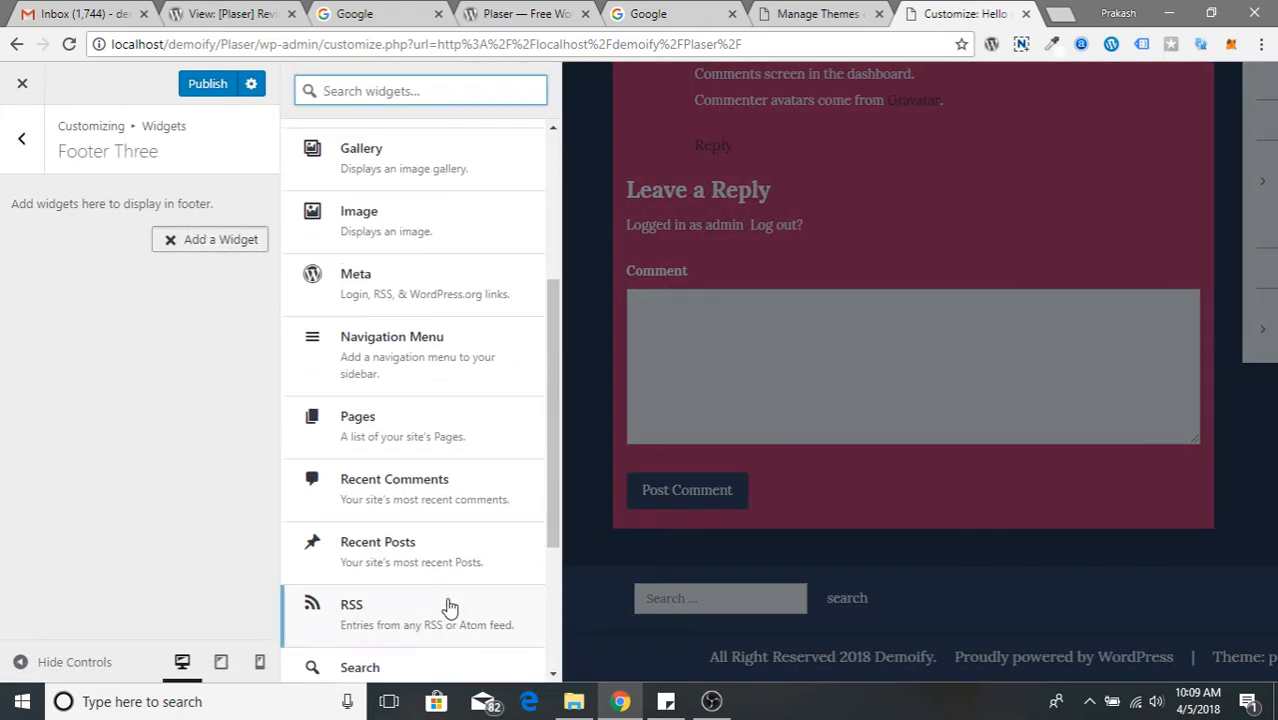
pyautogui.scroll(1, 446, 585)
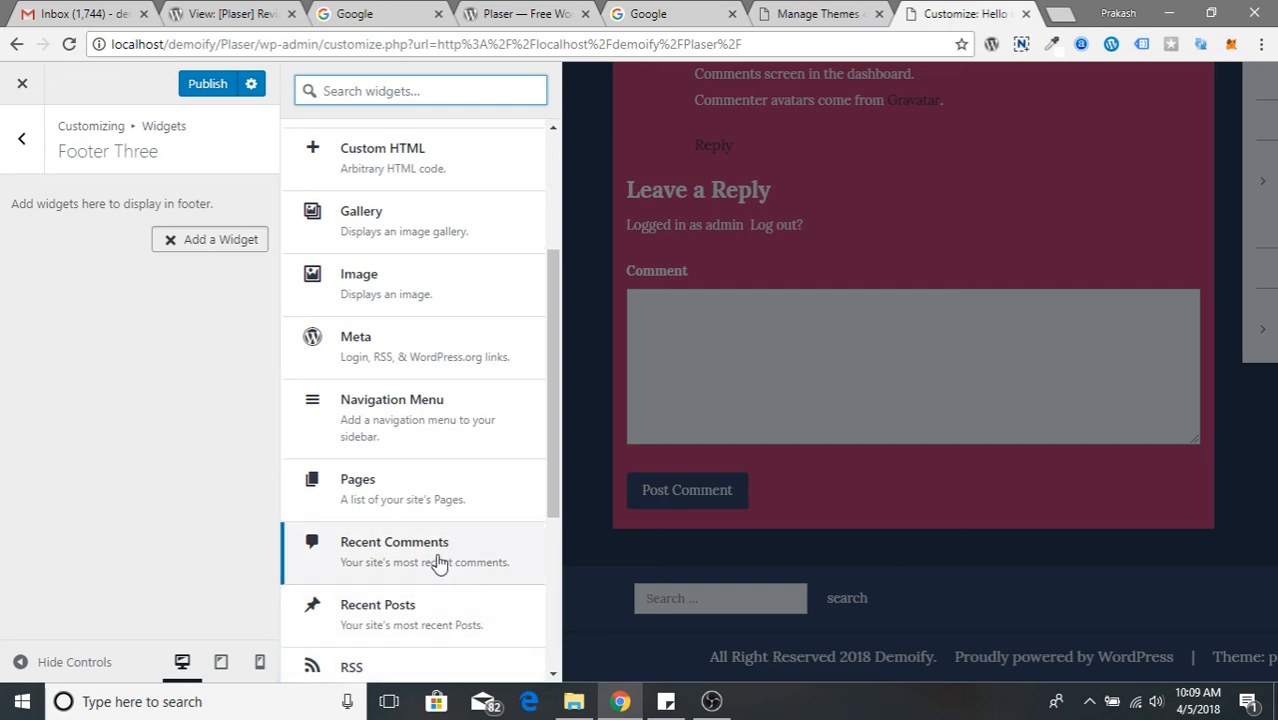
pyautogui.click(438, 563)
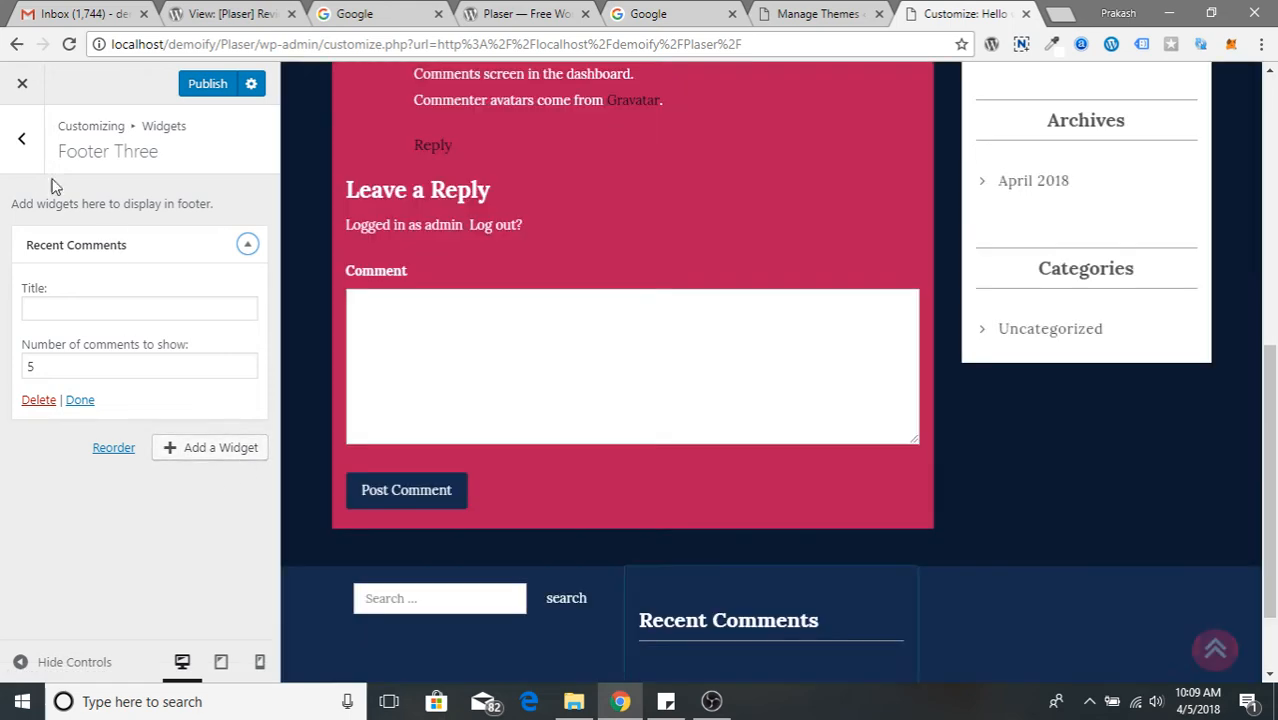
pyautogui.click(21, 138)
pyautogui.scroll(-1, 703, 520)
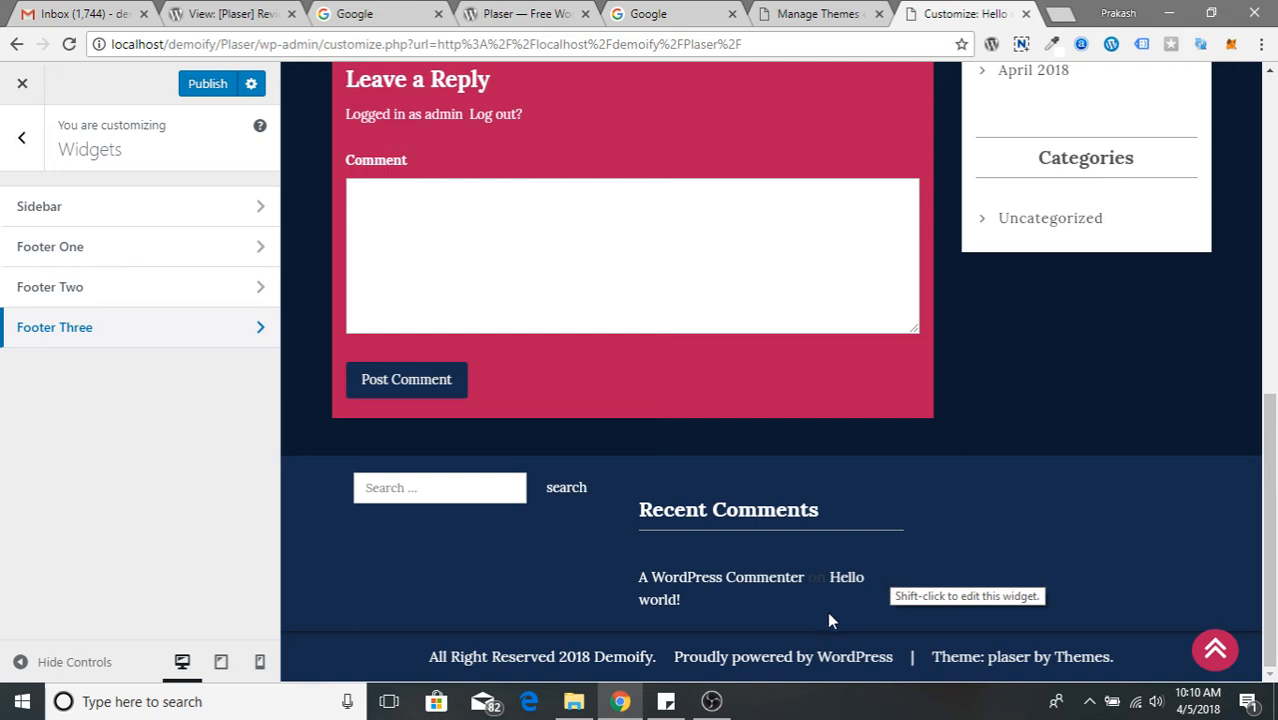
# - Add a Navigation Menu widget titled "Navigation" to Footer Two, using the Top Men menu
pyautogui.click(184, 293)
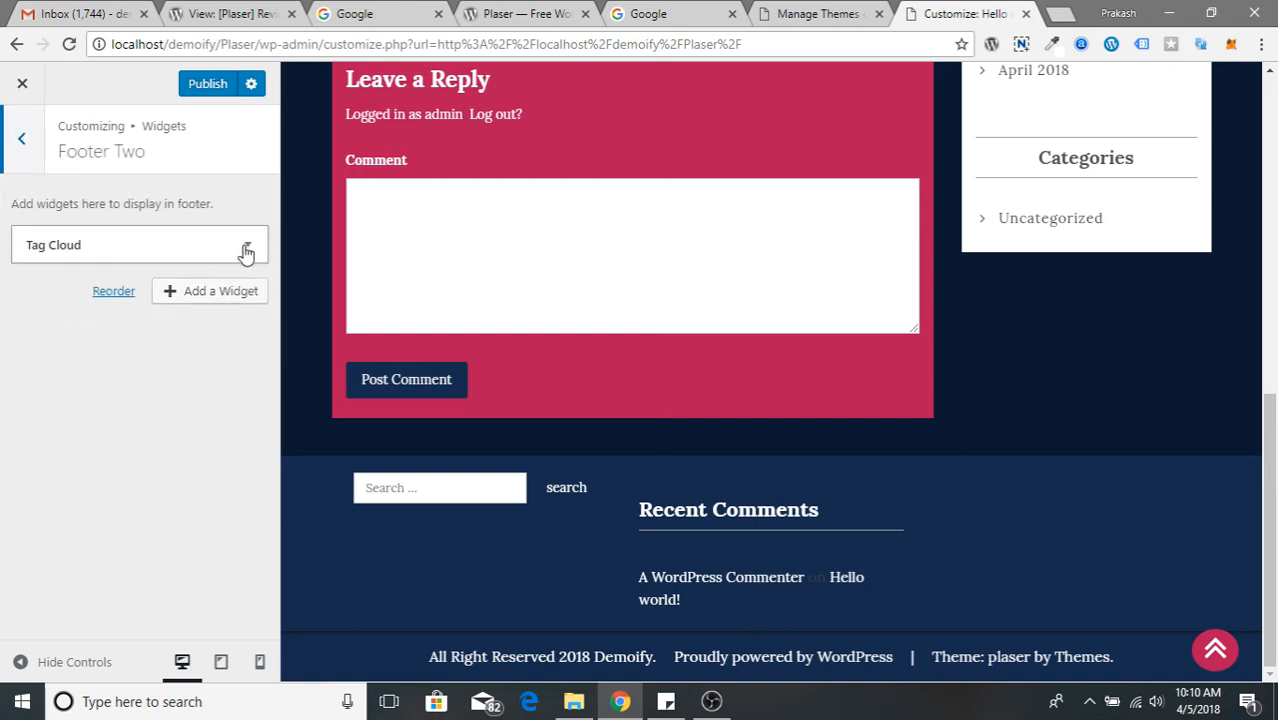
pyautogui.click(231, 292)
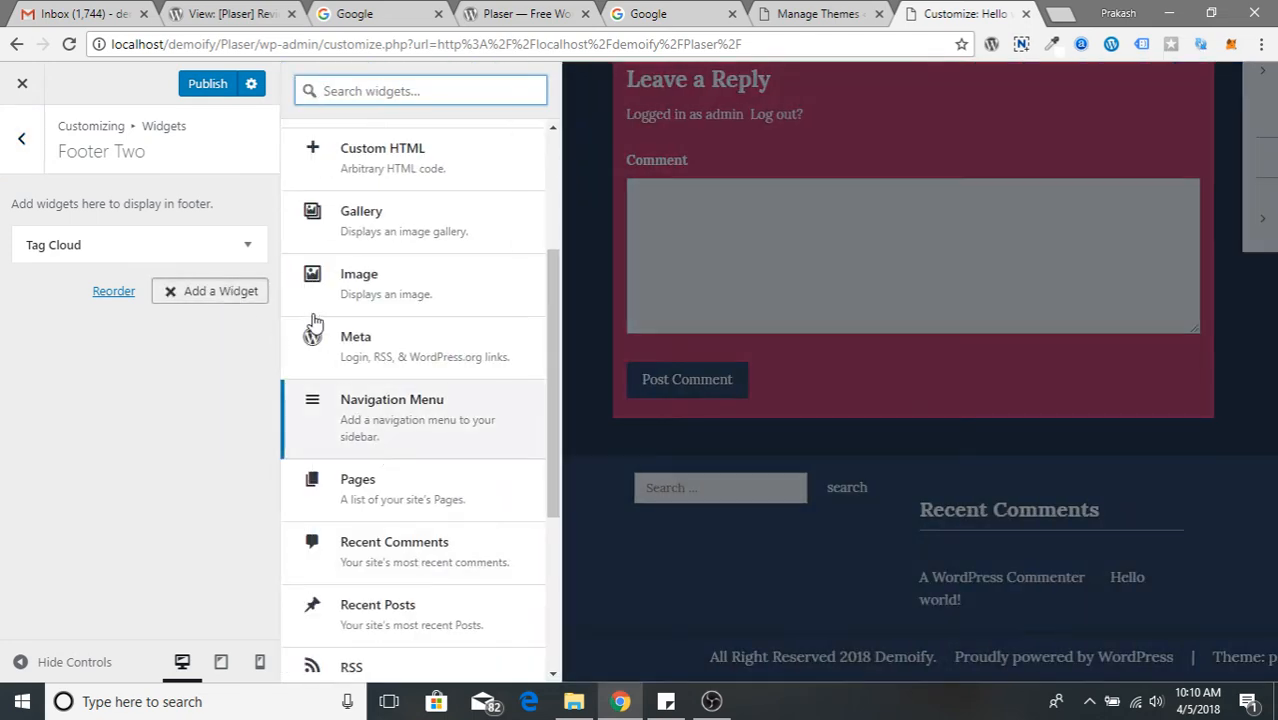
pyautogui.click(431, 418)
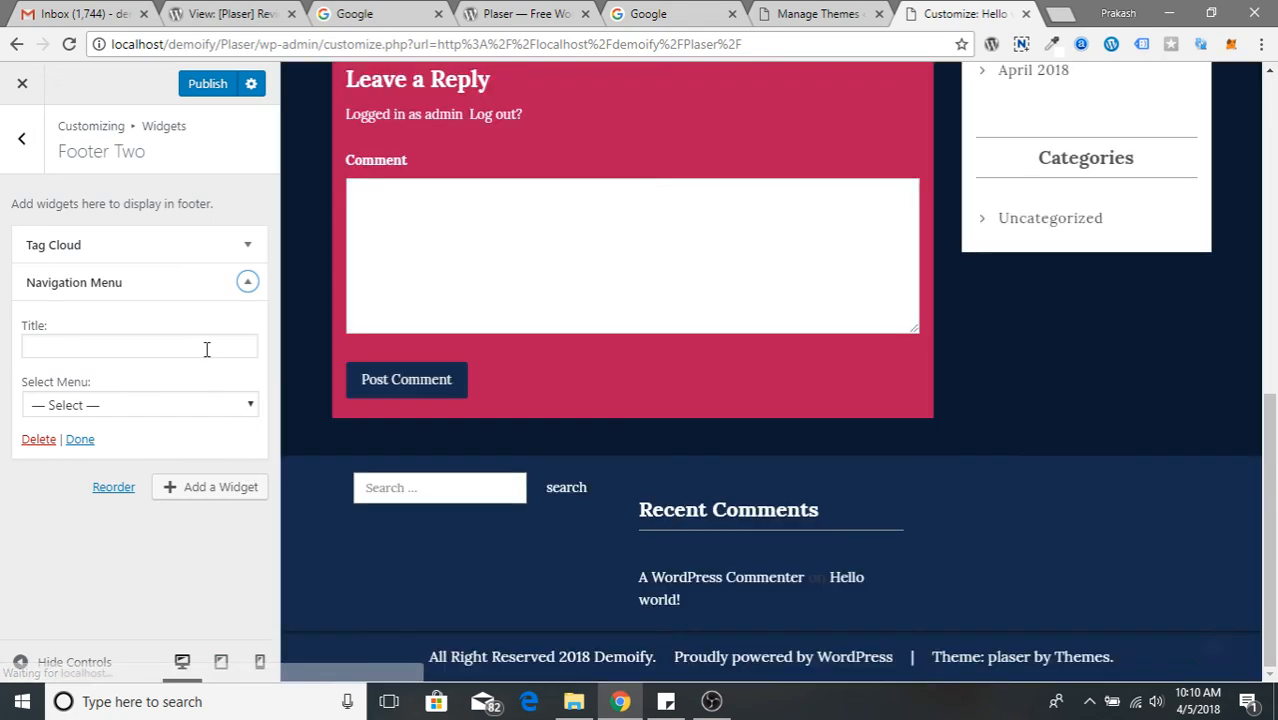
pyautogui.click(194, 404)
pyautogui.click(181, 447)
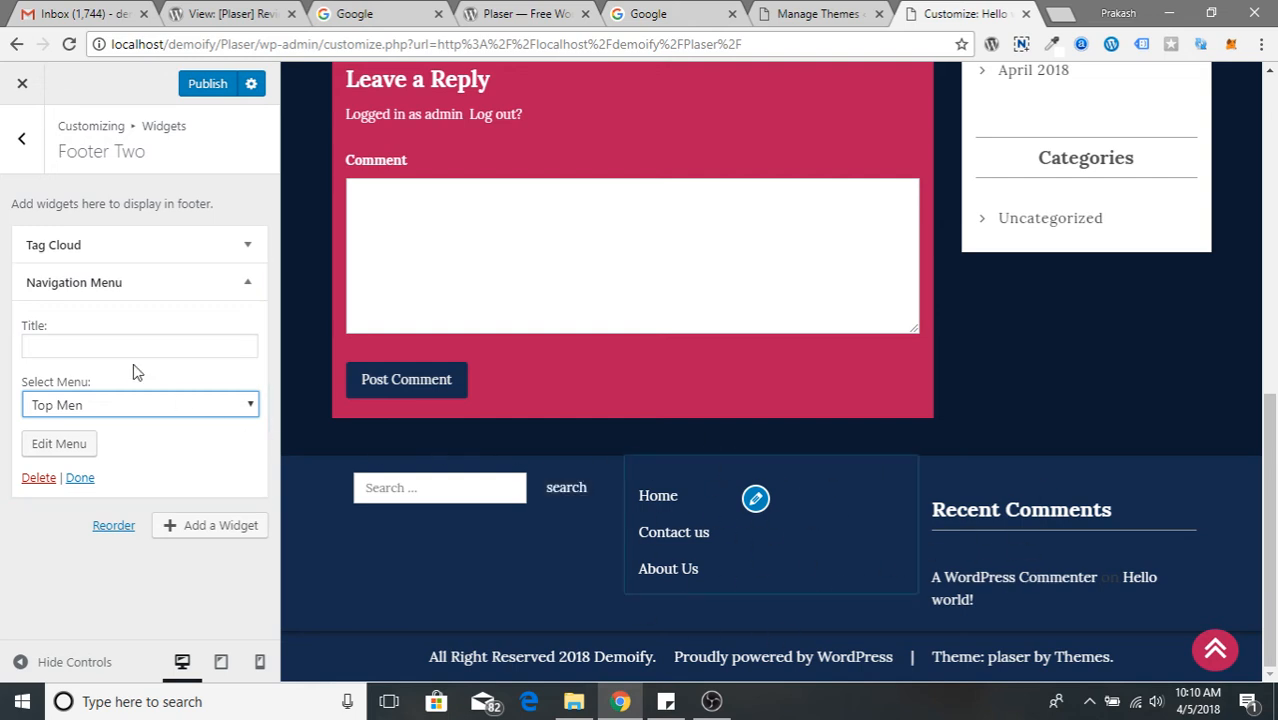
pyautogui.click(110, 340)
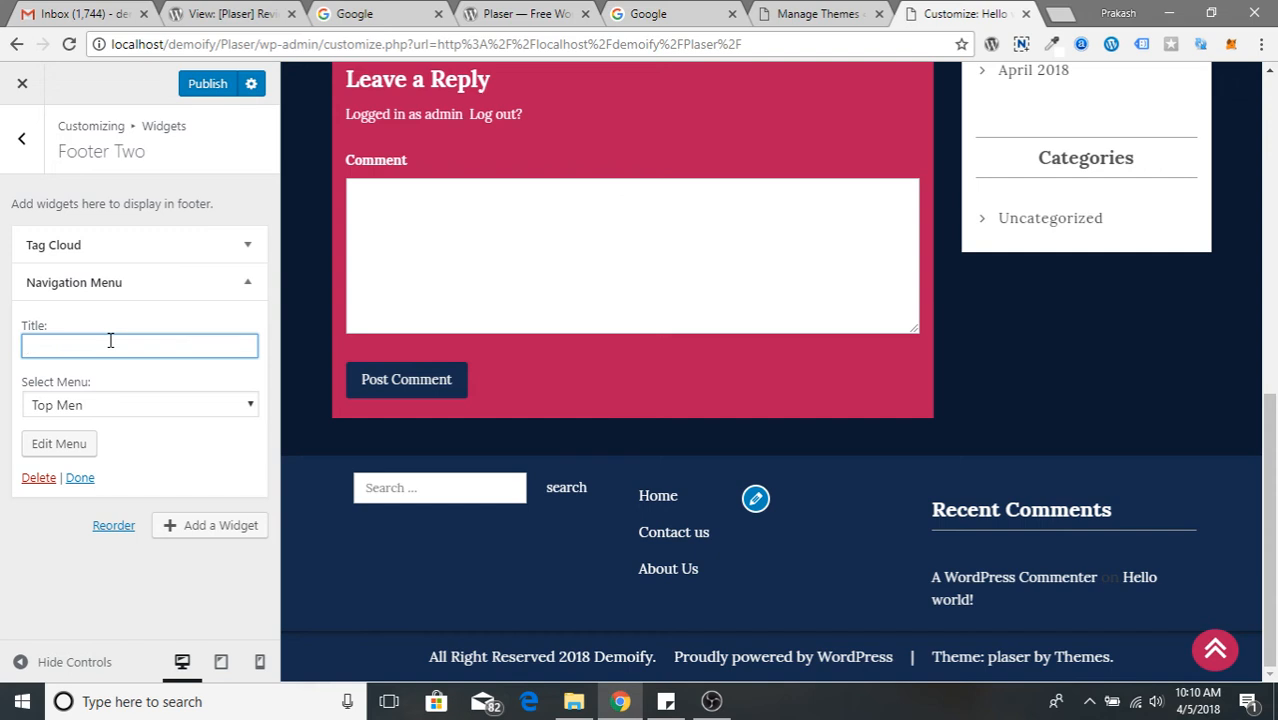
pyautogui.write('Navigation')
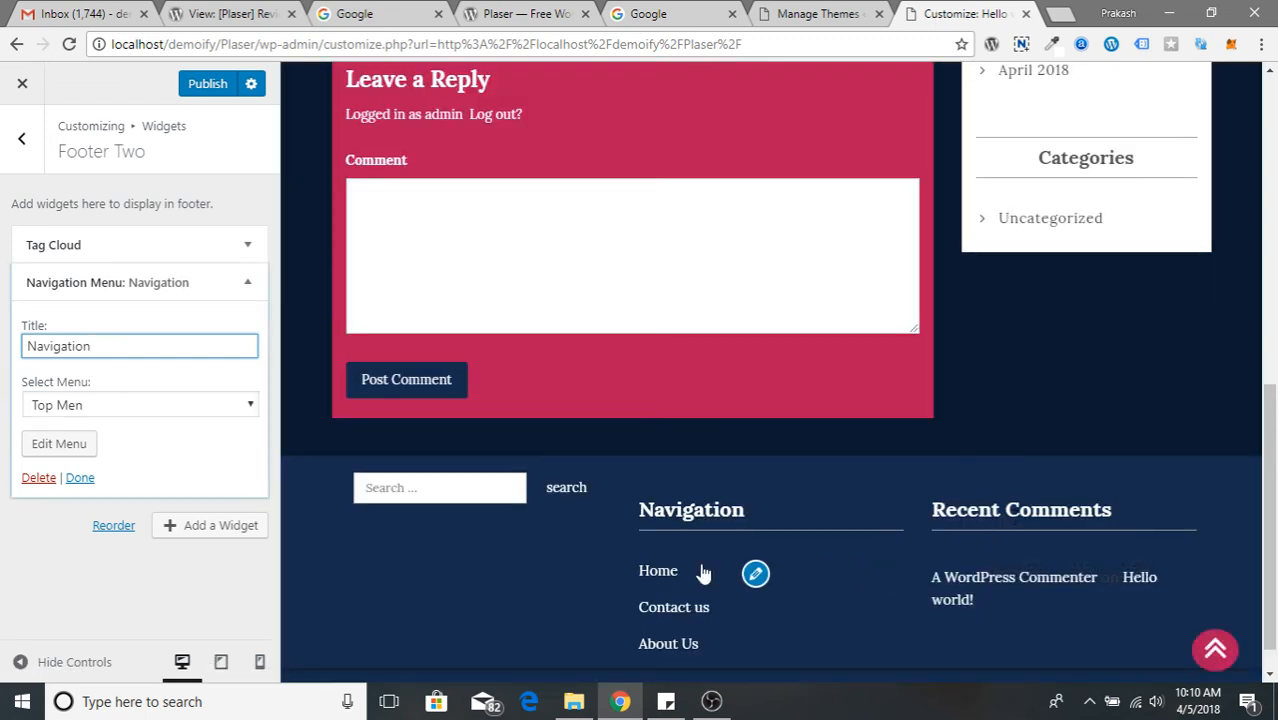
# - Add a Text widget to Footer One and move it above the Search widget
pyautogui.click(26, 152)
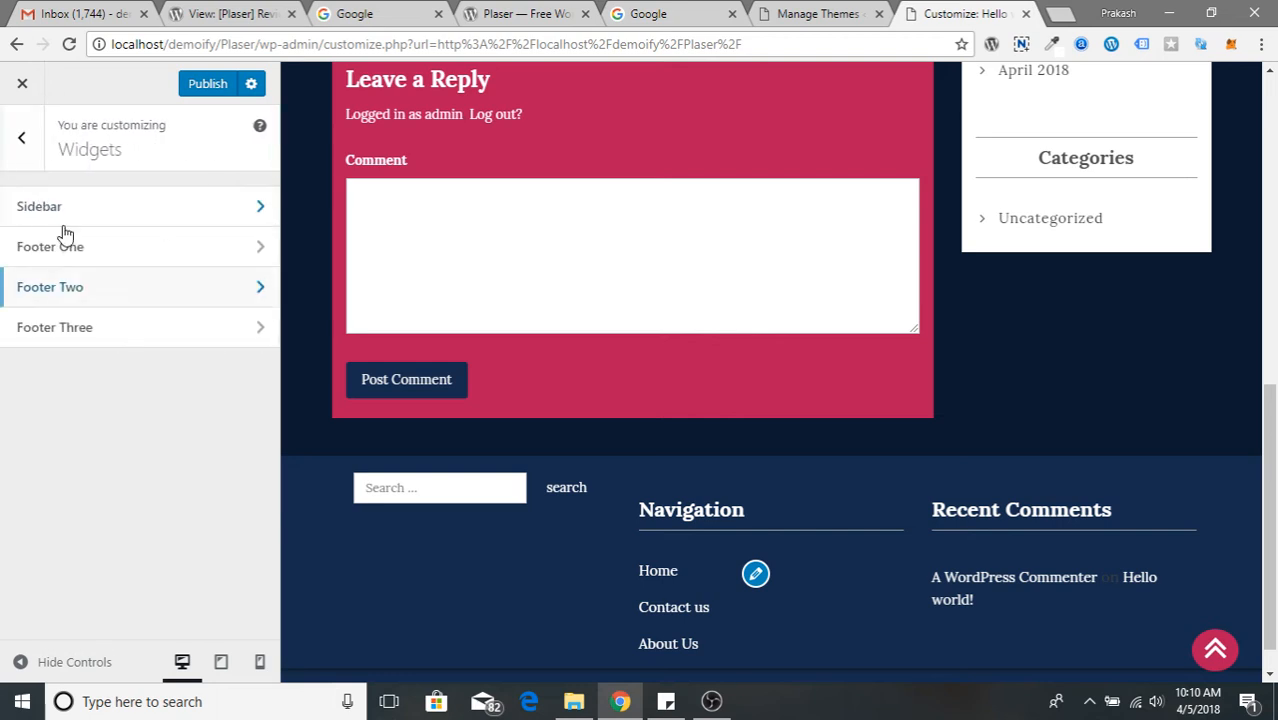
pyautogui.click(152, 262)
pyautogui.click(197, 292)
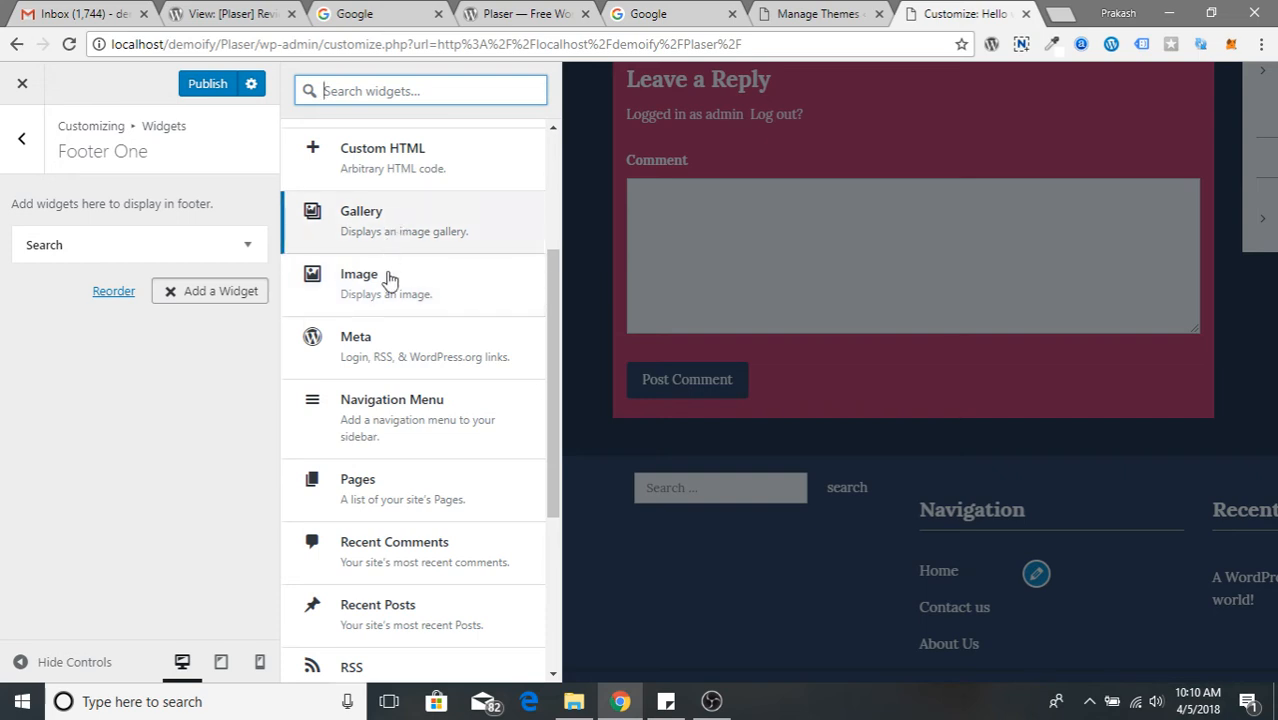
pyautogui.scroll(-2, 419, 522)
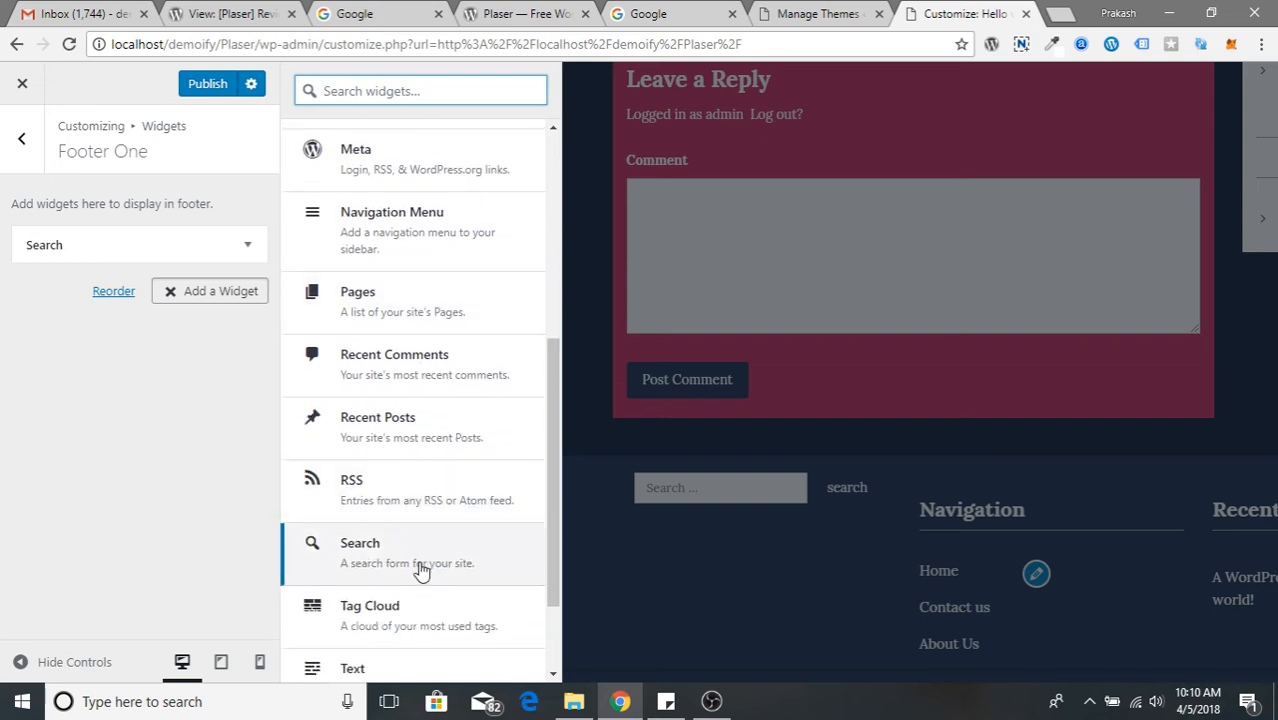
pyautogui.scroll(4, 424, 578)
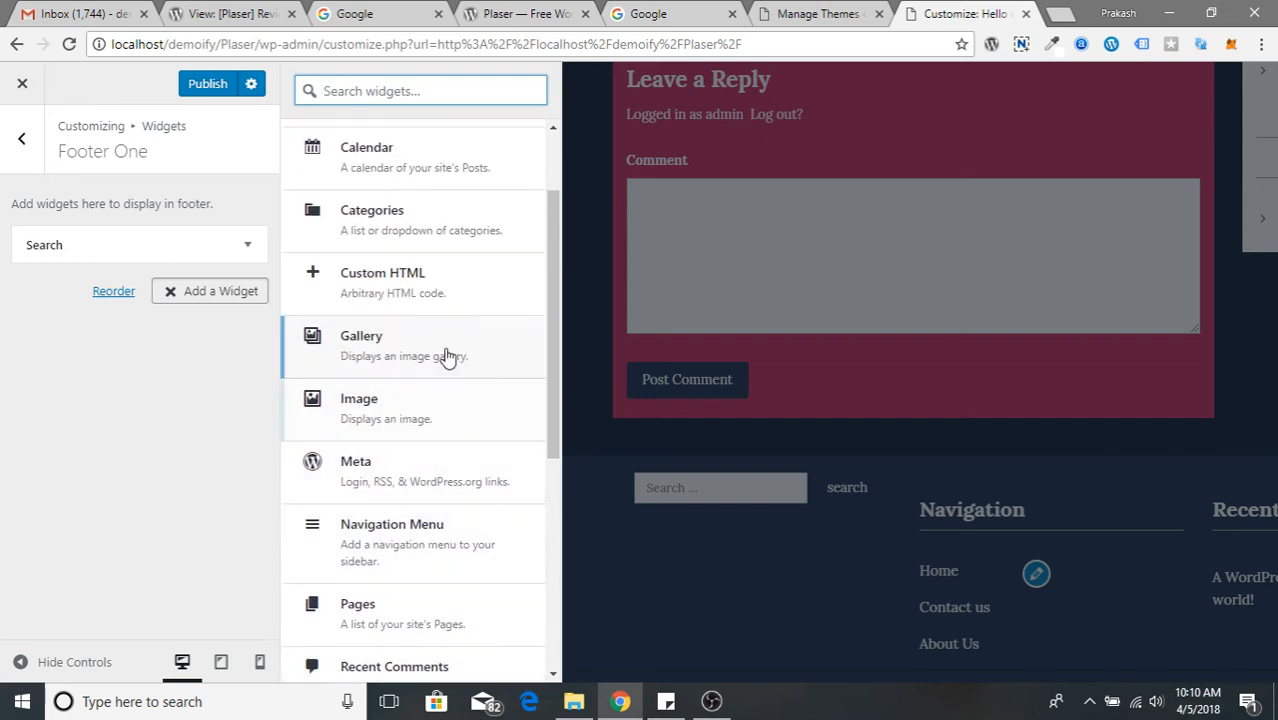
pyautogui.scroll(-6, 436, 560)
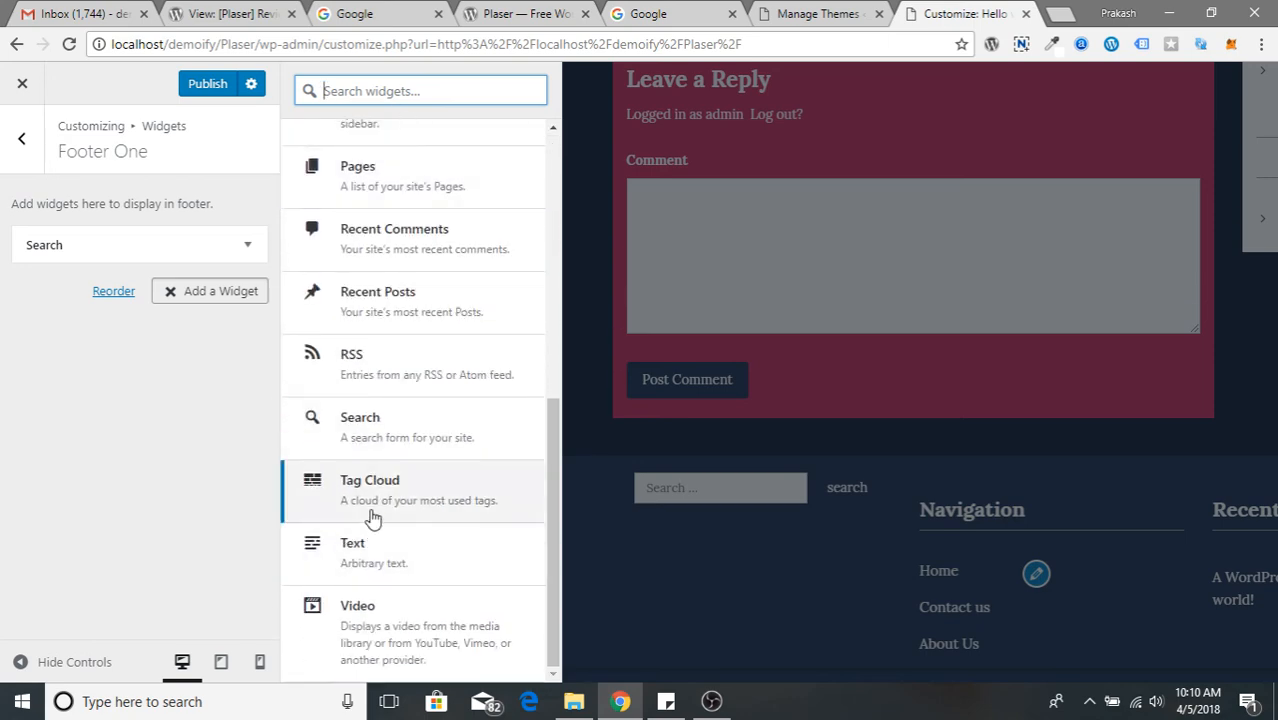
pyautogui.click(376, 548)
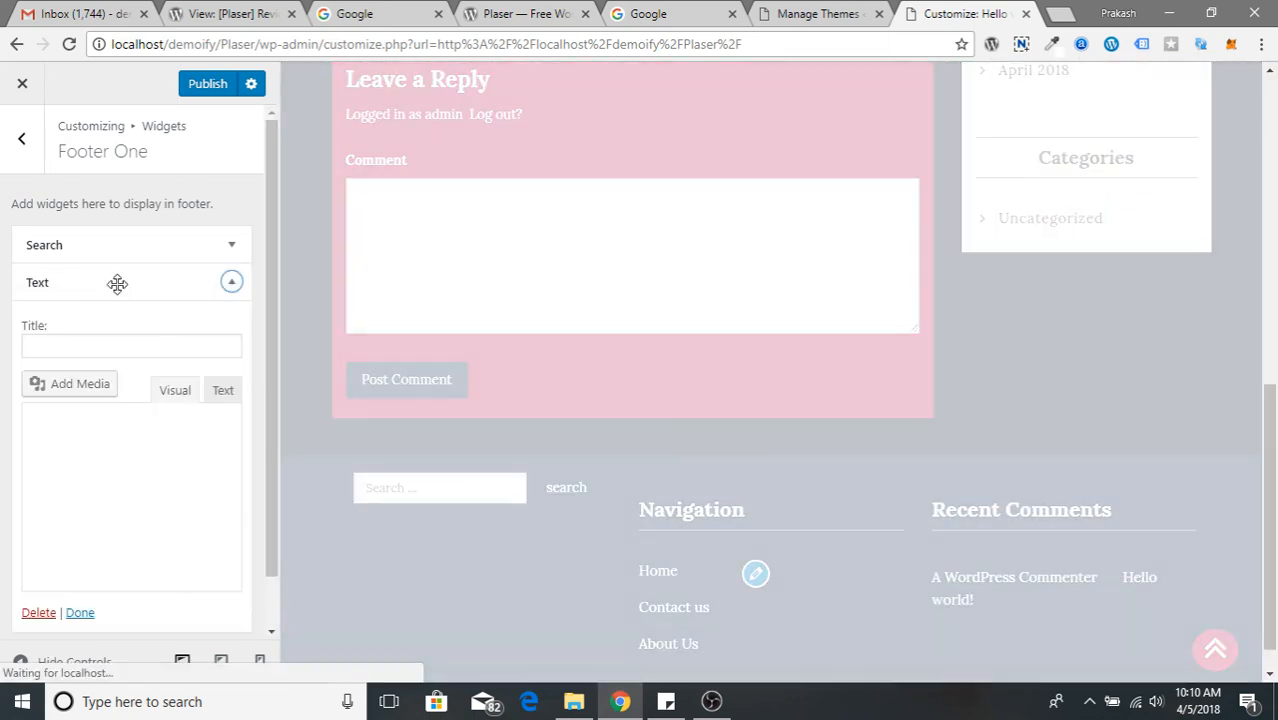
pyautogui.moveTo(117, 283); pyautogui.dragTo(126, 234)
# - Set the title of the Text widget in Footer One to "Demoify"
pyautogui.click(121, 309)
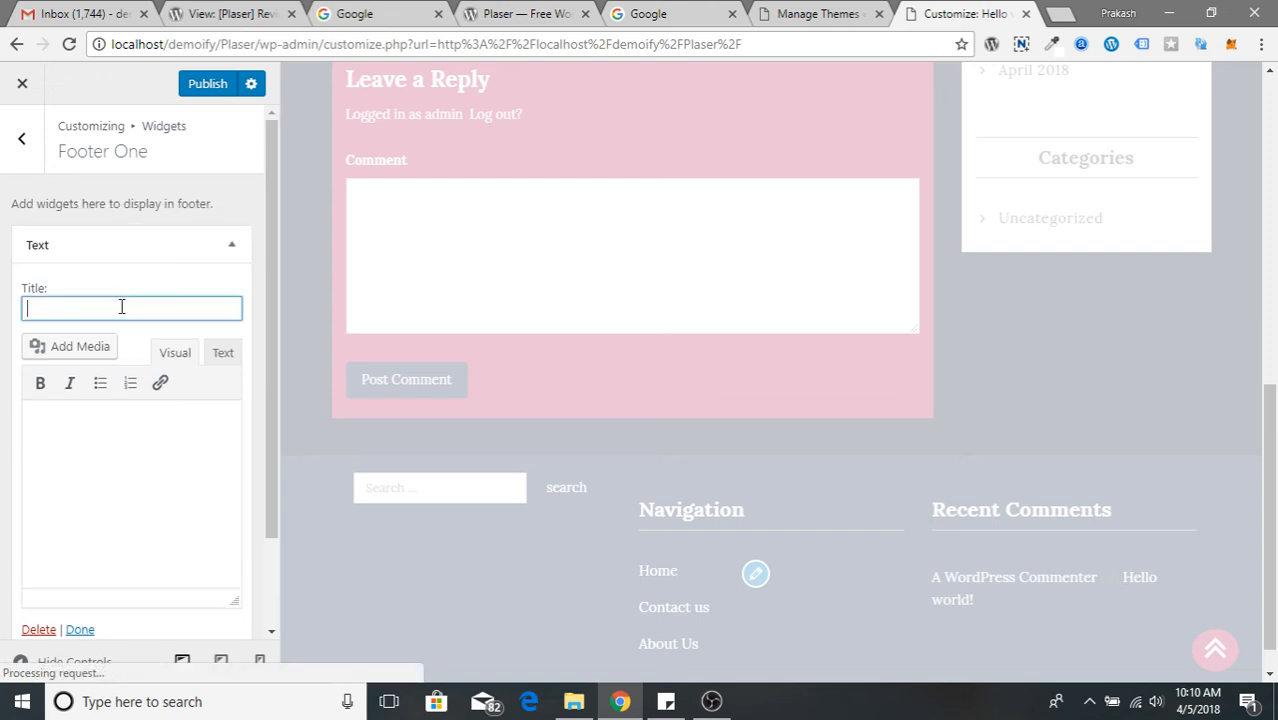
pyautogui.write('About The')
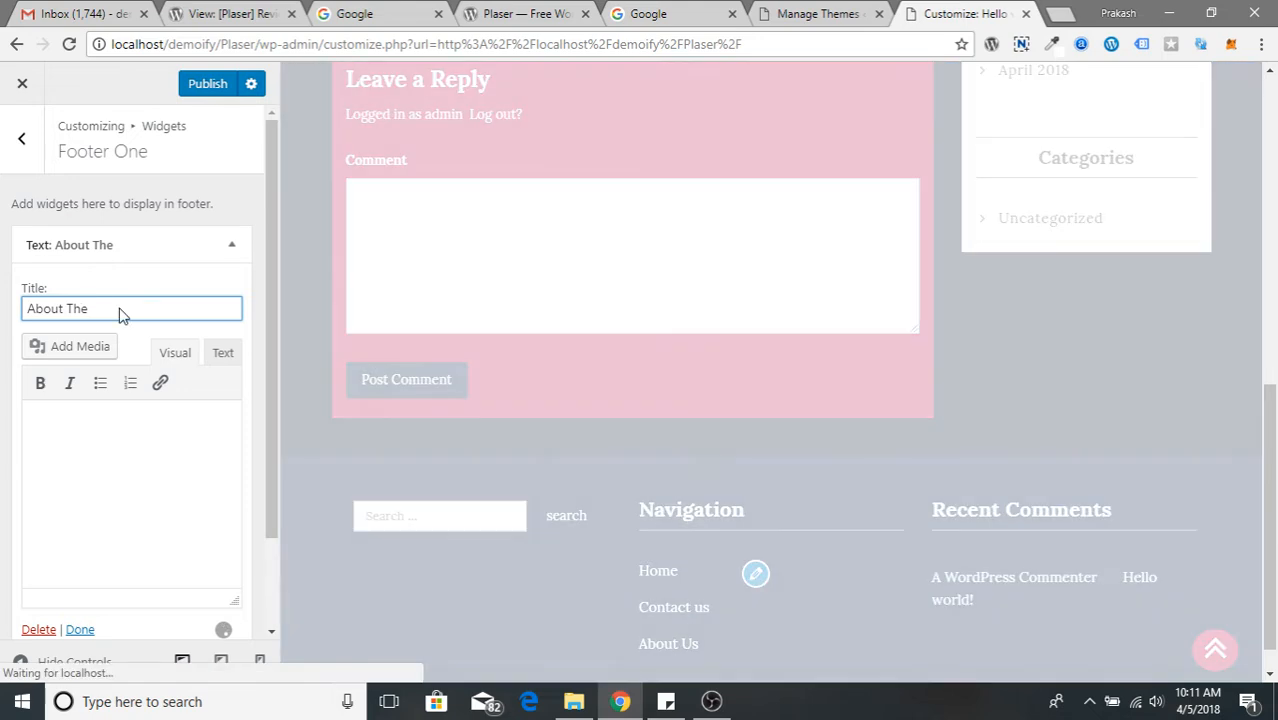
pyautogui.write('Demoify')
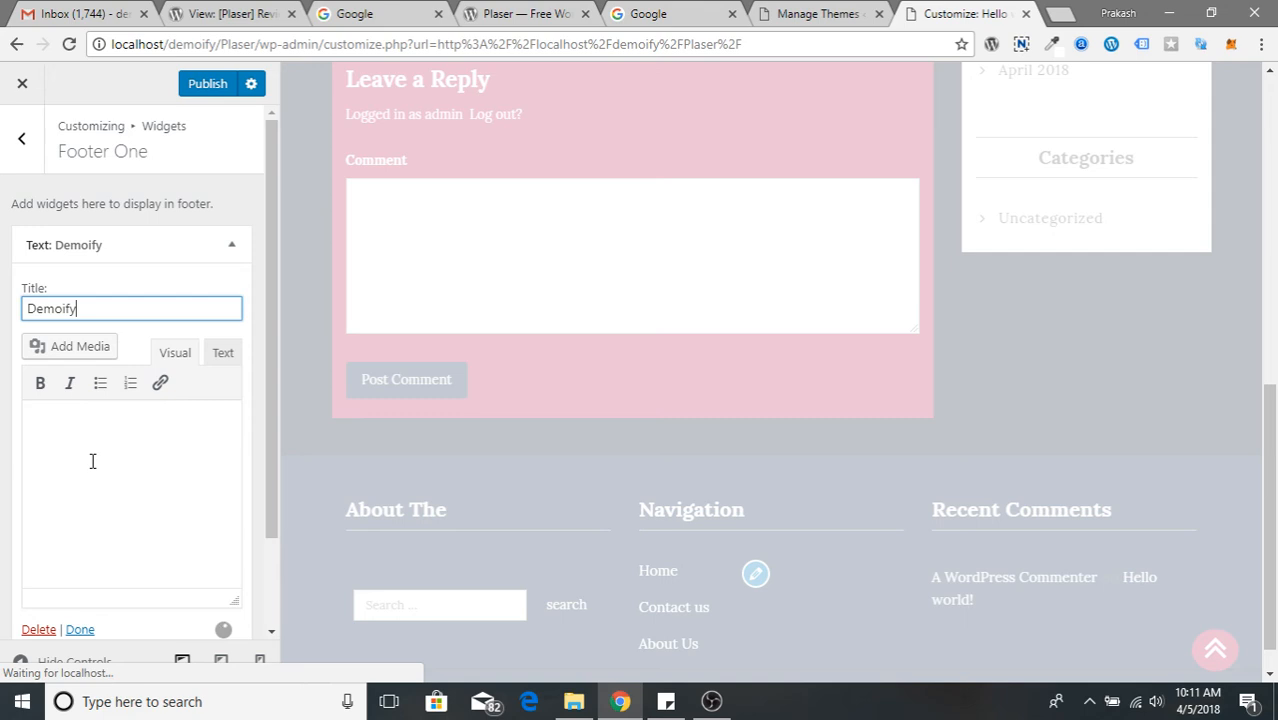
# - Enter "We are great company ......" as the Footer One Text widget's content and collapse the widget
pyautogui.click(92, 461)
pyautogui.write('W')
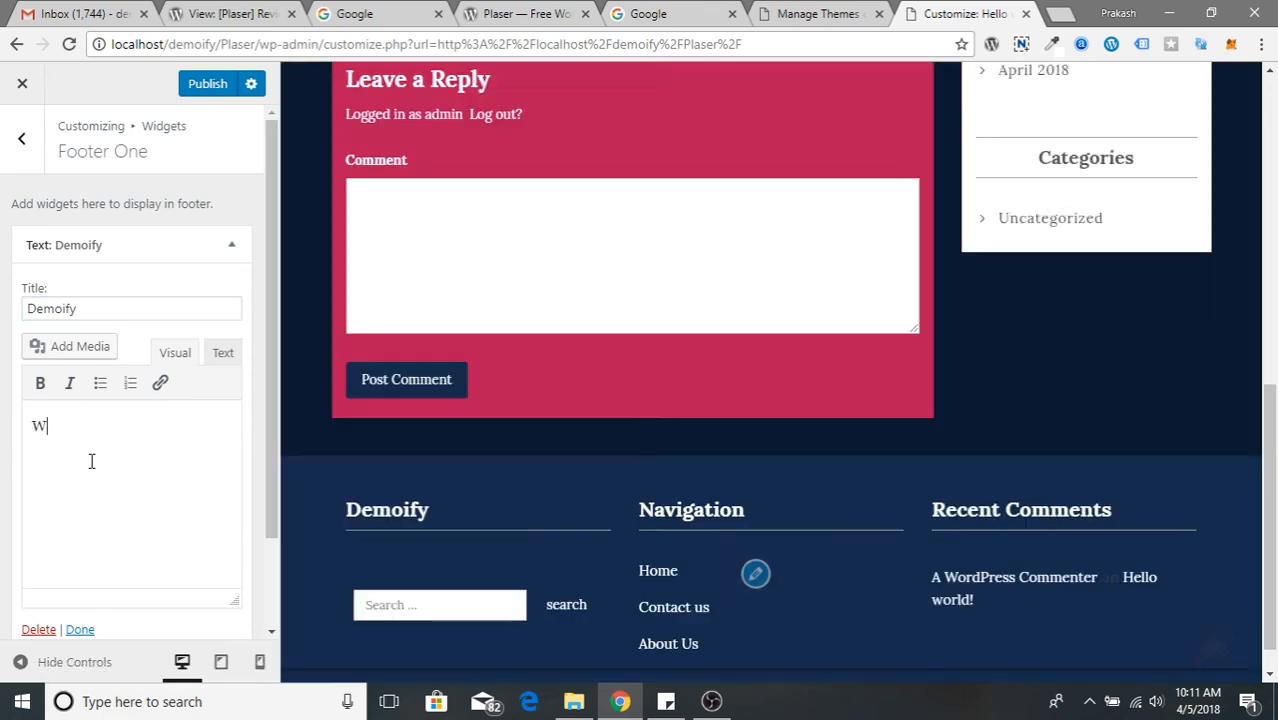
pyautogui.write('e are ')
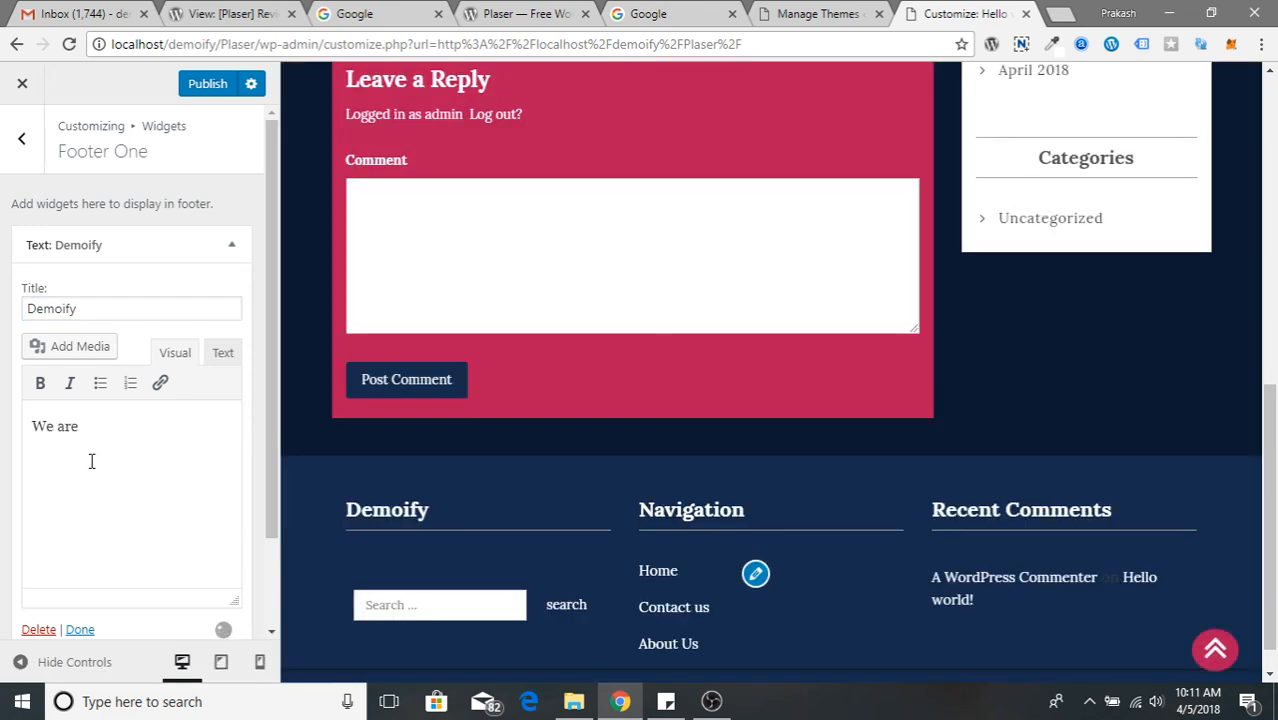
pyautogui.write('great c')
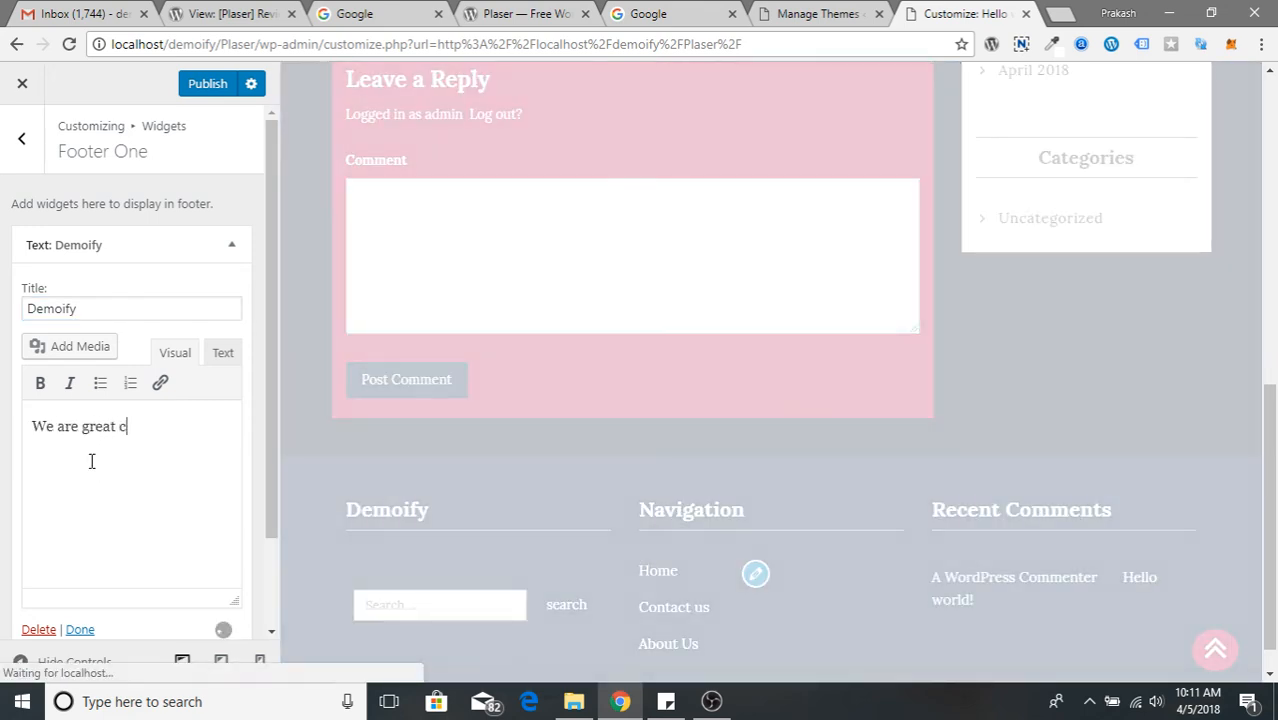
pyautogui.write('m')
pyautogui.write('ompab')
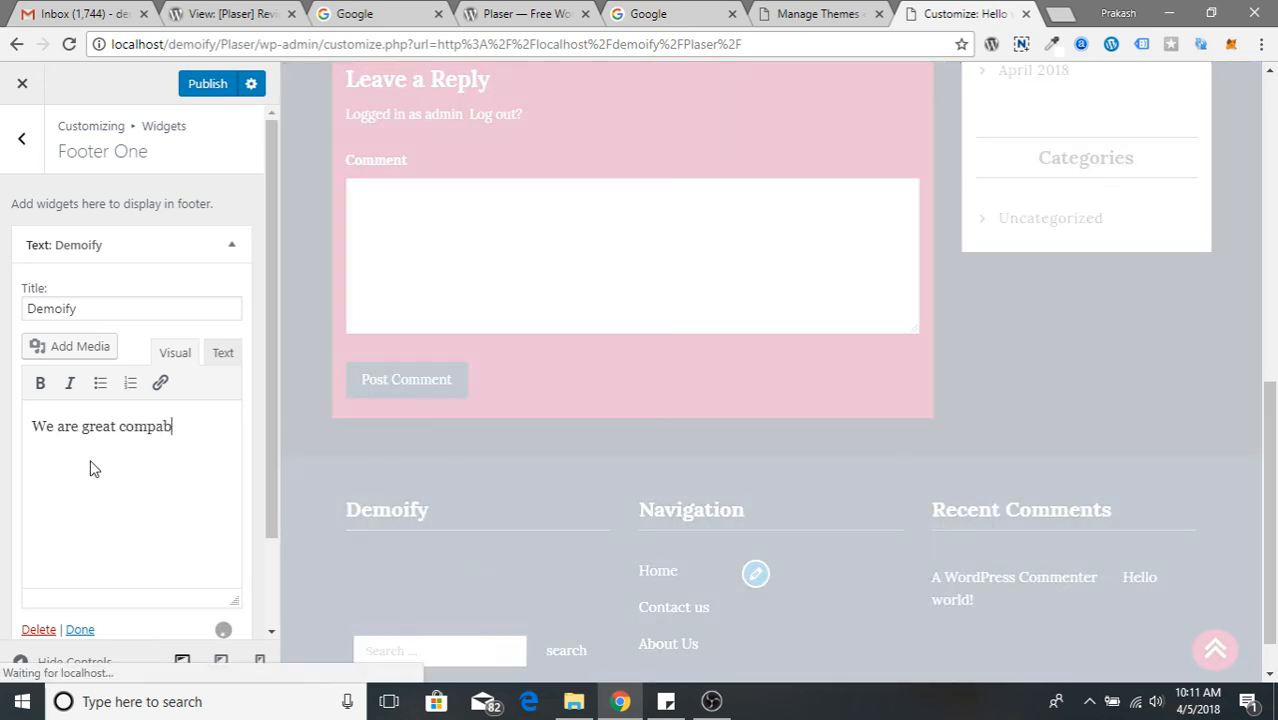
pyautogui.press('BackSpace')
pyautogui.write('ny ......')
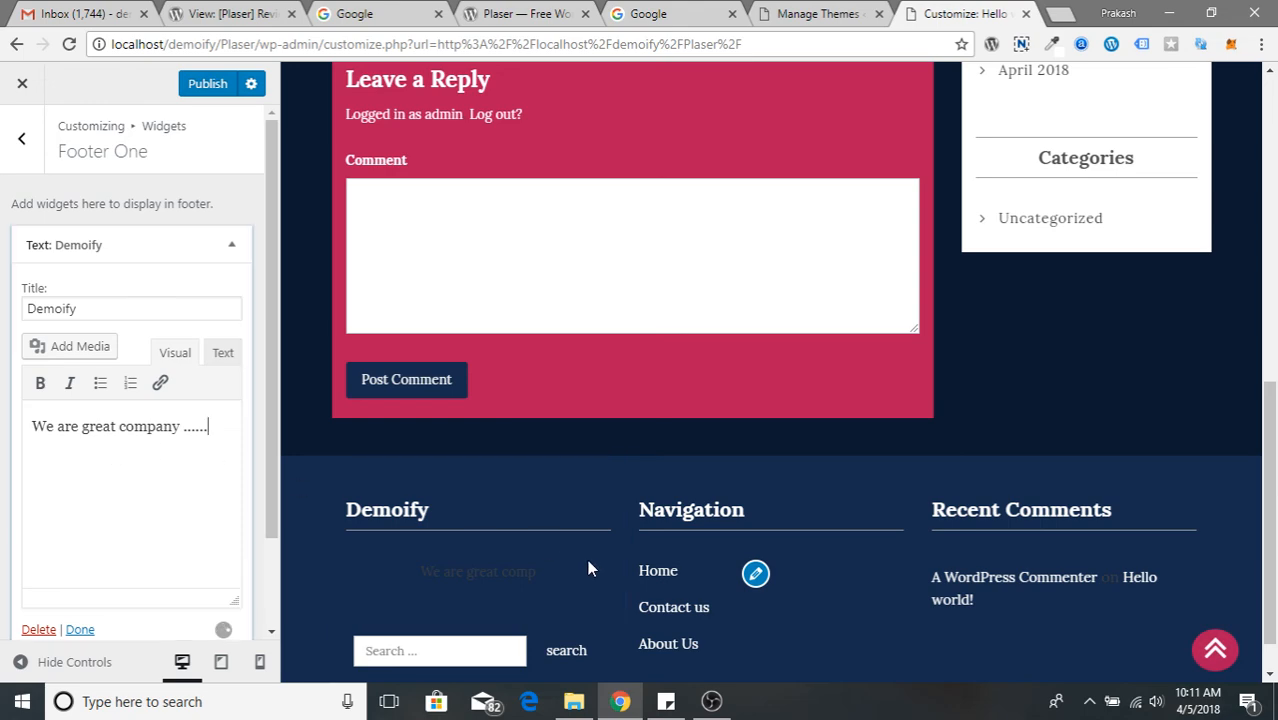
pyautogui.scroll(-1, 560, 570)
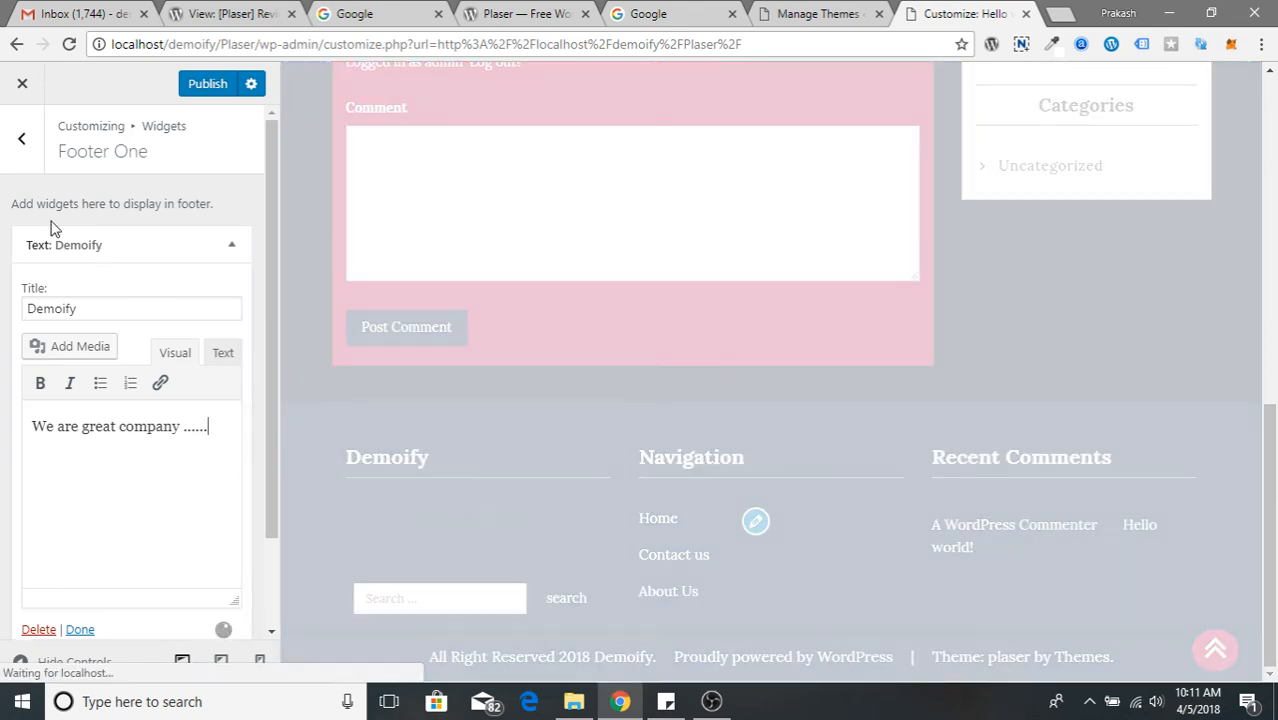
pyautogui.click(38, 243)
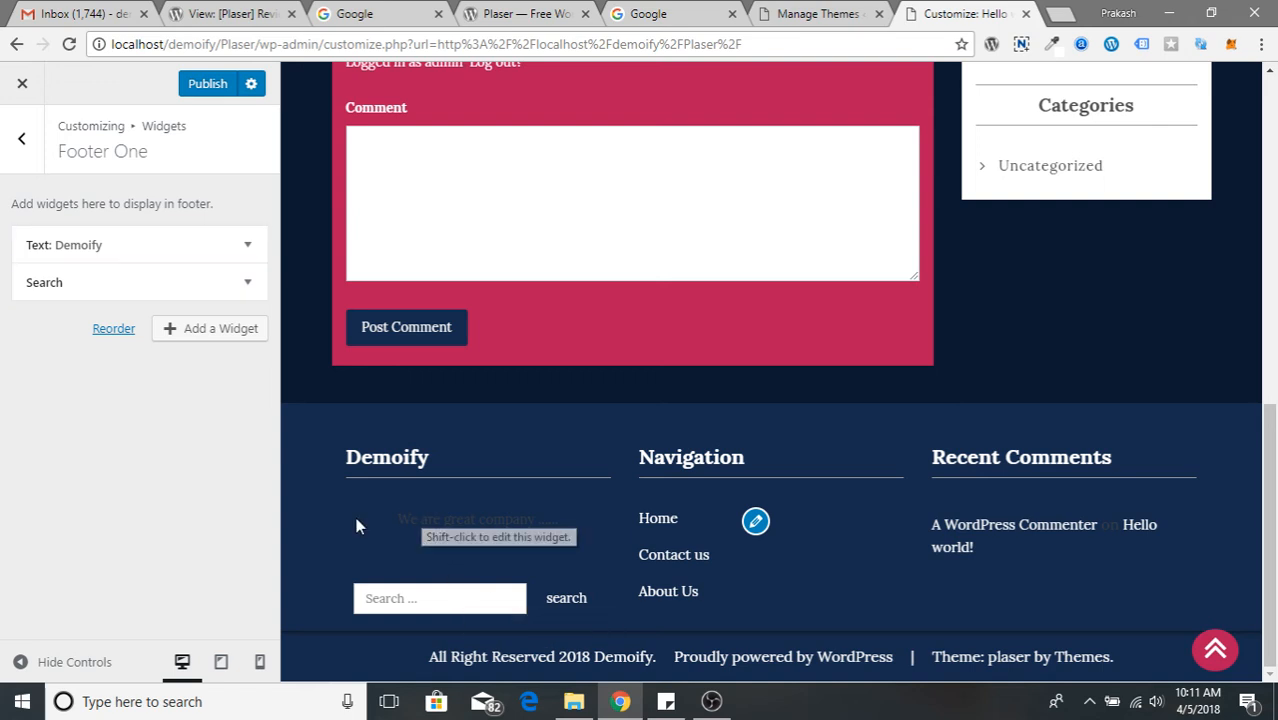
# - Return to the widget areas list and examine how legible the Demoify footer text is in the preview
pyautogui.moveTo(357, 522); pyautogui.dragTo(543, 519)
pyautogui.click(21, 138)
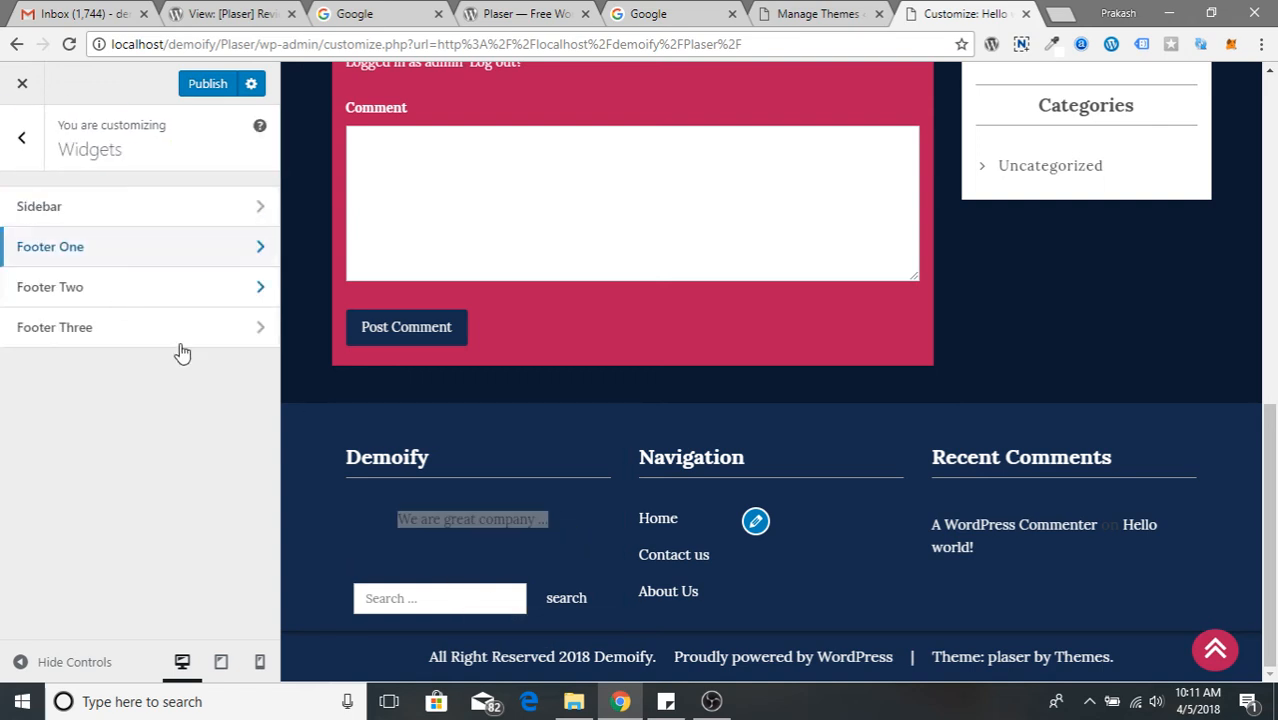
pyautogui.click(546, 487)
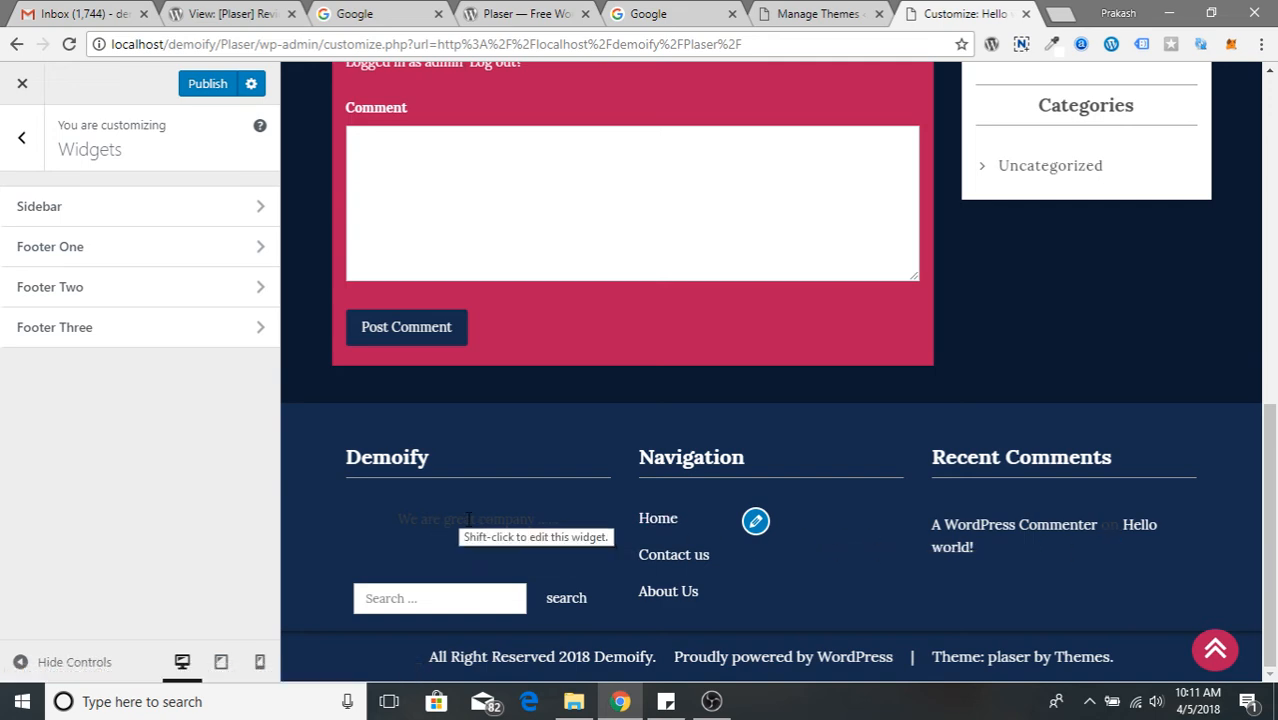
pyautogui.scroll(15, 535, 533)
pyautogui.scroll(-15, 531, 527)
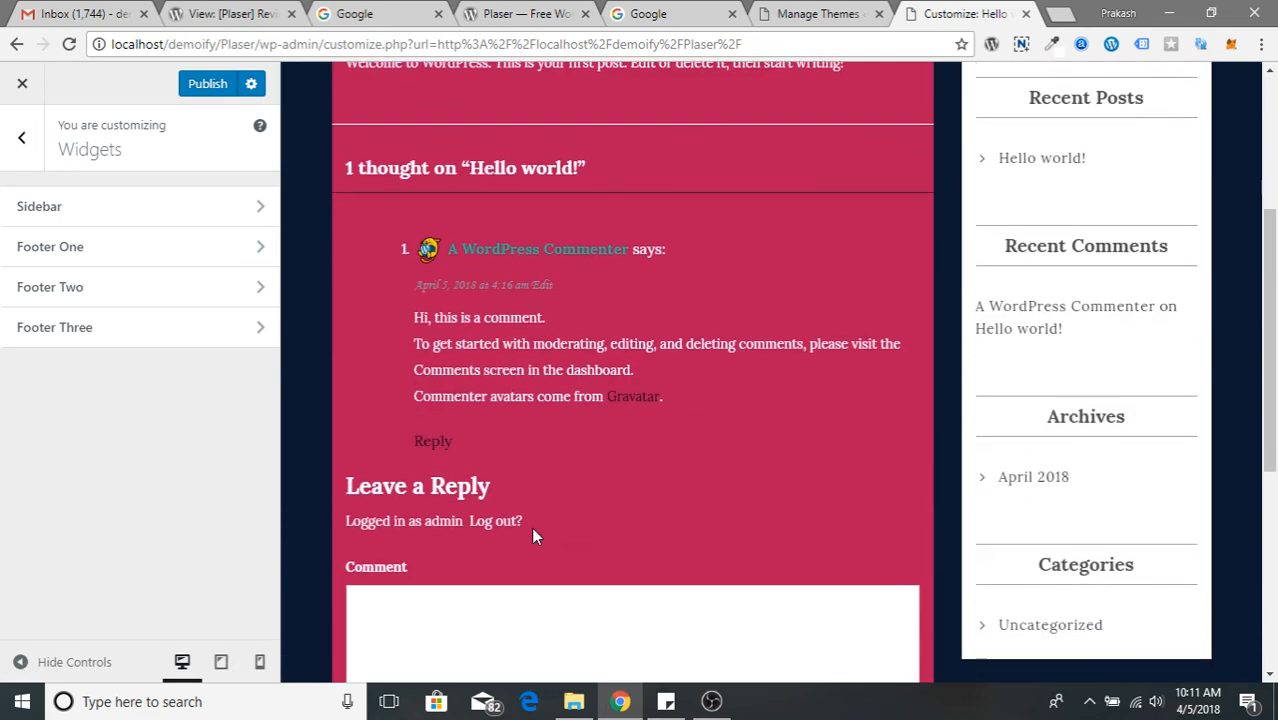
pyautogui.moveTo(397, 516); pyautogui.dragTo(546, 514)
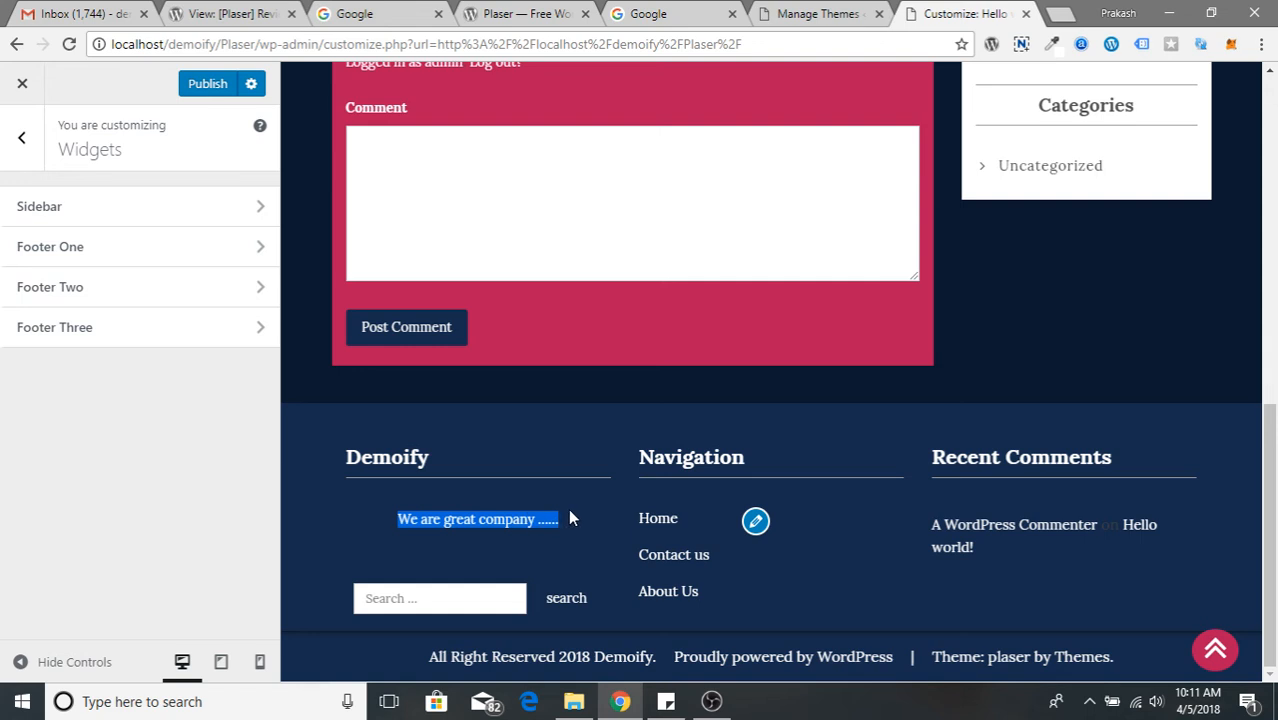
pyautogui.click(549, 554)
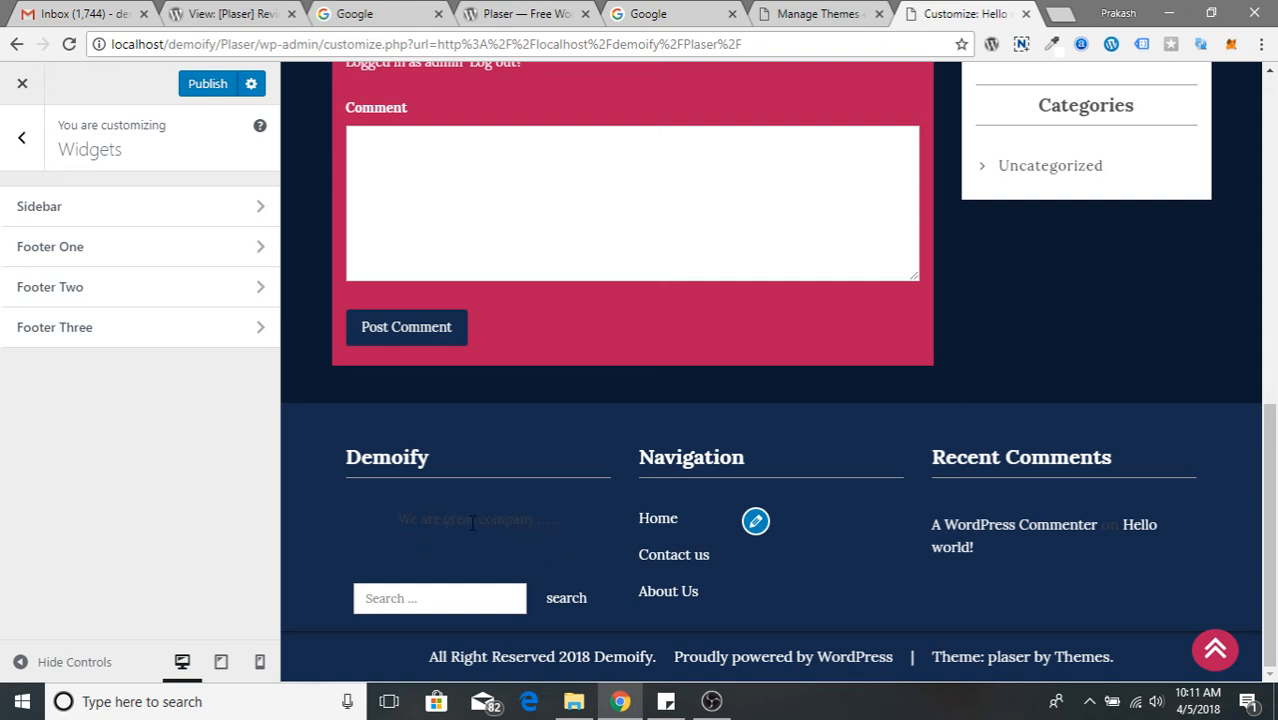
pyautogui.moveTo(396, 519); pyautogui.dragTo(567, 518)
pyautogui.click(600, 577)
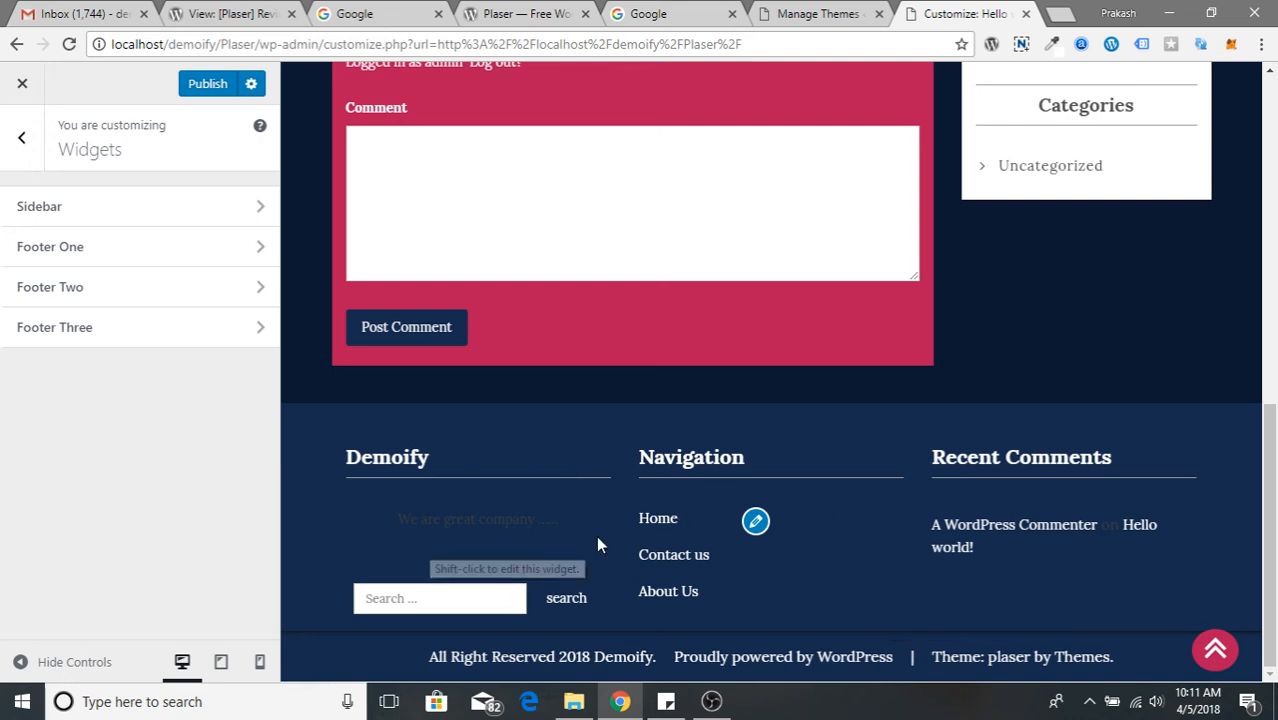
pyautogui.scroll(2, 1018, 510)
pyautogui.scroll(6, 1018, 510)
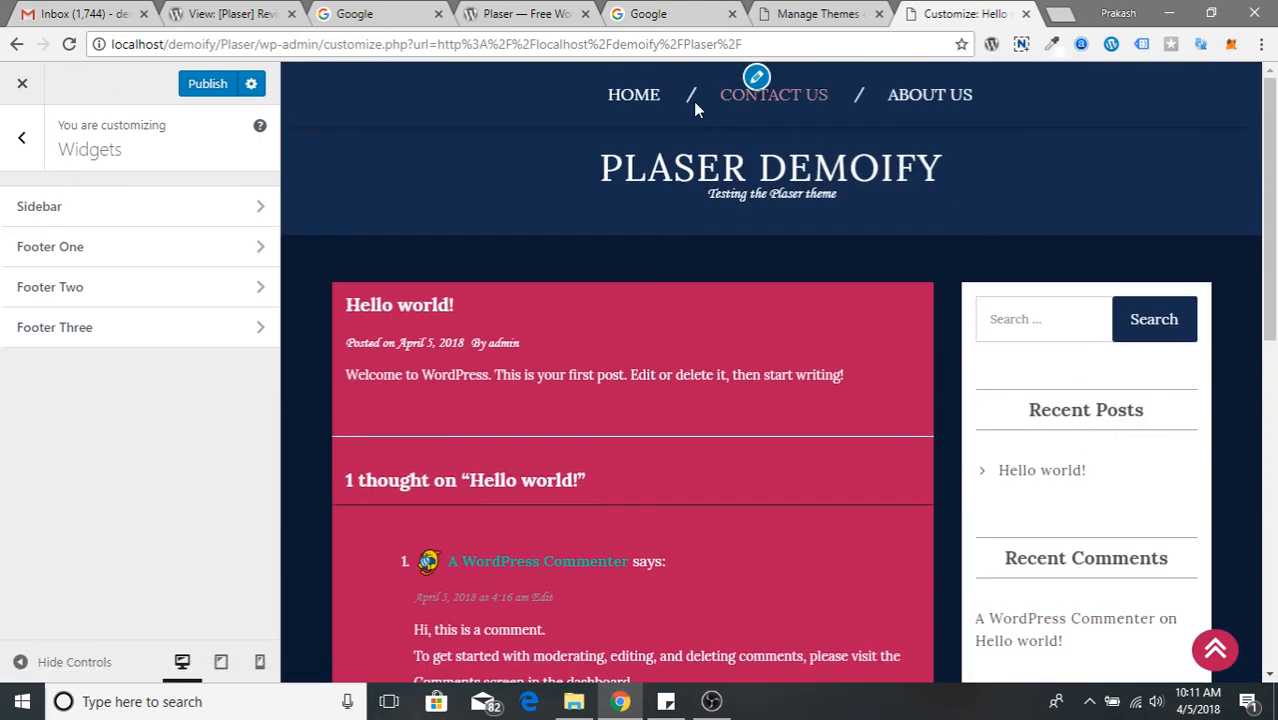
# - Review the Homepage Settings, Additional CSS and Site Identity sections of the customizer
pyautogui.click(36, 143)
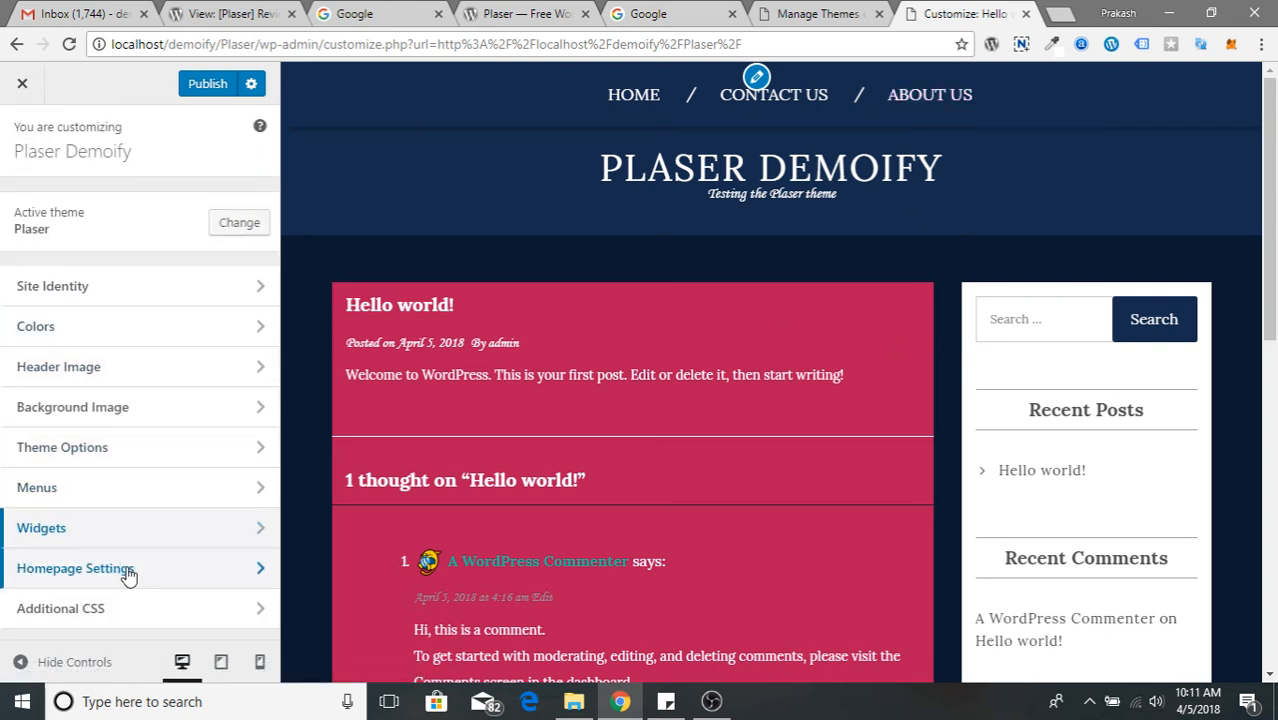
pyautogui.click(128, 570)
pyautogui.click(24, 148)
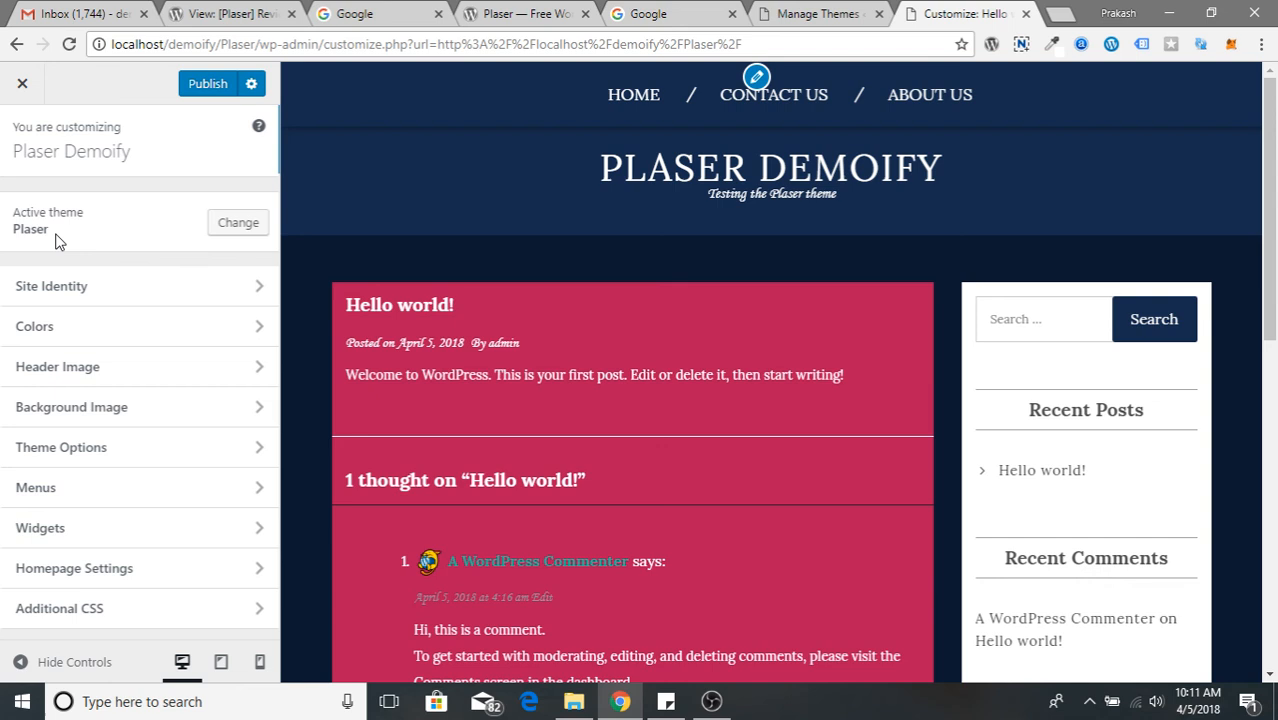
pyautogui.click(124, 609)
pyautogui.scroll(-3, 119, 391)
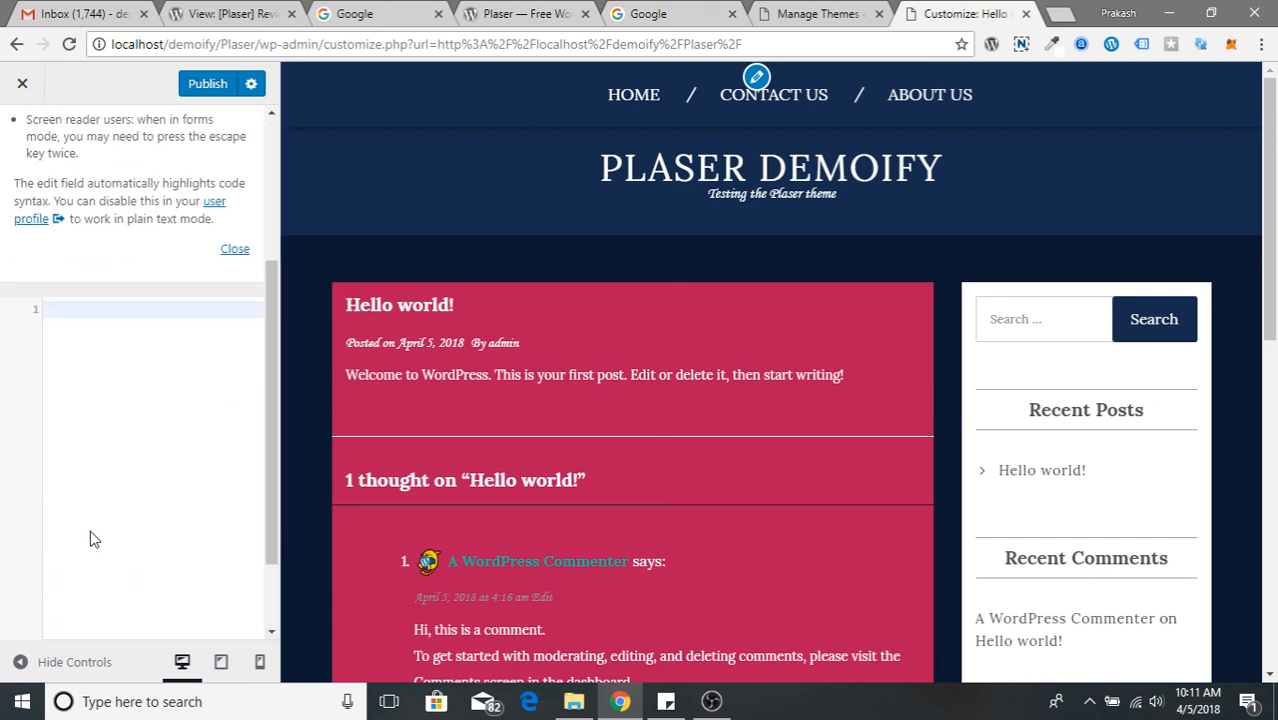
pyautogui.scroll(3, 85, 310)
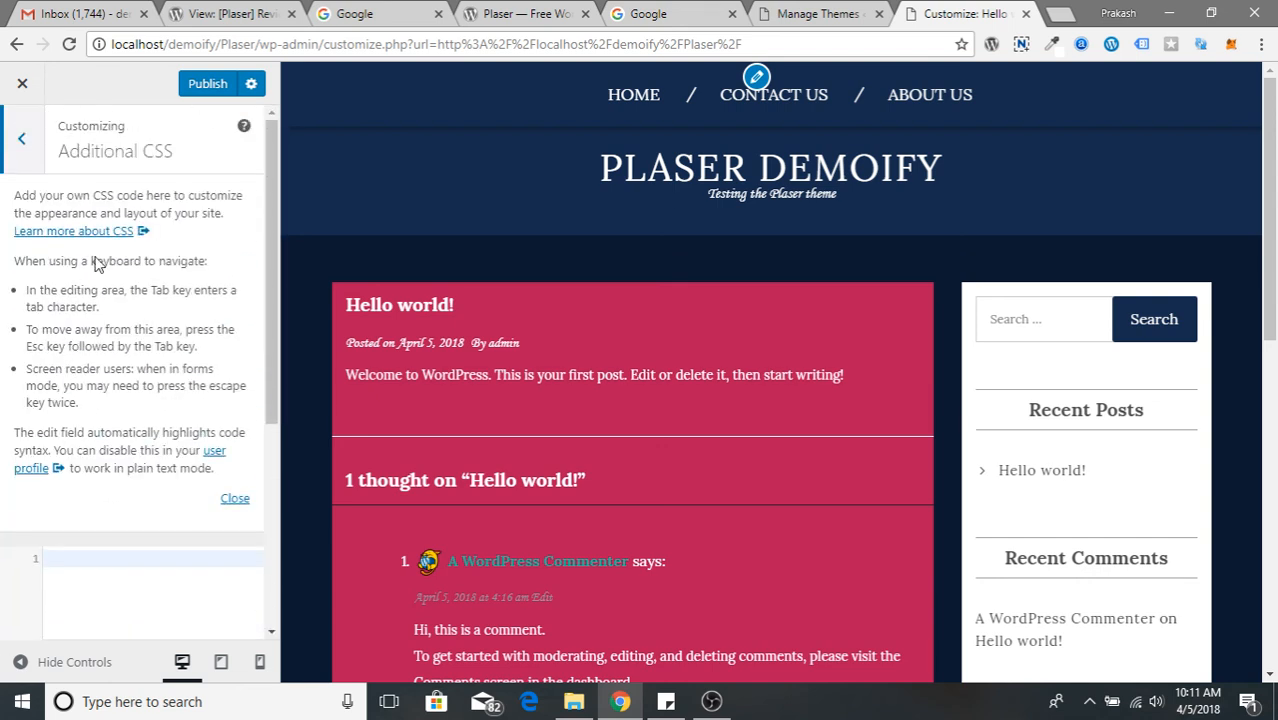
pyautogui.click(22, 142)
pyautogui.click(214, 301)
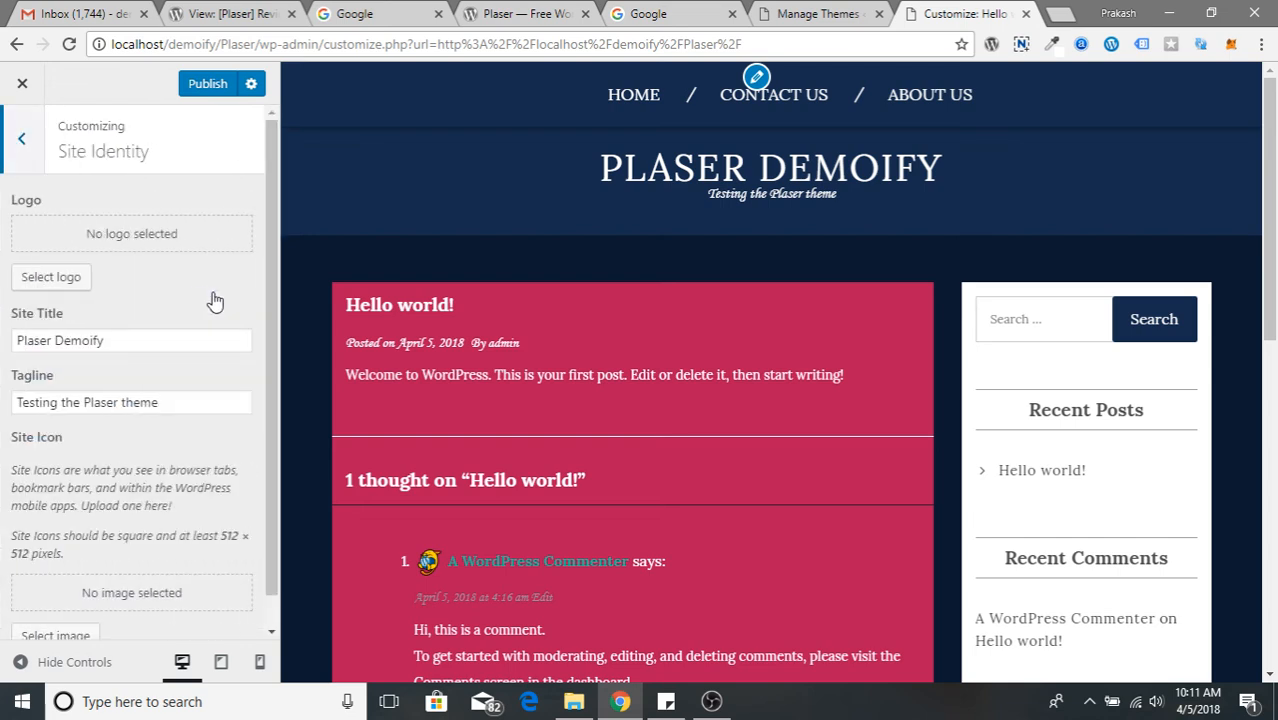
pyautogui.click(22, 142)
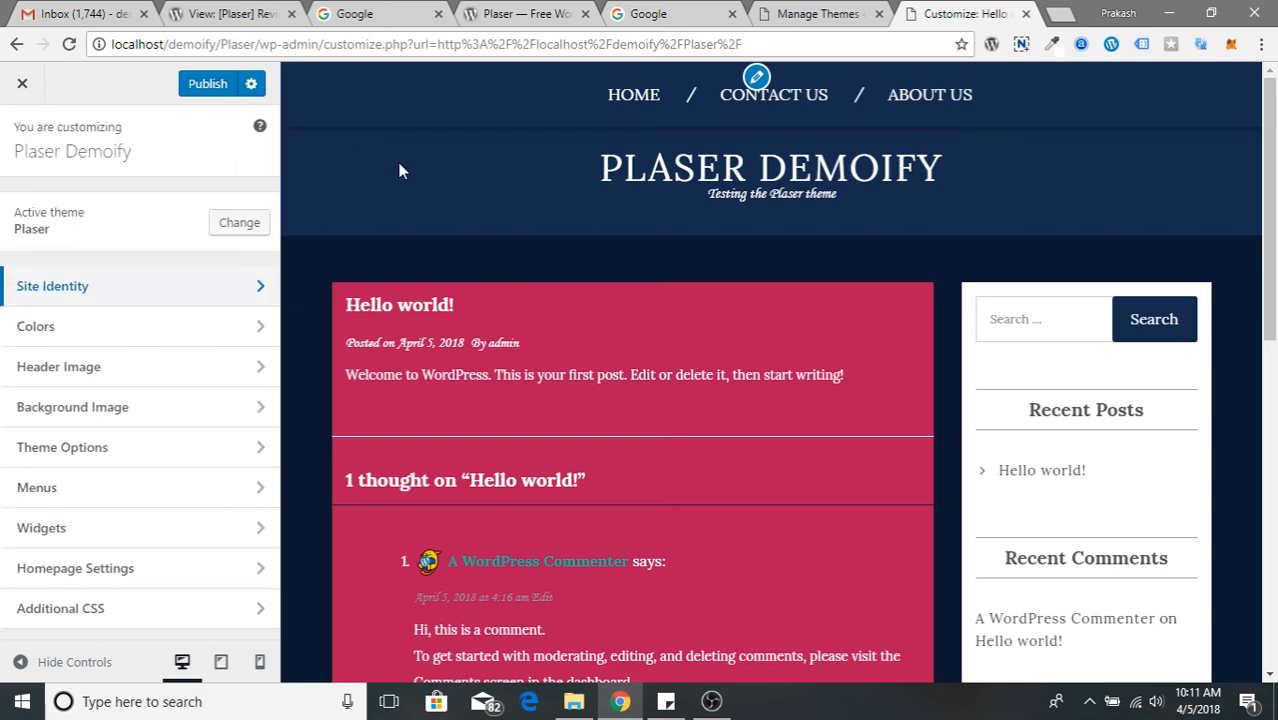
# - Publish the customizations, close the customizer and check the live home page down to its footer
pyautogui.click(198, 85)
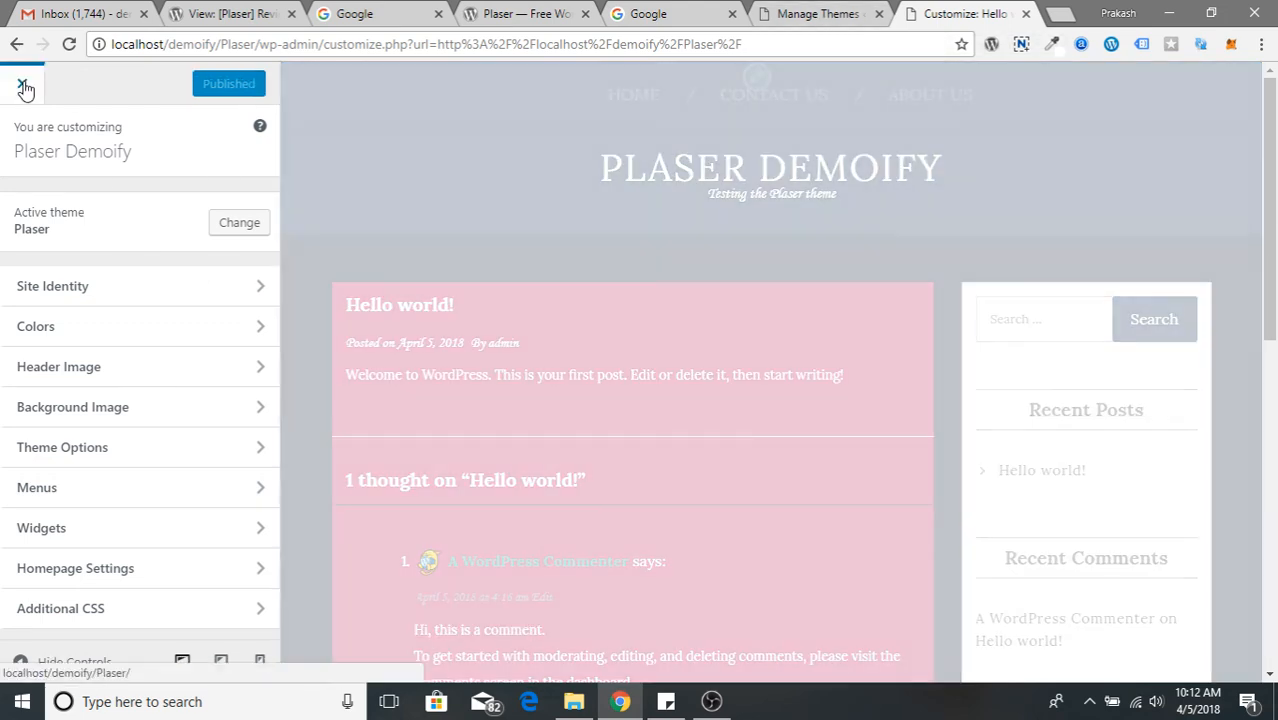
pyautogui.click(24, 88)
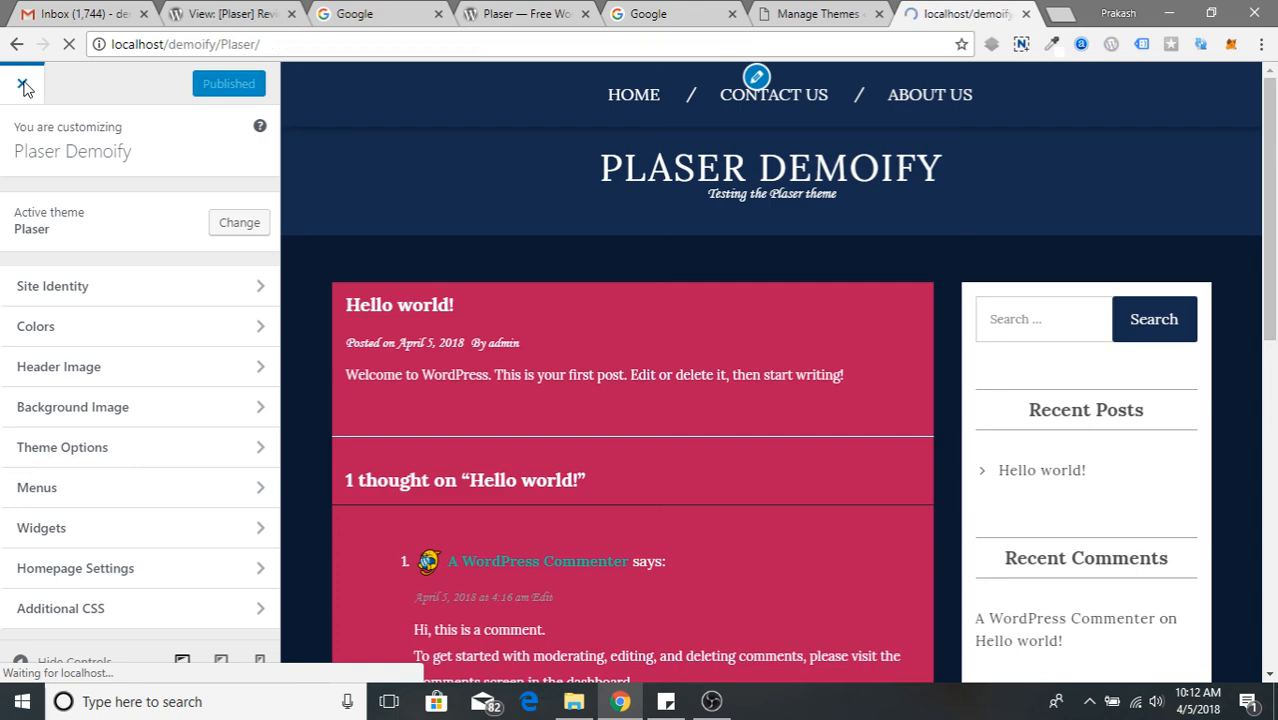
pyautogui.scroll(-1, 581, 251)
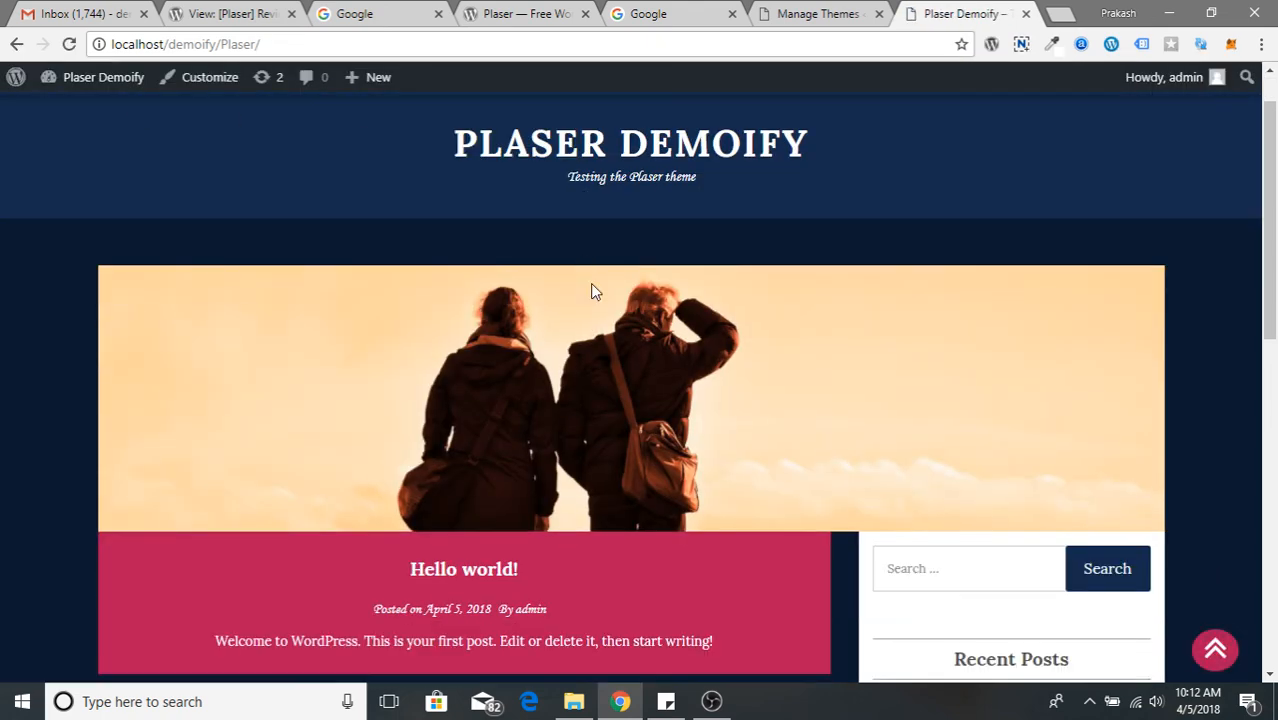
pyautogui.scroll(-10, 591, 291)
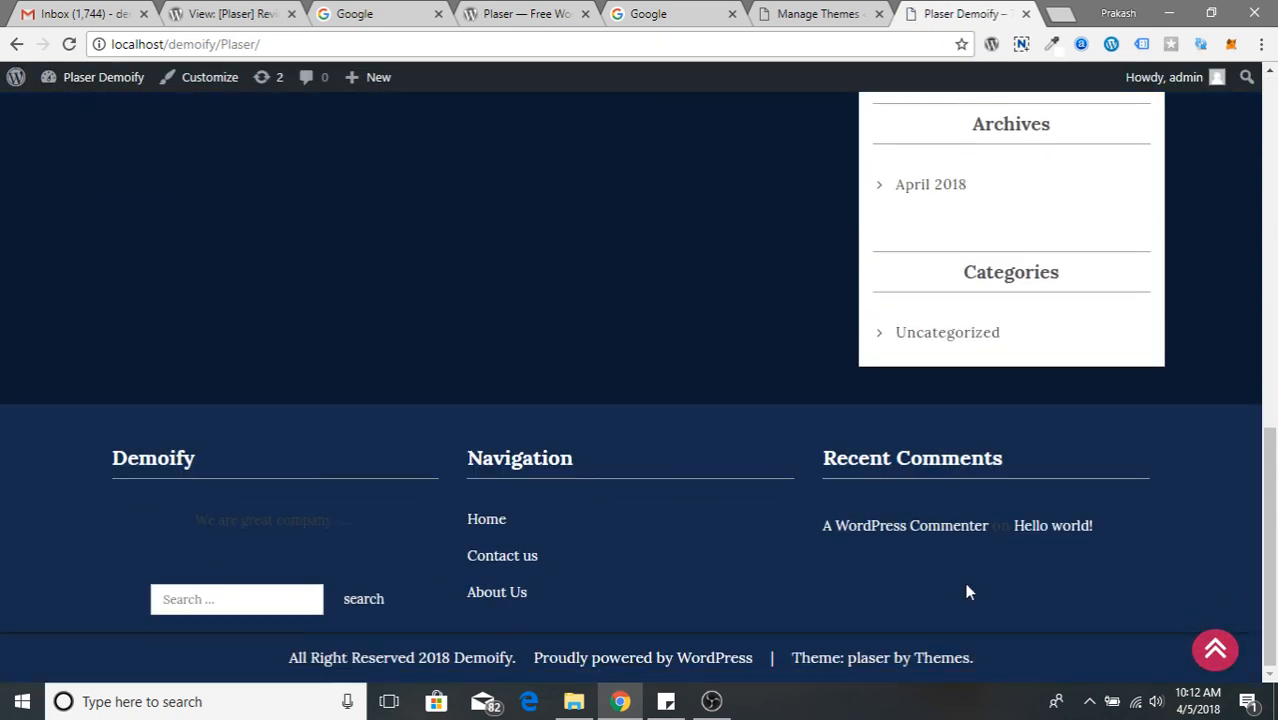
pyautogui.scroll(11, 796, 576)
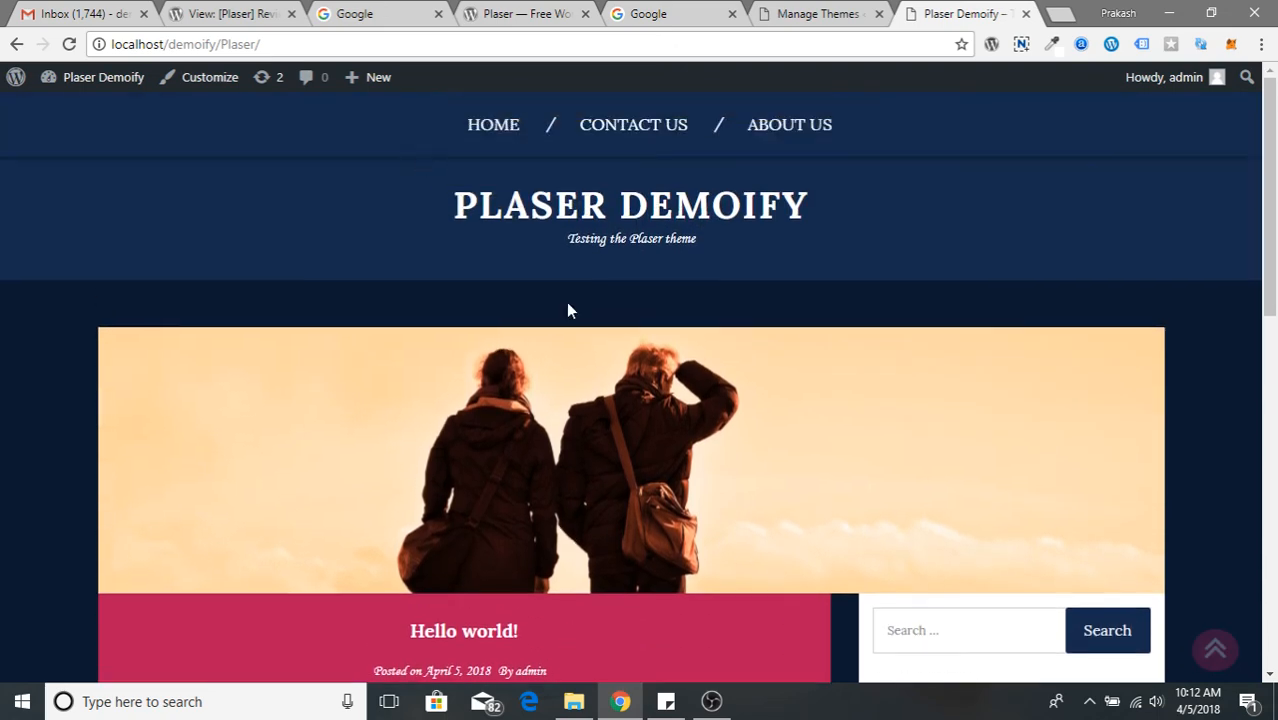
# - Create a new post titled "Testing blog post" with the content "Some content goes here......"
pyautogui.click(379, 80)
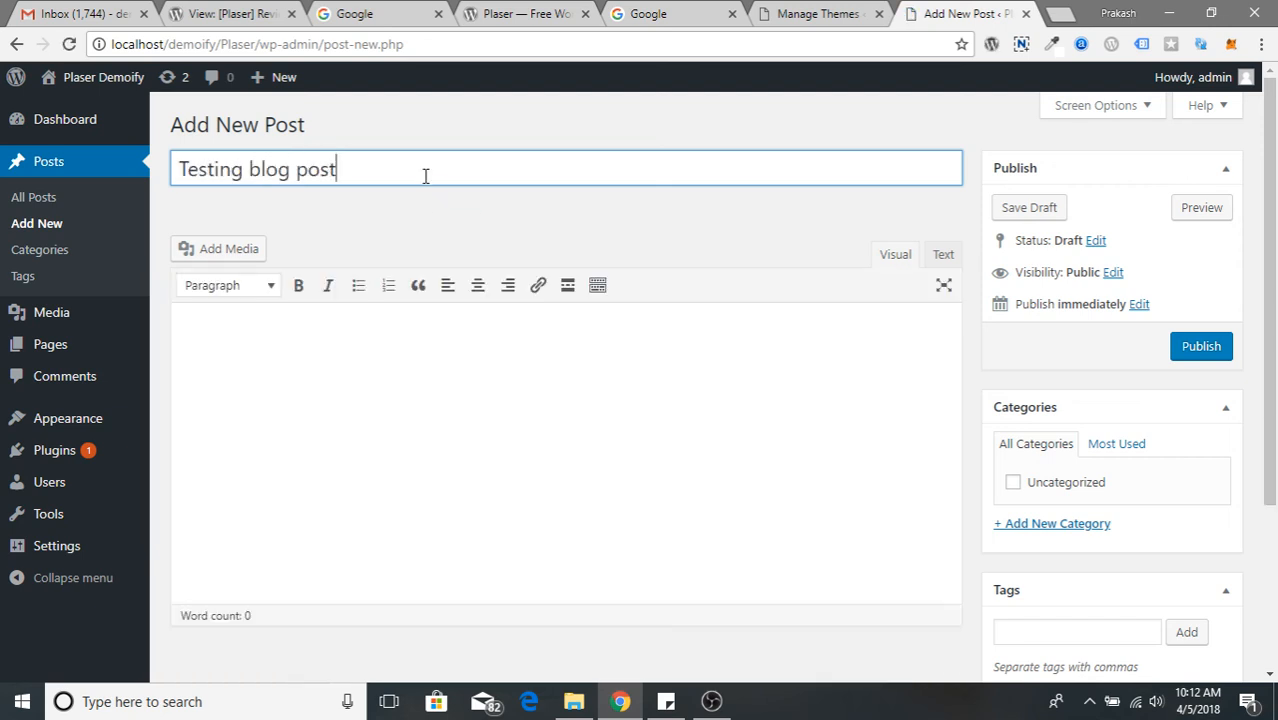
pyautogui.click(449, 398)
pyautogui.write('Some content goes here.......')
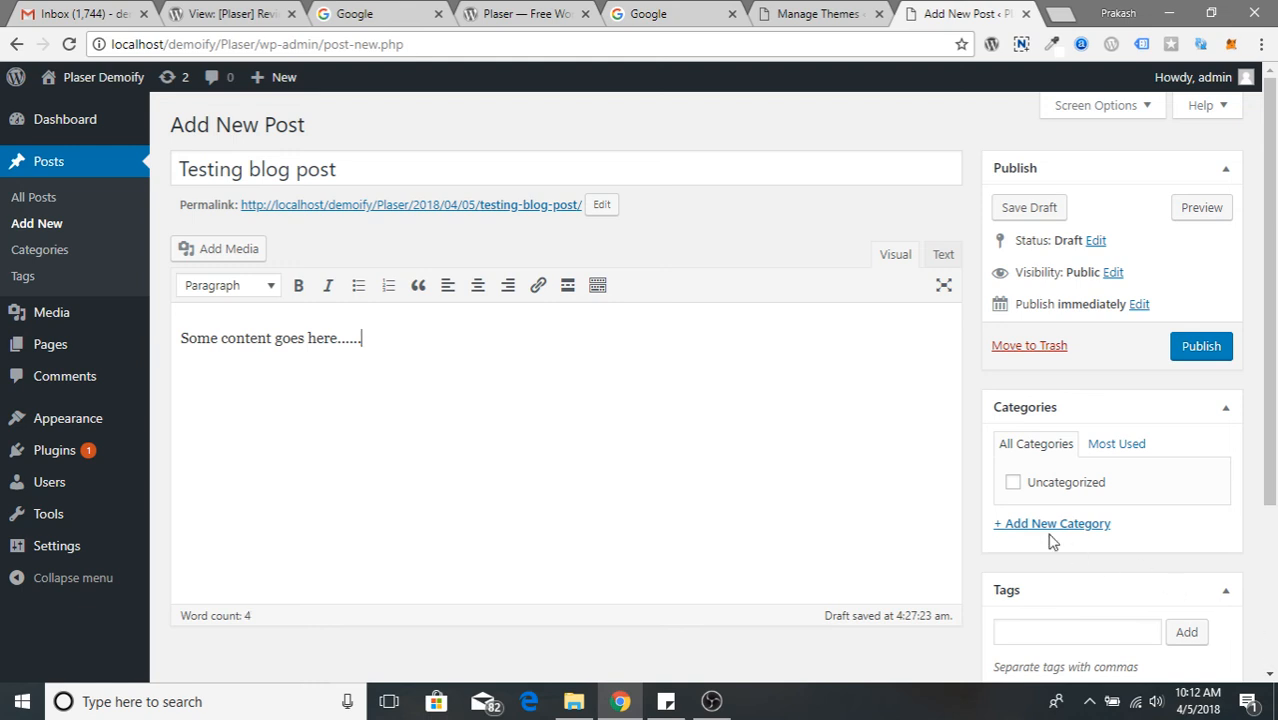
# - Assign the post a new category "Some Cat" and the tags "tags1" and "tags2"
pyautogui.click(1054, 528)
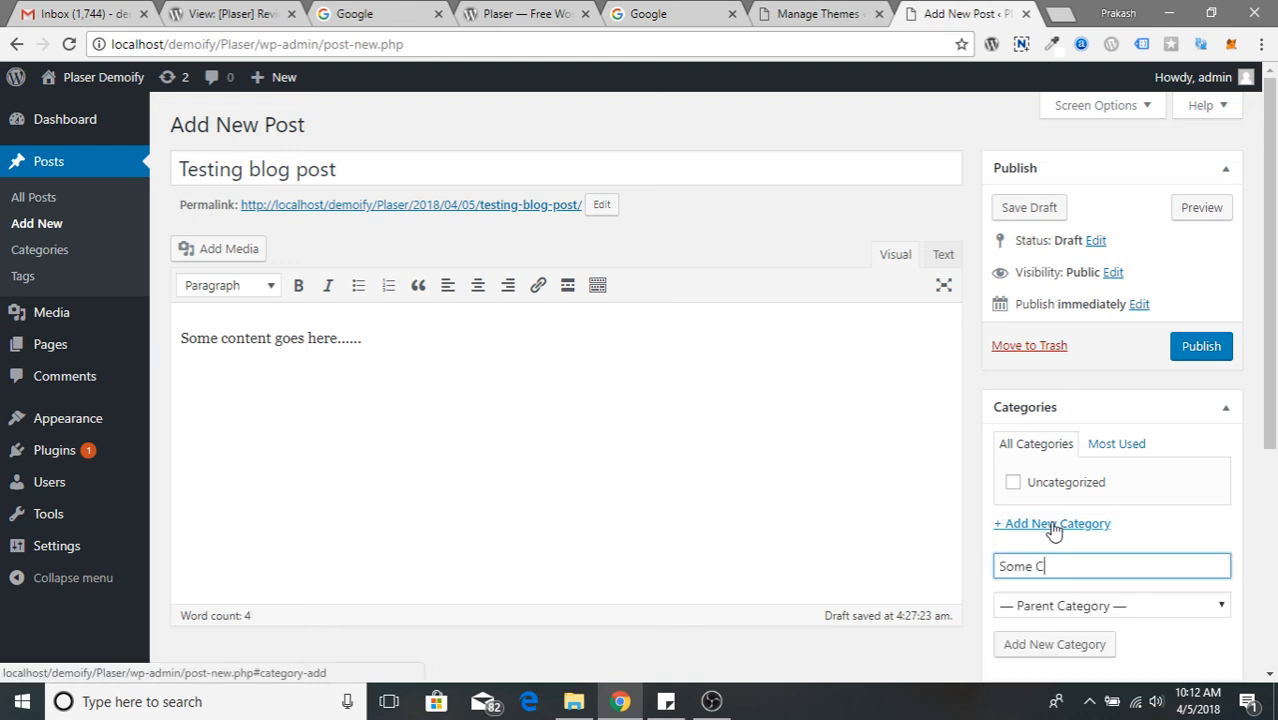
pyautogui.press('Return')
pyautogui.scroll(-3, 1054, 530)
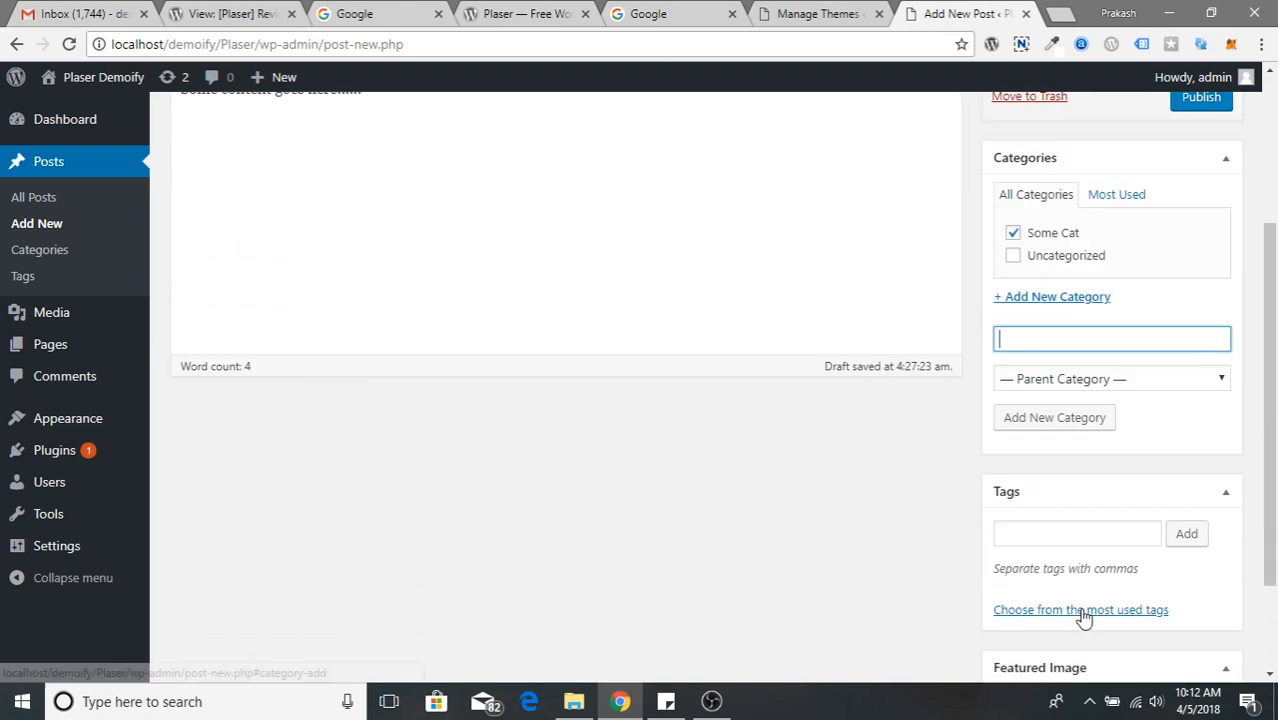
pyautogui.click(1097, 537)
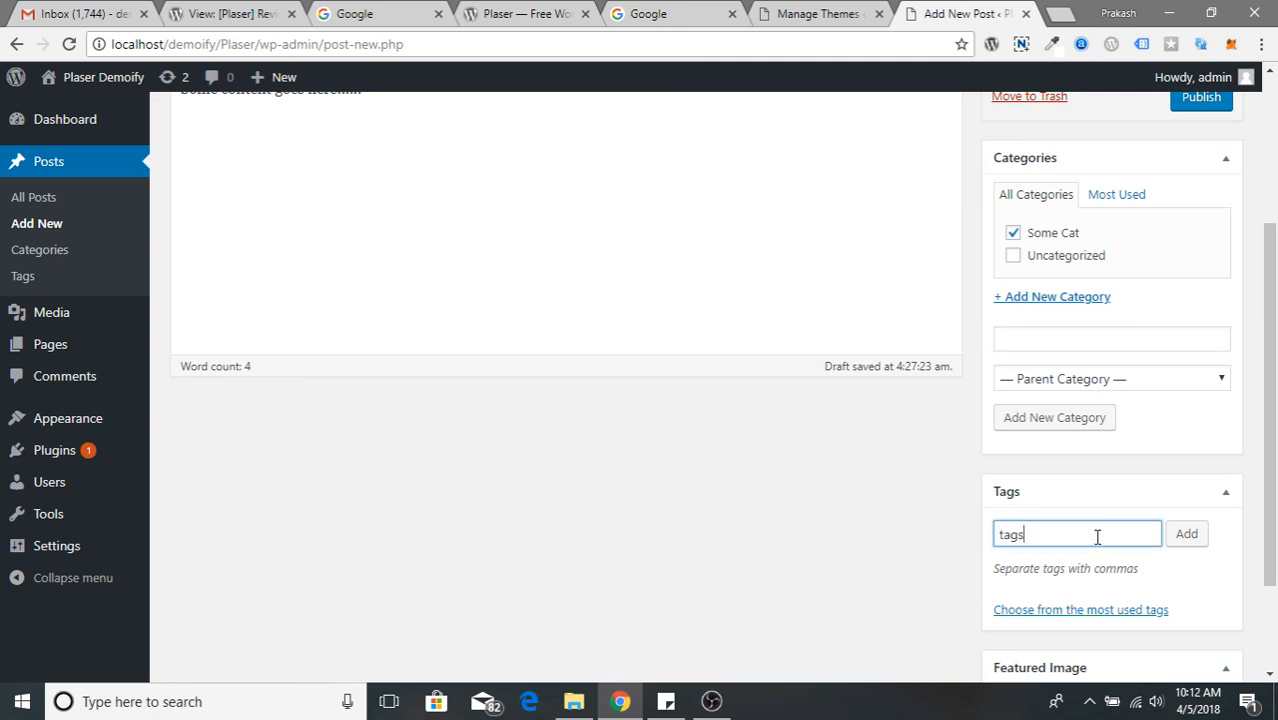
pyautogui.press('Return')
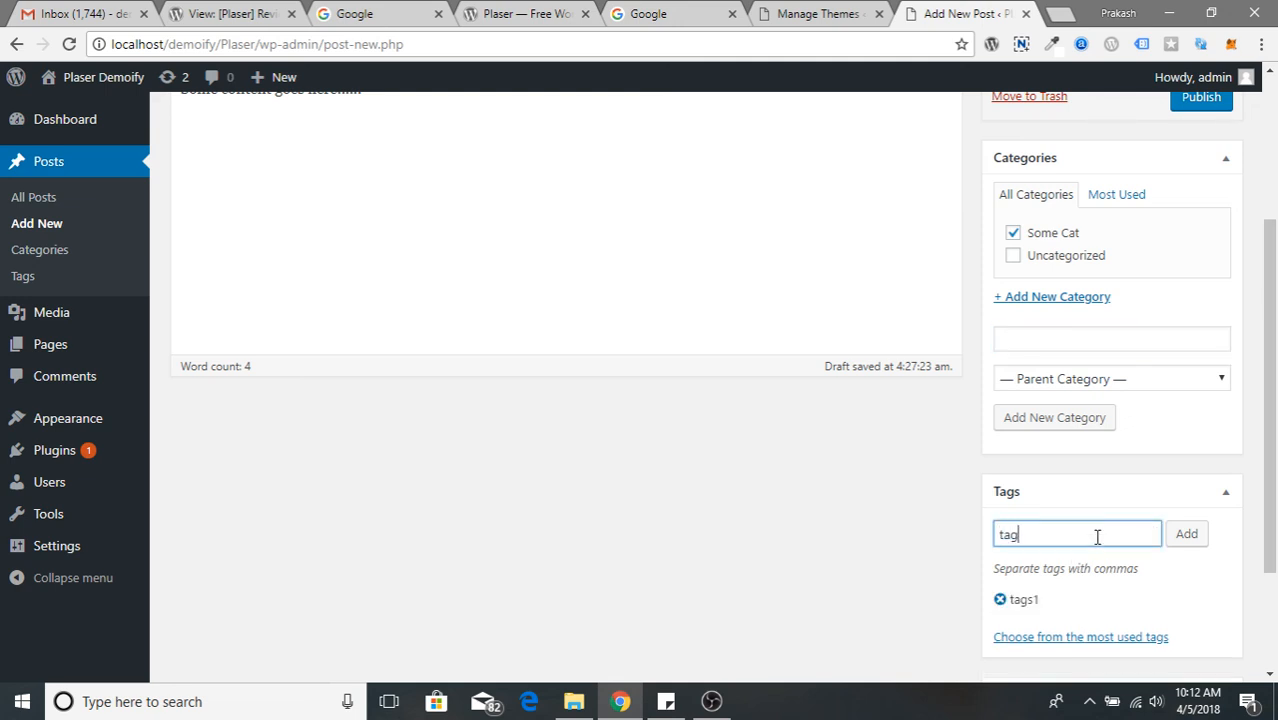
pyautogui.write('tags2')
pyautogui.press('Return')
pyautogui.scroll(-3, 1130, 588)
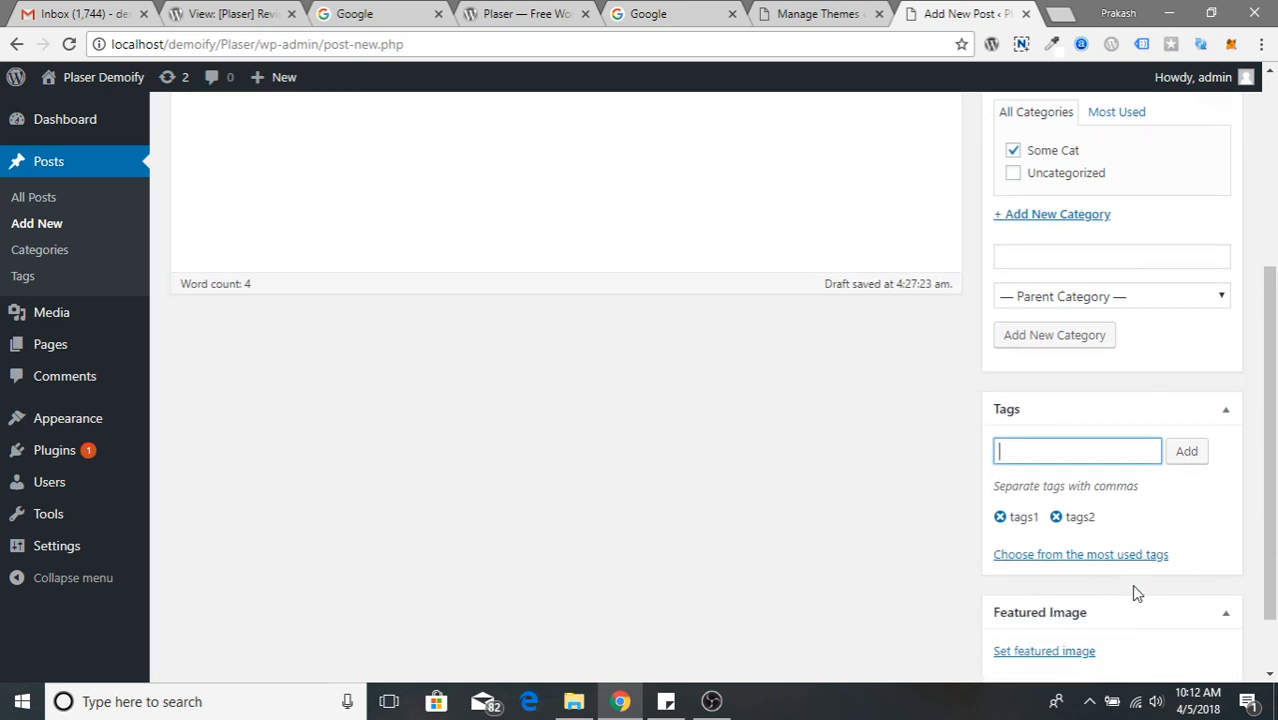
# - Upload the image monastery-3130879_1920.jpg and set it as the post's featured image
pyautogui.click(1061, 585)
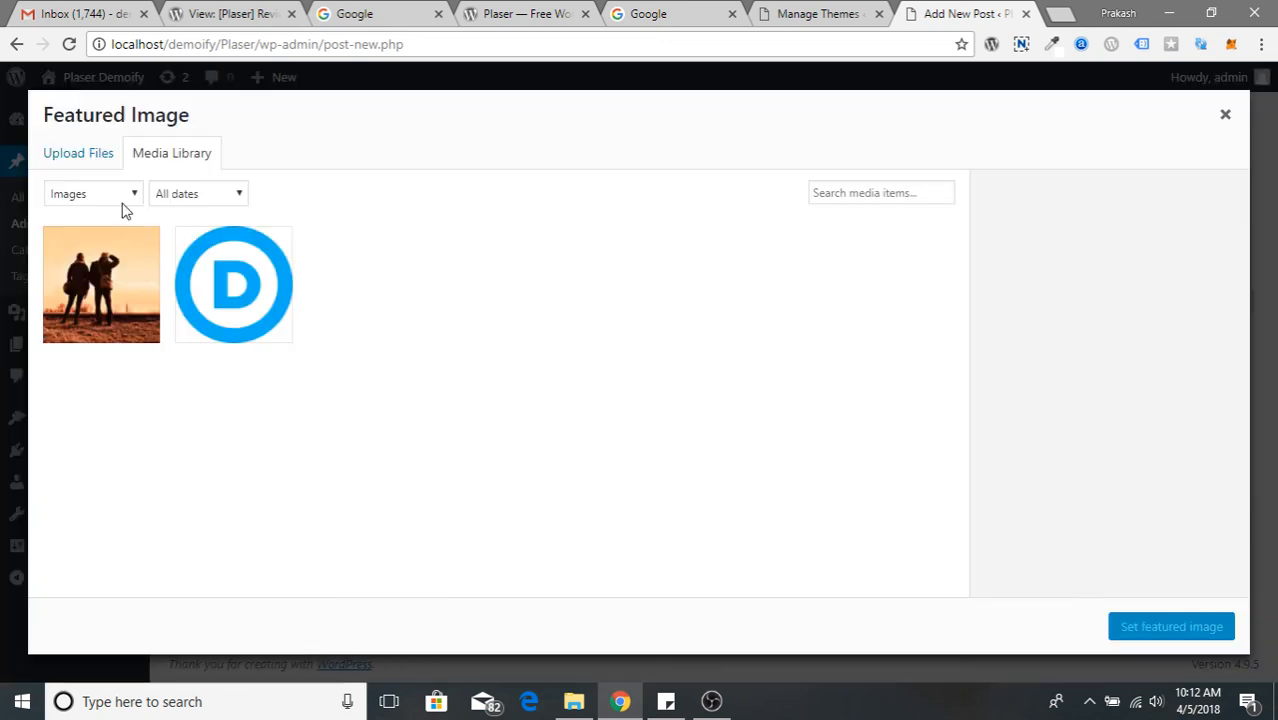
pyautogui.click(113, 279)
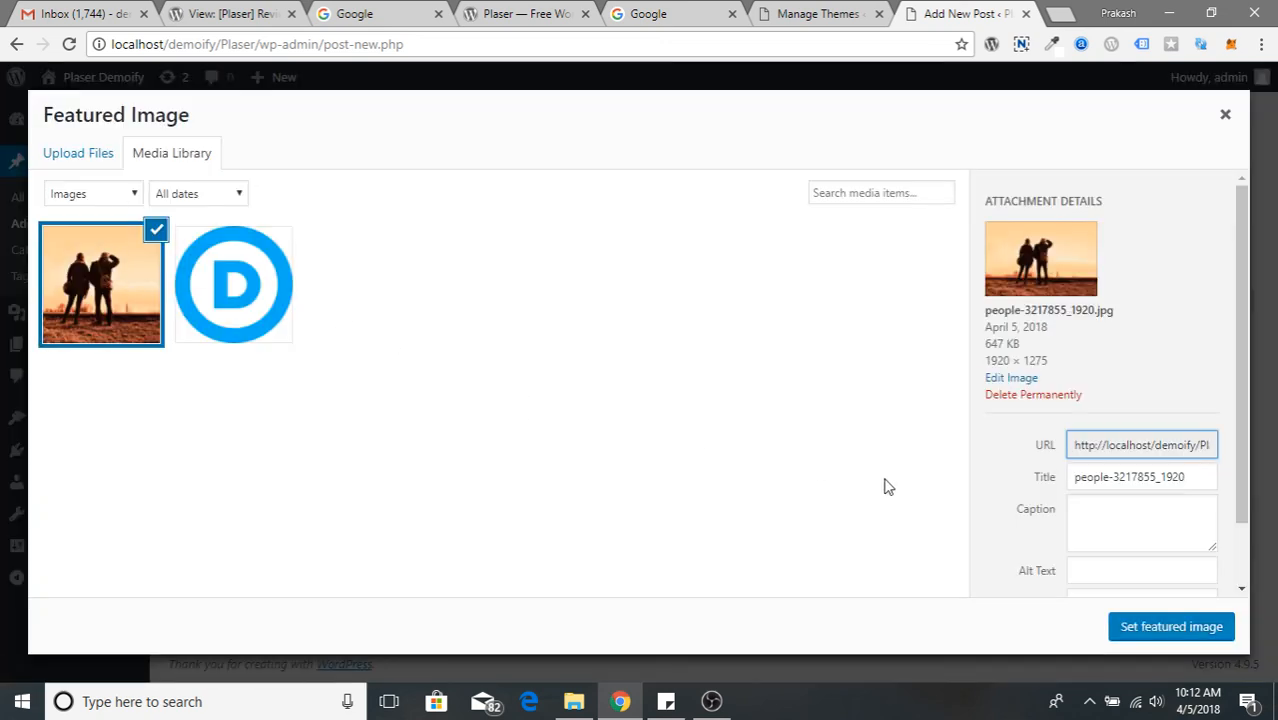
pyautogui.click(84, 158)
pyautogui.click(640, 398)
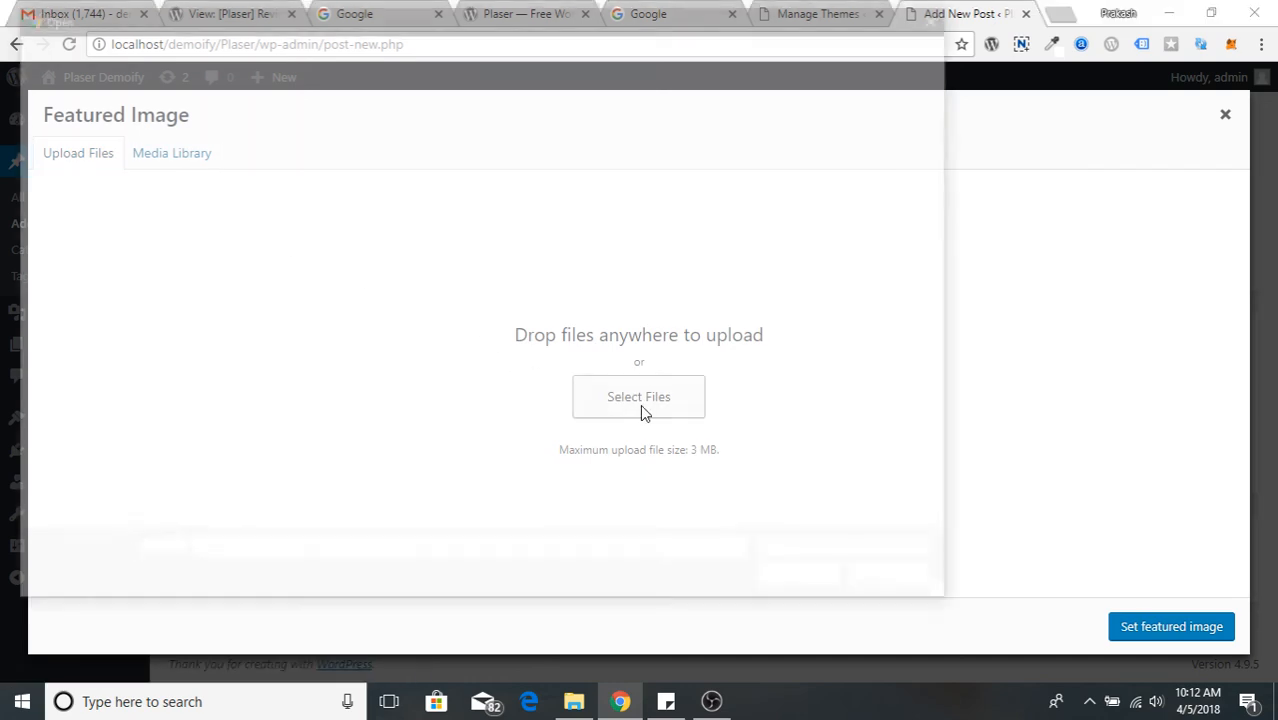
pyautogui.doubleClick(555, 160)
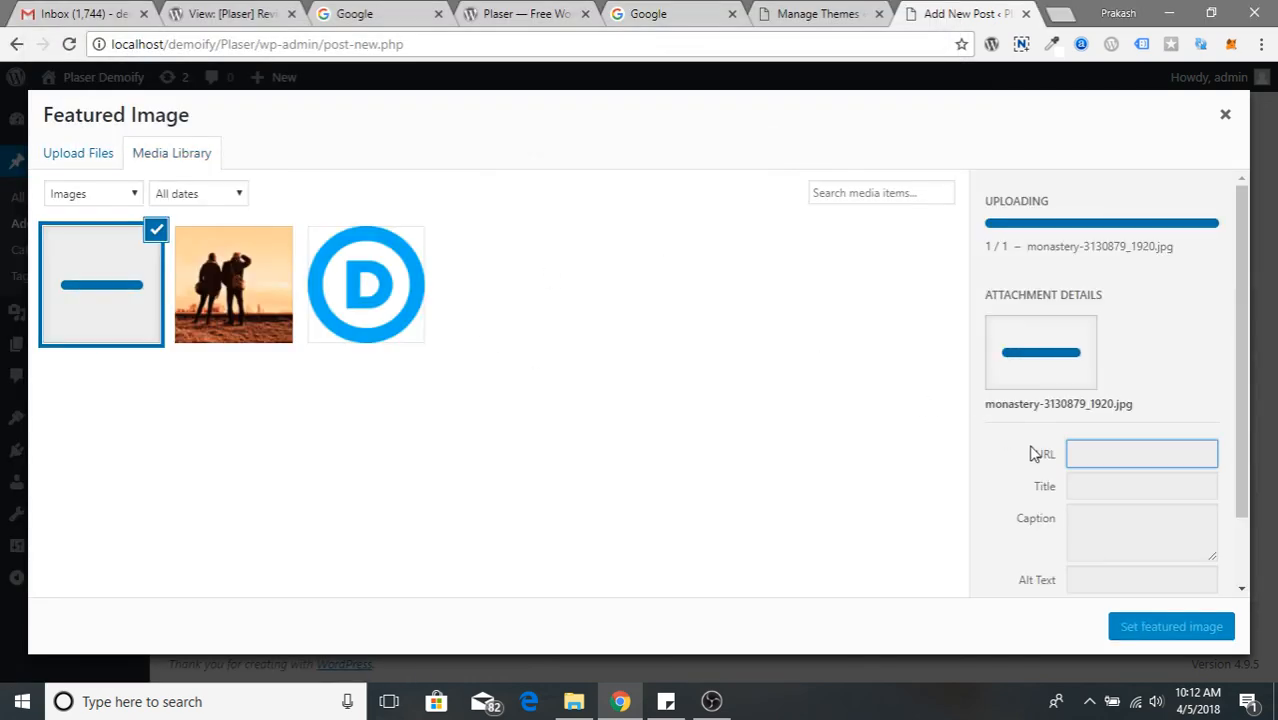
pyautogui.click(1156, 632)
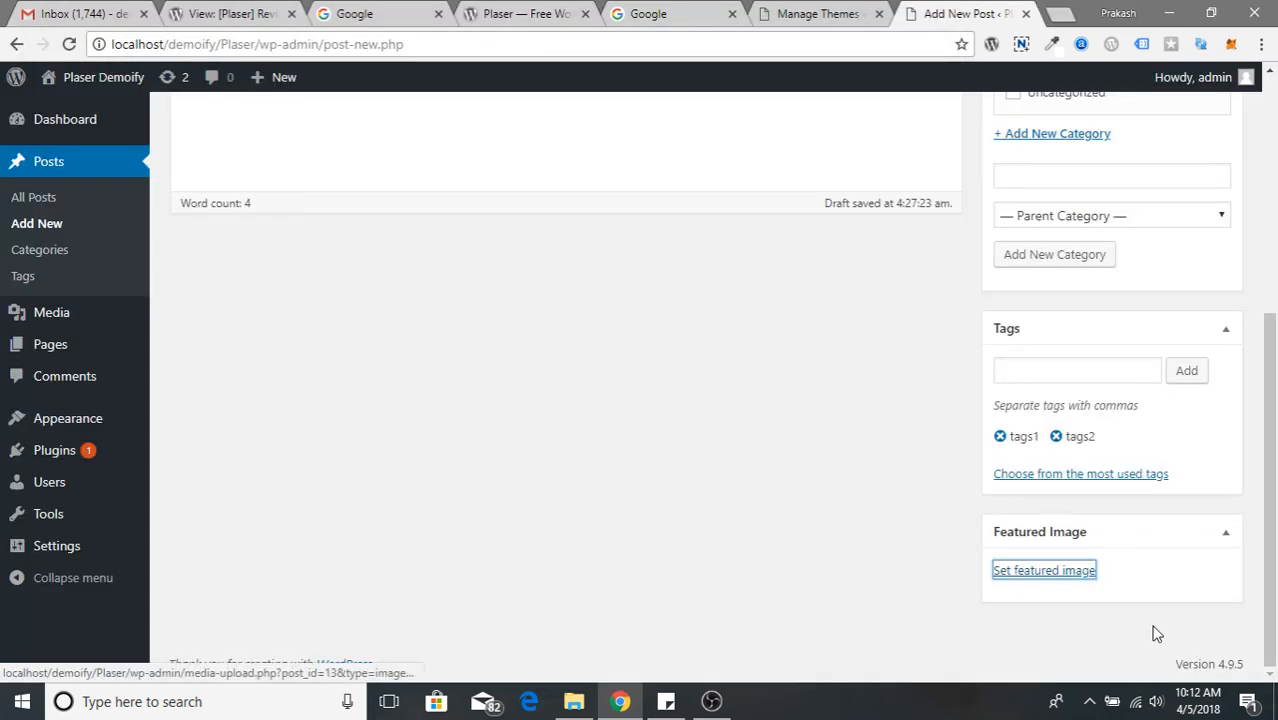
# - Publish the "Testing blog post" post and open its live page
pyautogui.scroll(5, 1103, 494)
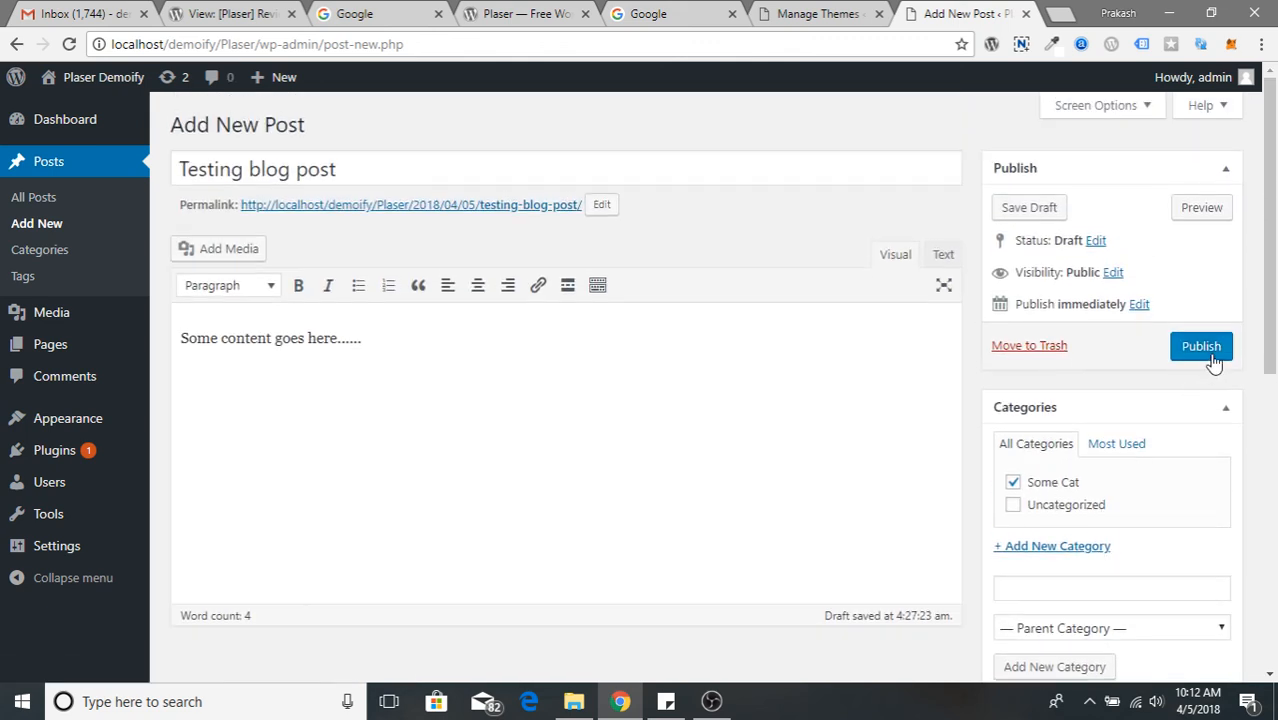
pyautogui.click(1212, 347)
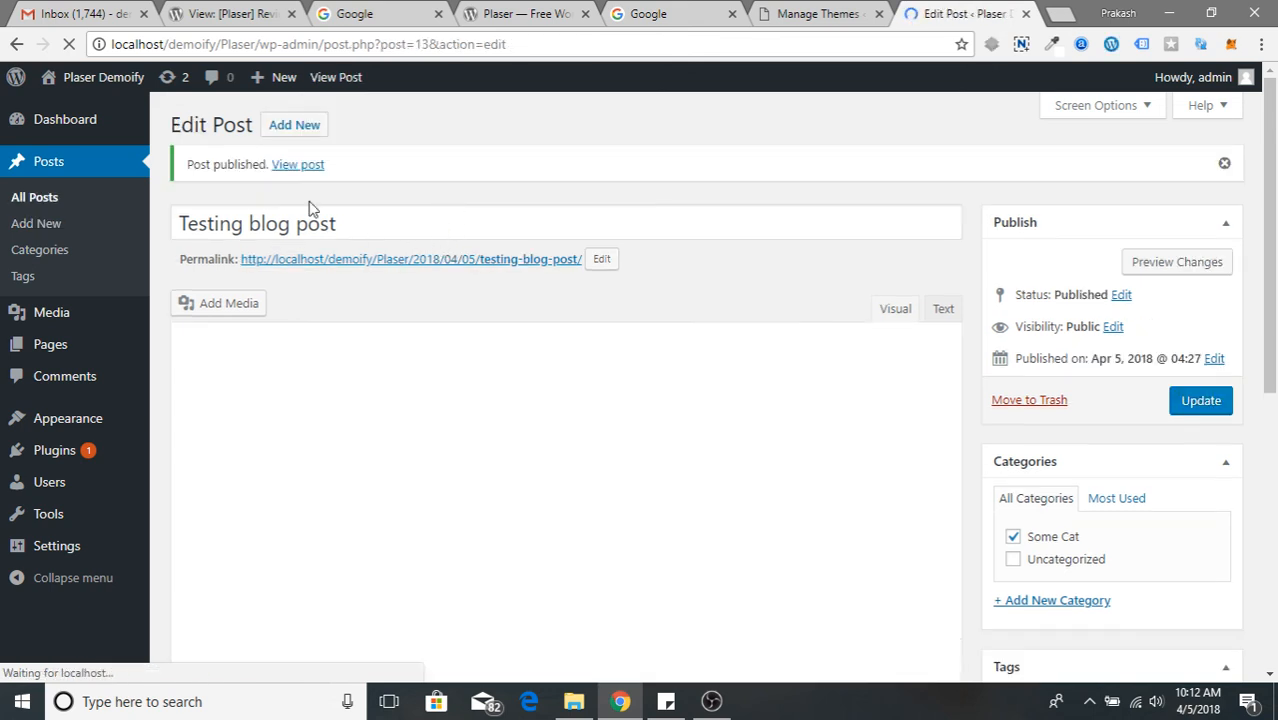
pyautogui.click(290, 166)
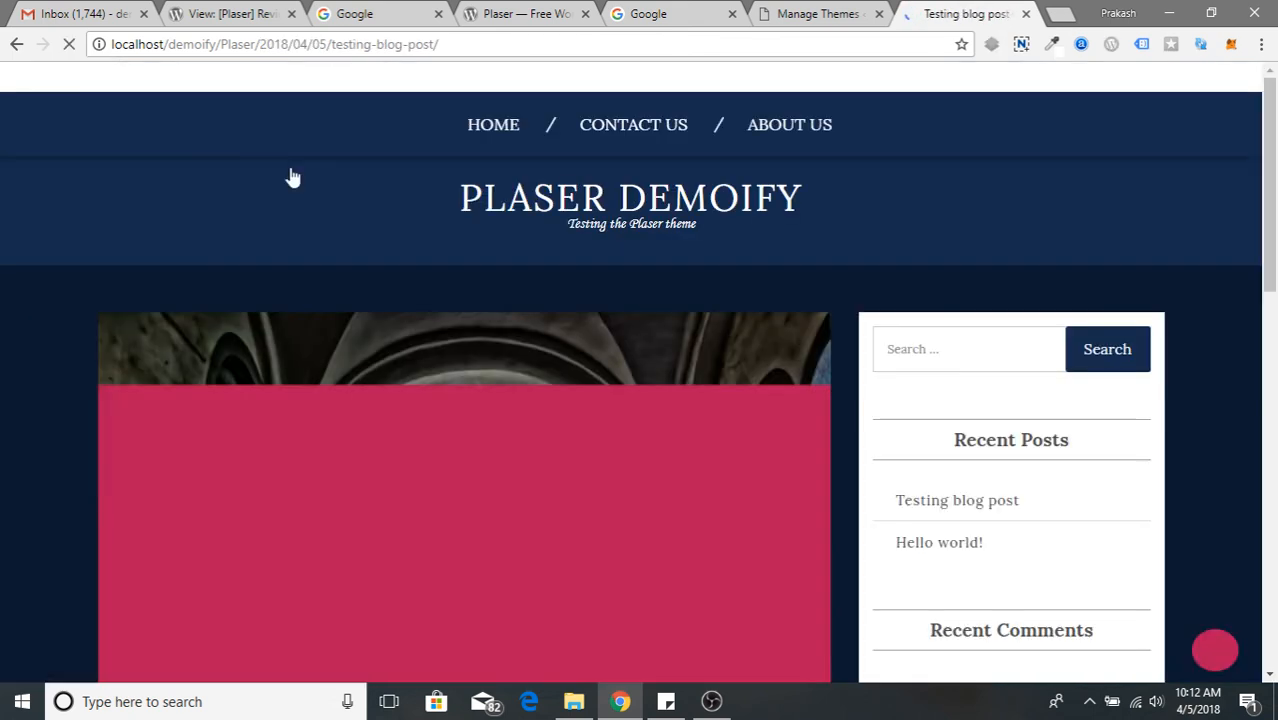
# - Review the published post's featured image, metadata, comment form and footer, and return to the page top with the theme's back-to-top link
pyautogui.scroll(-4, 591, 499)
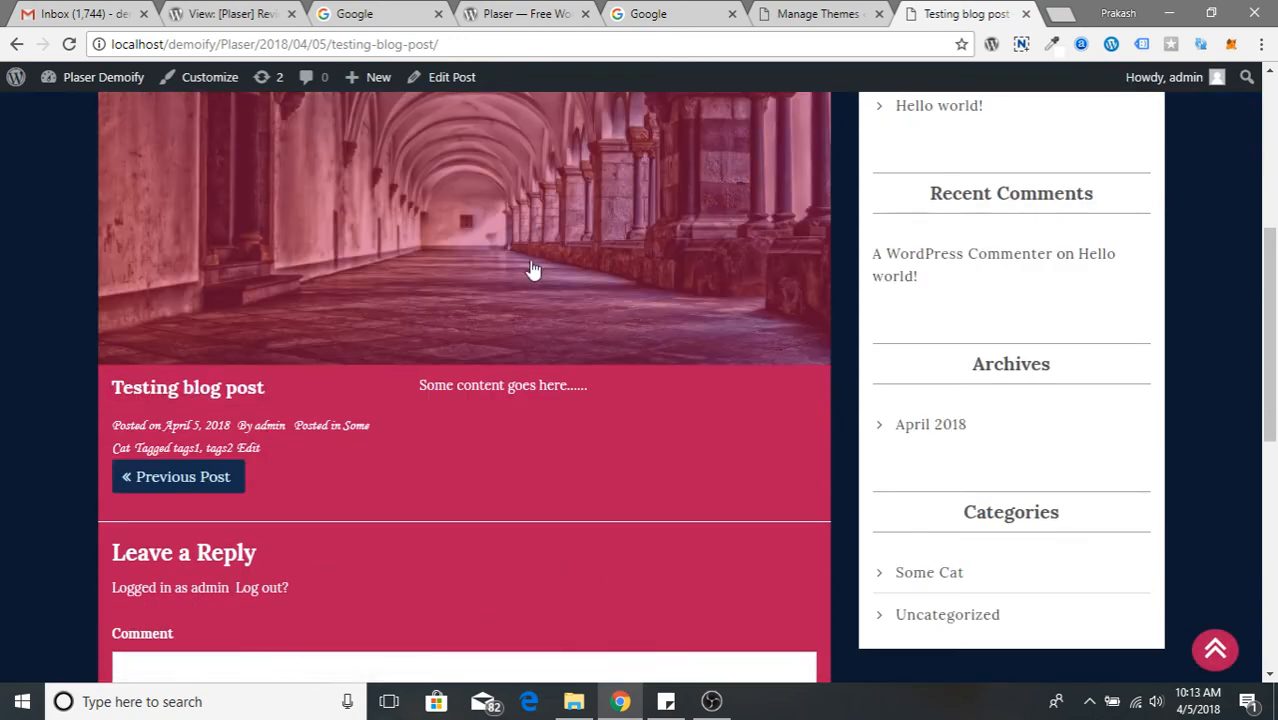
pyautogui.scroll(3, 585, 251)
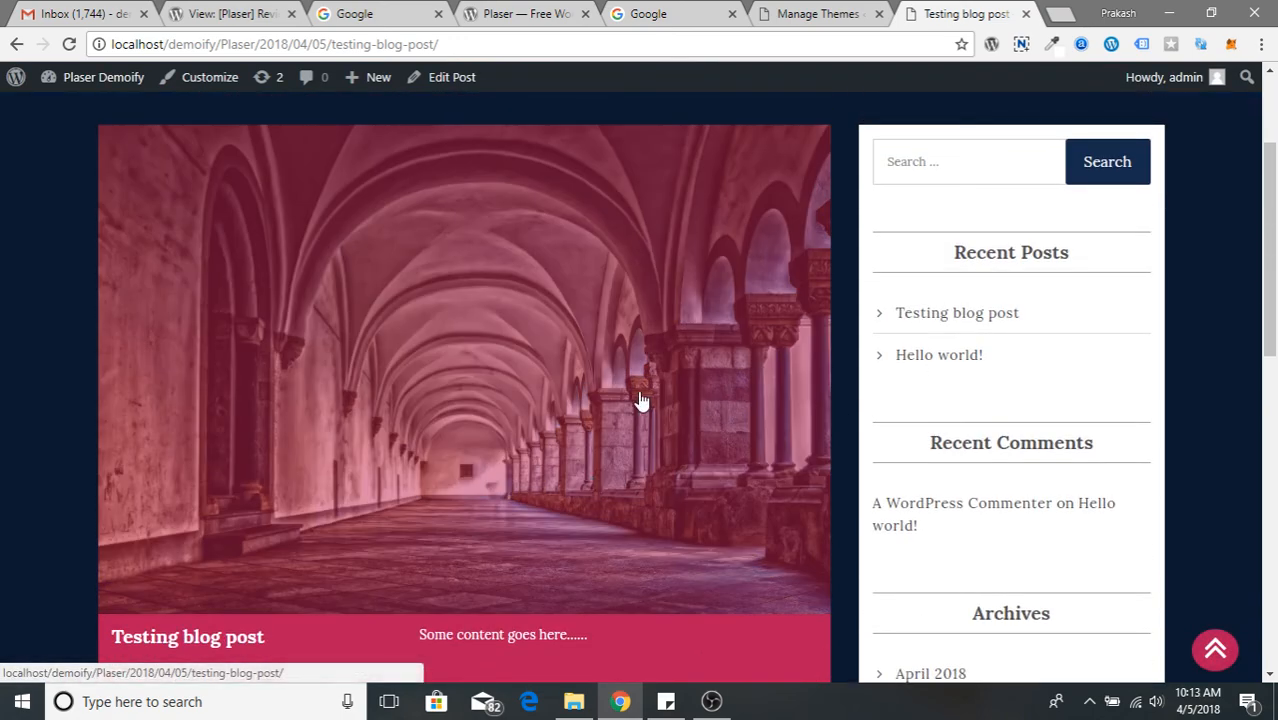
pyautogui.scroll(-9, 566, 525)
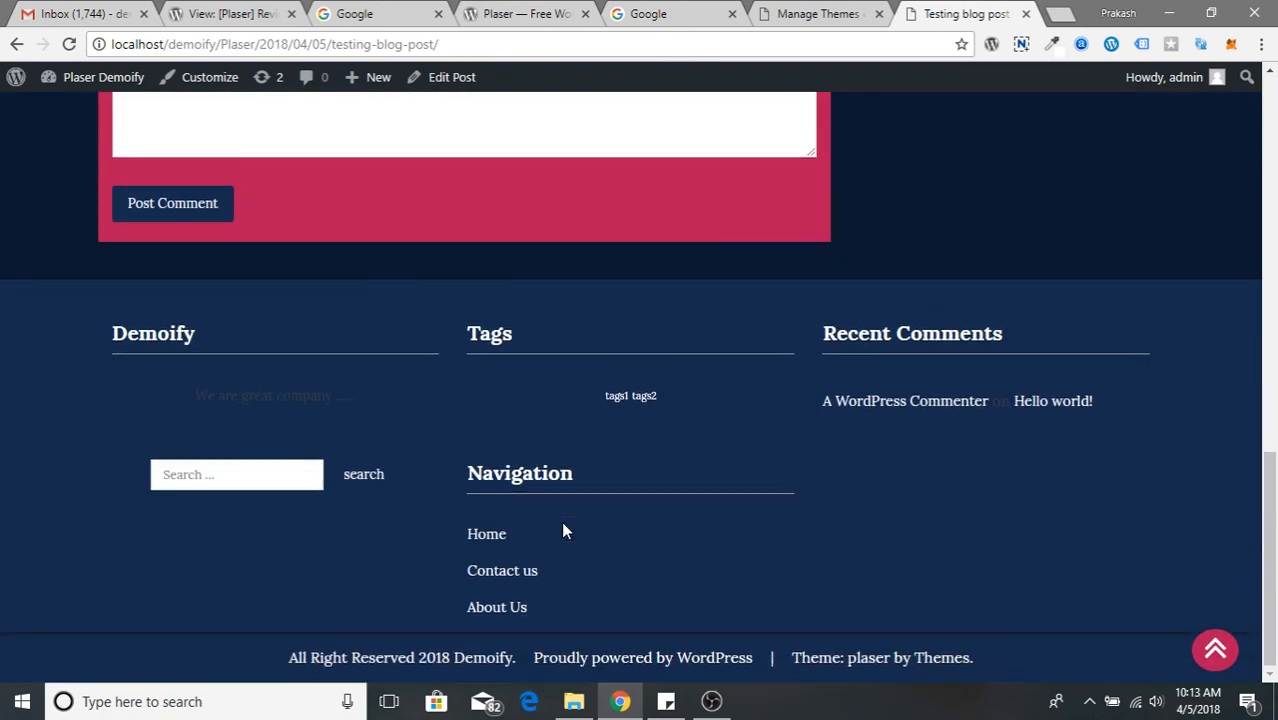
pyautogui.scroll(10, 562, 527)
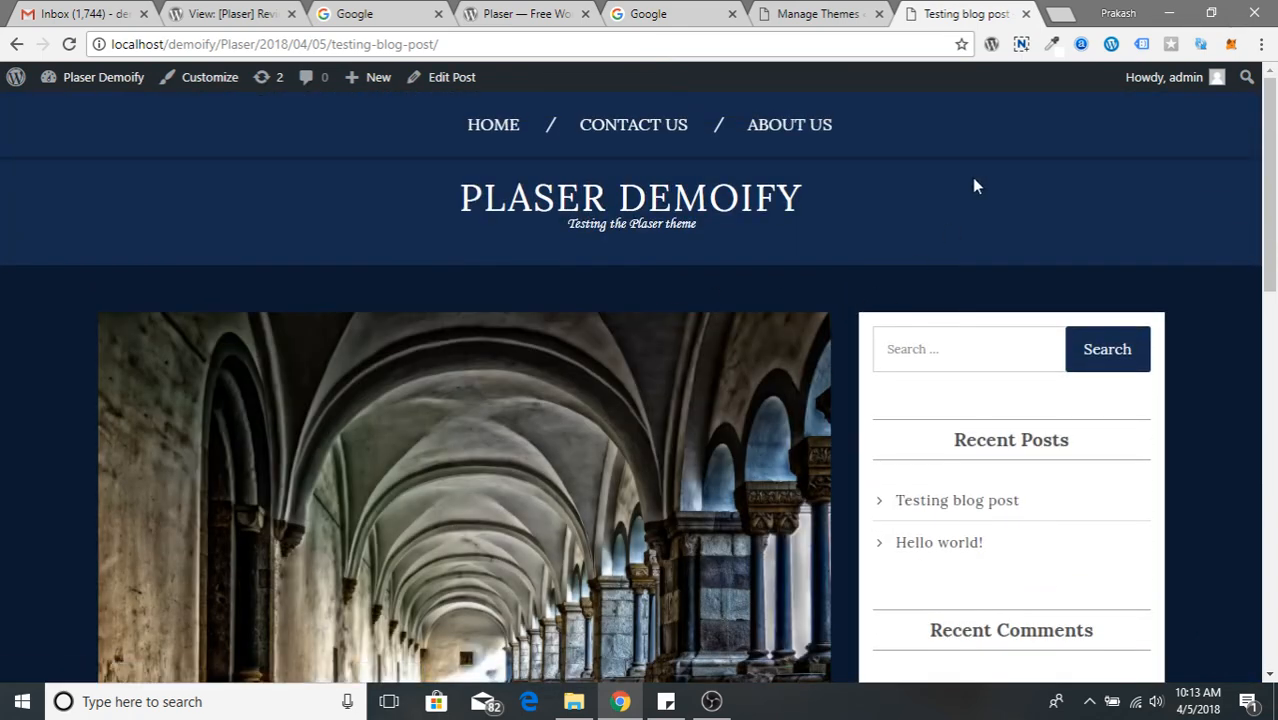
pyautogui.scroll(-1, 926, 305)
pyautogui.scroll(1, 585, 399)
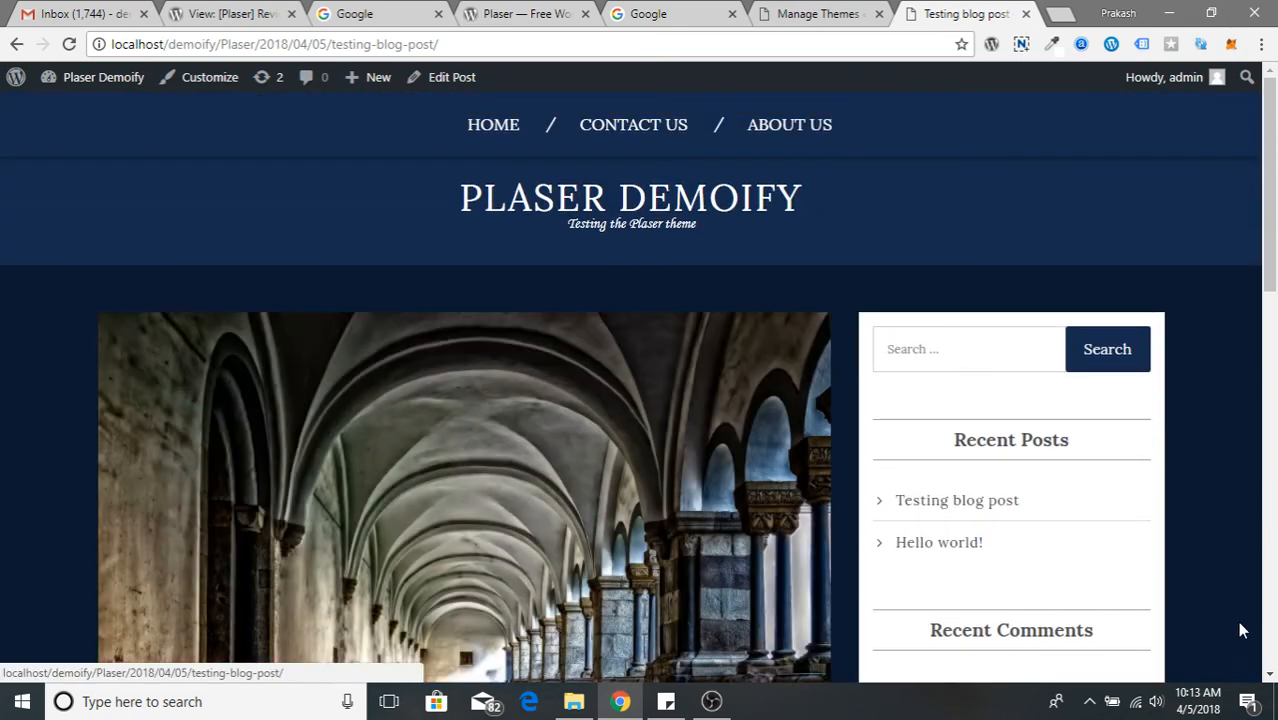
pyautogui.scroll(-4, 410, 570)
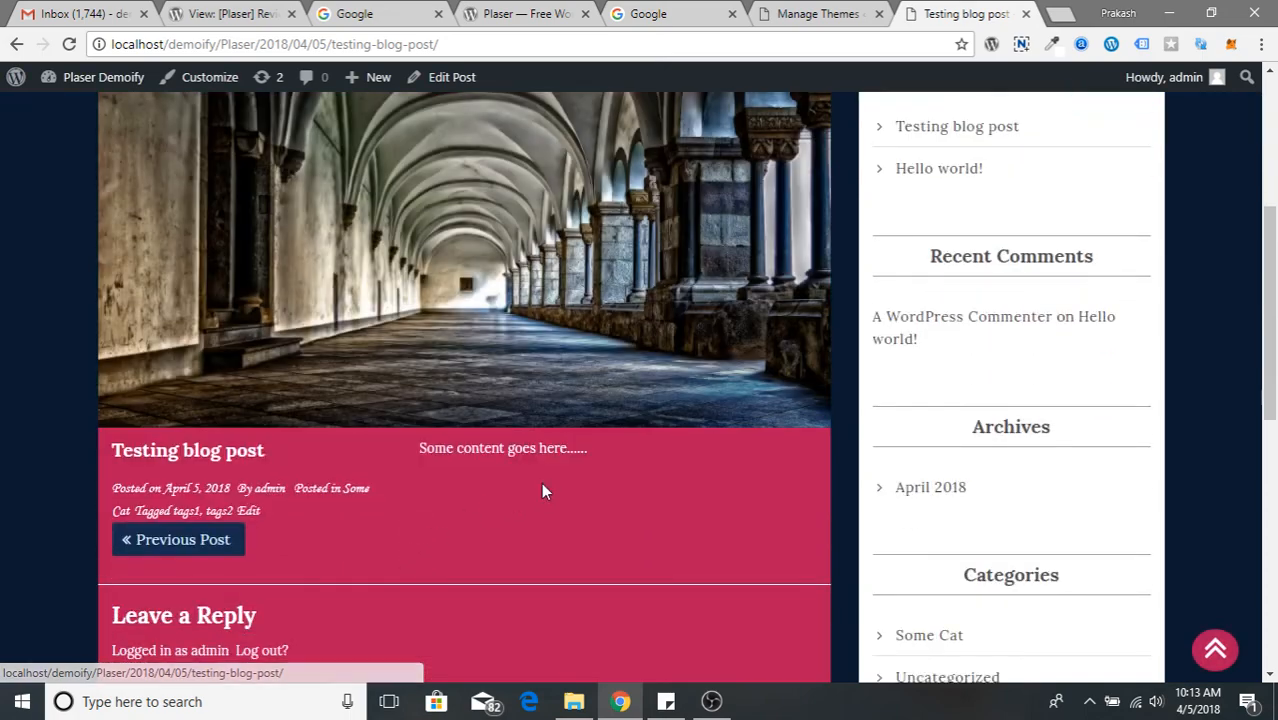
pyautogui.scroll(-5, 541, 490)
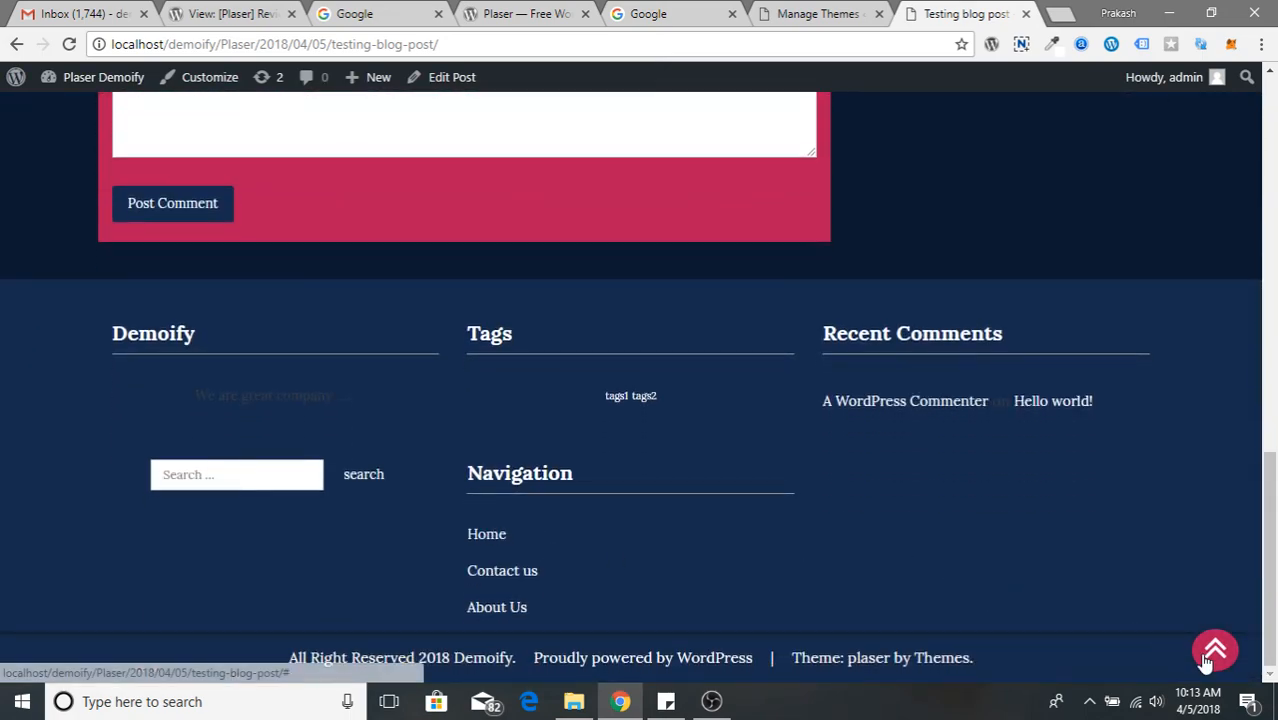
pyautogui.click(1210, 655)
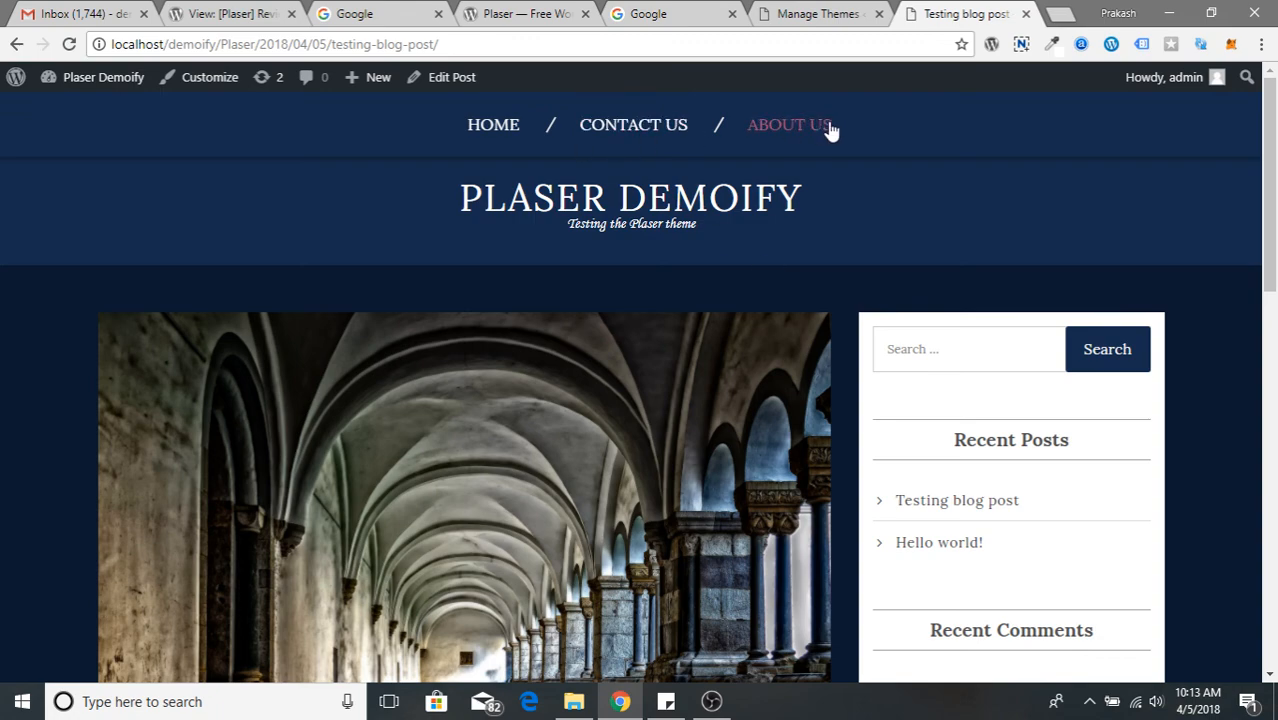
# - Check the sidebar search field, footer widgets and comment area of the post page once more
pyautogui.click(973, 352)
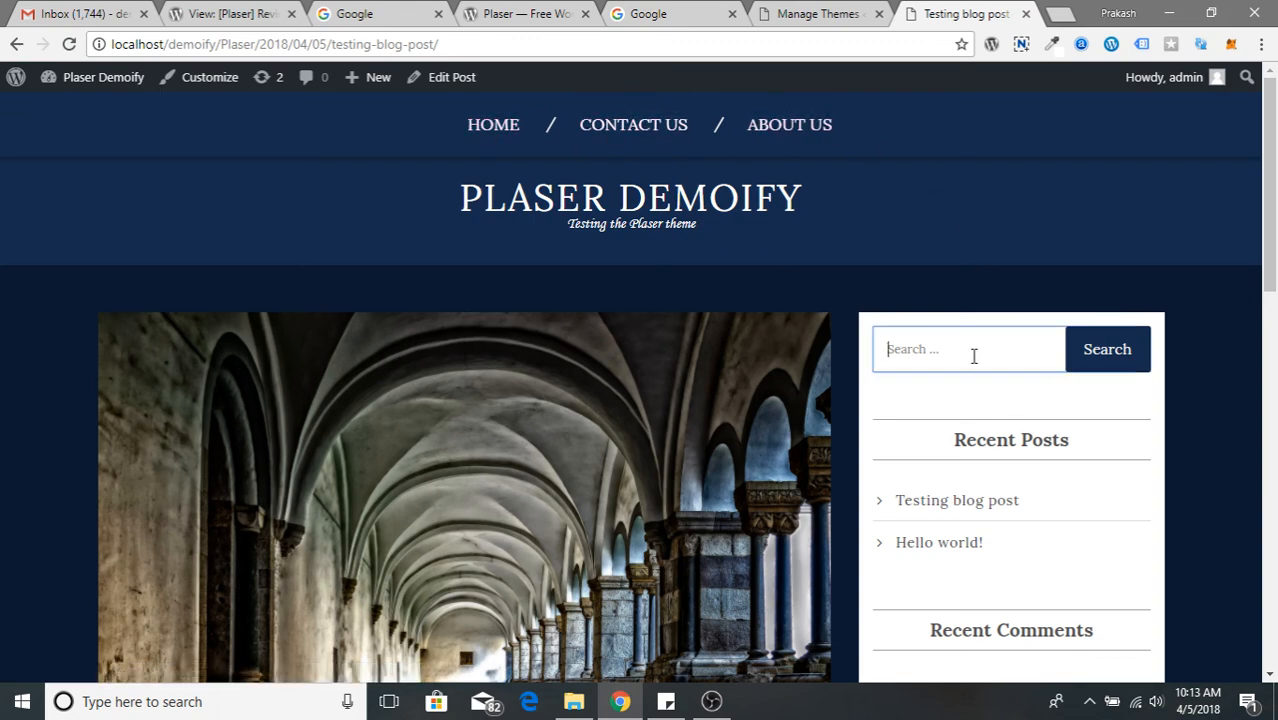
pyautogui.scroll(-1, 1011, 460)
pyautogui.scroll(-12, 1005, 530)
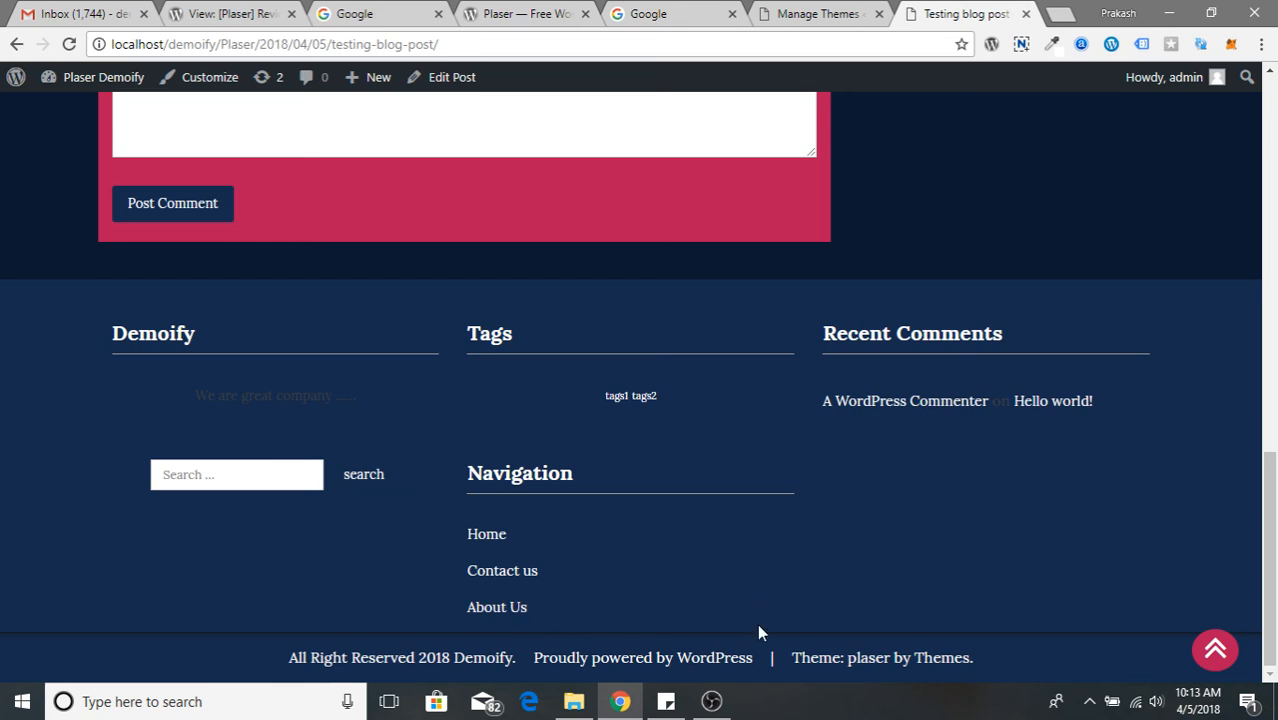
pyautogui.scroll(6, 439, 616)
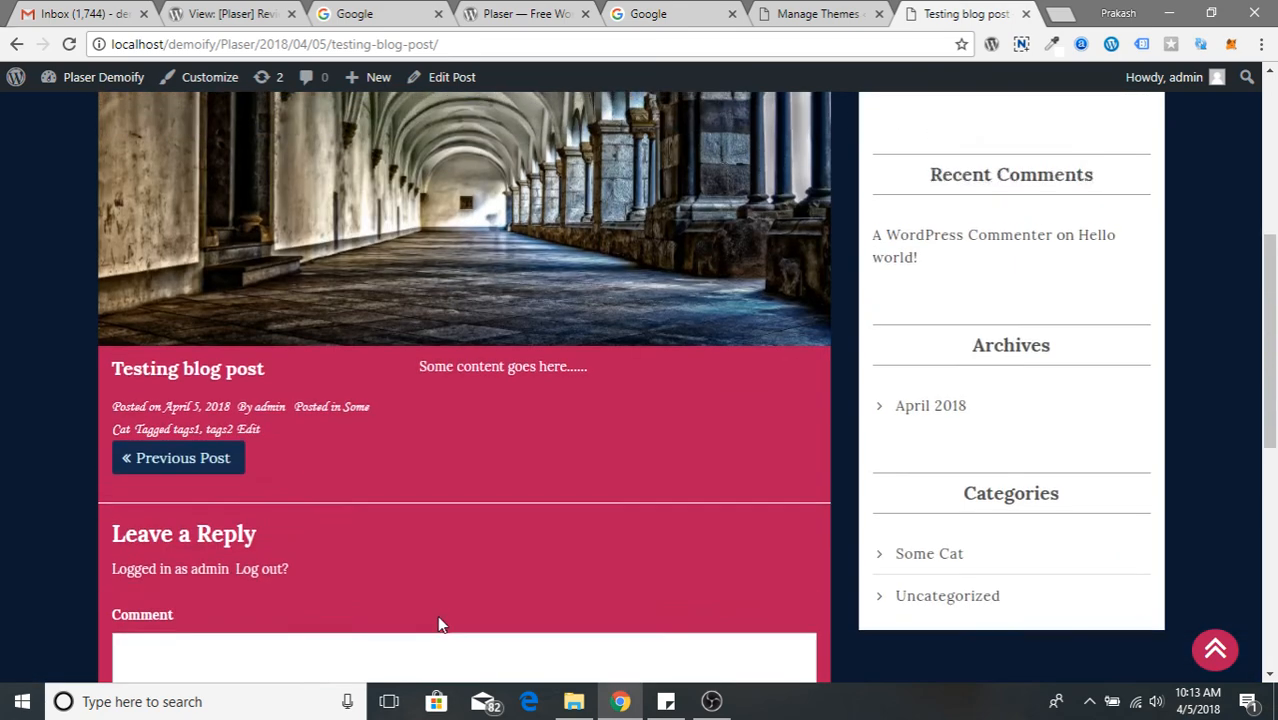
pyautogui.scroll(5, 439, 620)
# - Open the site's home page and examine how the "Testing blog post" and "Hello world!" entries are laid out
pyautogui.click(548, 197)
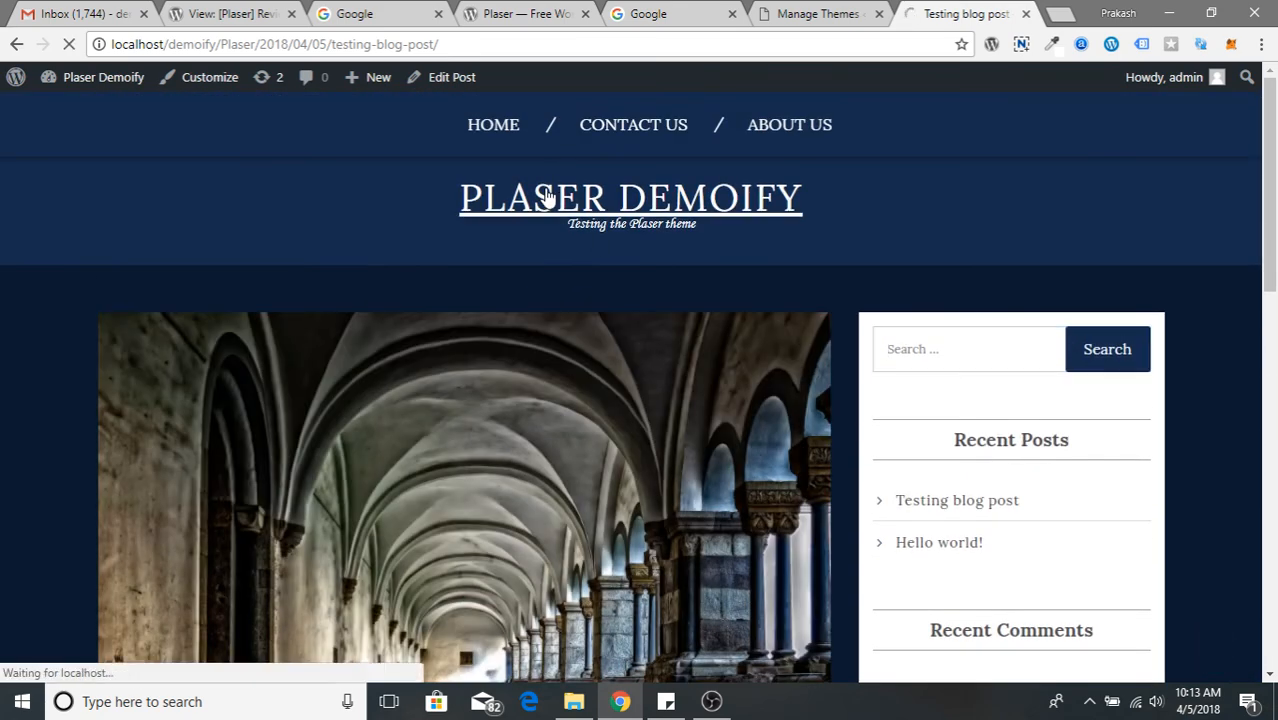
pyautogui.scroll(-3, 646, 376)
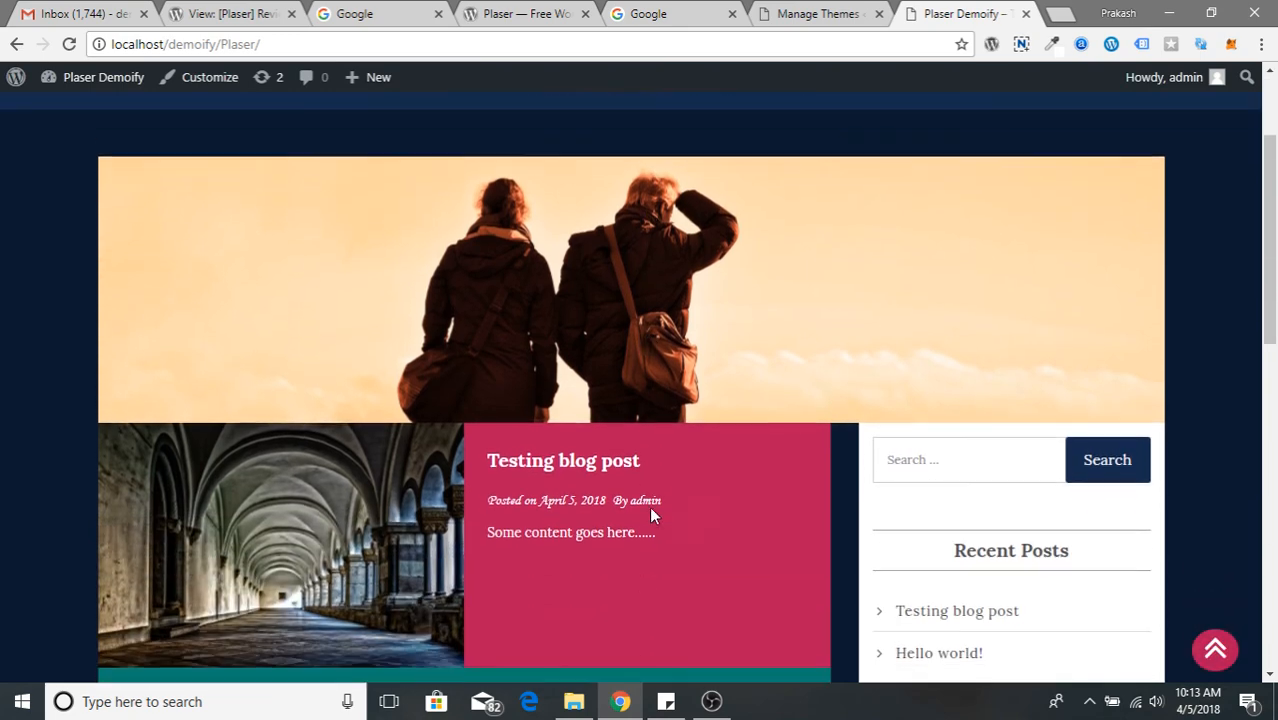
pyautogui.scroll(-3, 650, 510)
pyautogui.scroll(2, 254, 437)
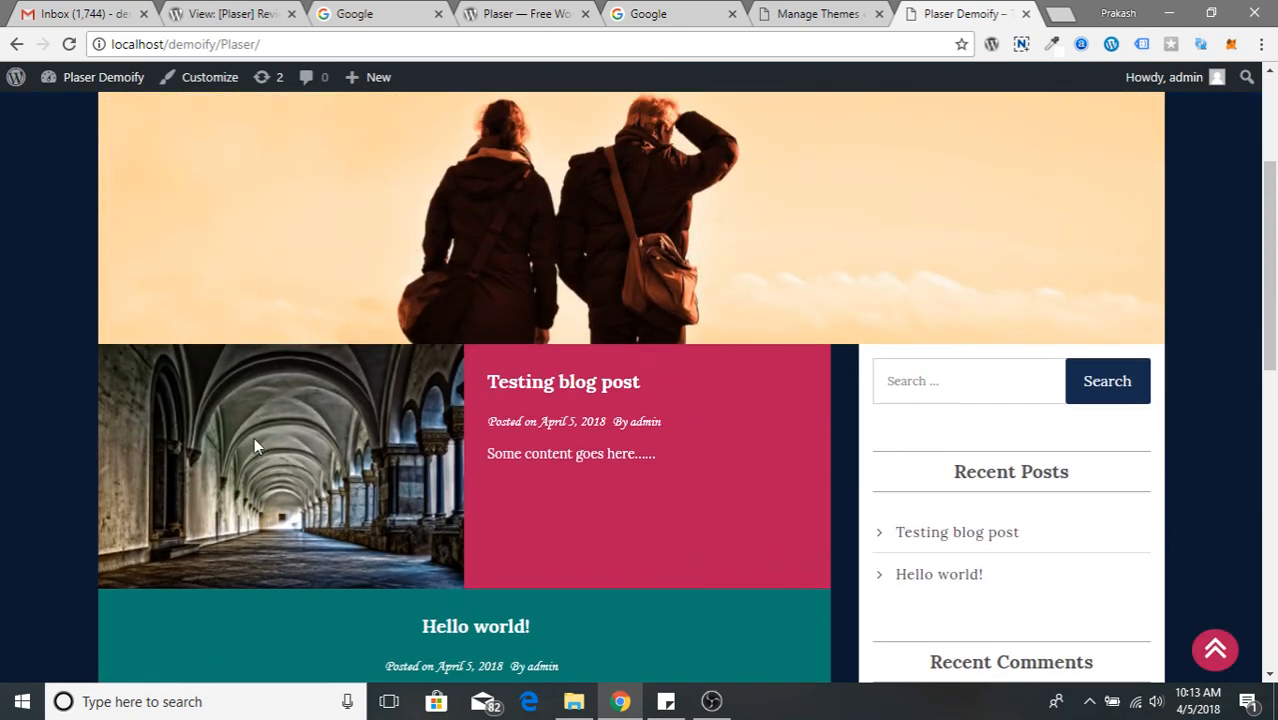
pyautogui.scroll(-3, 265, 450)
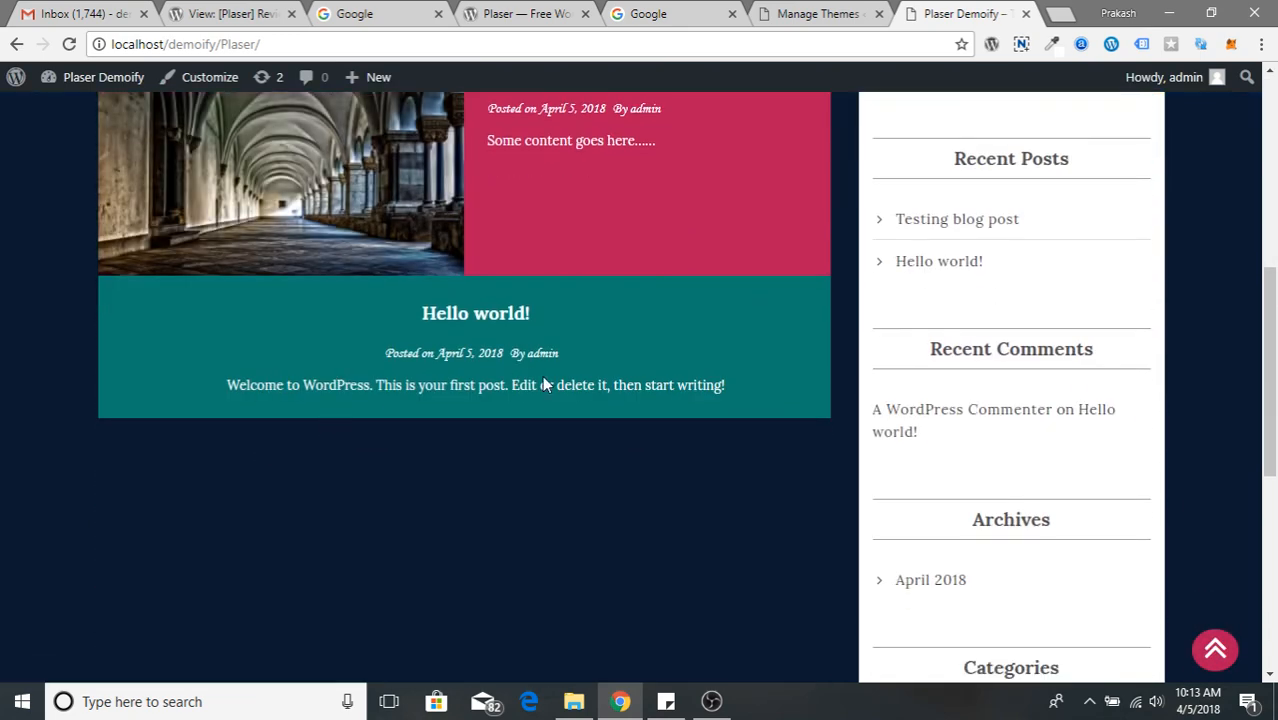
# - Compare the home page with the Plaser theme screenshot on its WordPress.org page, and return to the local site
pyautogui.click(527, 13)
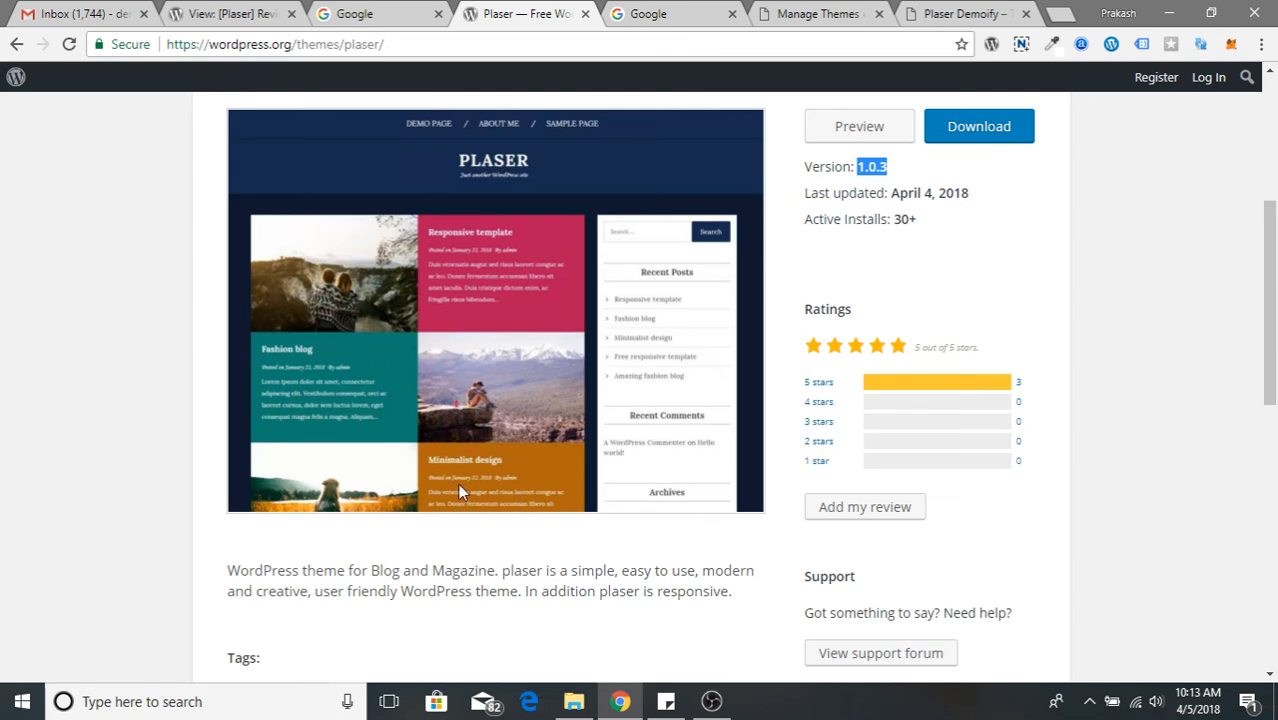
pyautogui.click(962, 13)
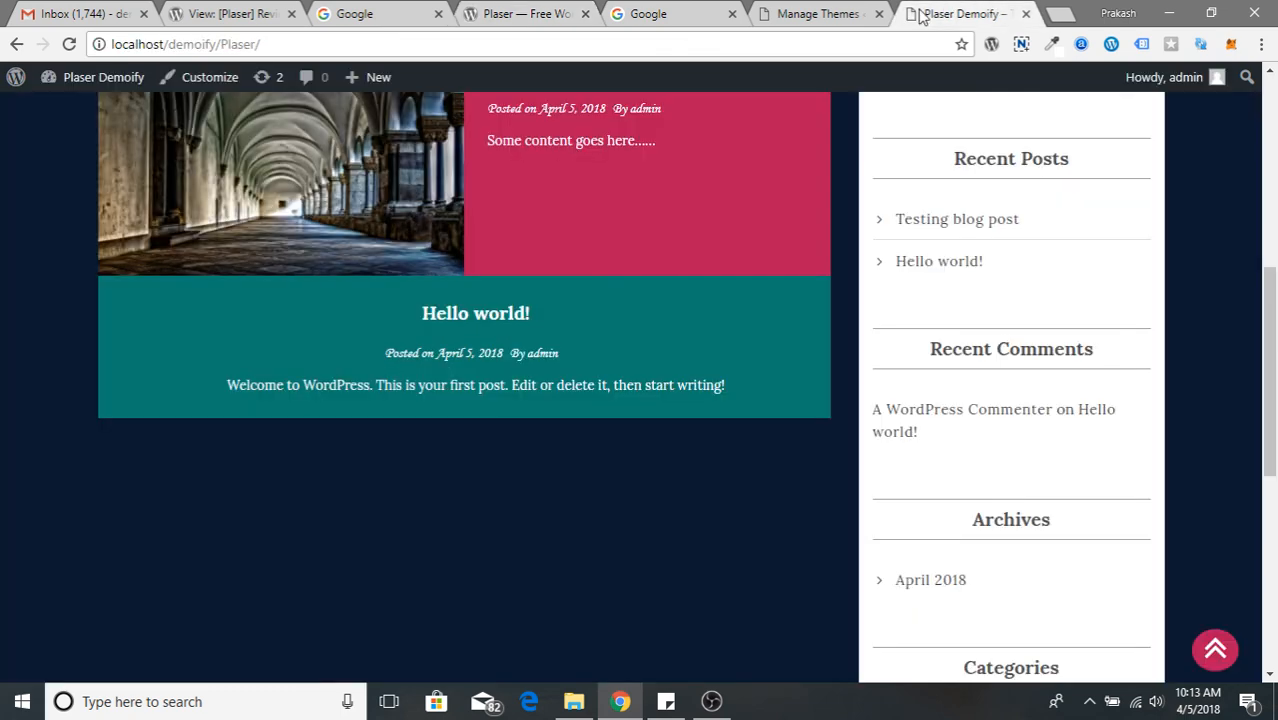
pyautogui.click(795, 13)
pyautogui.click(945, 13)
# - Review the finished home page again, from the header and banner image down to the post list and sidebar widgets
pyautogui.scroll(3, 525, 379)
pyautogui.scroll(2, 525, 380)
pyautogui.scroll(2, 525, 375)
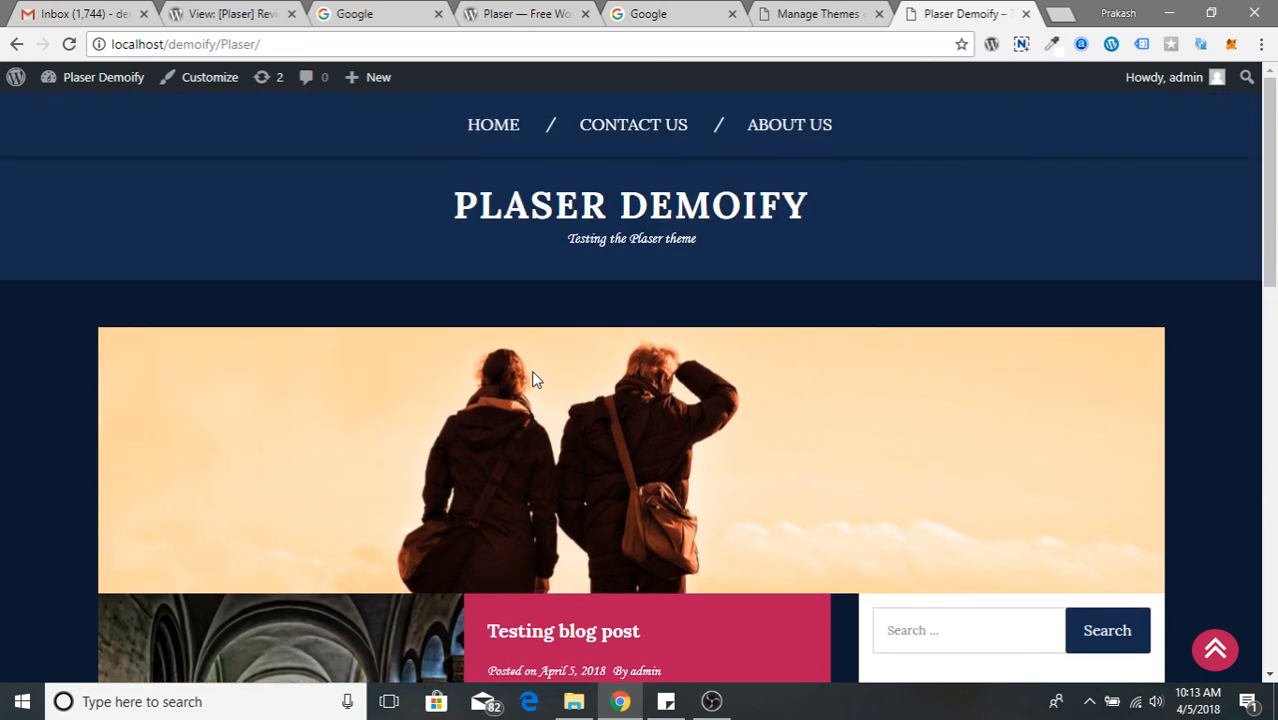
pyautogui.scroll(-3, 729, 303)
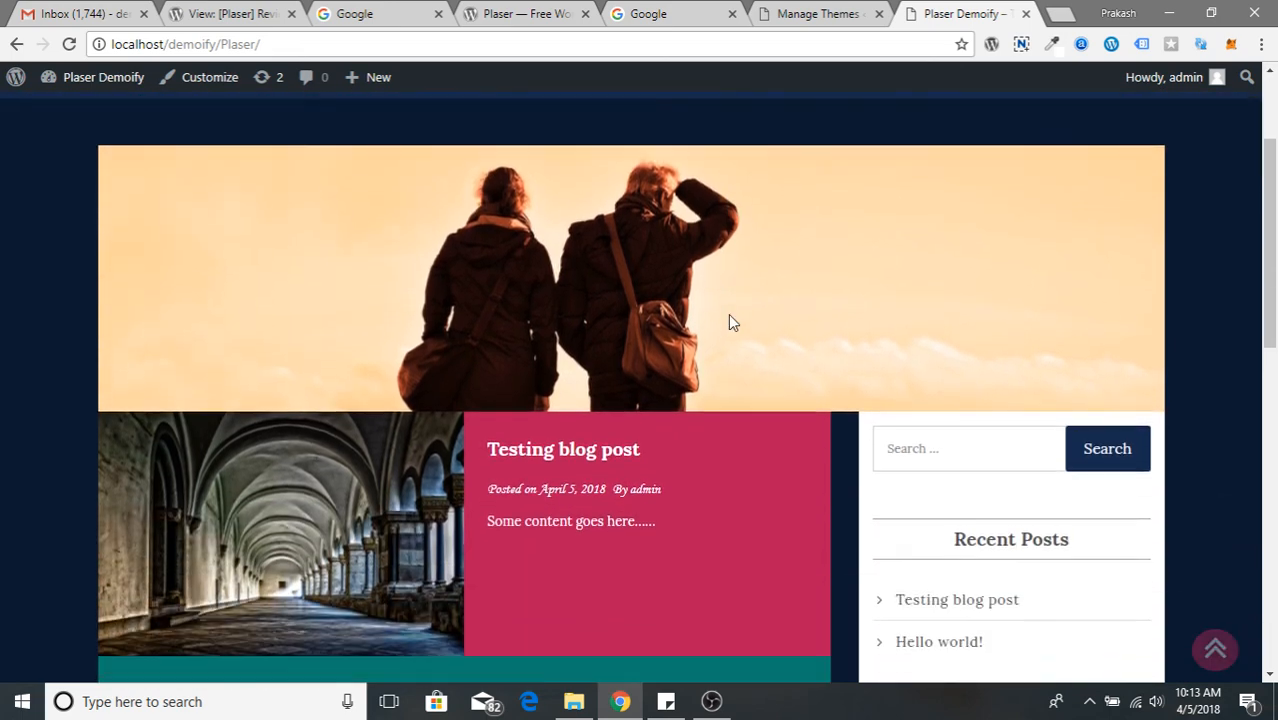
pyautogui.scroll(3, 729, 321)
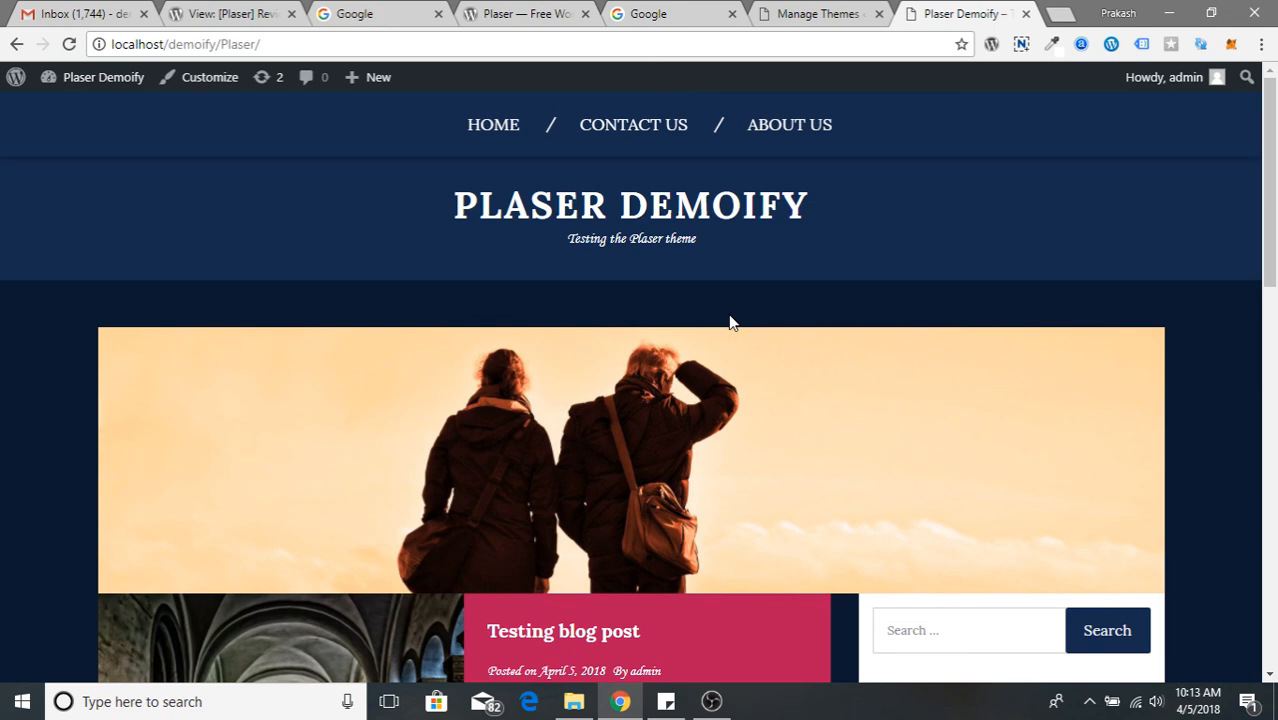
pyautogui.scroll(-1, 689, 440)
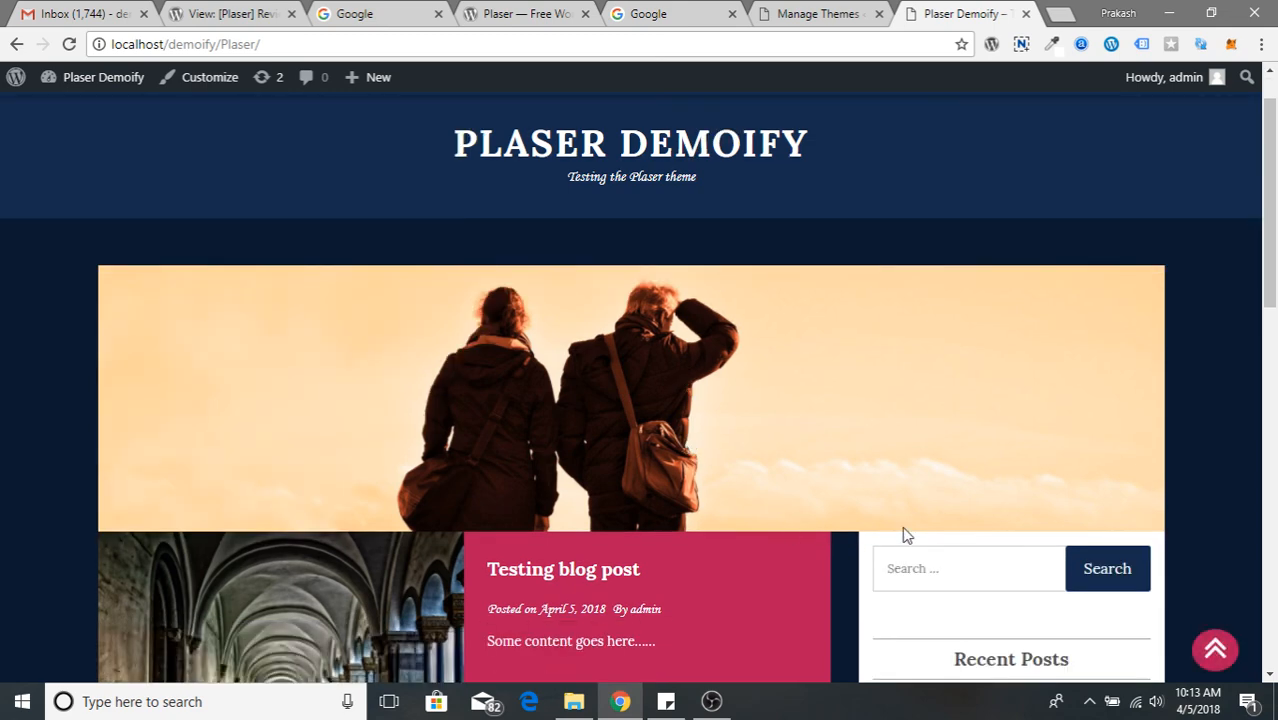
pyautogui.scroll(-6, 902, 530)
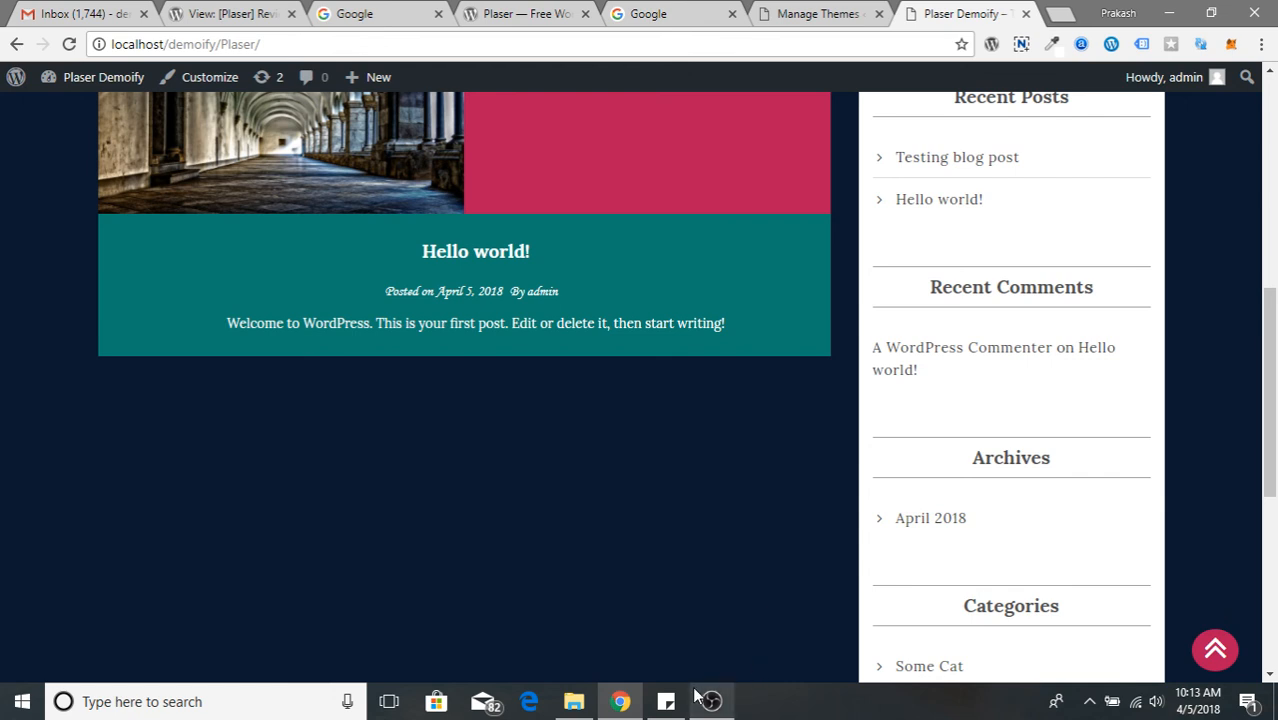
pyautogui.moveTo(712, 701)
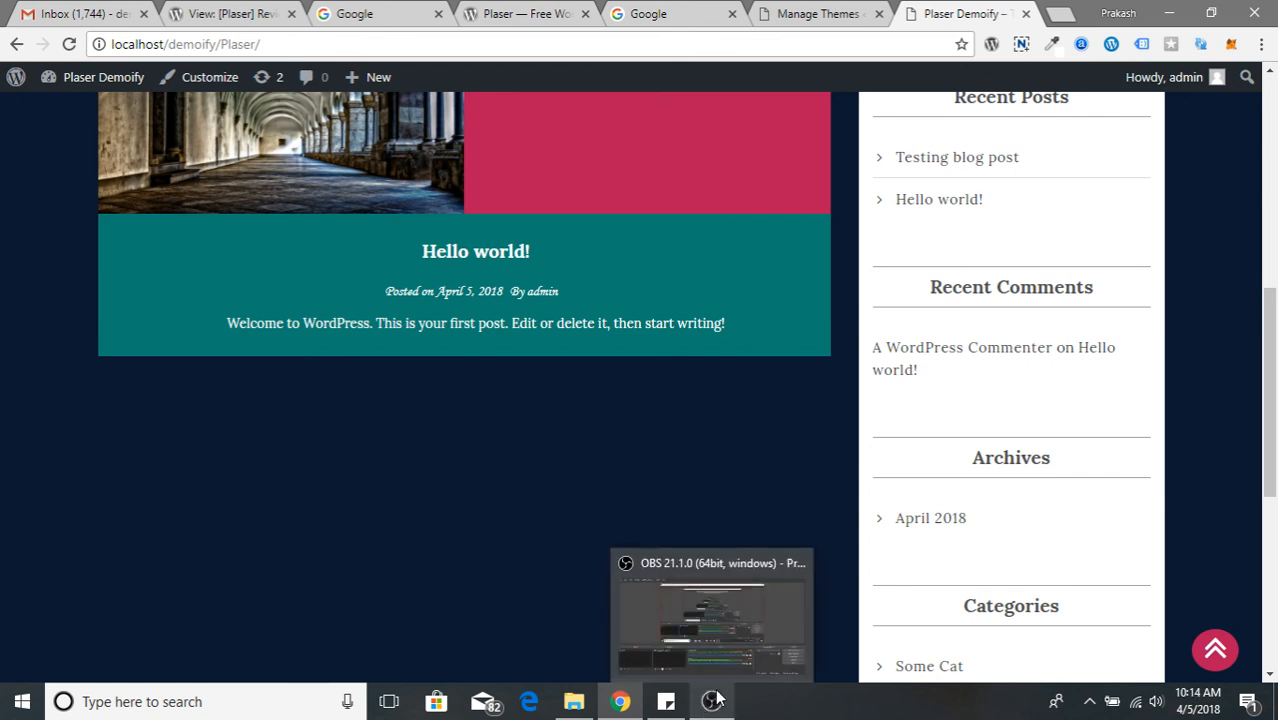